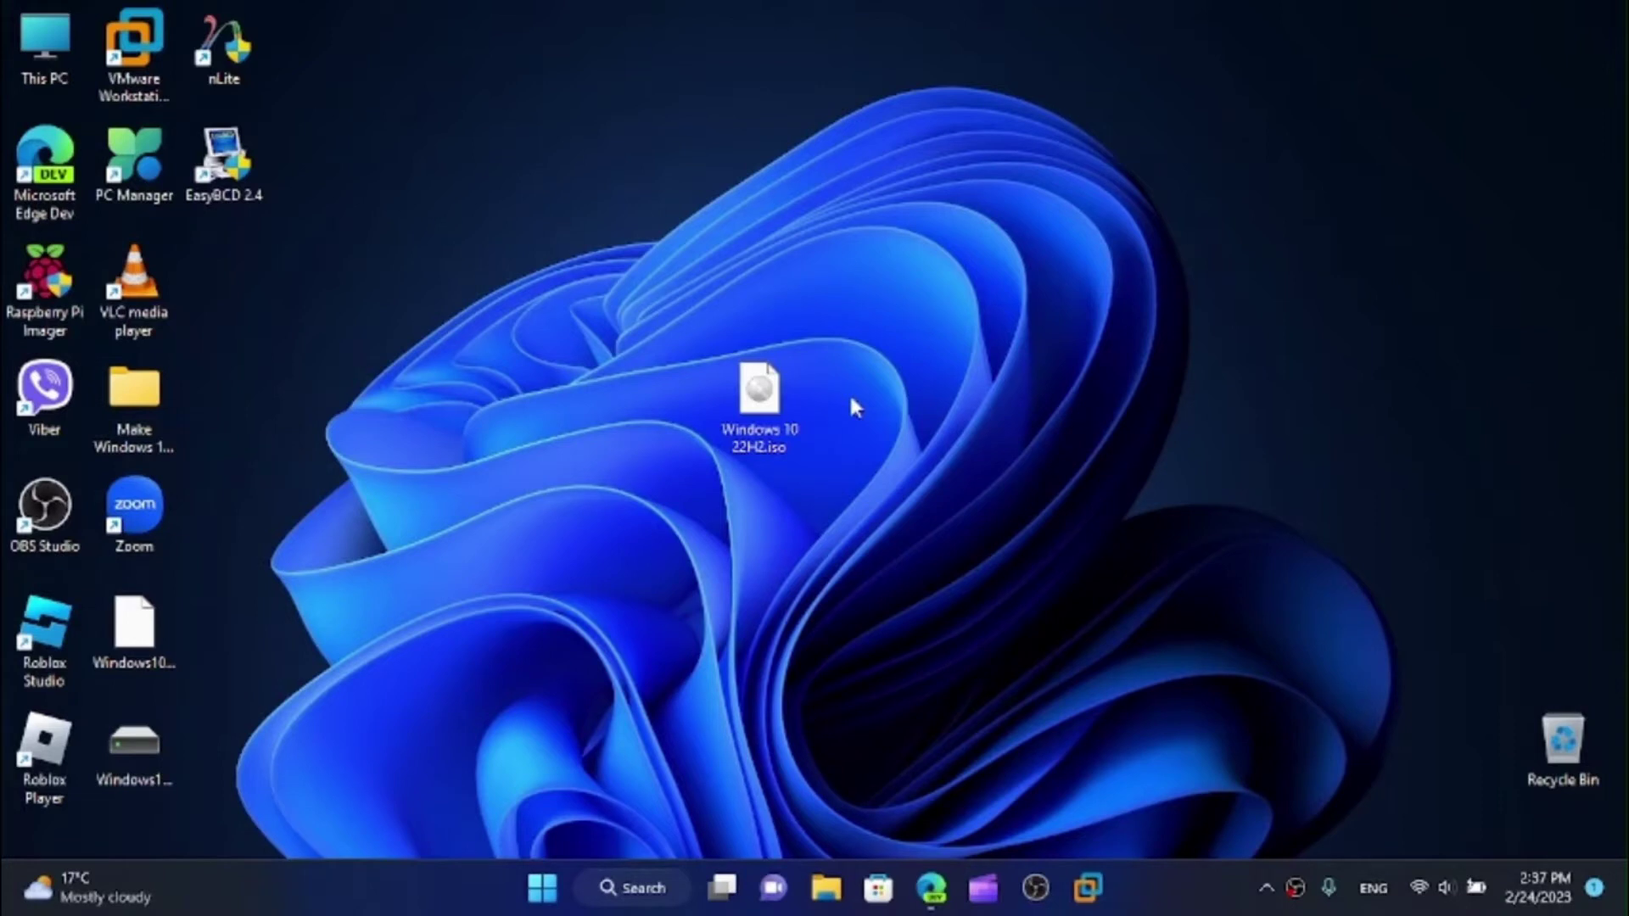
# Select and reposition the Windows 10 22H2.iso file on the desktop.
pyautogui.moveTo(890, 541); pyautogui.dragTo(628, 310)
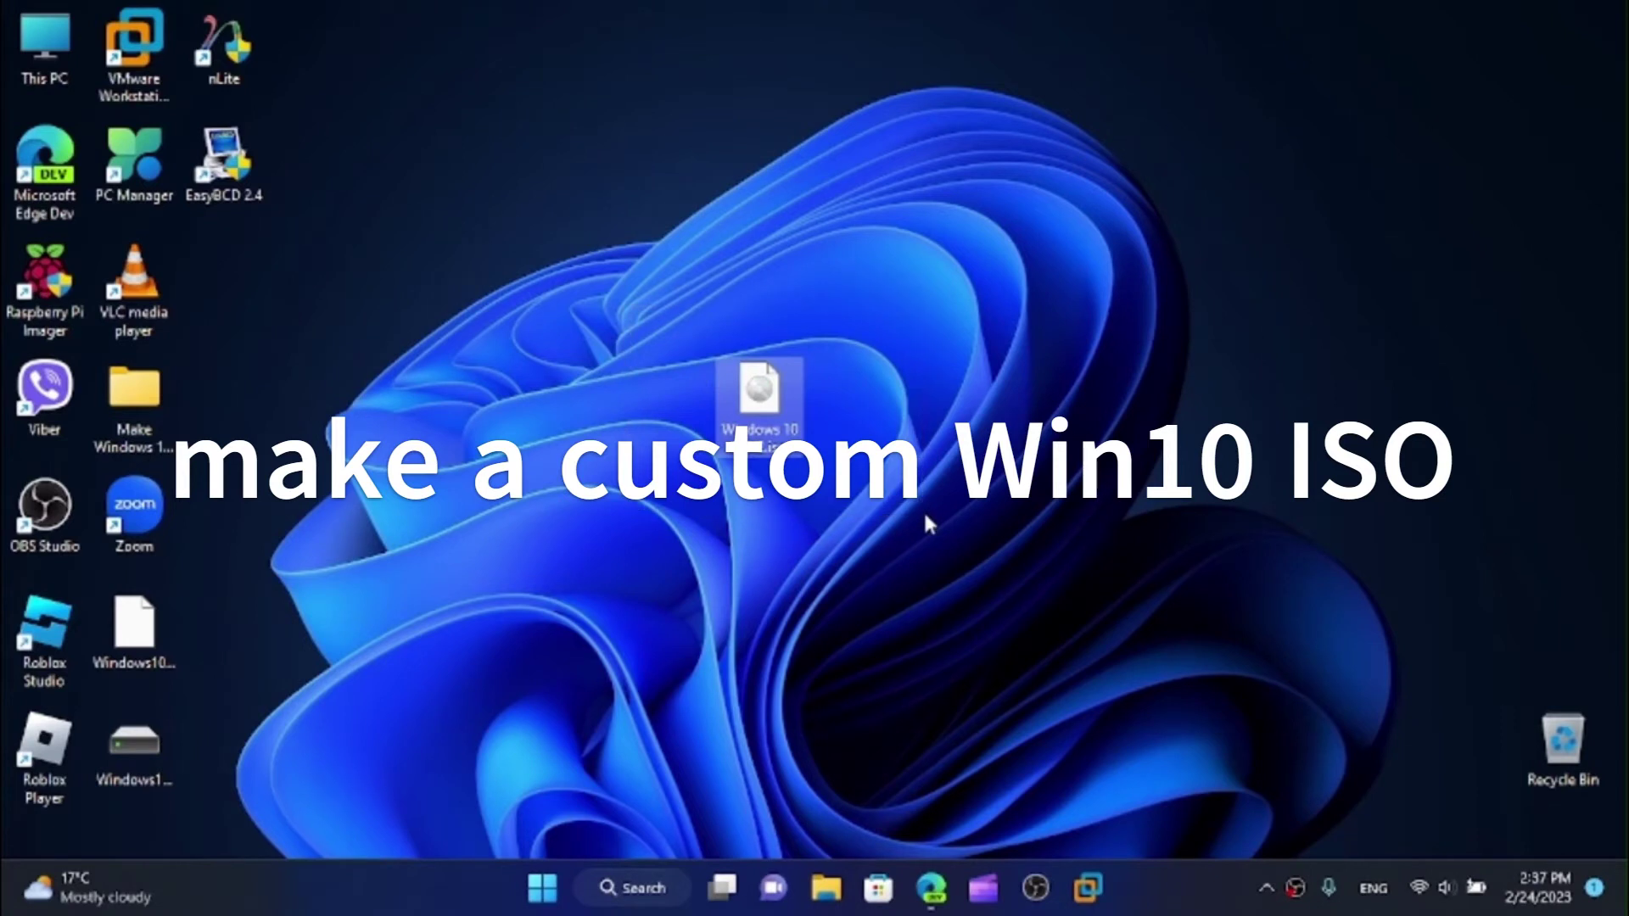
pyautogui.click(925, 515)
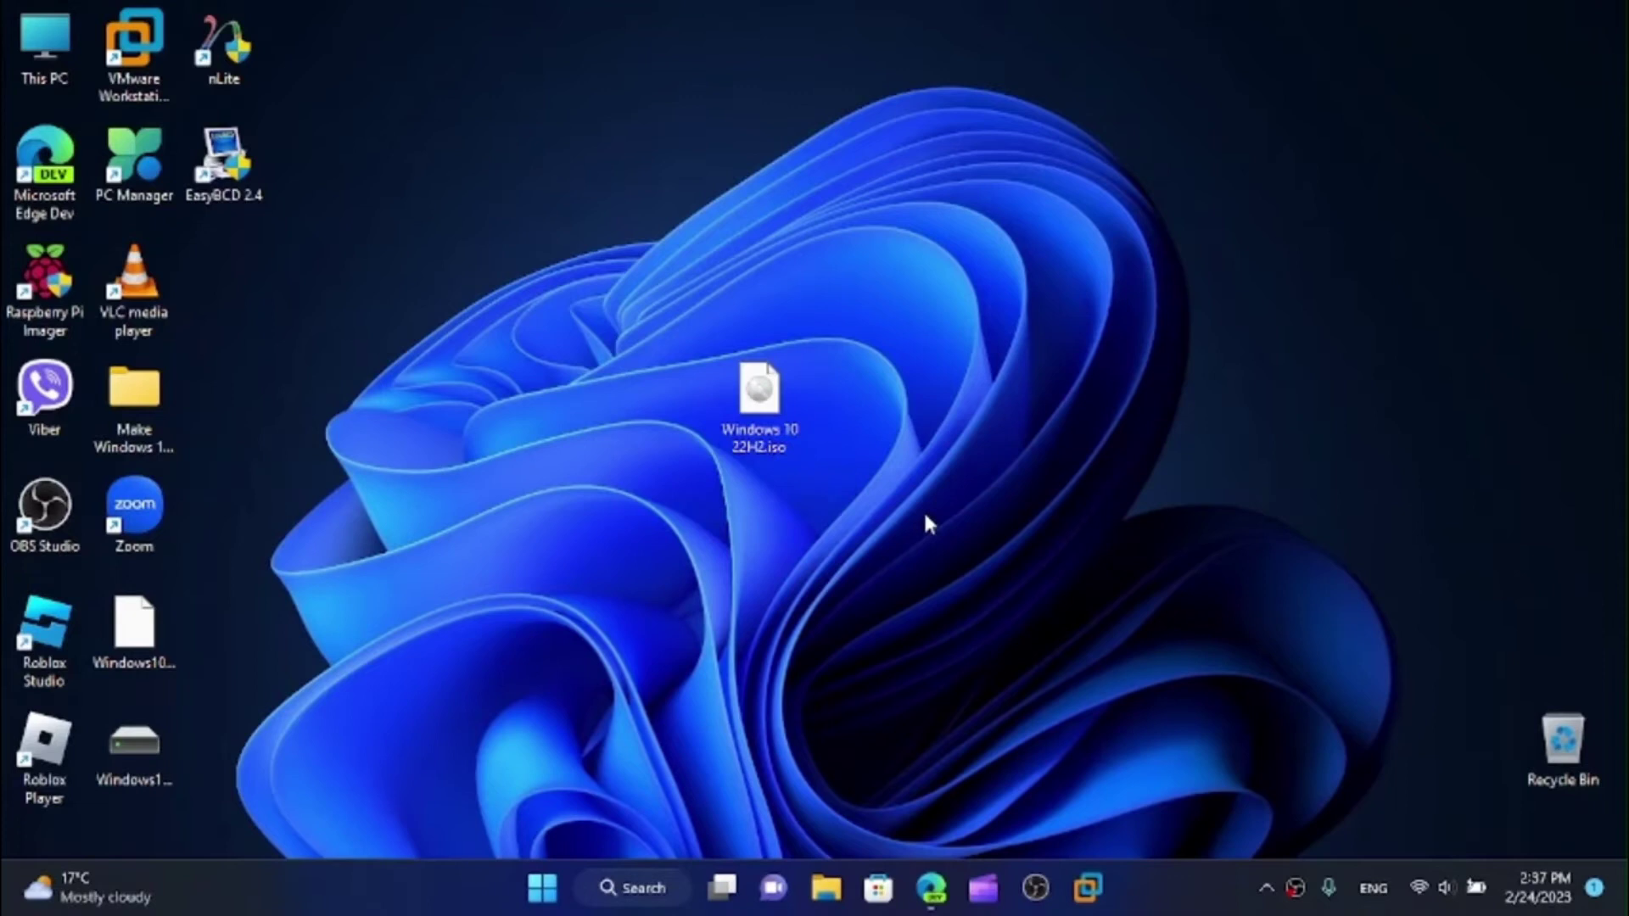
pyautogui.moveTo(926, 517); pyautogui.dragTo(953, 560)
pyautogui.moveTo(753, 408)
pyautogui.mouseDown()
pyautogui.moveTo(695, 416)
pyautogui.moveTo(823, 509)
pyautogui.moveTo(690, 316)
pyautogui.moveTo(746, 407)
pyautogui.mouseUp()
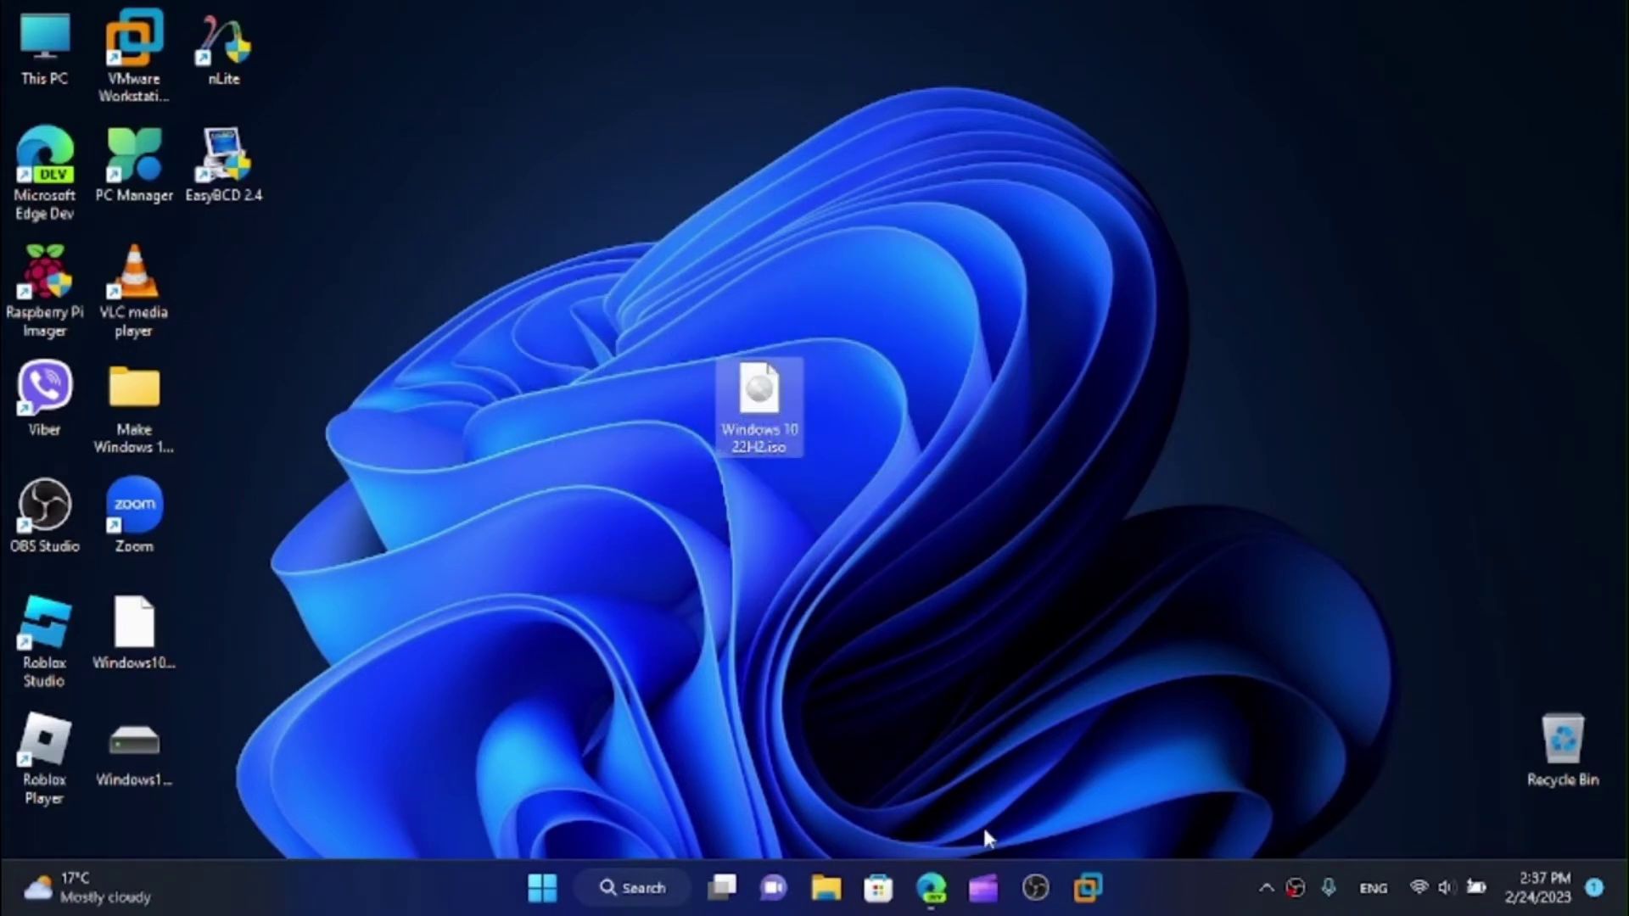
# Download the 64-bit NTLite installer from the ntlite.com download page in Edge.
pyautogui.click(946, 899)
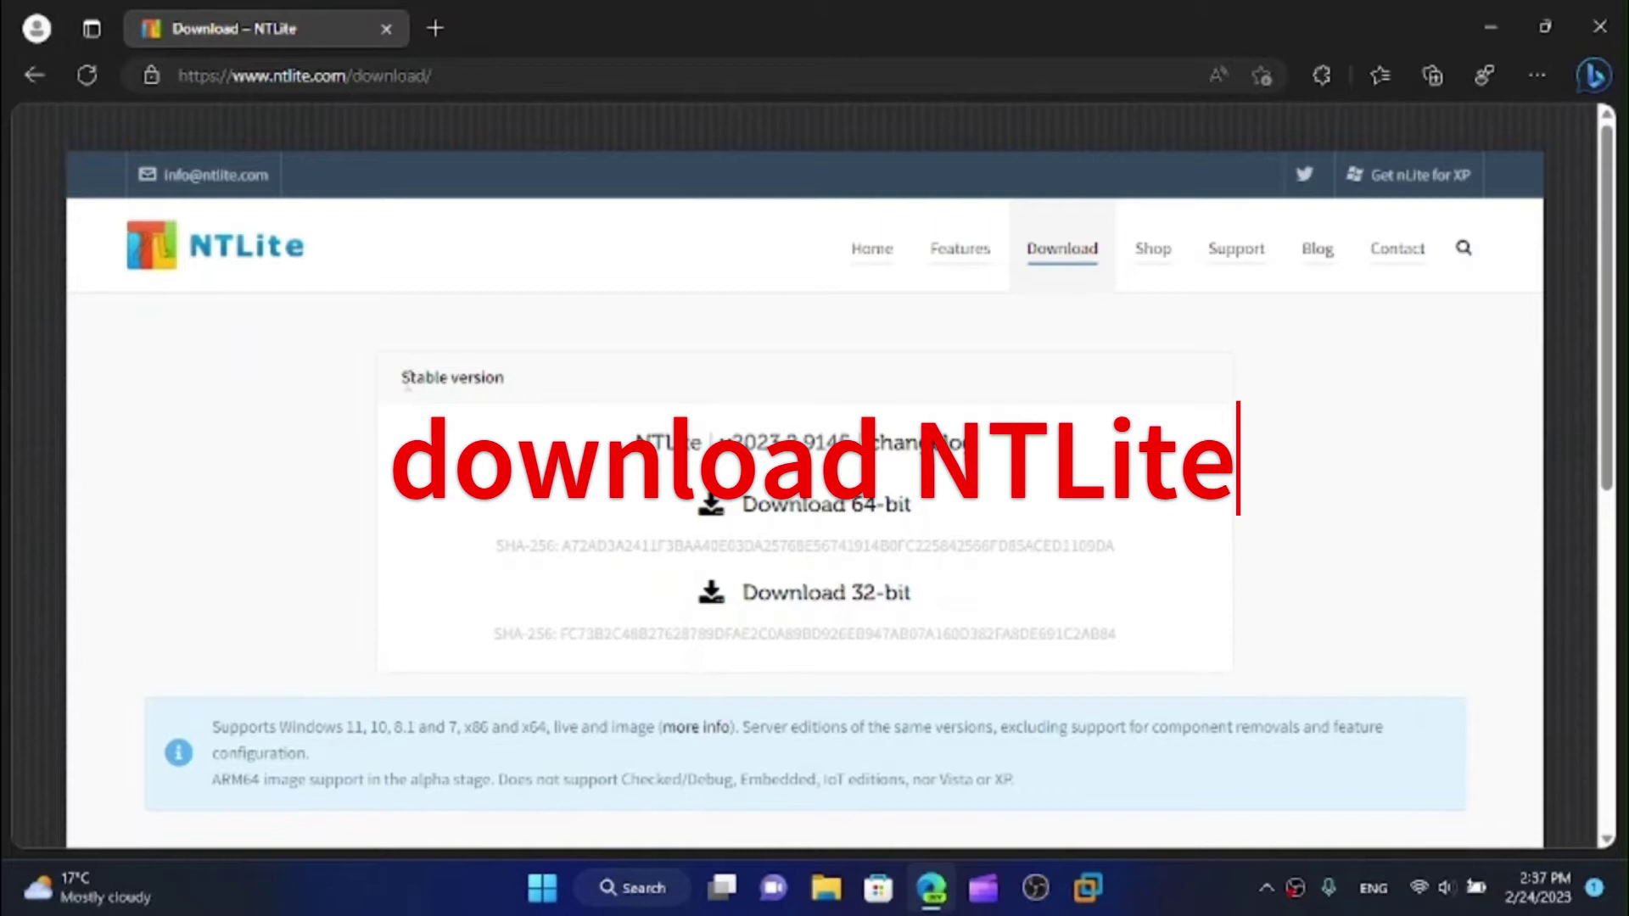
pyautogui.moveTo(407, 374); pyautogui.dragTo(863, 442)
pyautogui.click(508, 496)
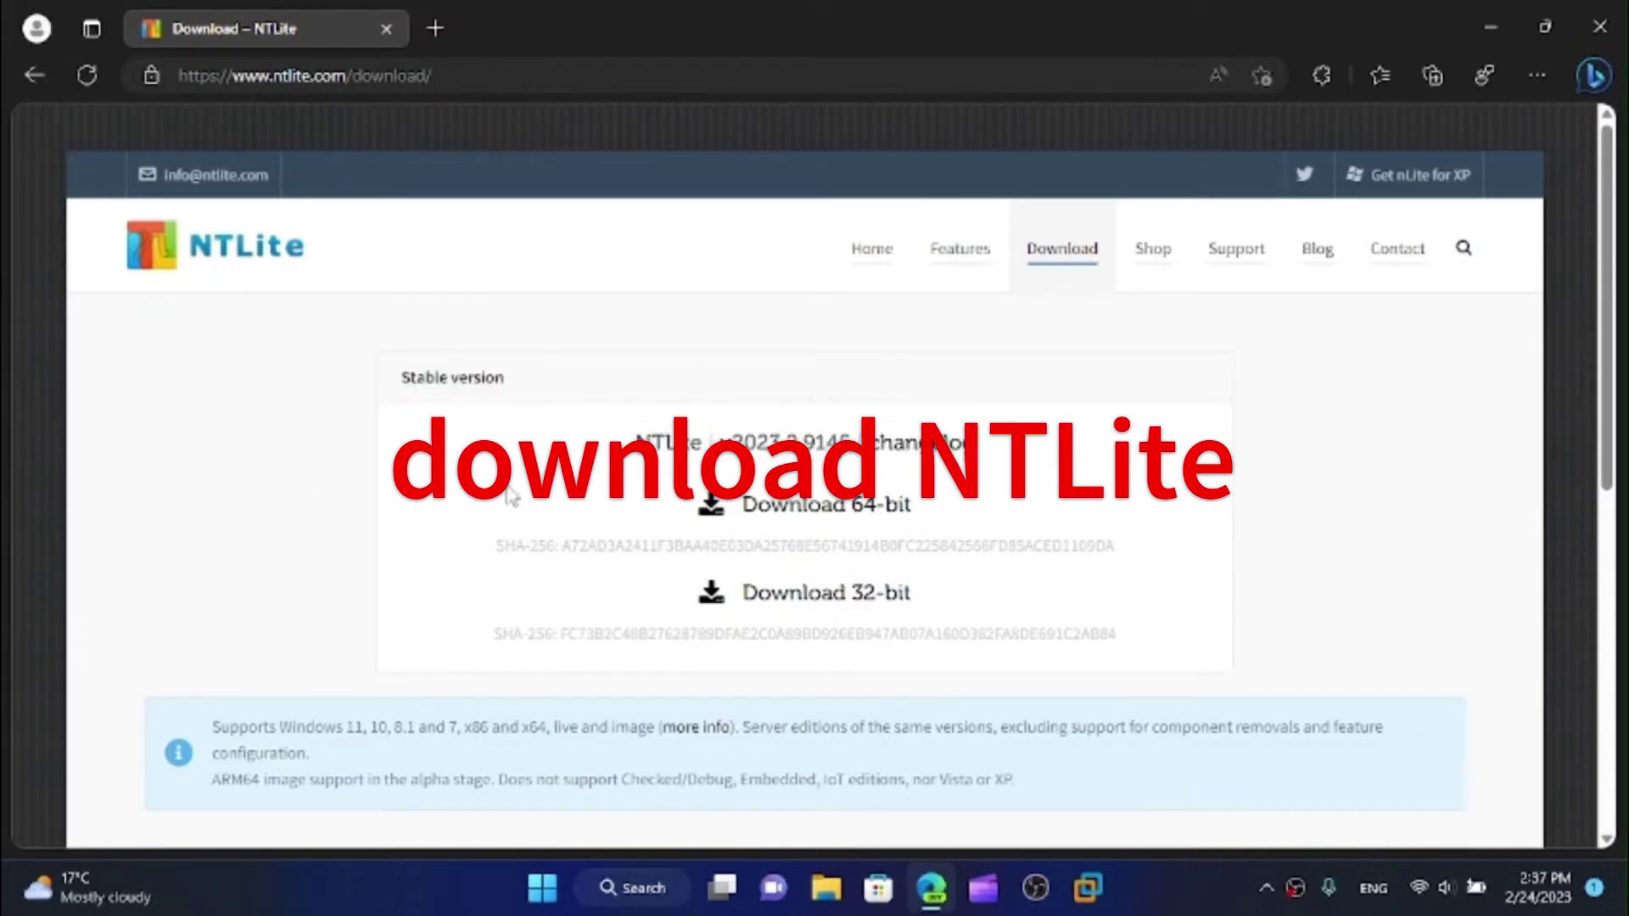
pyautogui.click(755, 509)
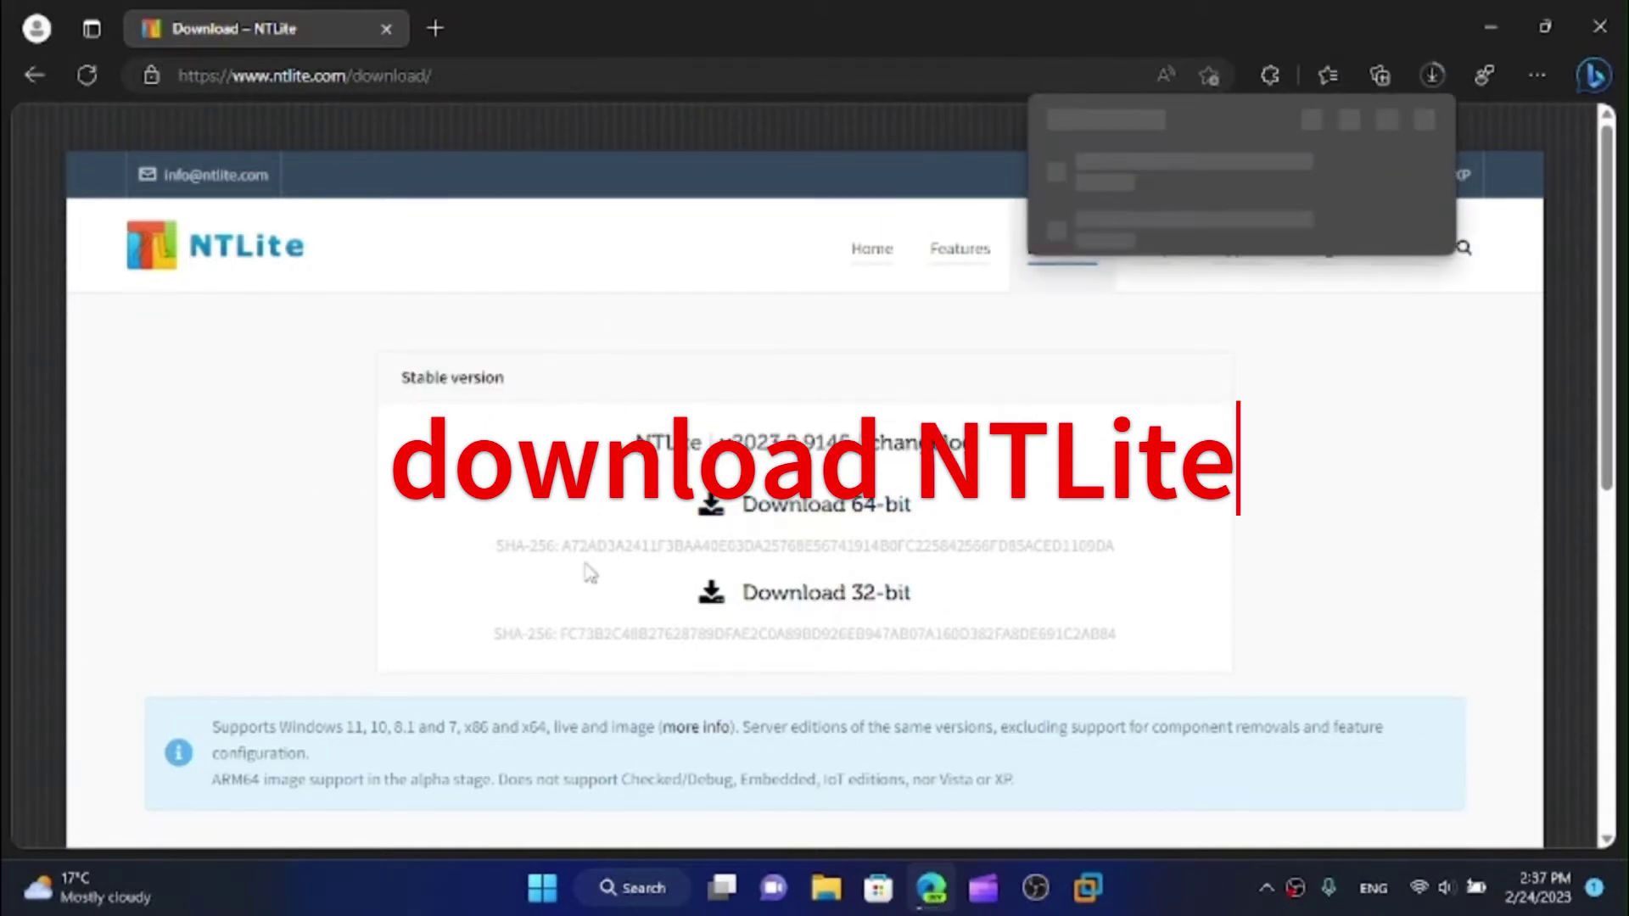
# Read through the supported Windows versions and the ARM64 image note on the download page.
pyautogui.scroll(-2, 349, 605)
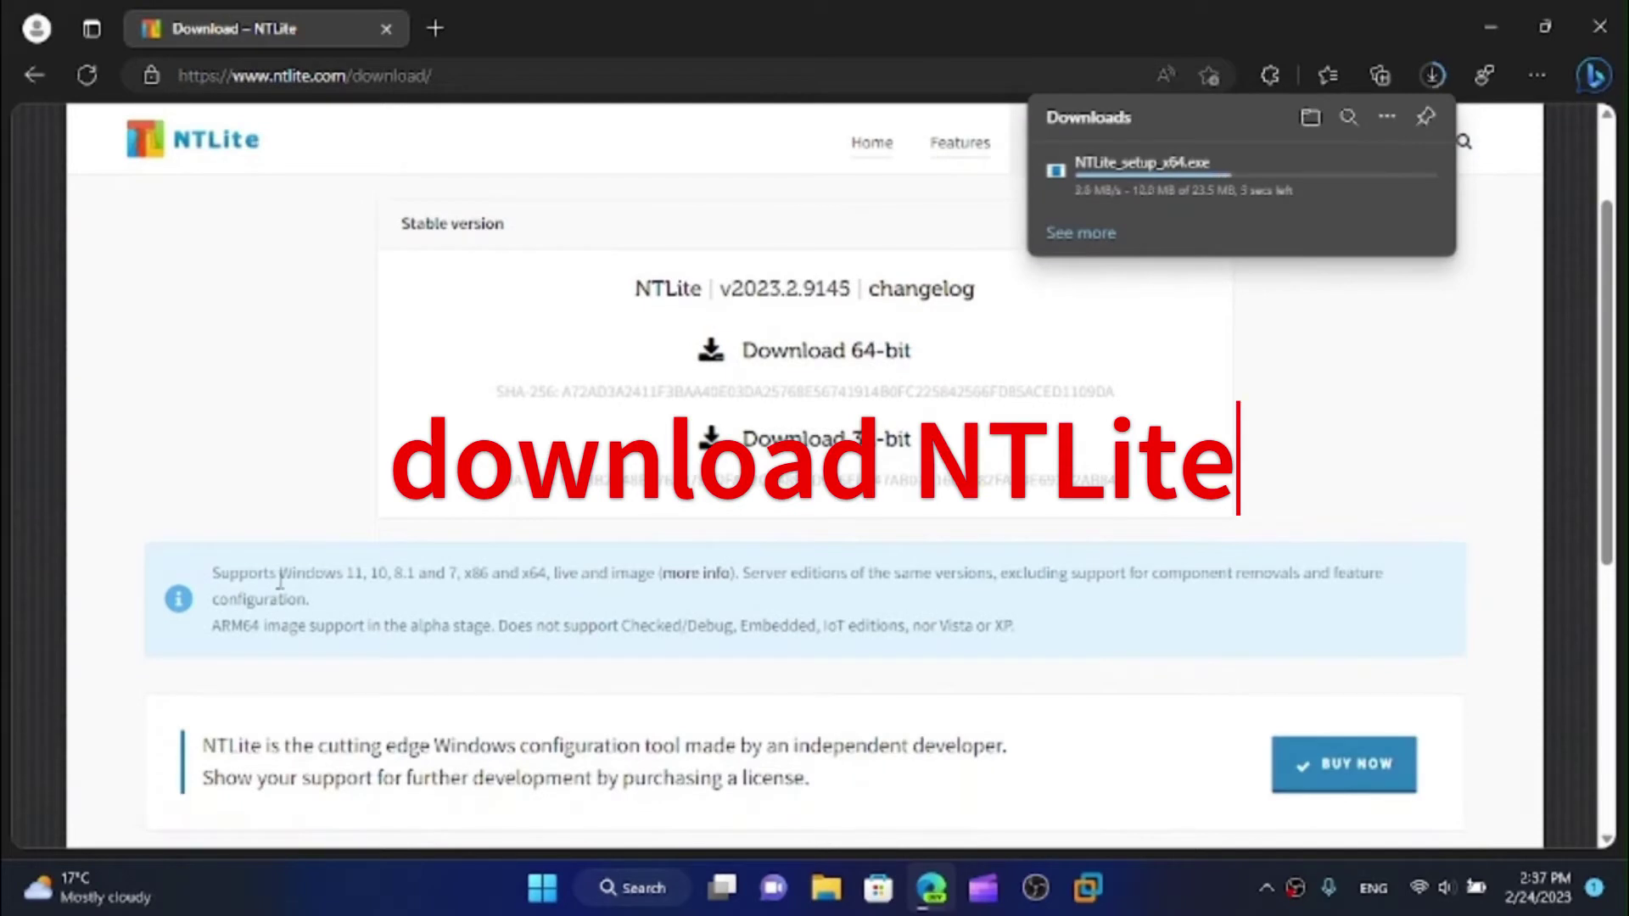
pyautogui.moveTo(290, 573); pyautogui.dragTo(660, 597)
pyautogui.click(1050, 627)
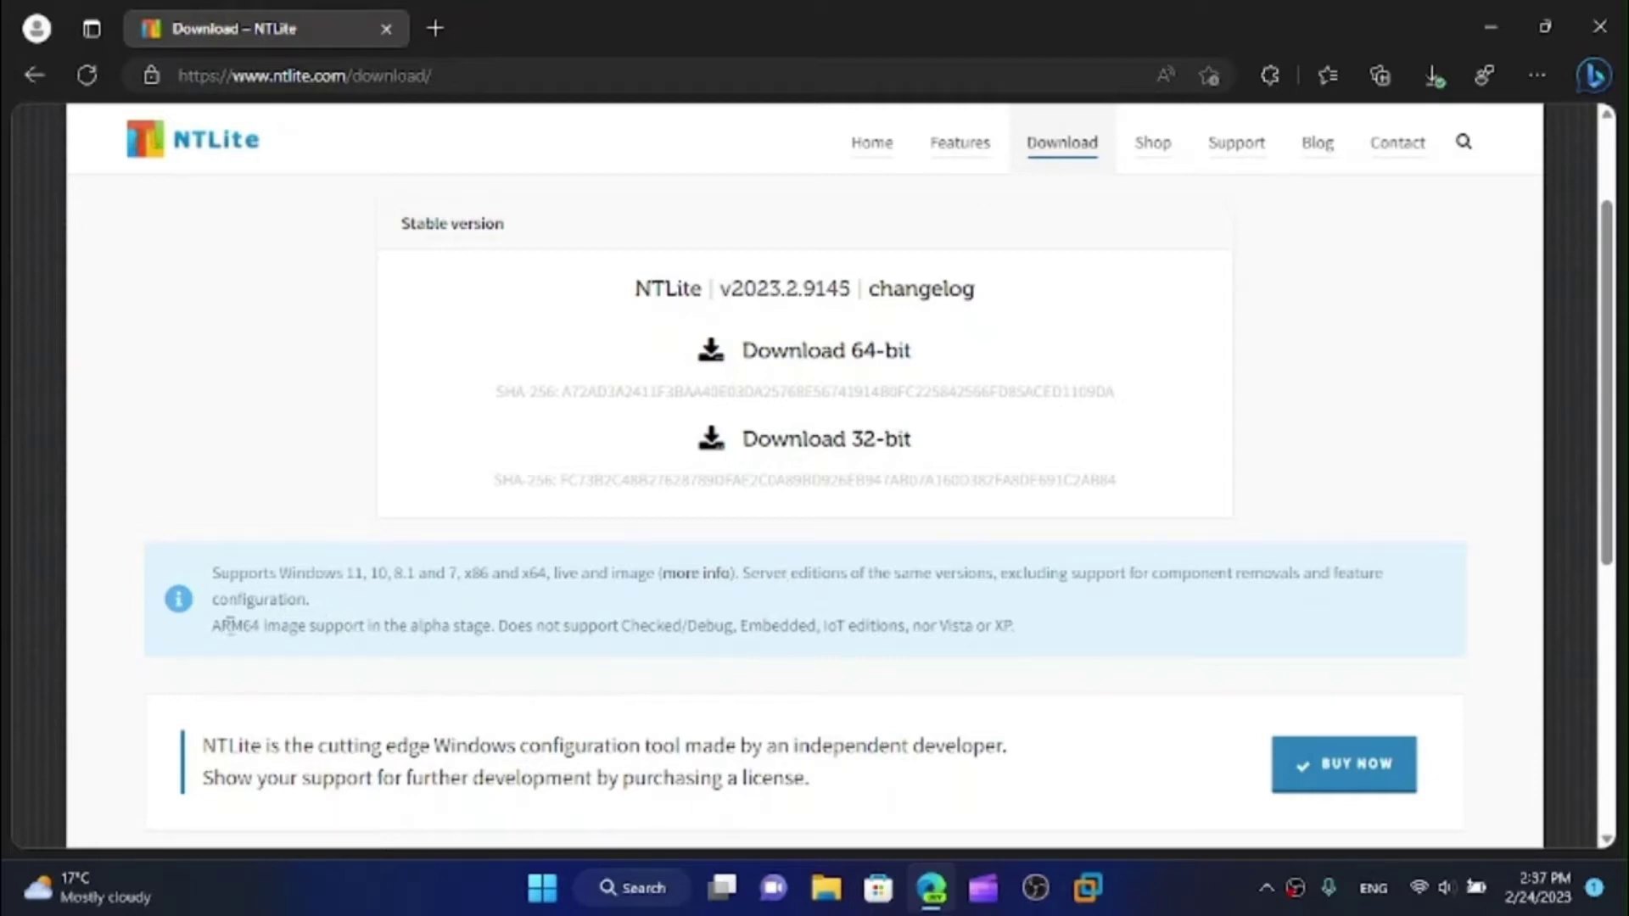
pyautogui.moveTo(230, 626); pyautogui.dragTo(453, 630)
pyautogui.click(463, 671)
pyautogui.moveTo(613, 625); pyautogui.dragTo(1097, 650)
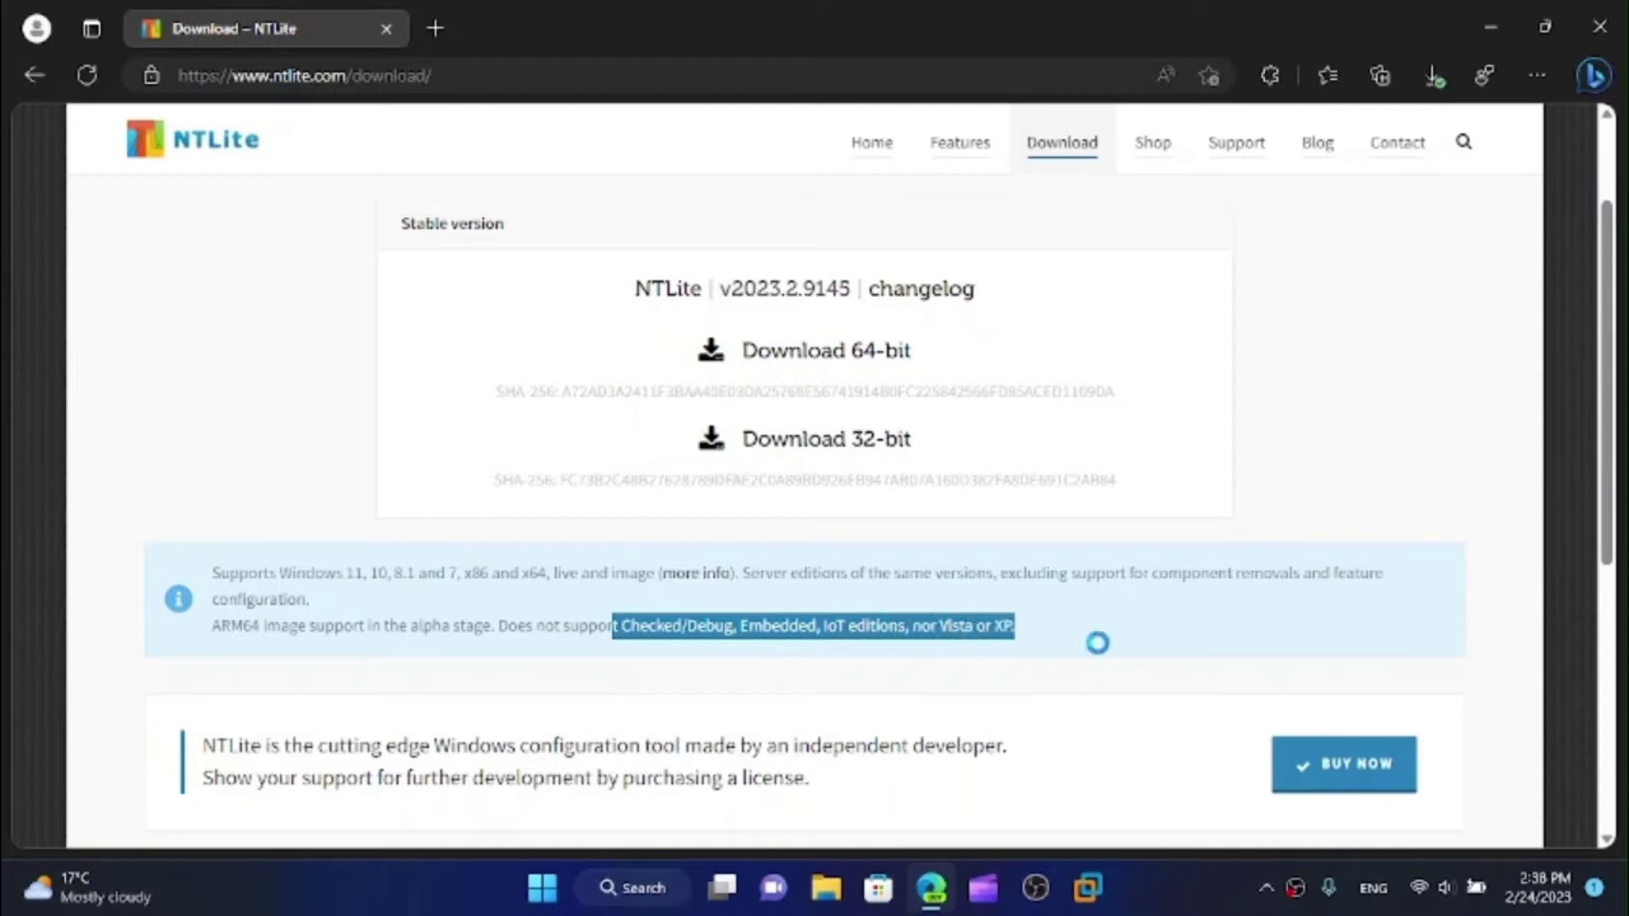
pyautogui.click(1098, 641)
pyautogui.scroll(3, 1325, 412)
pyautogui.scroll(-1, 1326, 412)
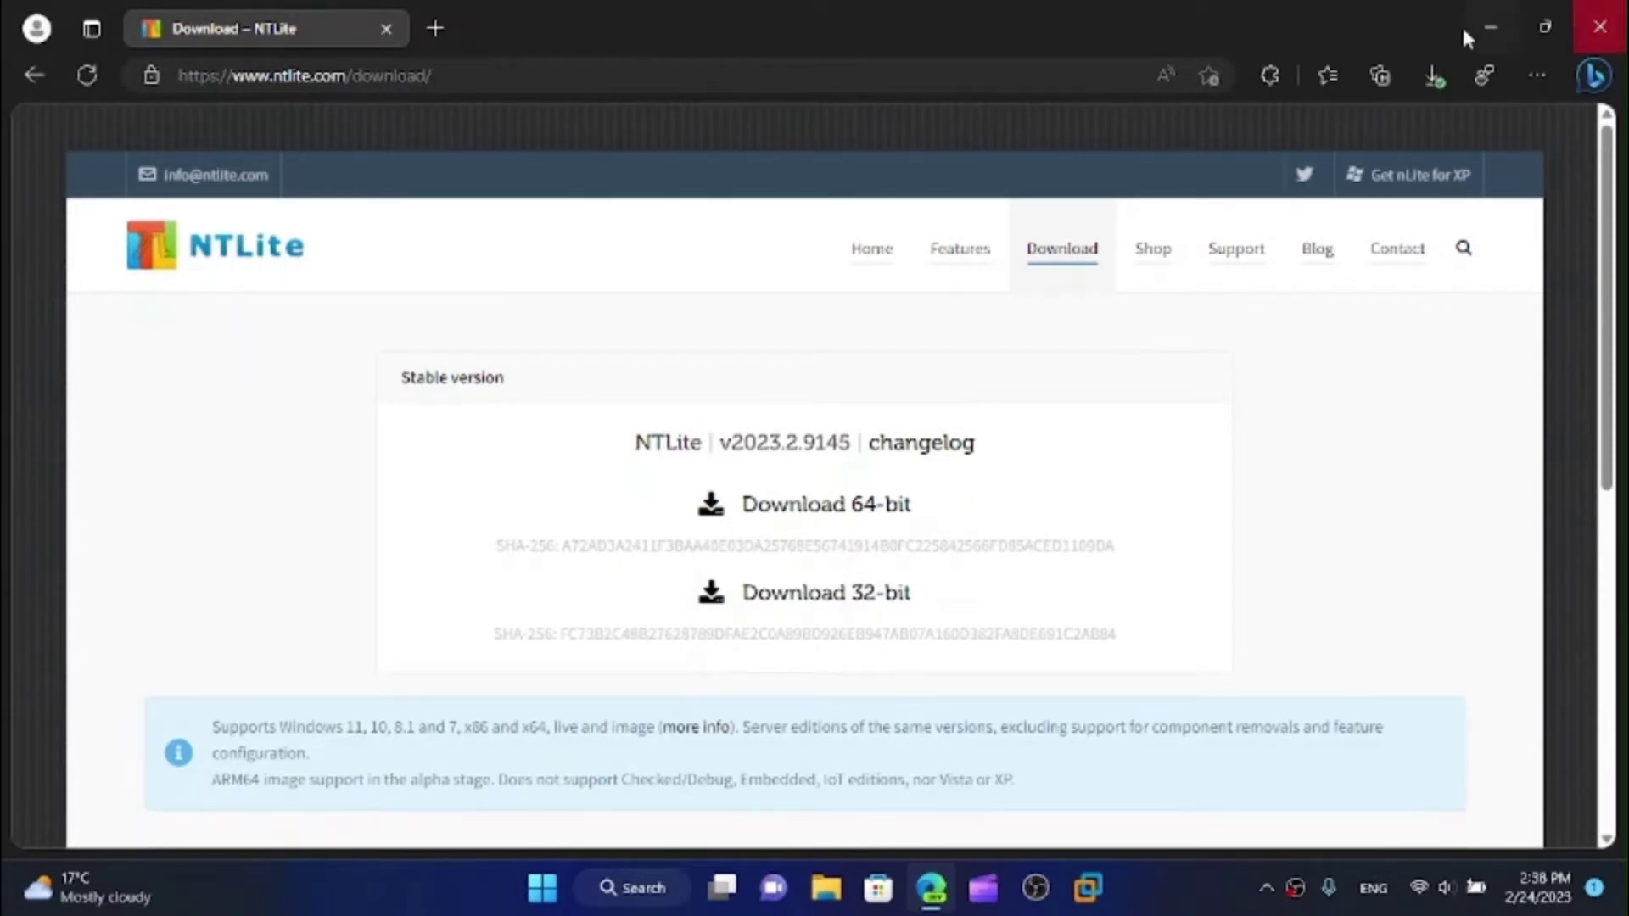
# Run NTLite_setup_x64.exe, accept the licence, keep the default location and install with a desktop shortcut.
pyautogui.click(1433, 73)
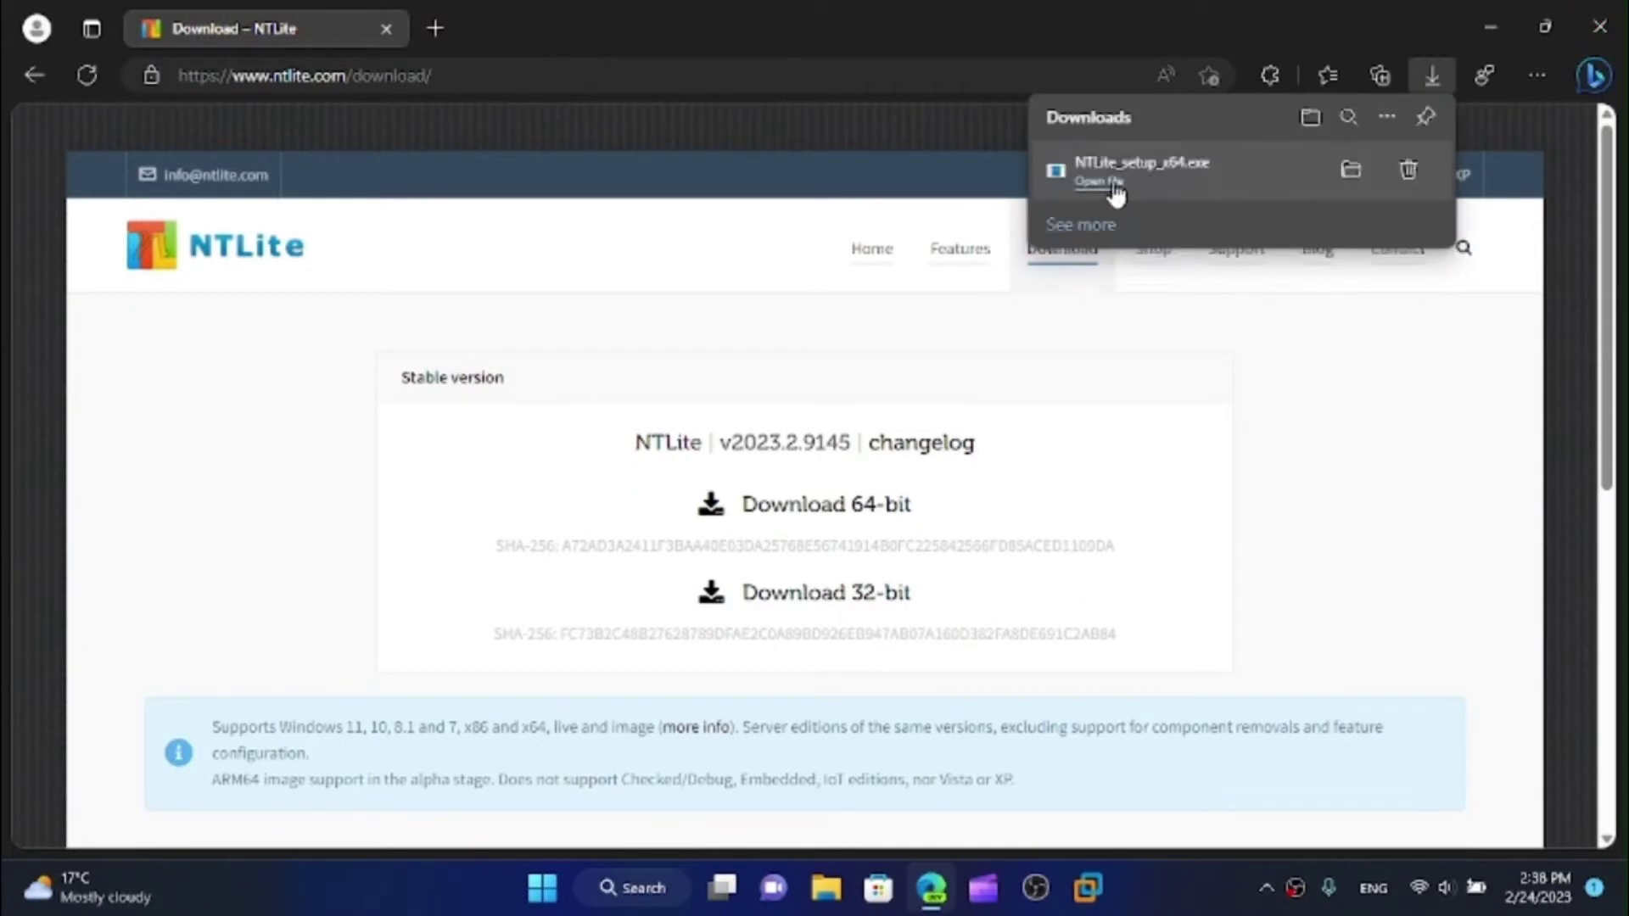
pyautogui.click(1491, 8)
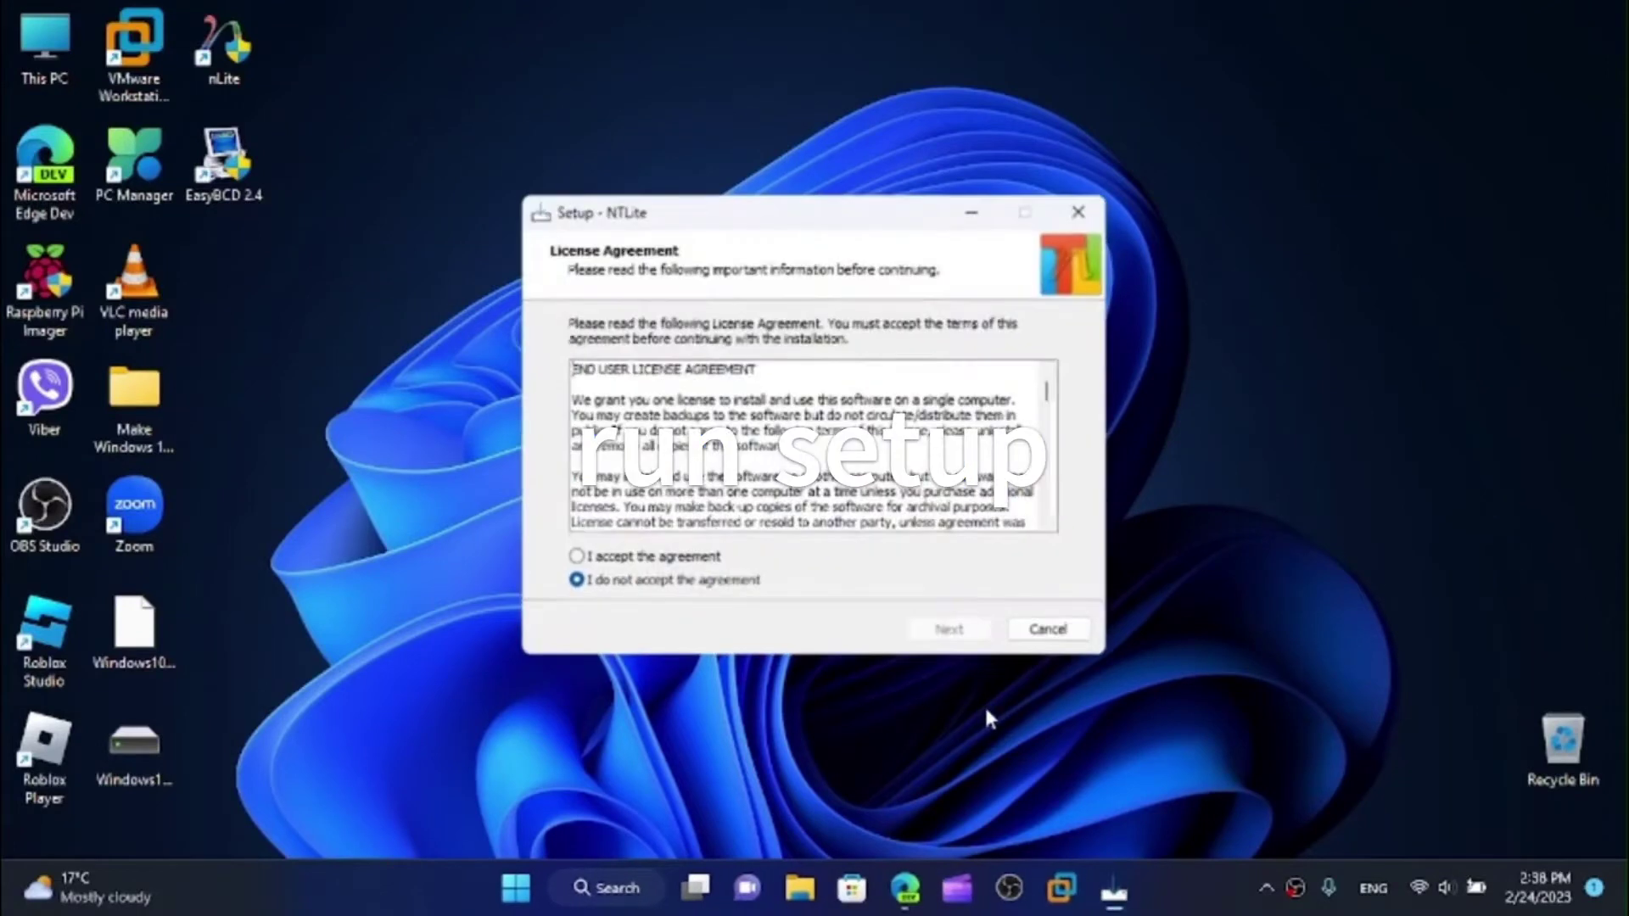
pyautogui.click(693, 559)
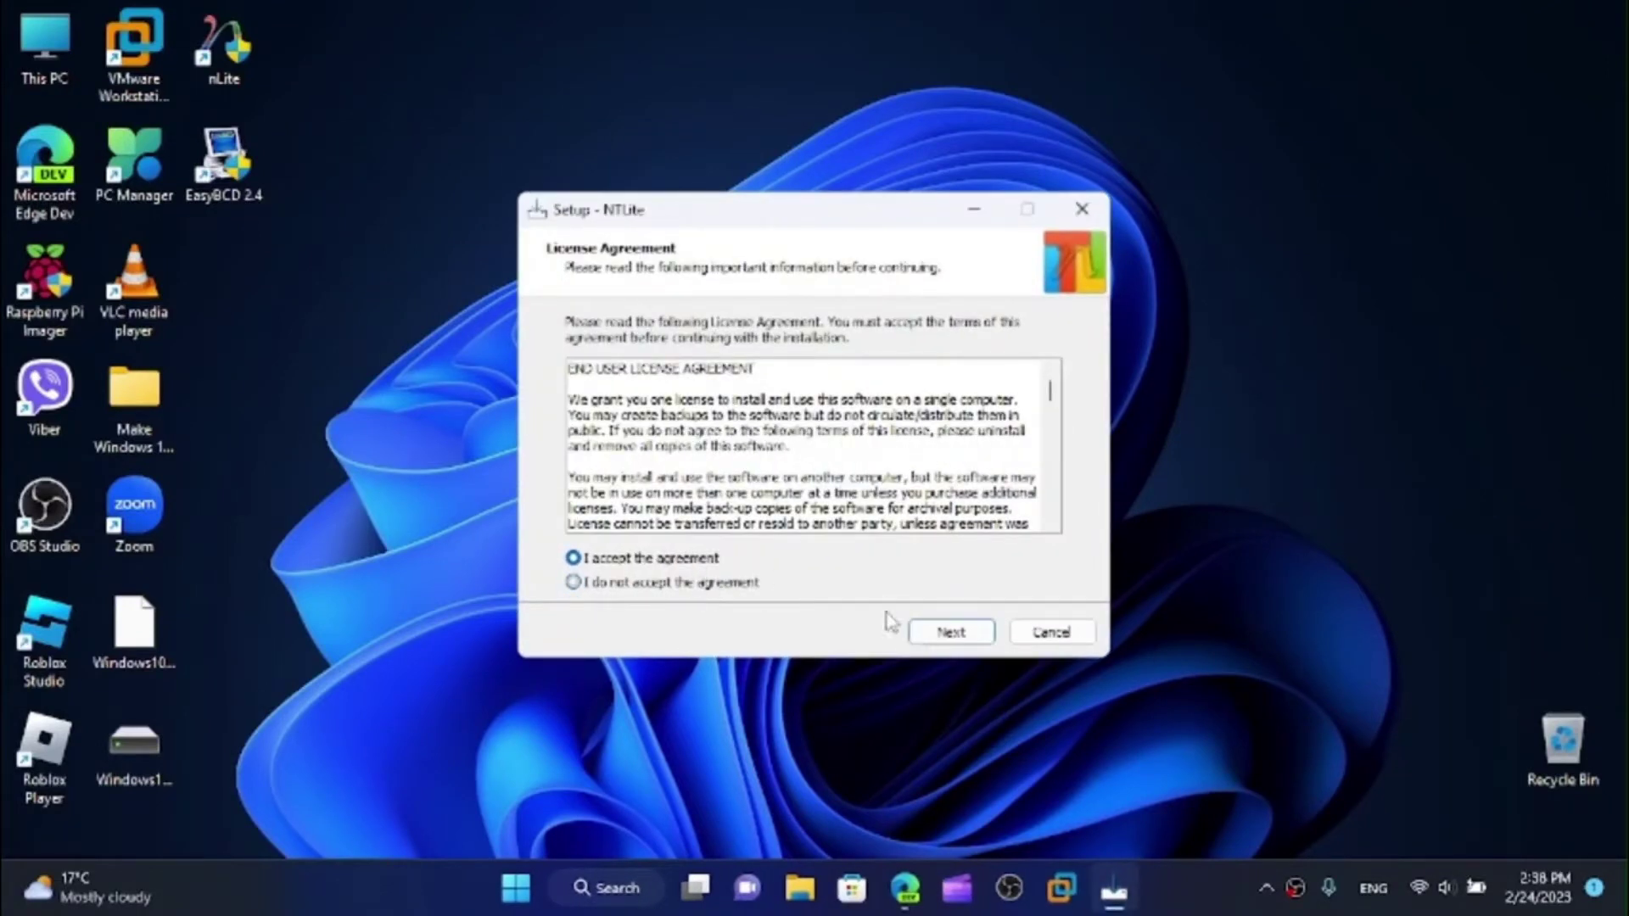
pyautogui.click(942, 633)
pyautogui.click(936, 636)
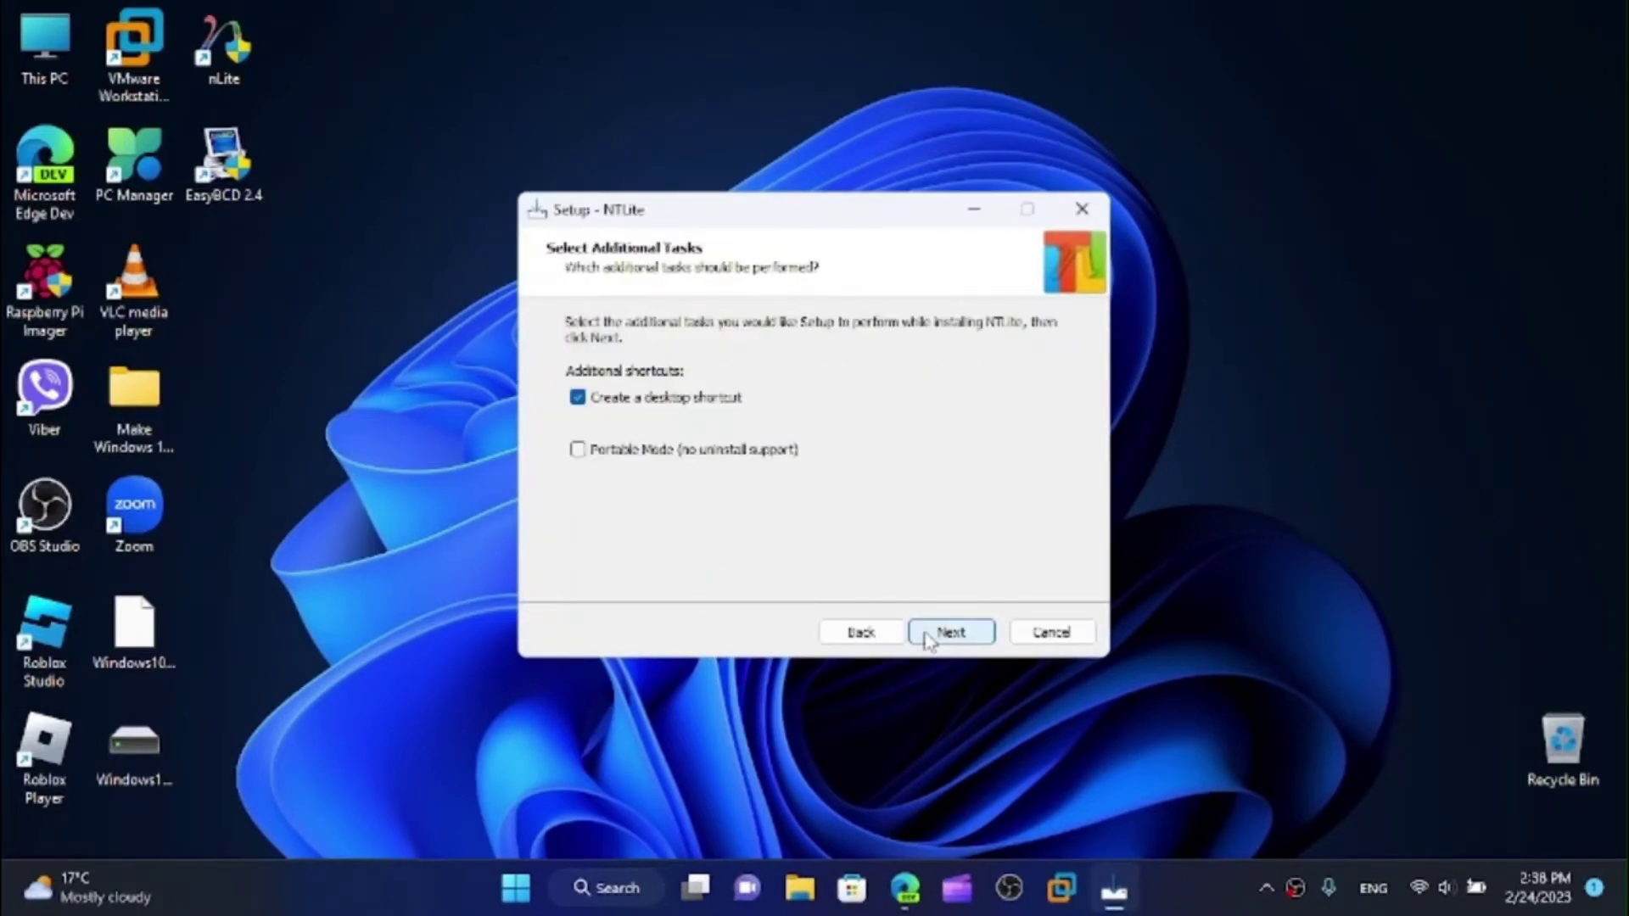
pyautogui.click(930, 638)
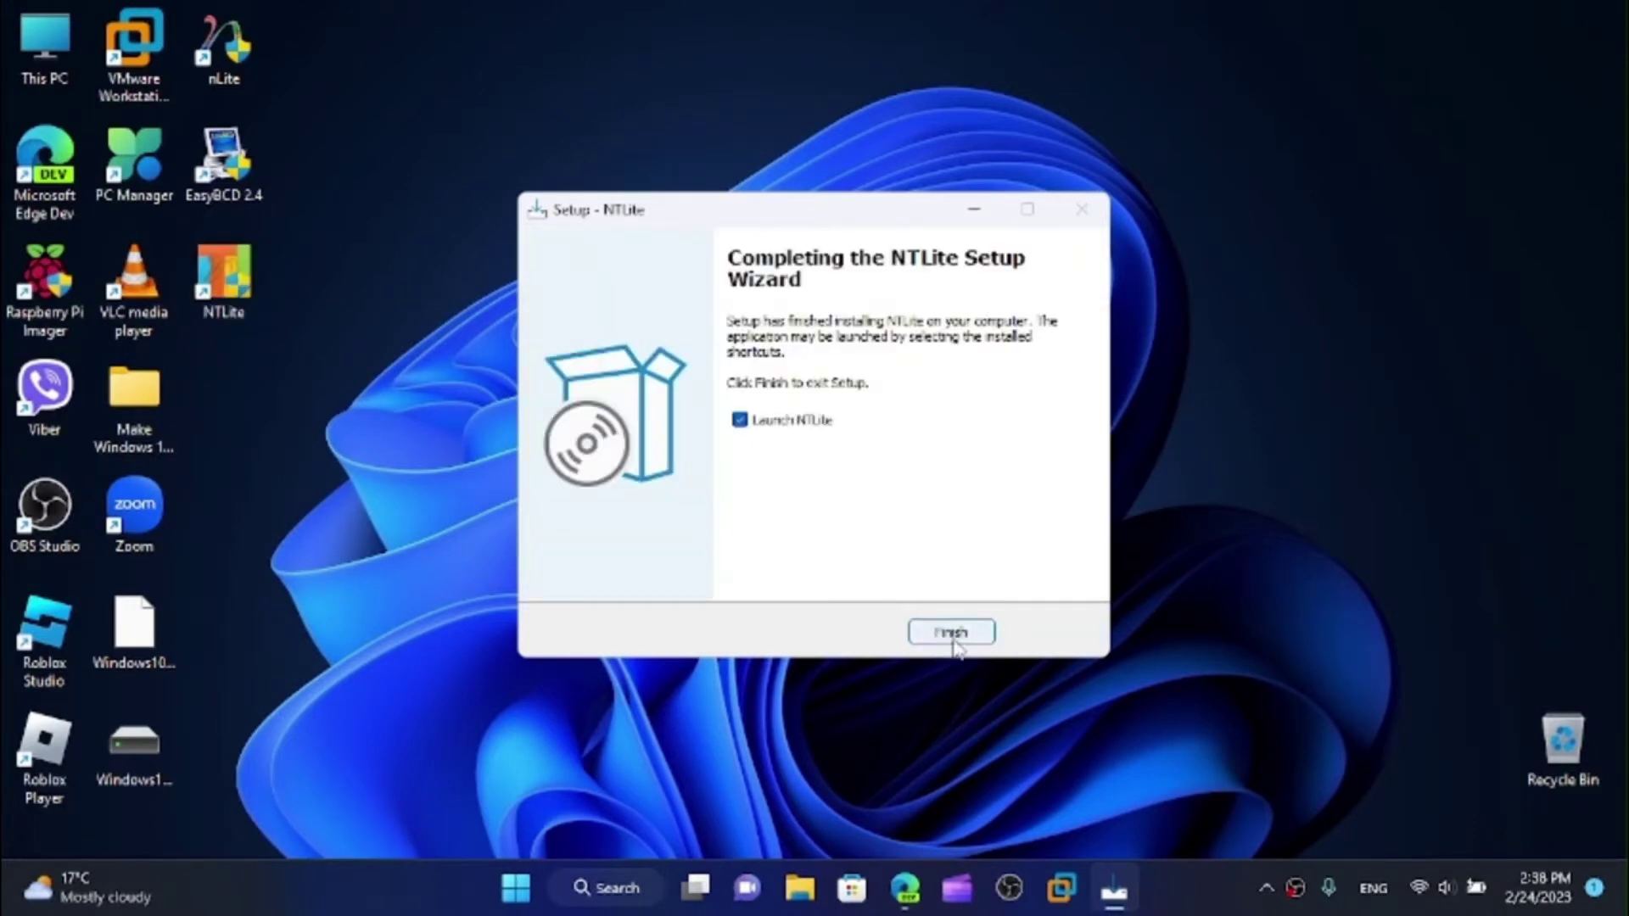
# Finish setup to launch NTLite, and extract the Windows 10 22H2 ISO to its own folder with 7-Zip.
pyautogui.click(961, 643)
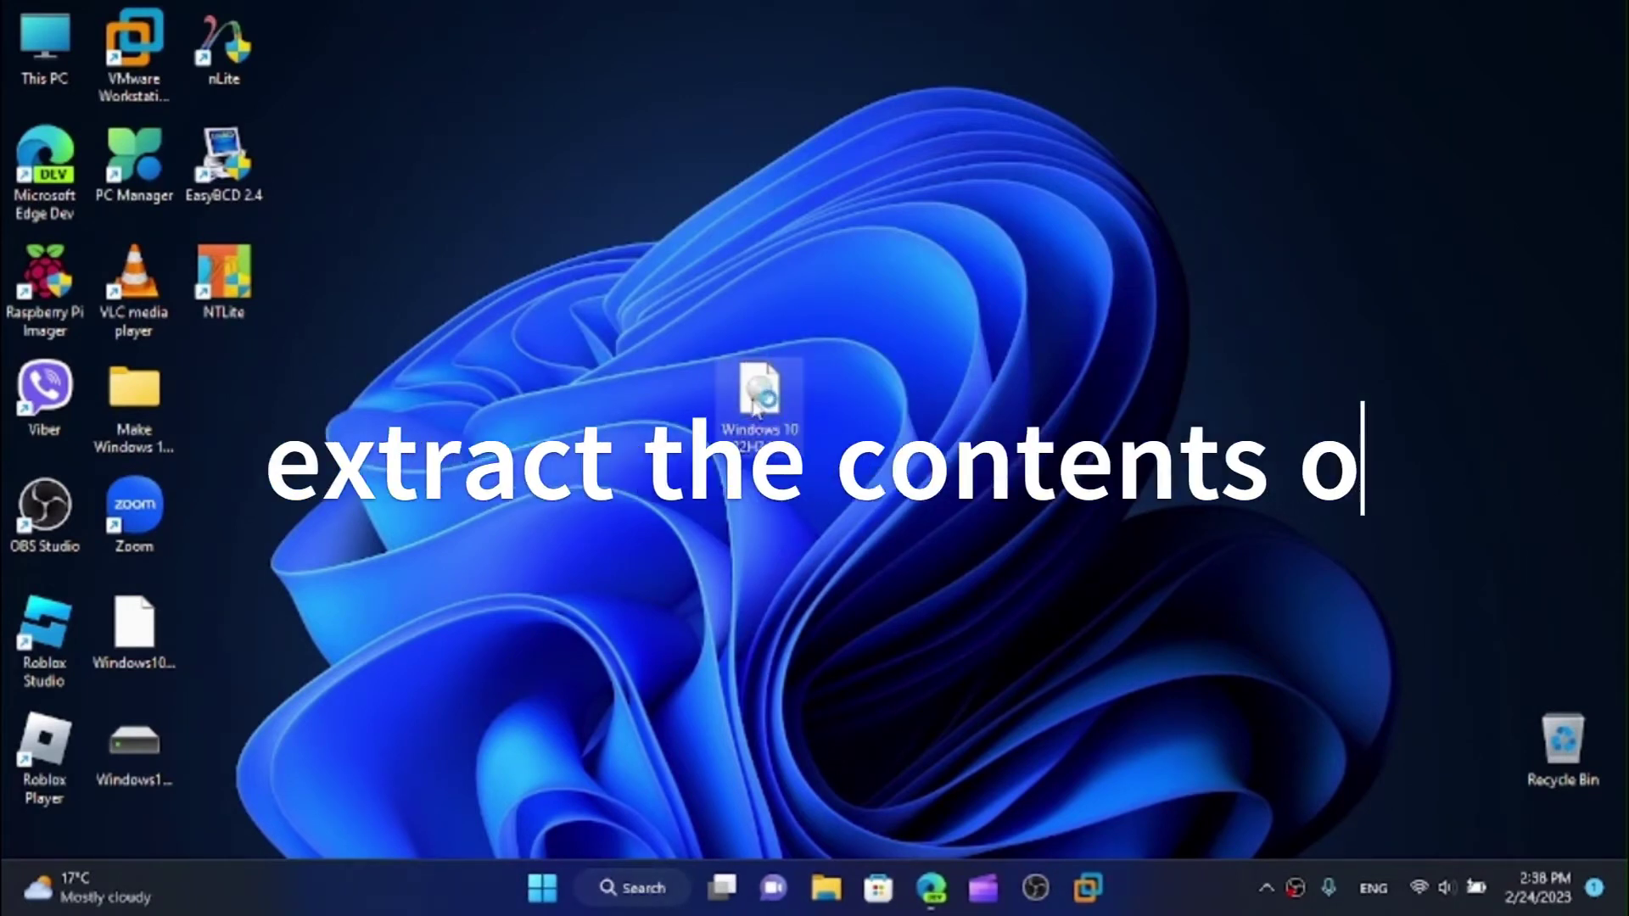
pyautogui.rightClick(754, 407)
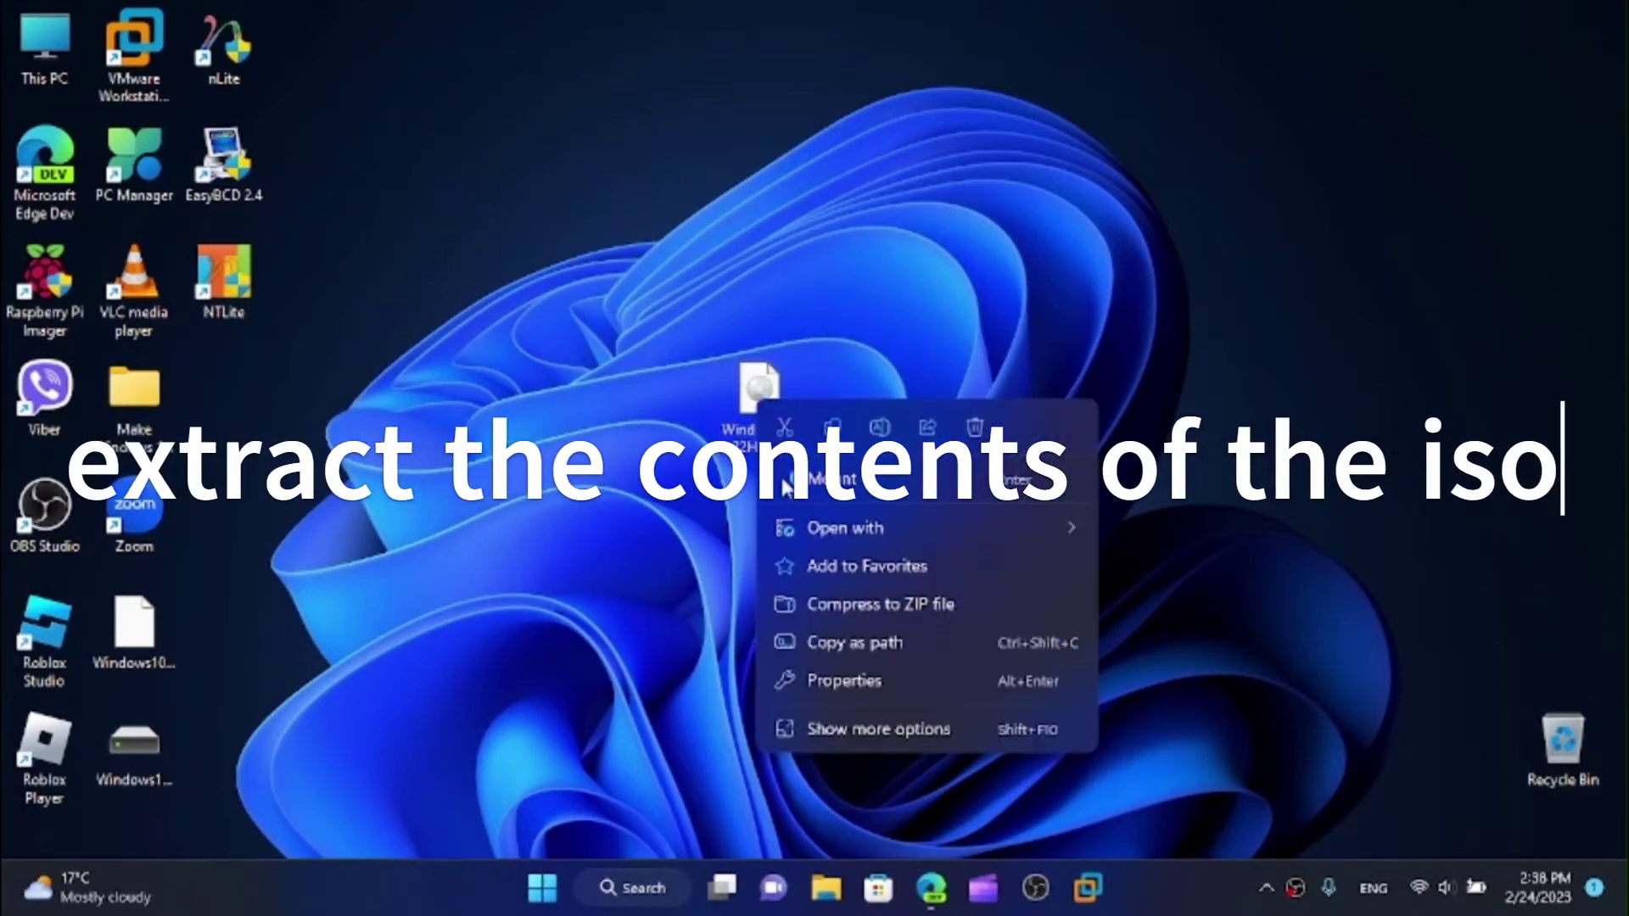
pyautogui.click(812, 722)
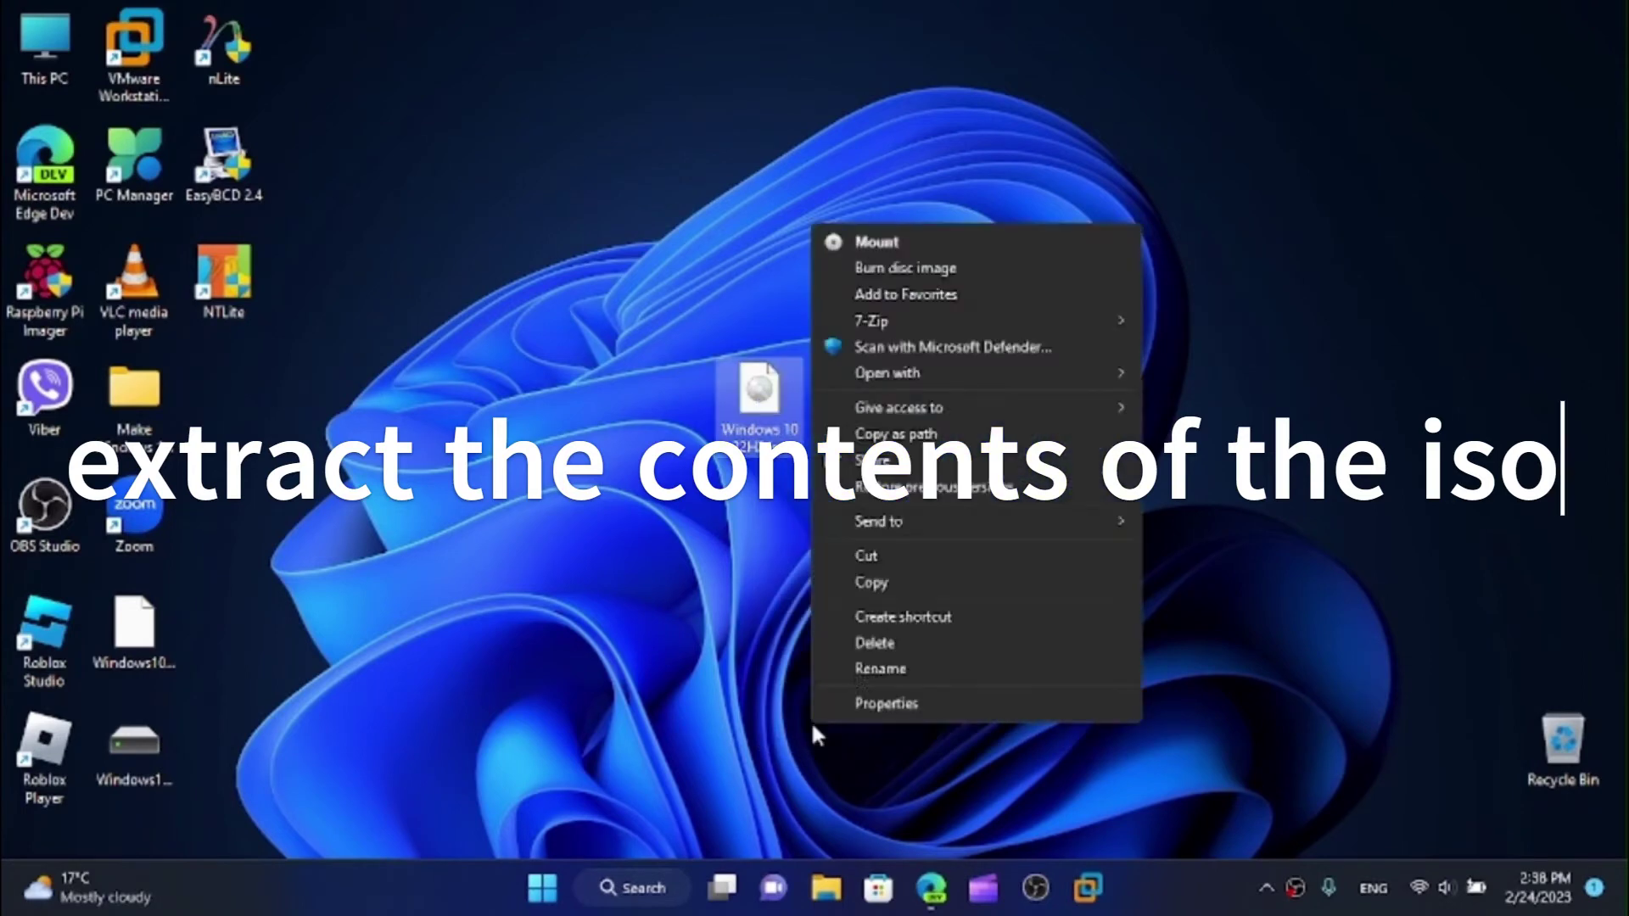
pyautogui.moveTo(920, 309)
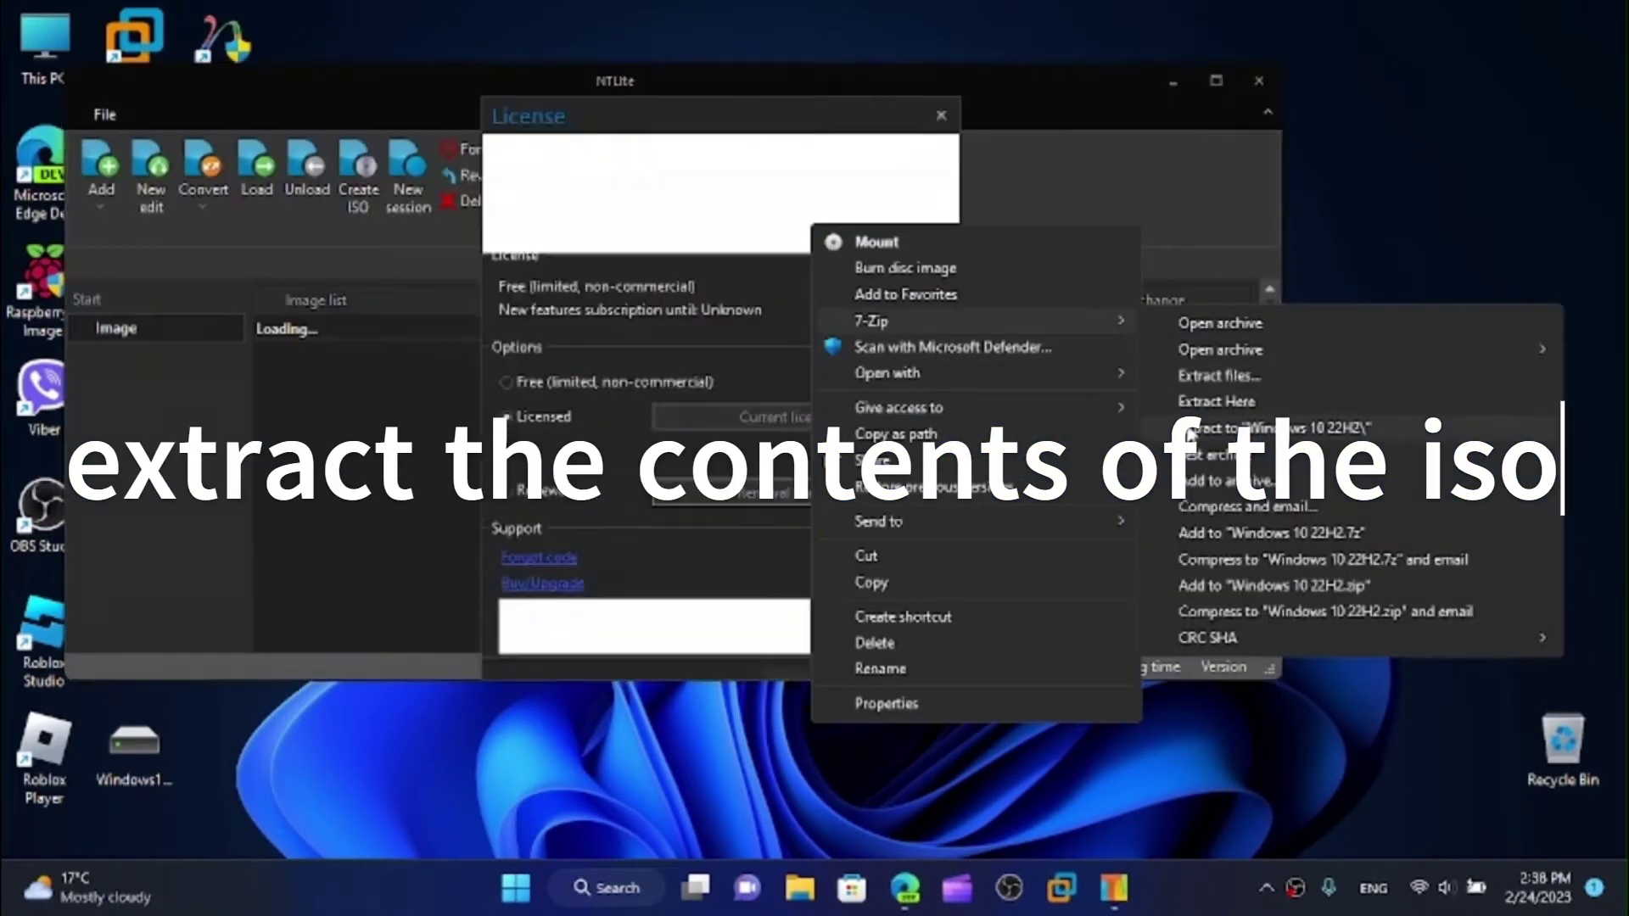
pyautogui.click(1198, 432)
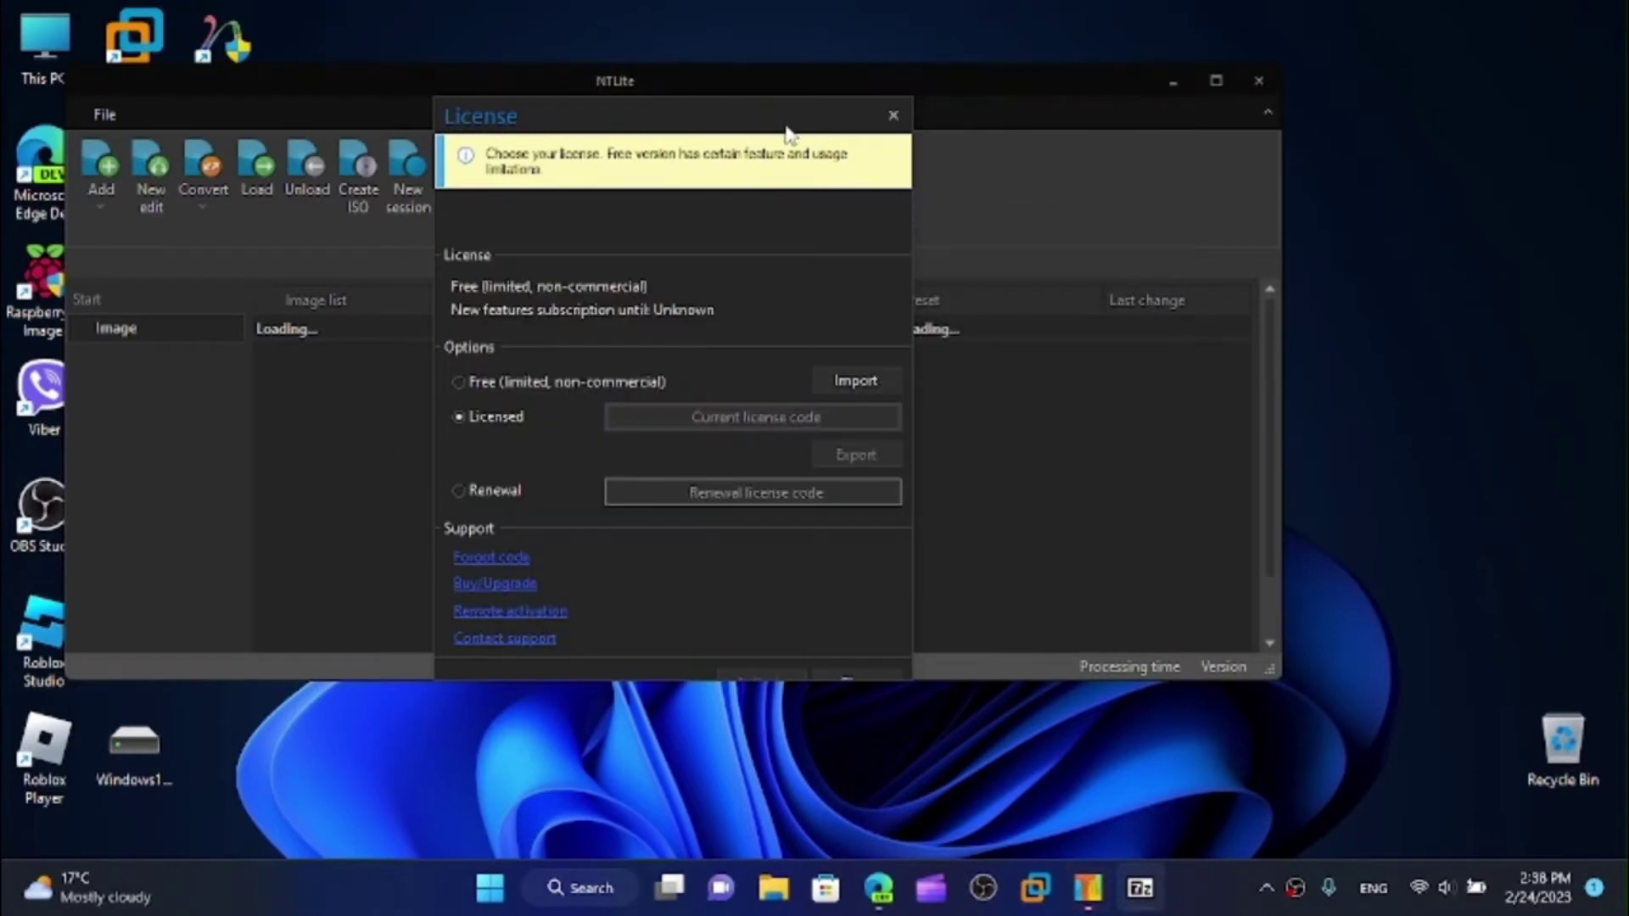
# Choose NTLite's free non-commercial licence and confirm it to reach the image list.
pyautogui.click(791, 140)
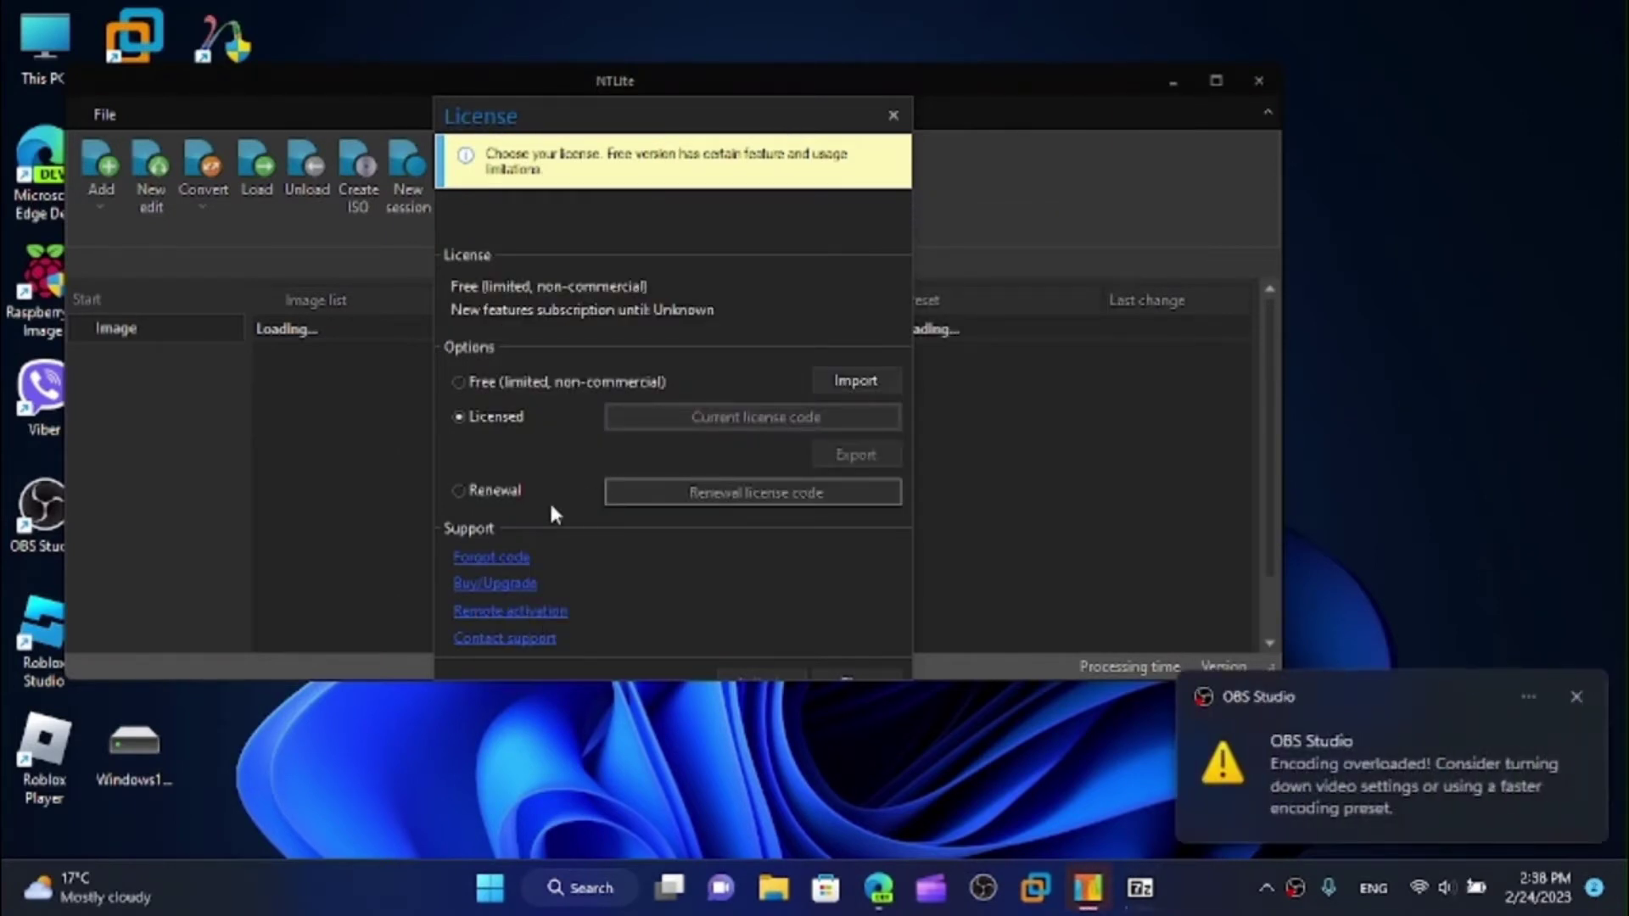
pyautogui.click(487, 381)
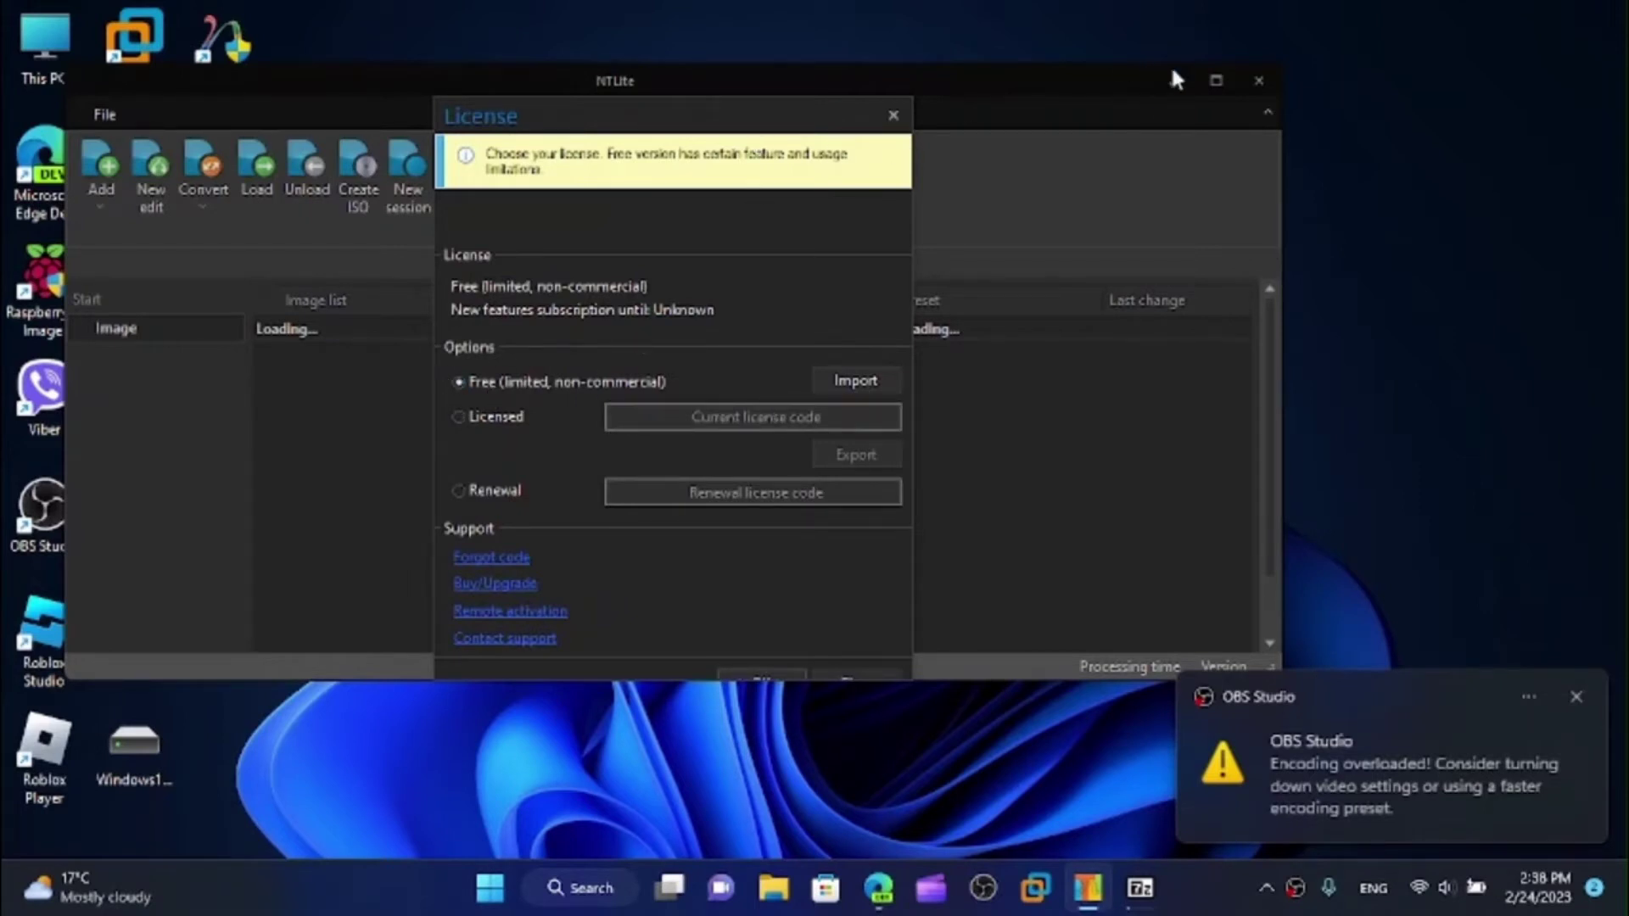
pyautogui.doubleClick(1074, 79)
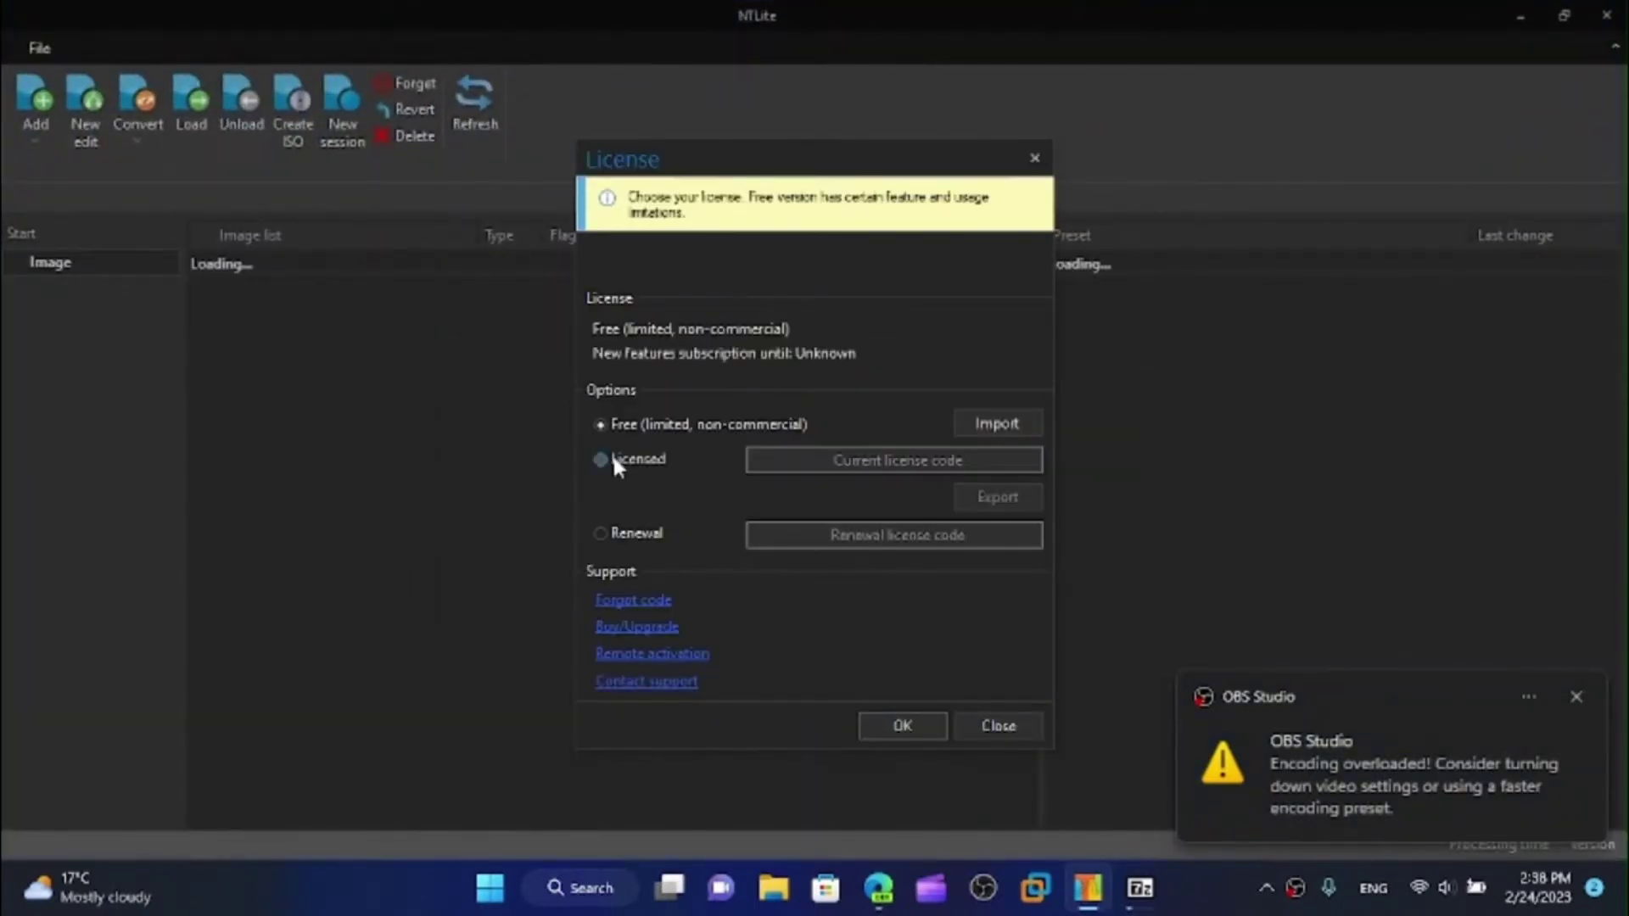
pyautogui.click(601, 459)
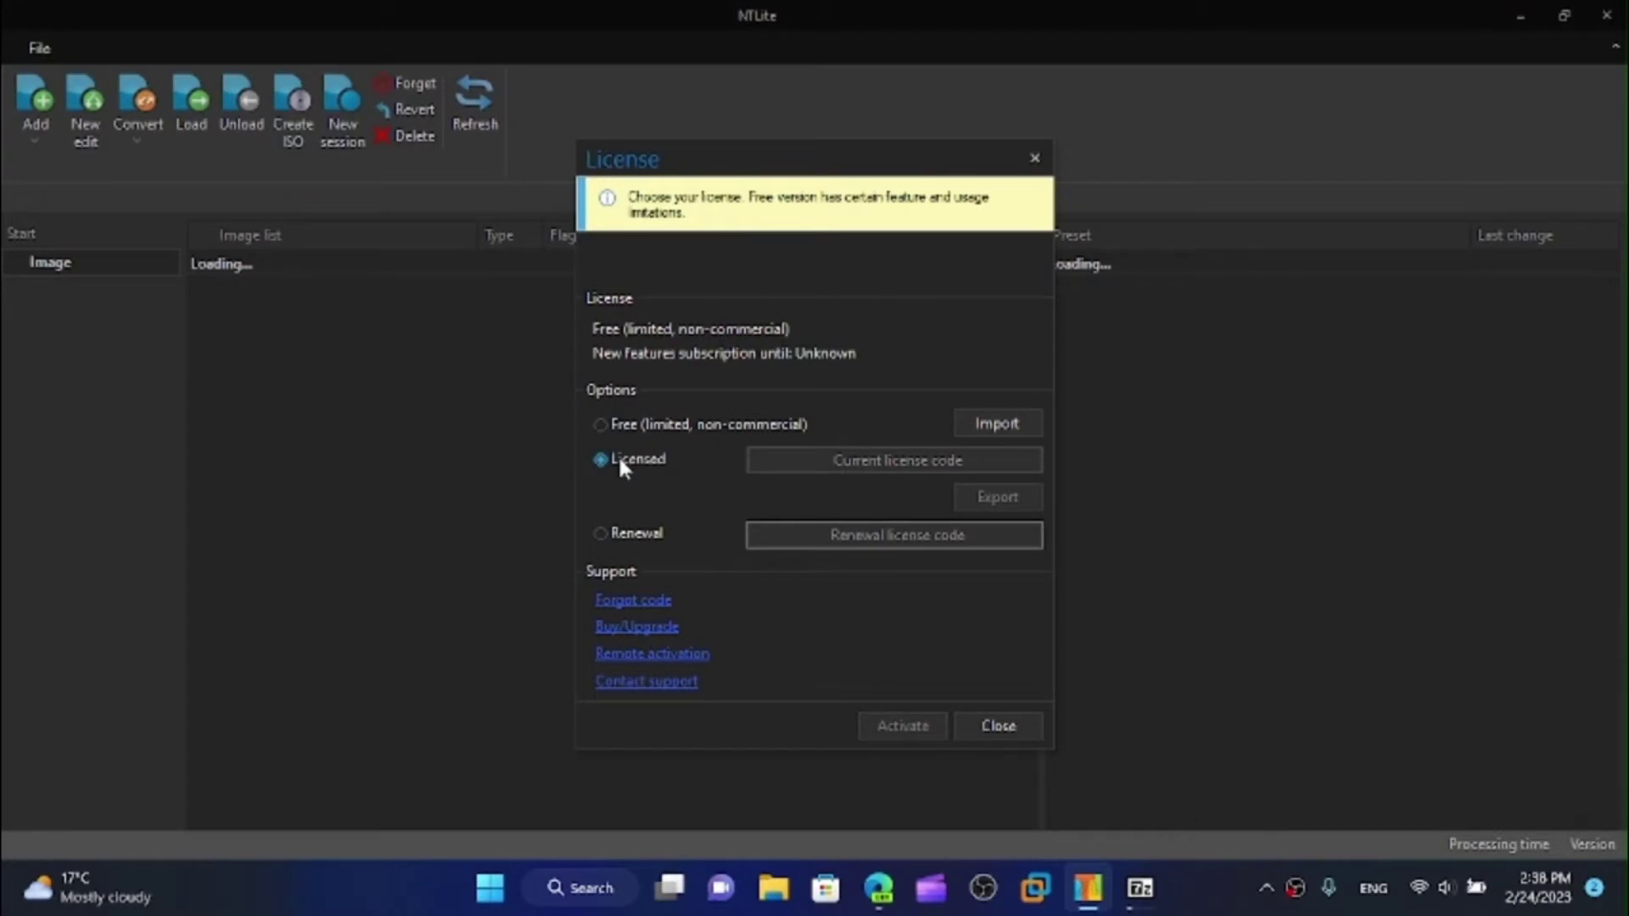
pyautogui.click(614, 532)
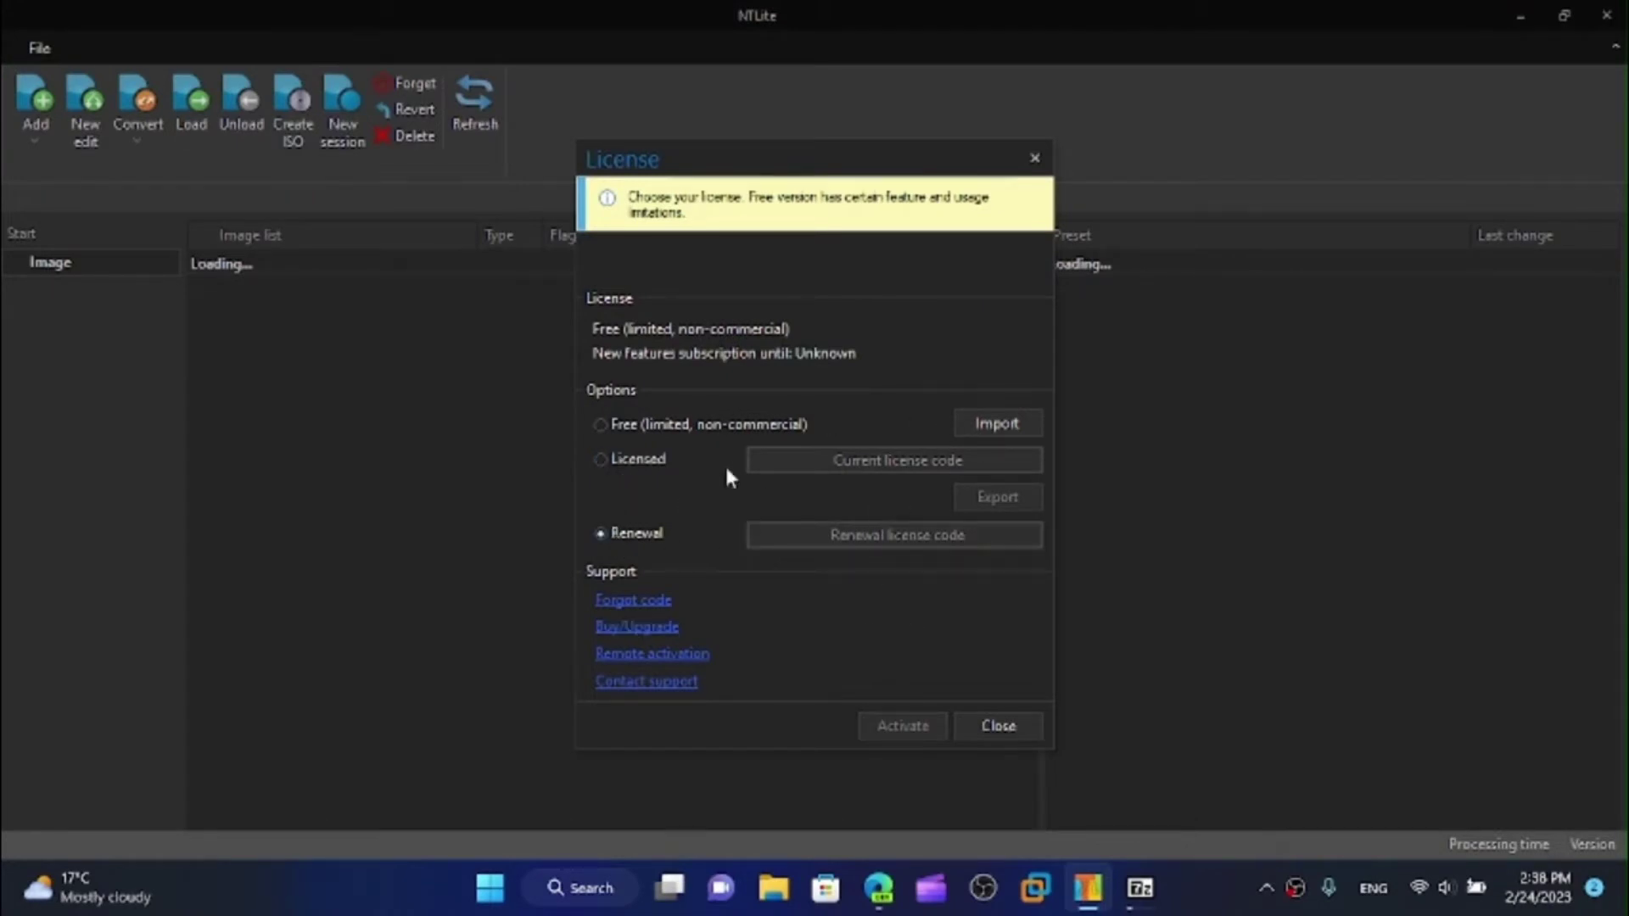
pyautogui.click(671, 424)
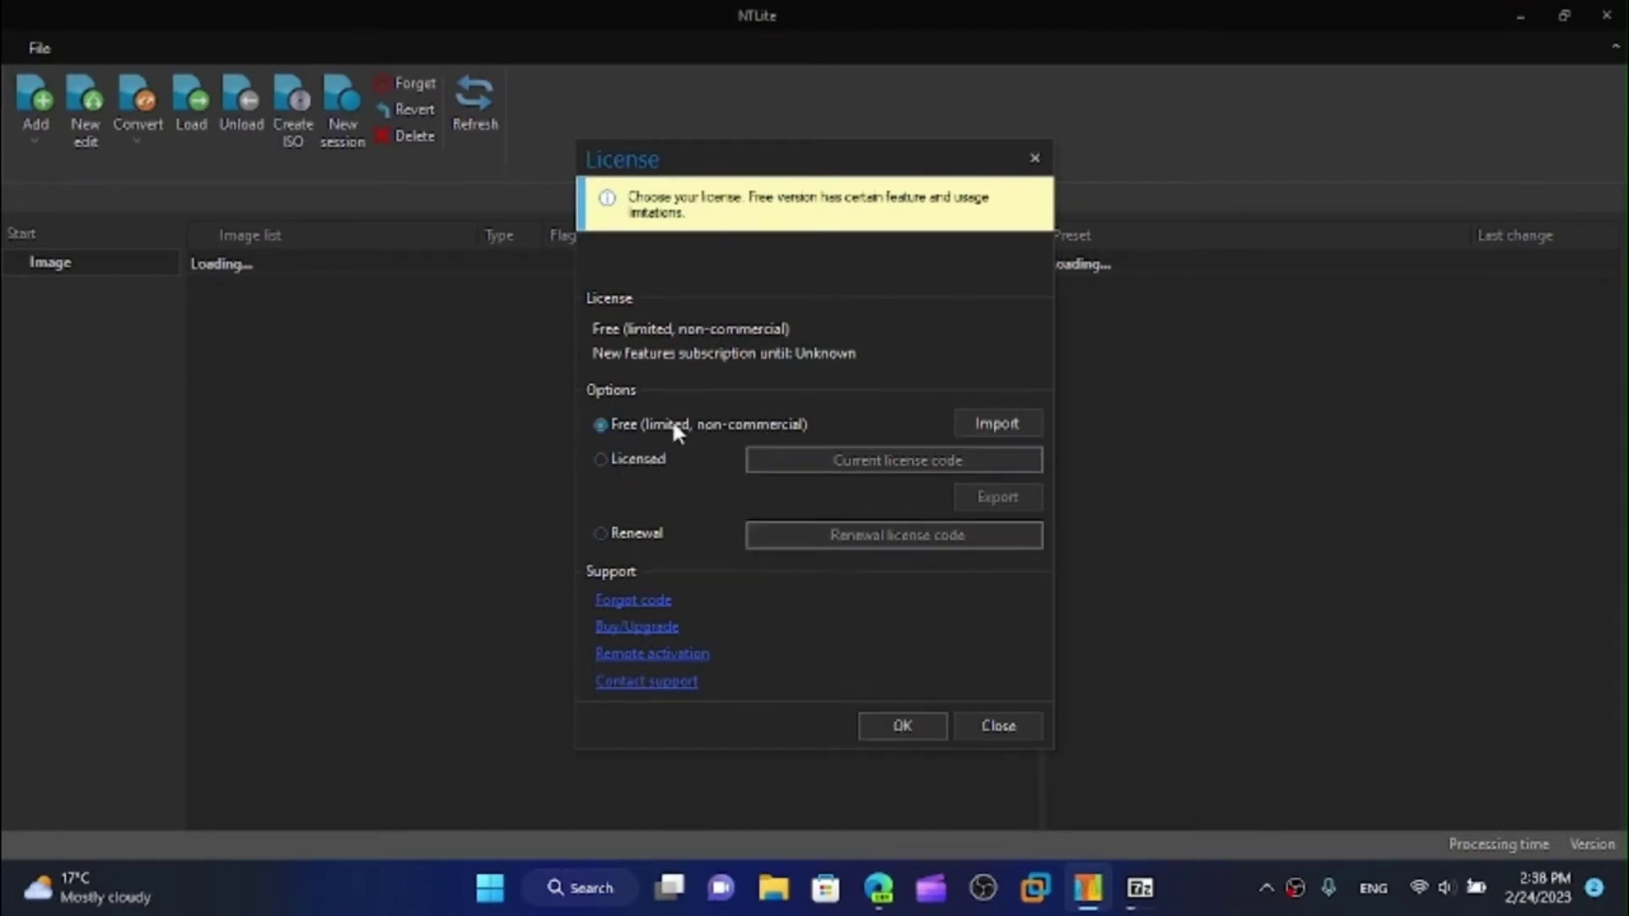
pyautogui.click(908, 726)
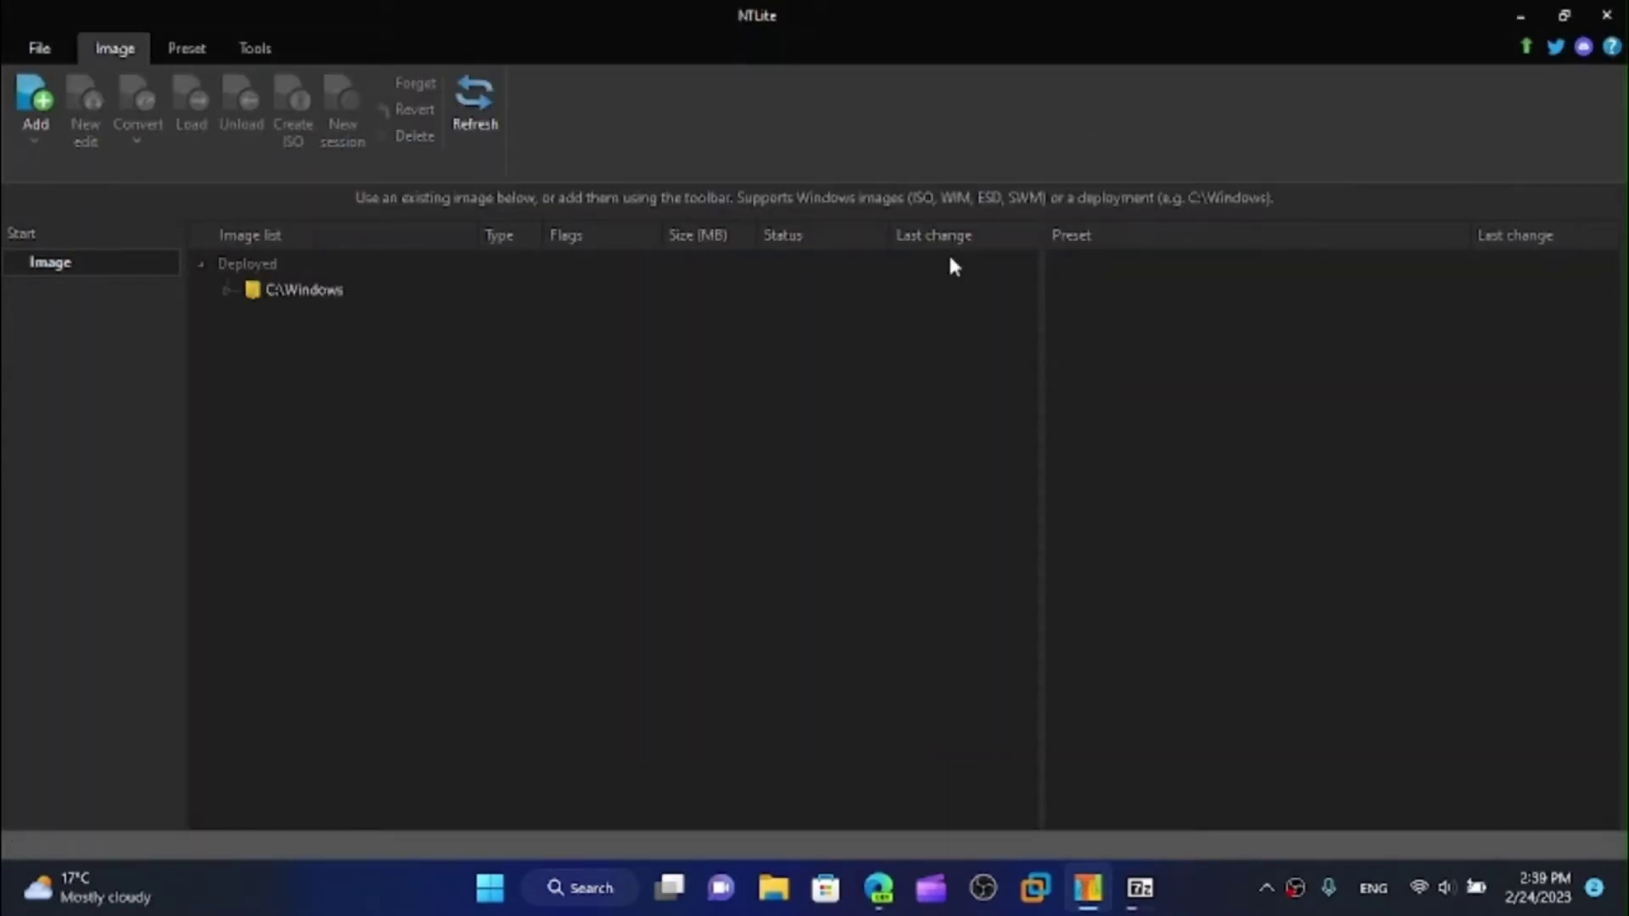
# Refresh the desktop after extraction and place the Windows 10 22H2 folder beside the ISO.
pyautogui.click(1520, 16)
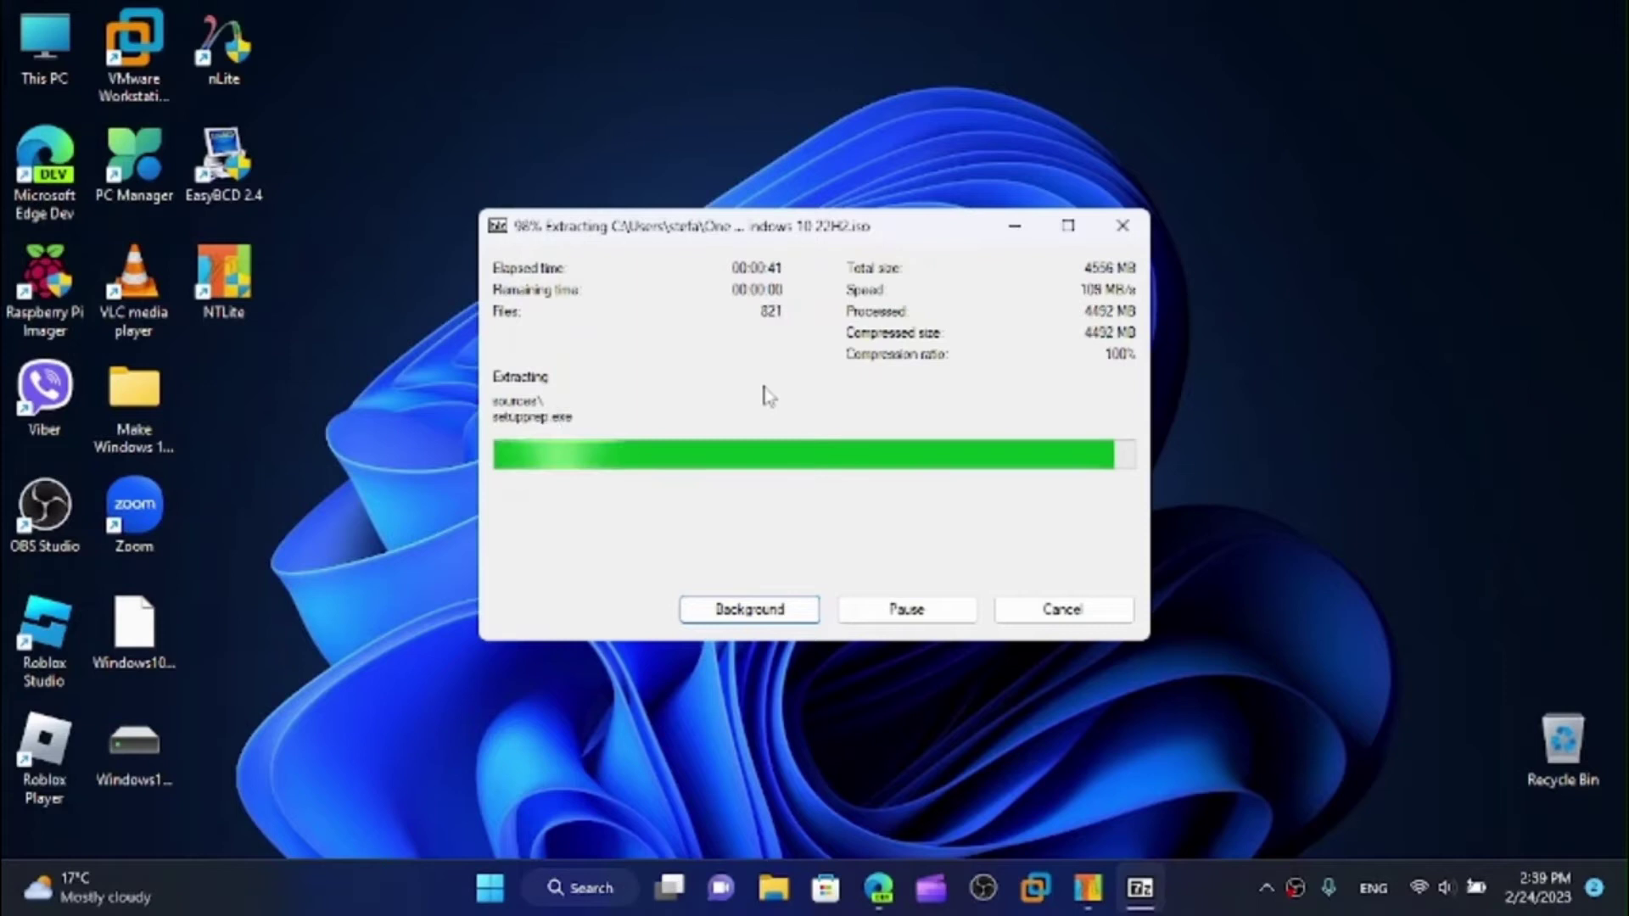
pyautogui.rightClick(490, 471)
pyautogui.click(623, 236)
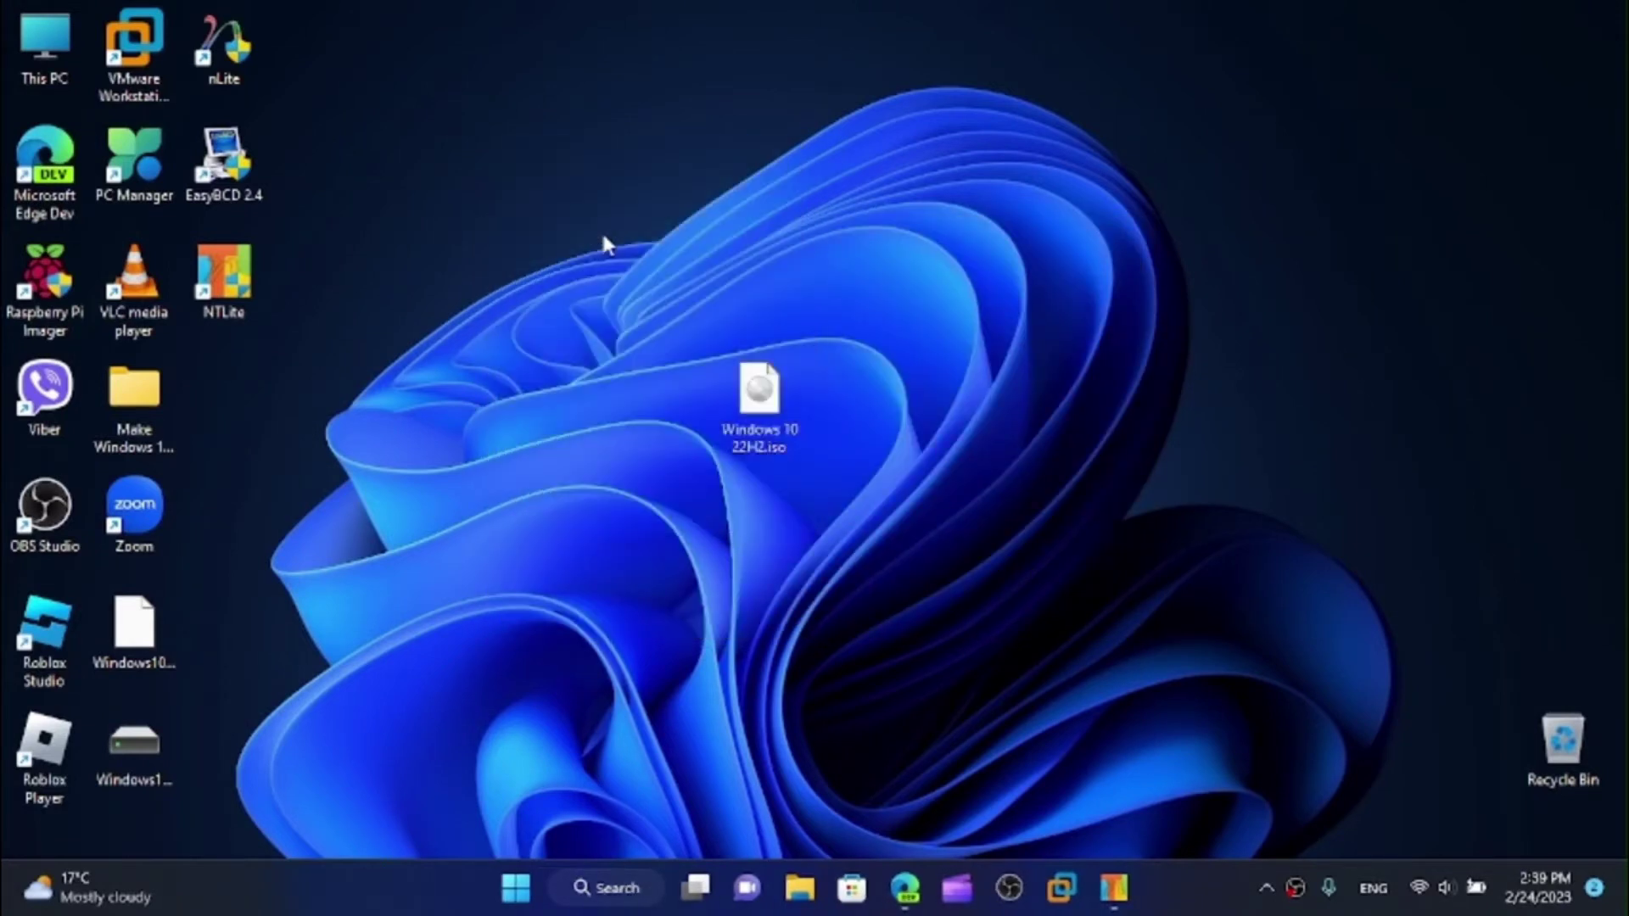
pyautogui.moveTo(223, 392); pyautogui.dragTo(867, 434)
pyautogui.click(925, 573)
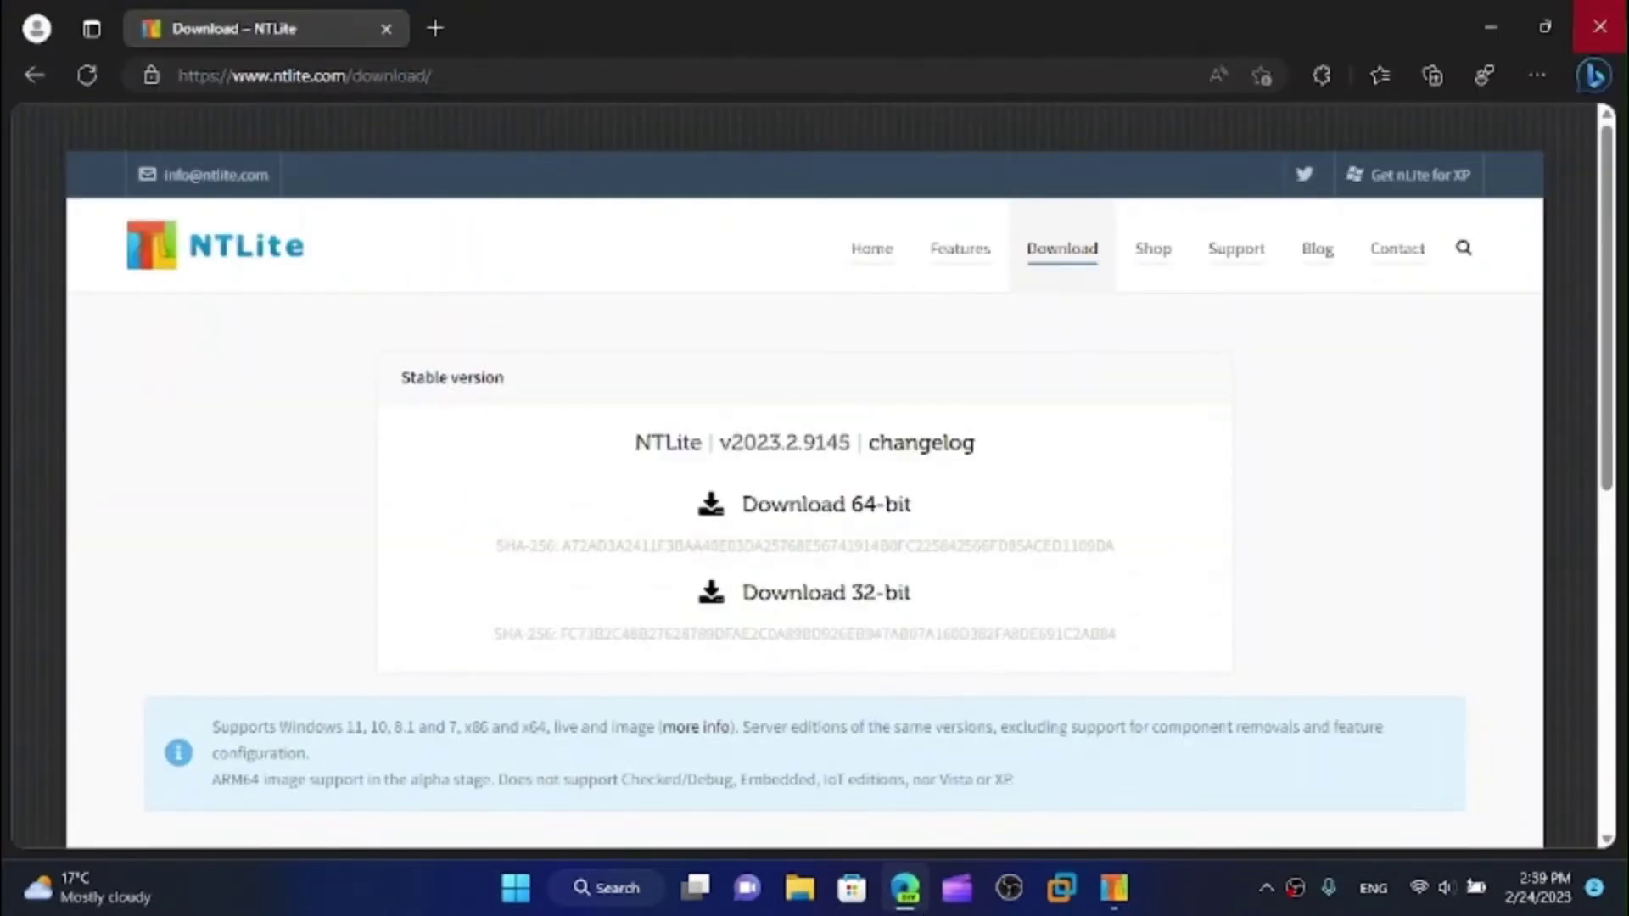
# Close Edge and add the Desktop's Windows 10 22H2 folder to NTLite as an image directory.
pyautogui.click(1599, 26)
pyautogui.click(1127, 877)
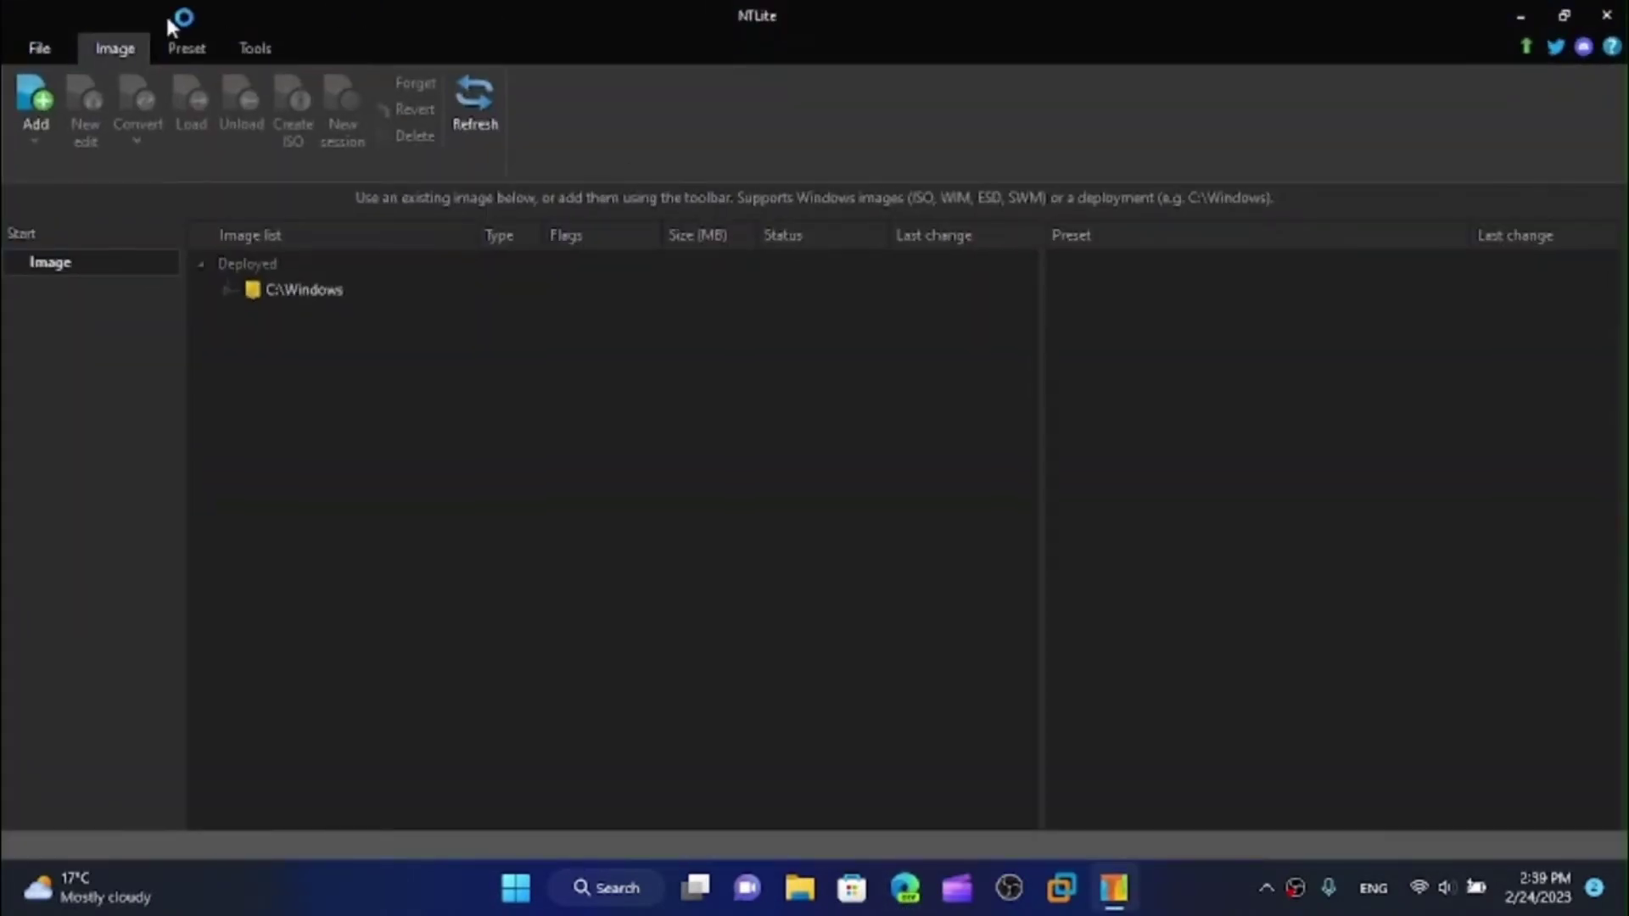
pyautogui.click(27, 136)
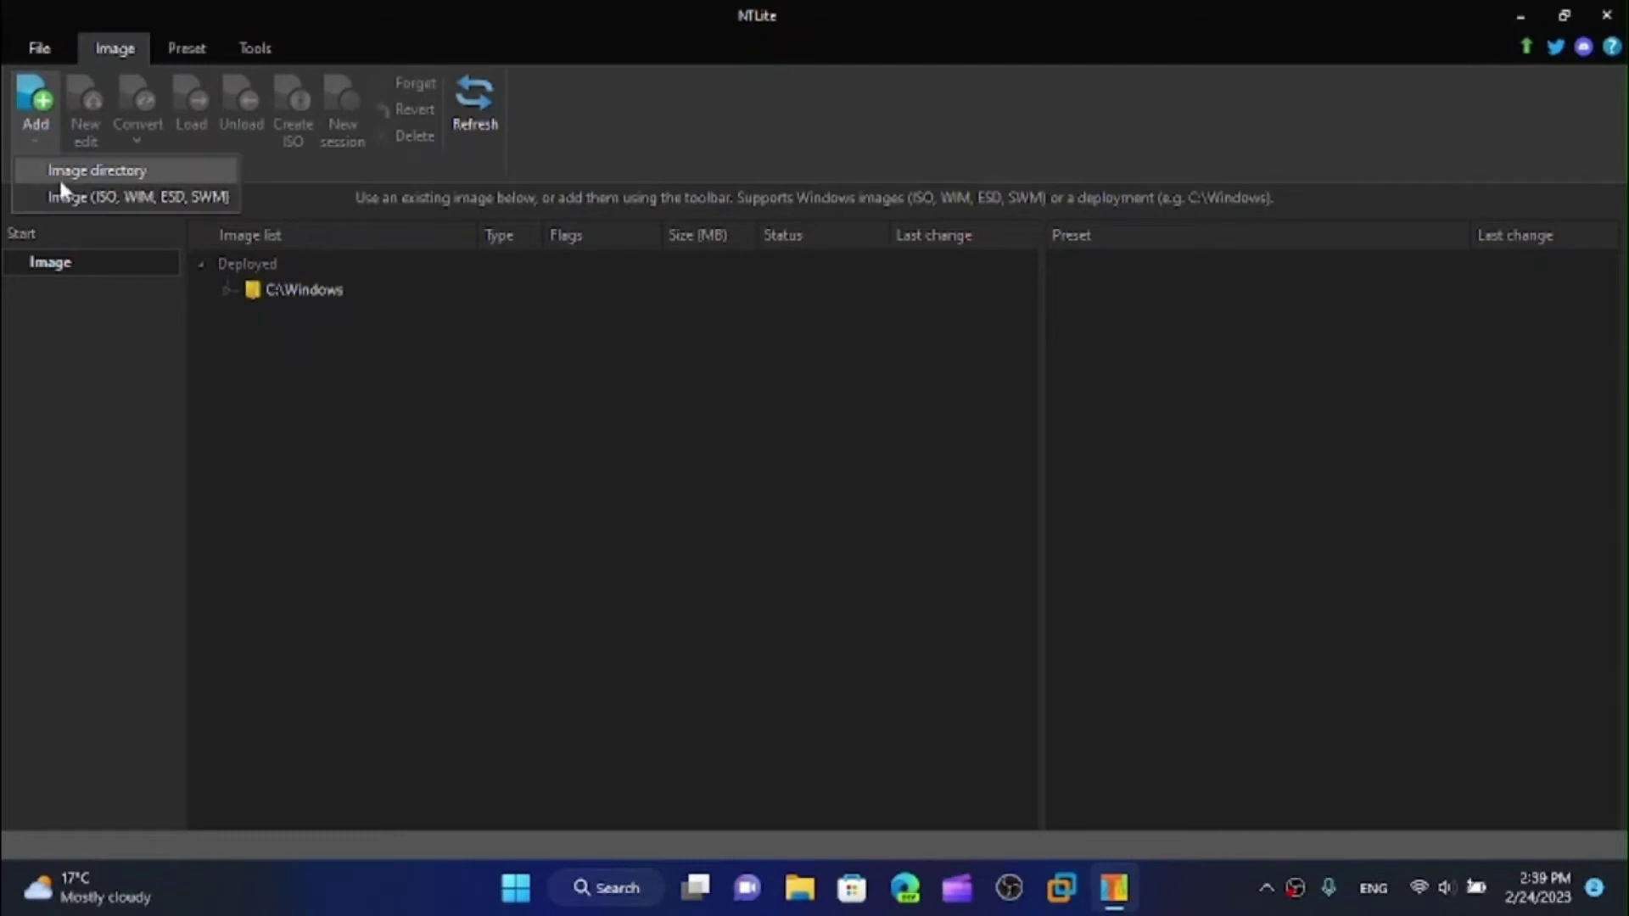
pyautogui.click(53, 172)
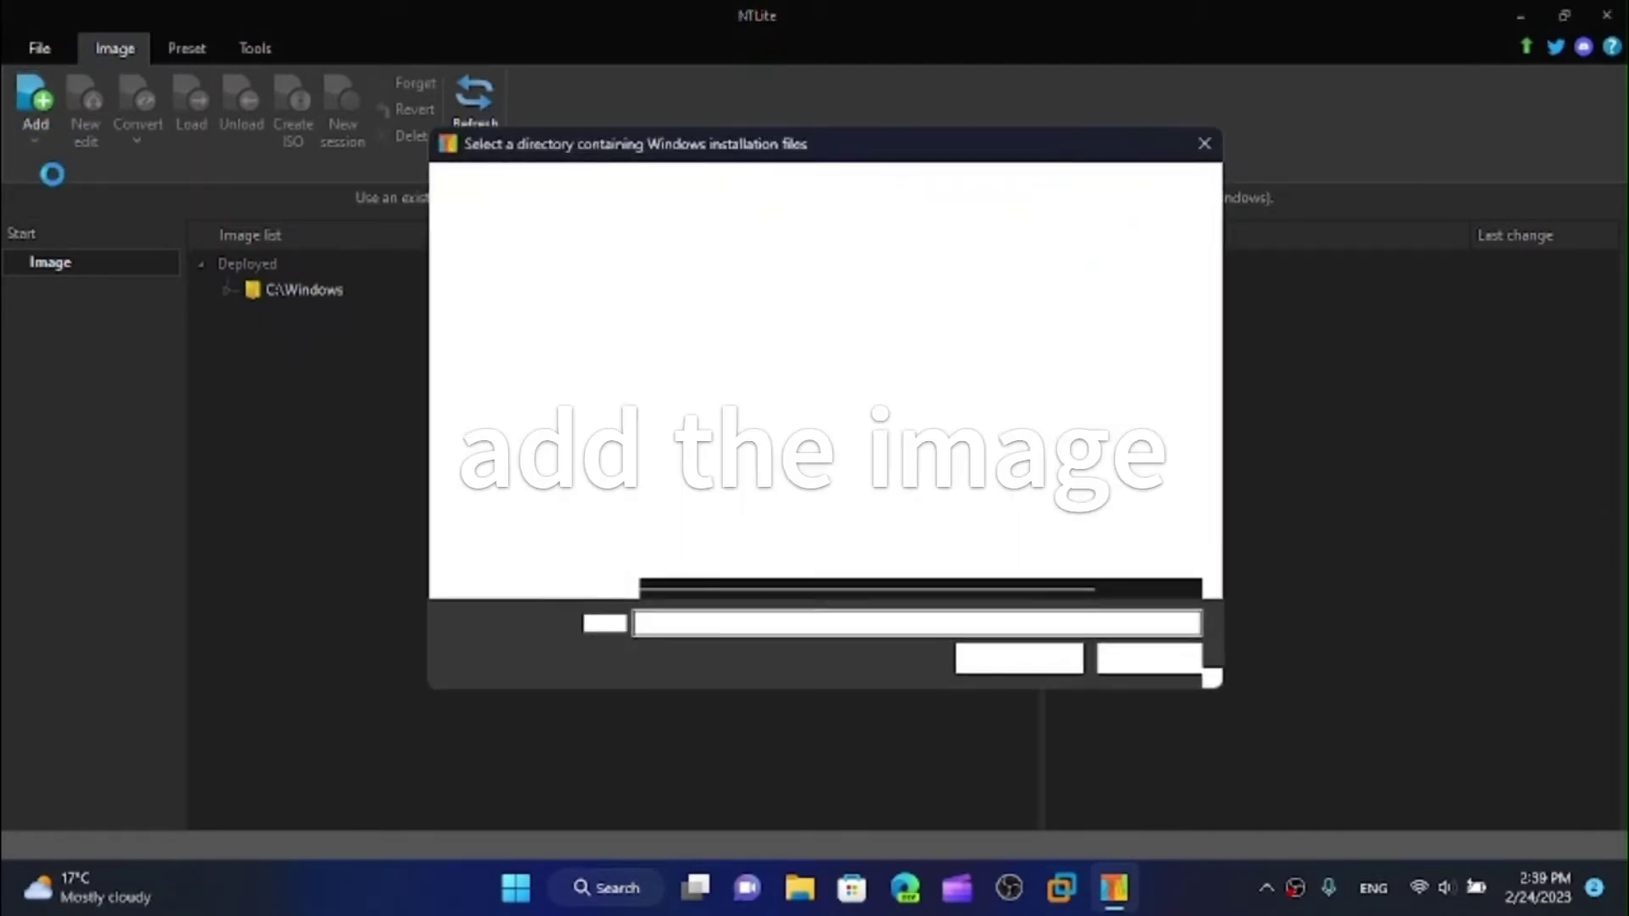
pyautogui.click(492, 402)
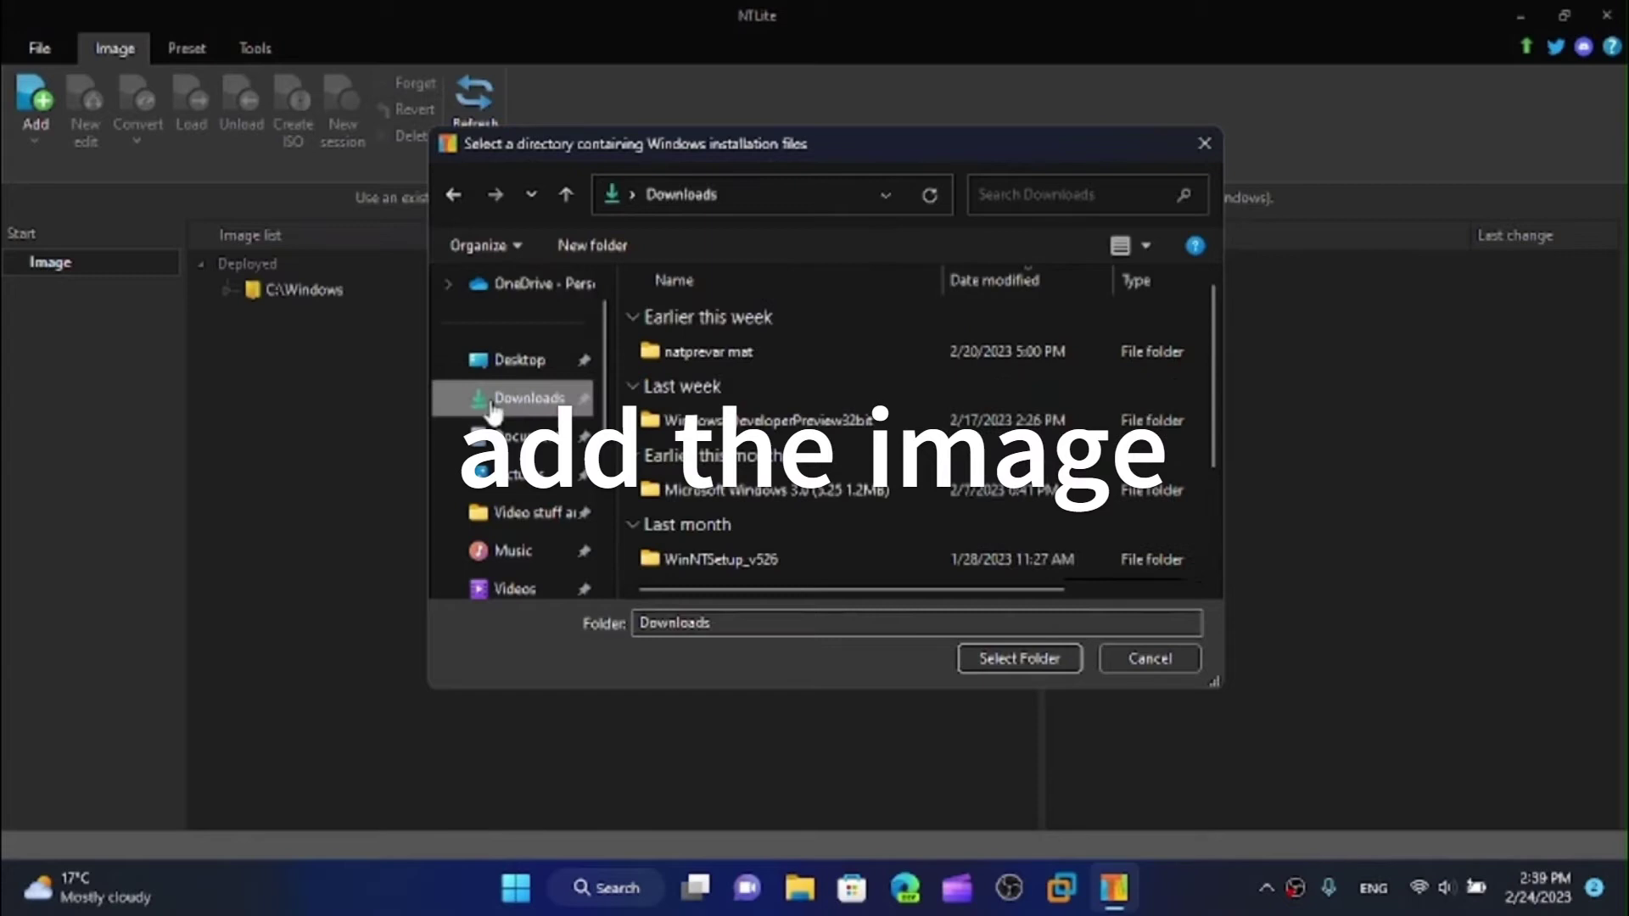
pyautogui.click(509, 369)
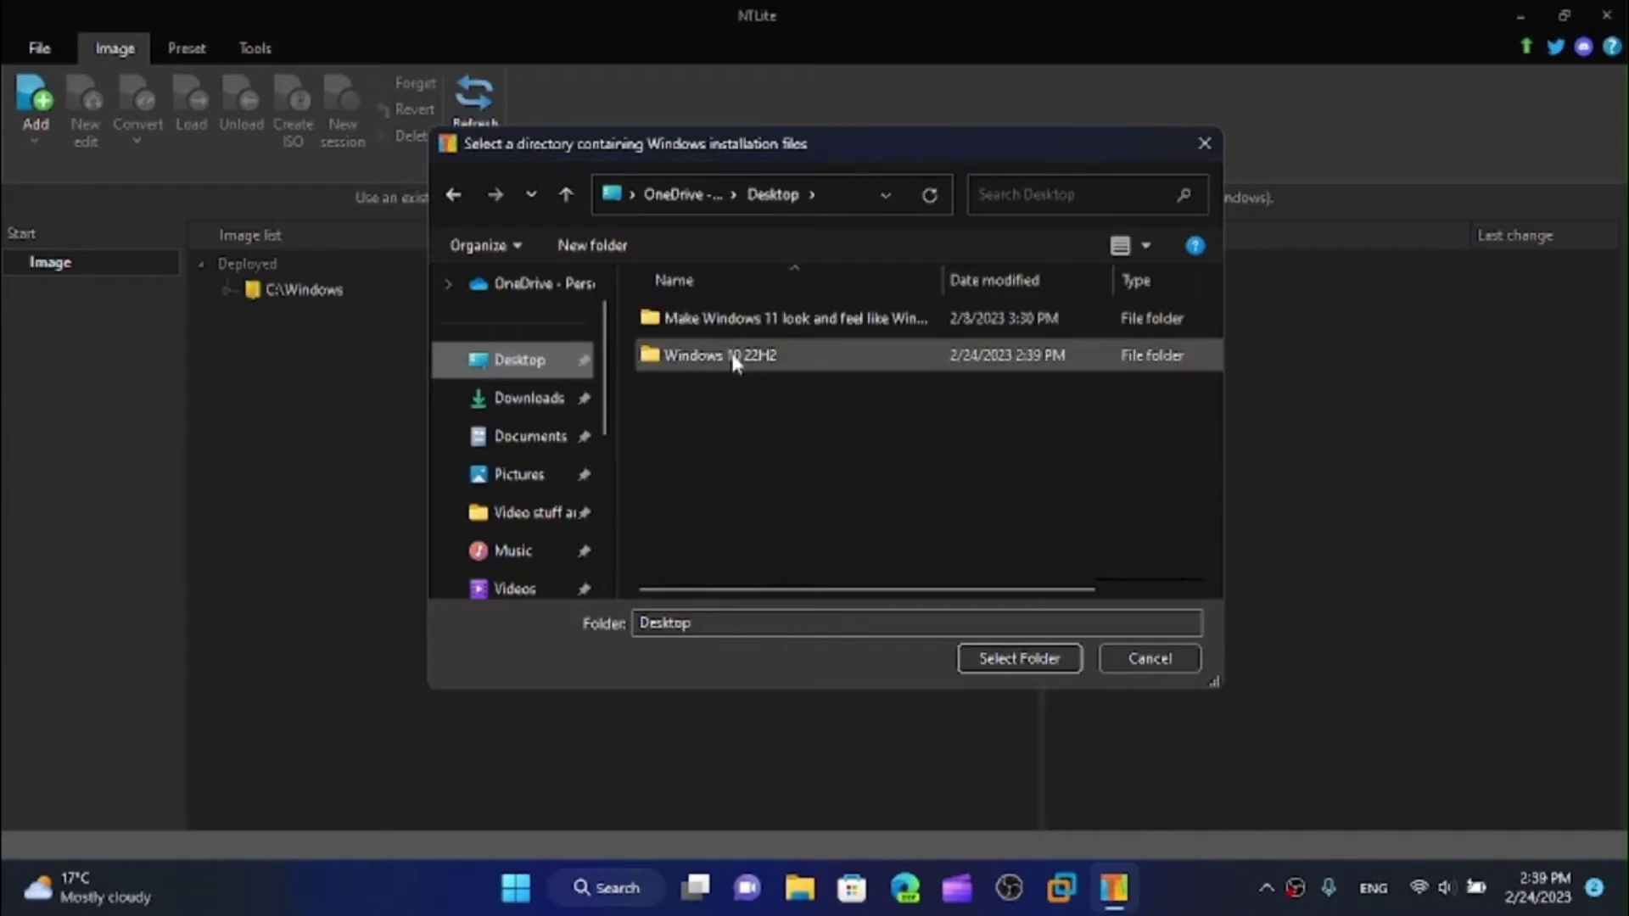
pyautogui.click(737, 358)
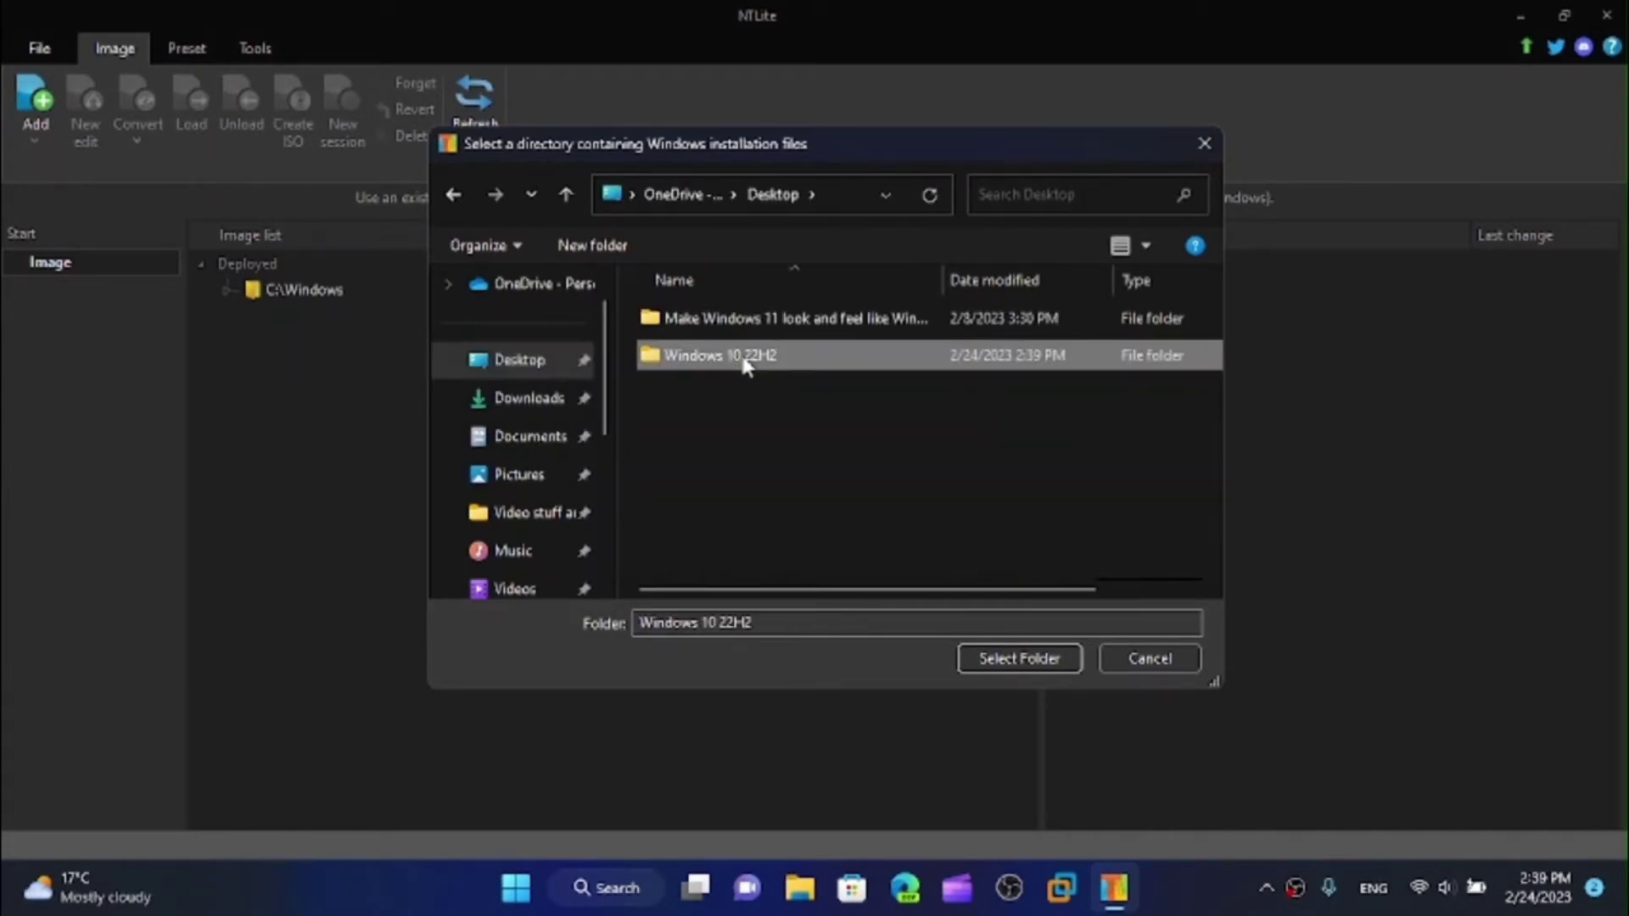
pyautogui.click(986, 654)
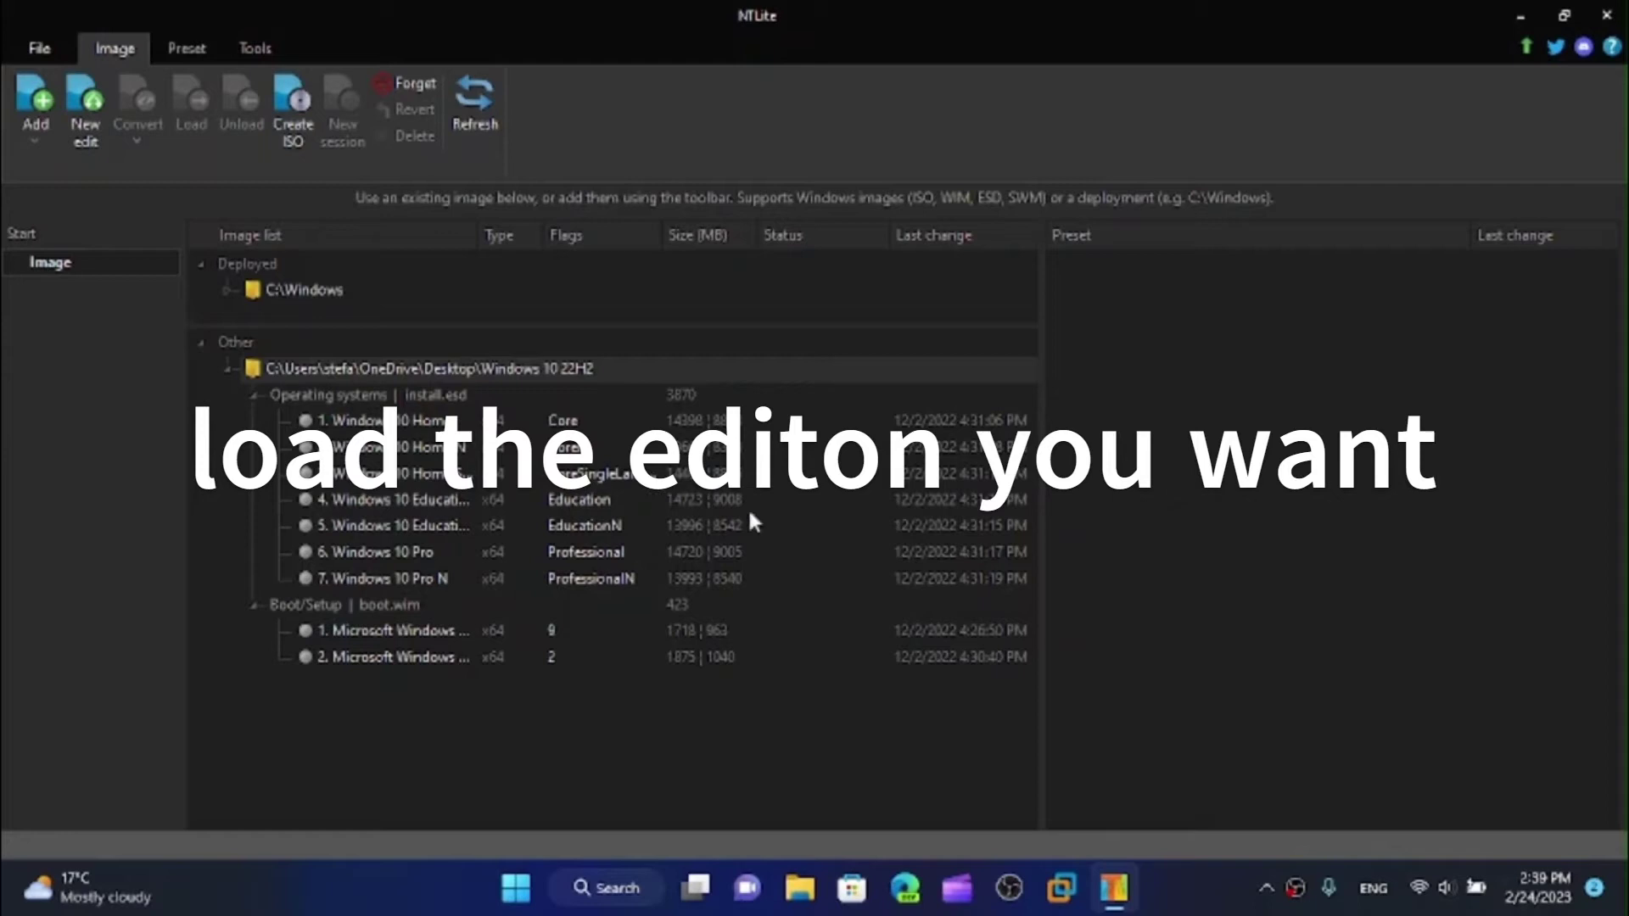
# Load 6. Windows 10 Pro, converting it from install.esd to install.wim.
pyautogui.click(336, 548)
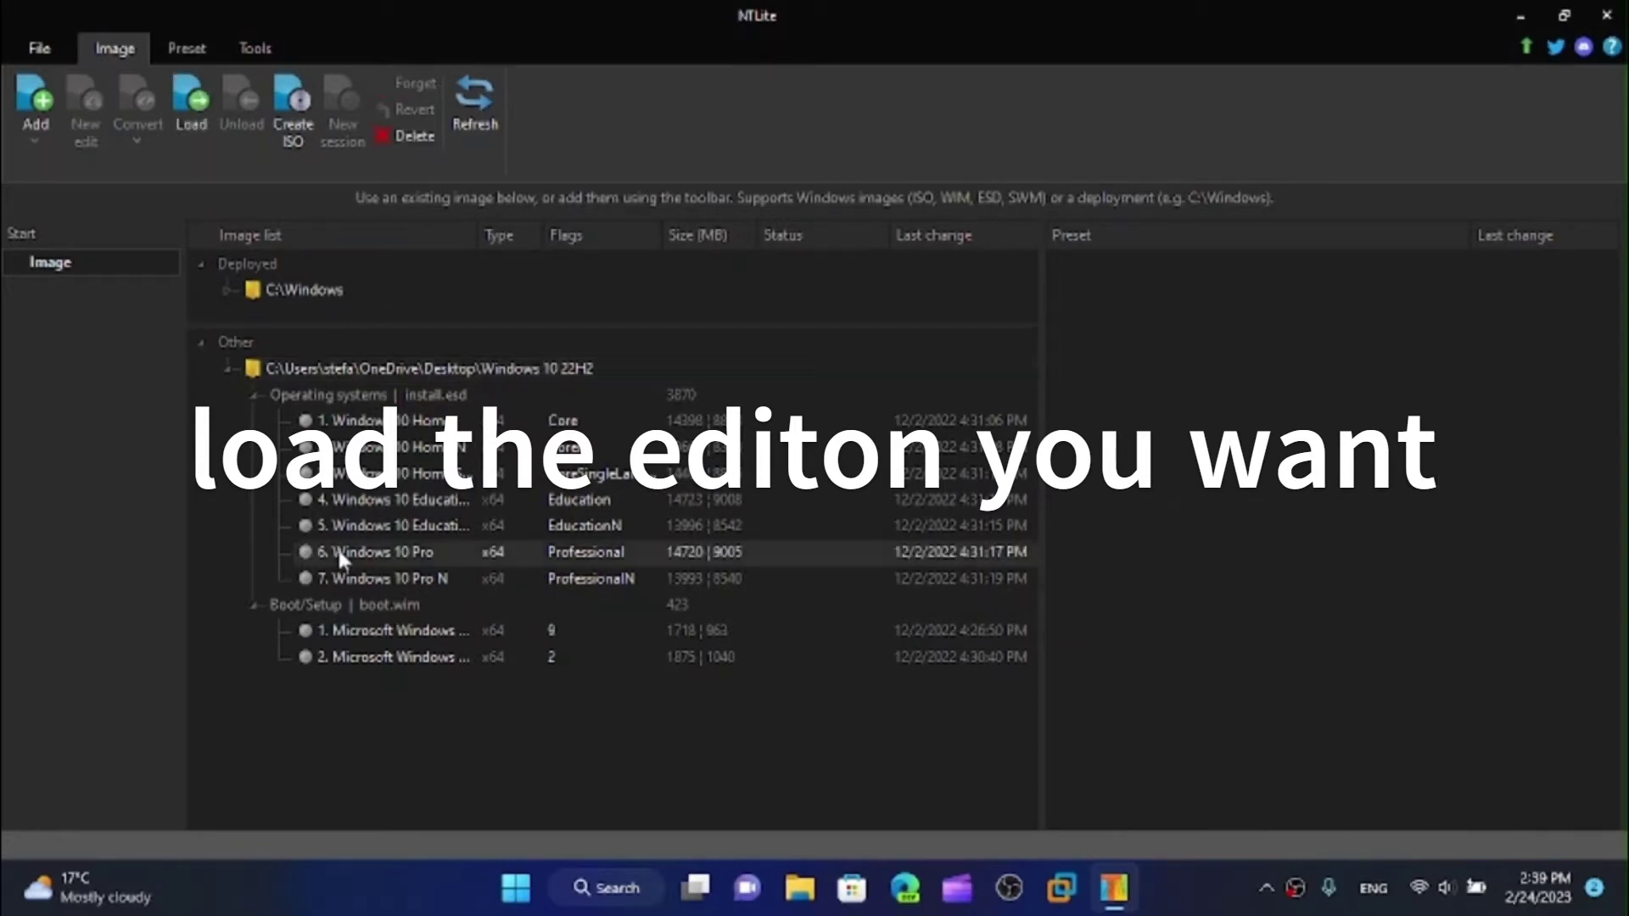
pyautogui.click(184, 110)
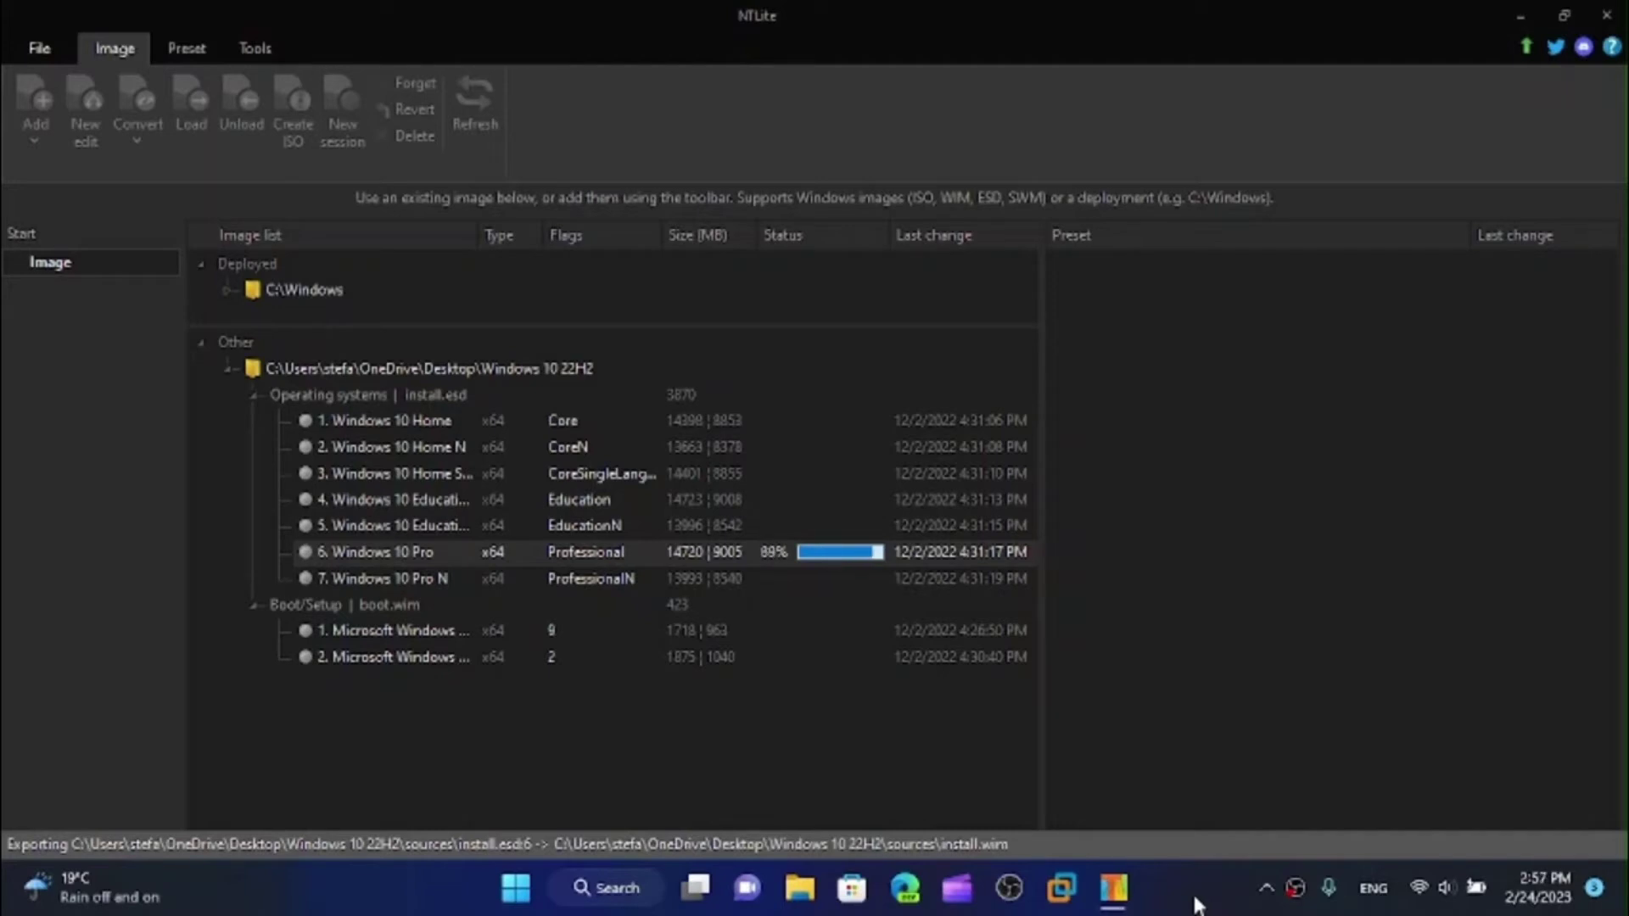
pyautogui.click(802, 558)
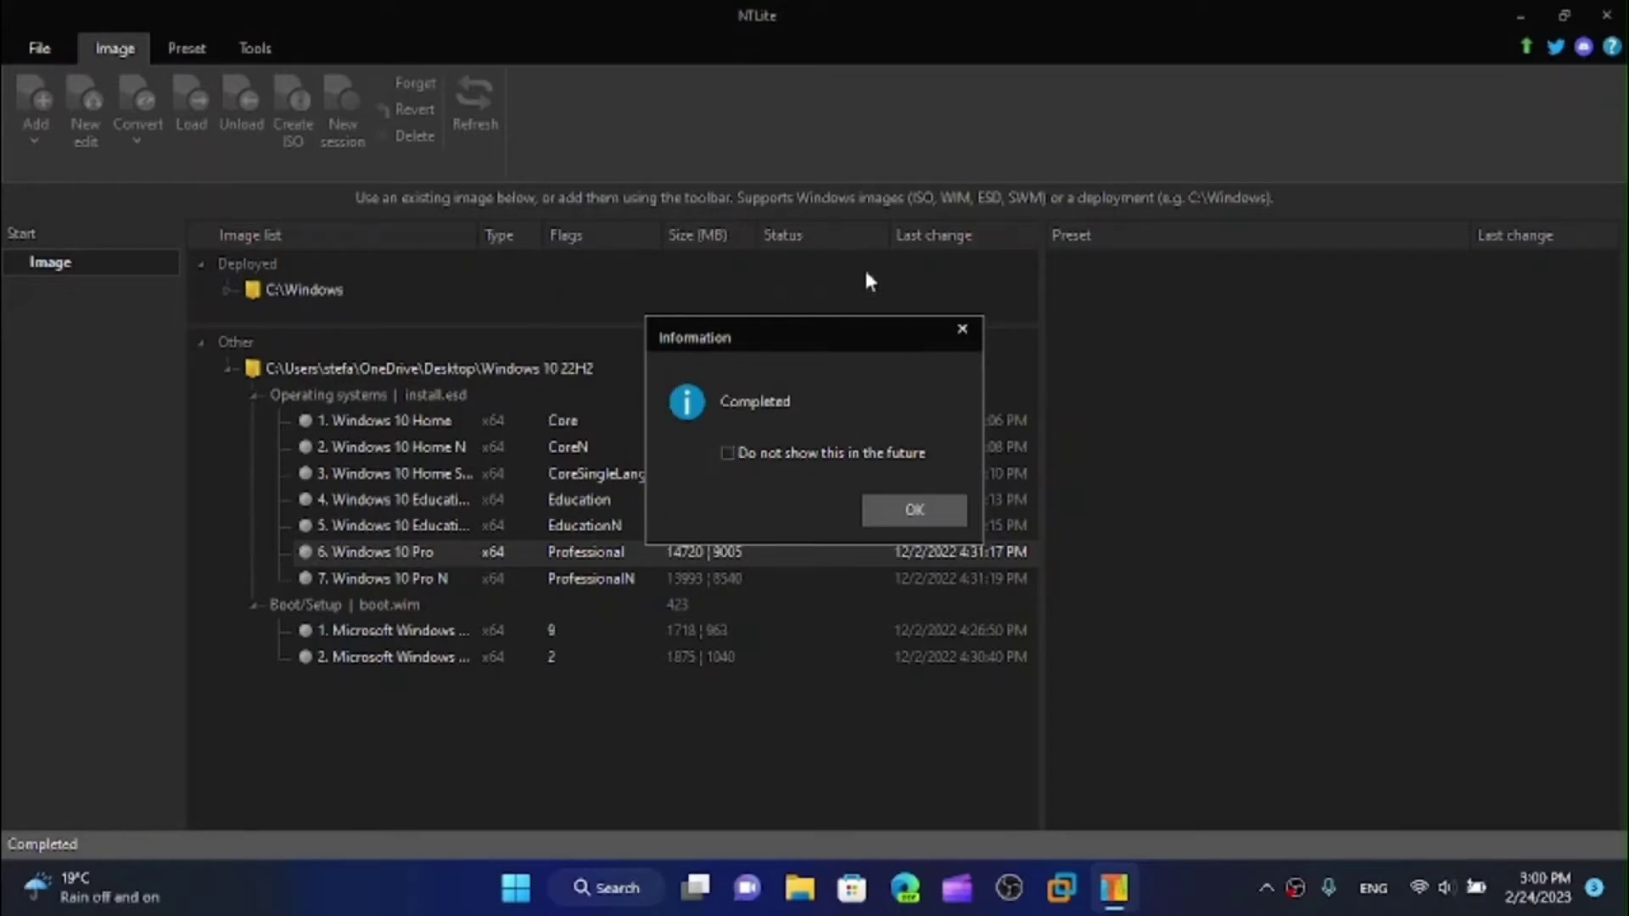
# Dismiss the Completed notice so Windows 10 Pro mounts from install.wim.
pyautogui.click(902, 508)
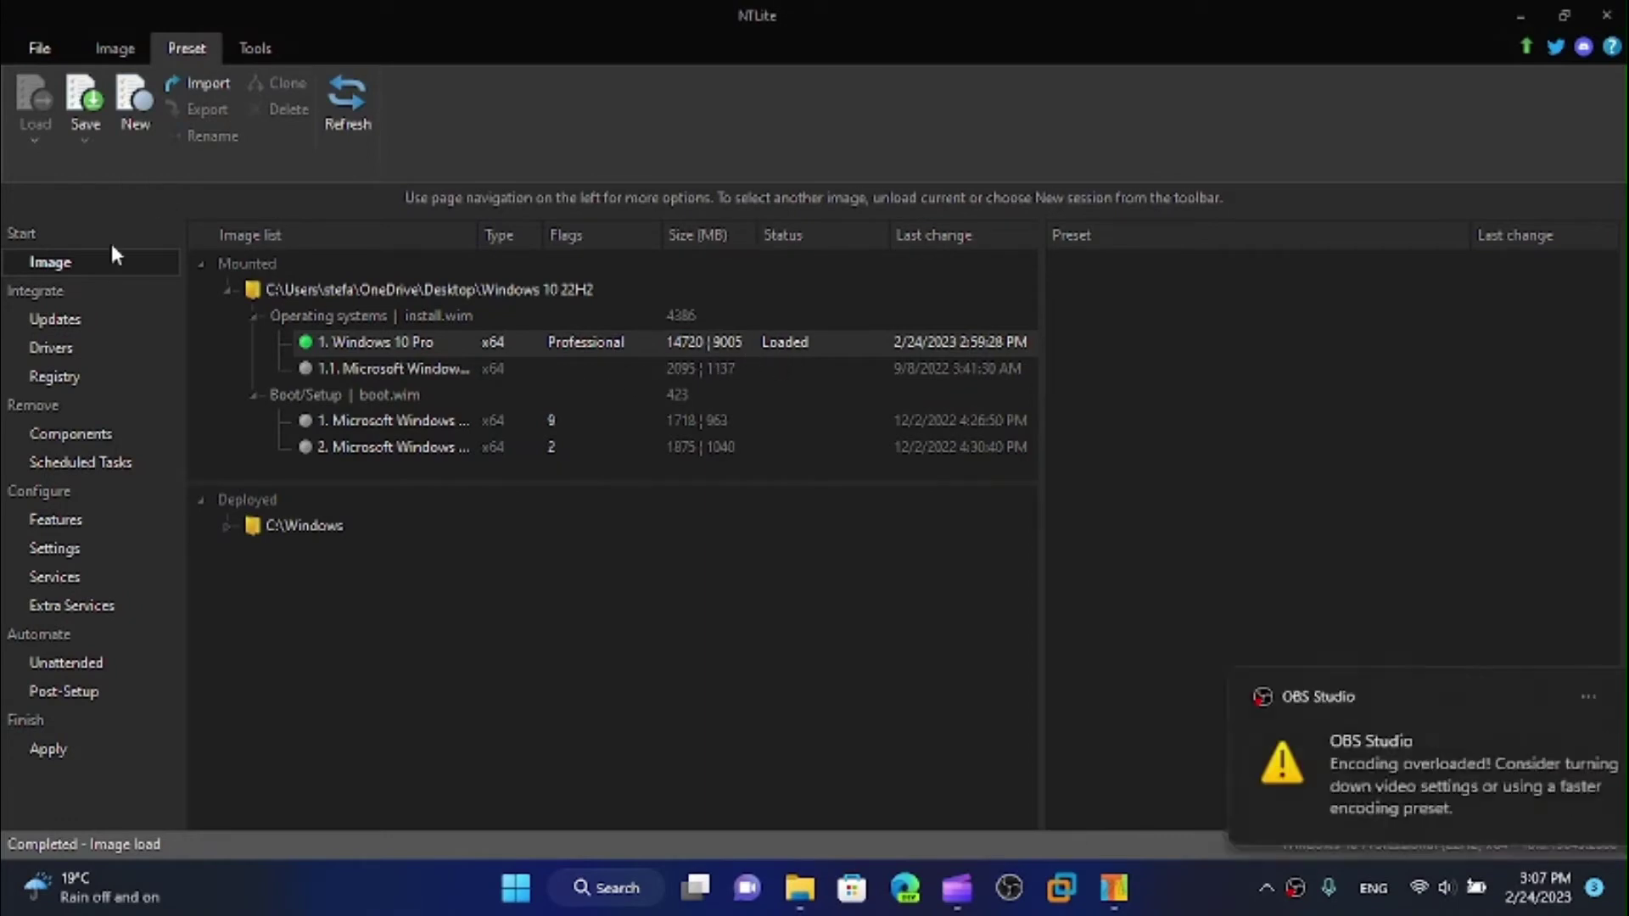
# Browse the image's existing update packages on the Updates page, then go to Drivers.
pyautogui.click(60, 321)
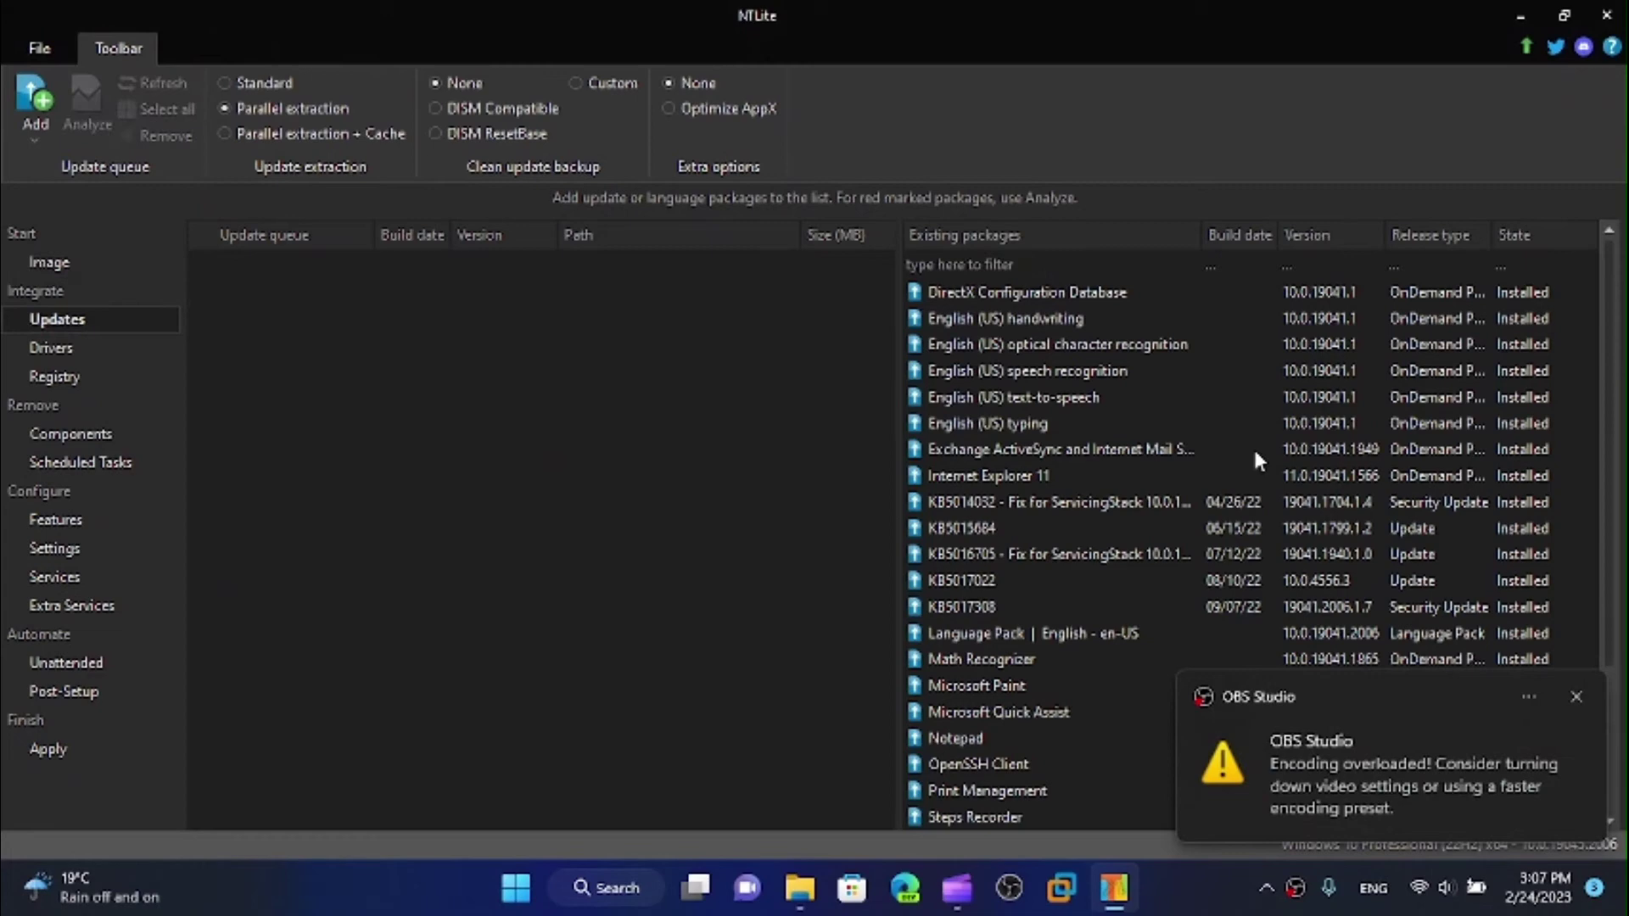
pyautogui.scroll(-3, 1282, 416)
pyautogui.scroll(3, 1285, 420)
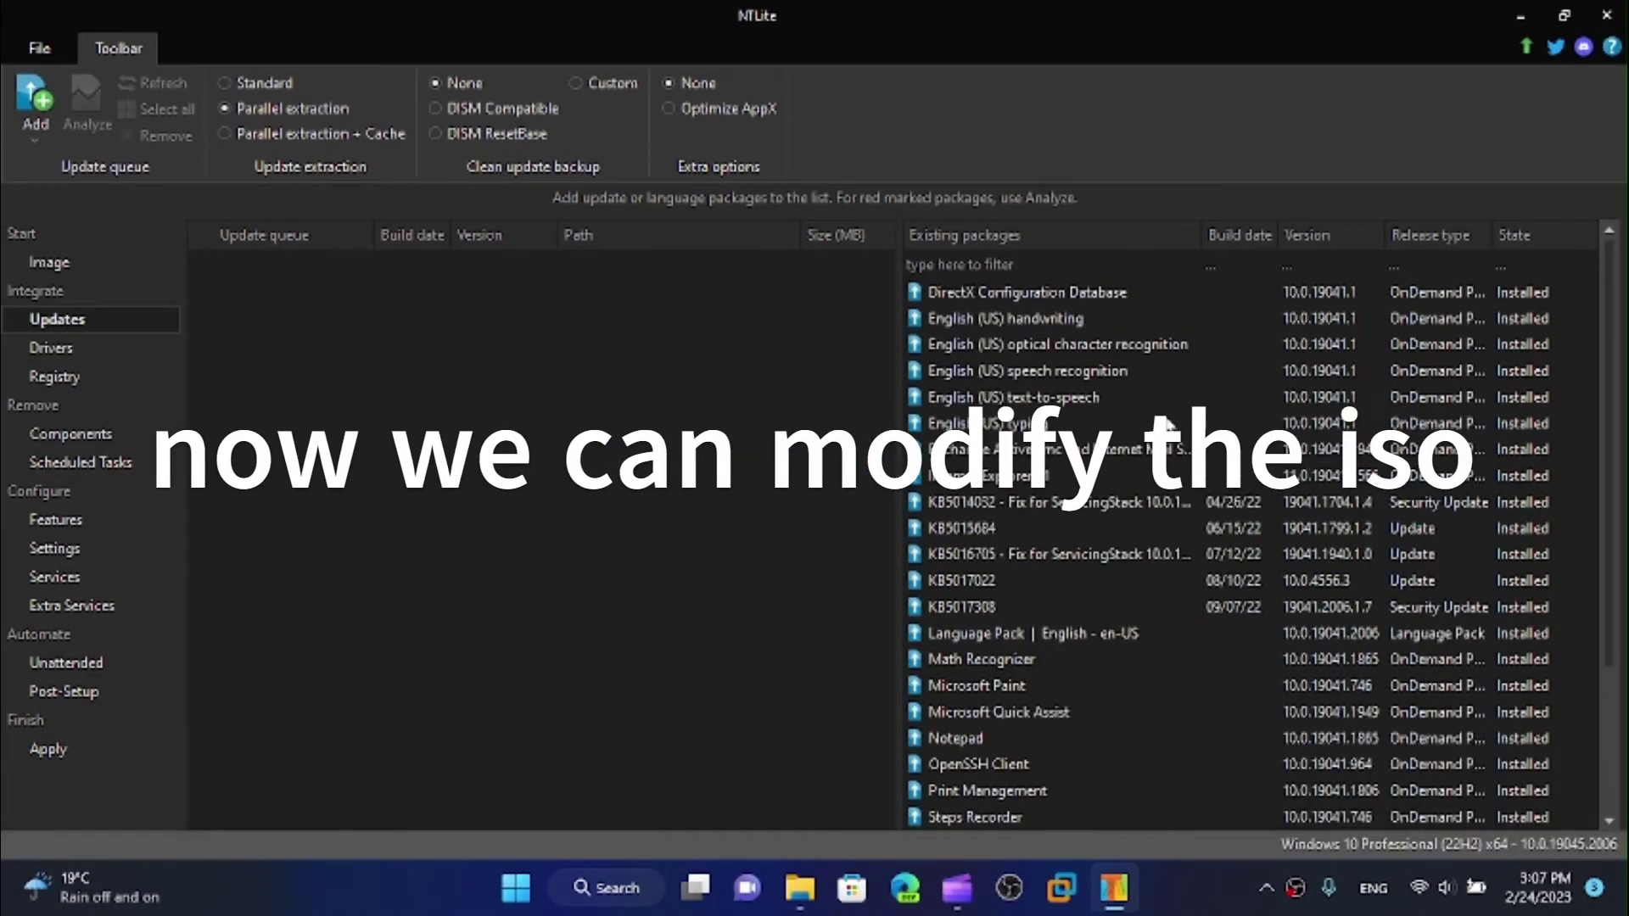
pyautogui.click(47, 360)
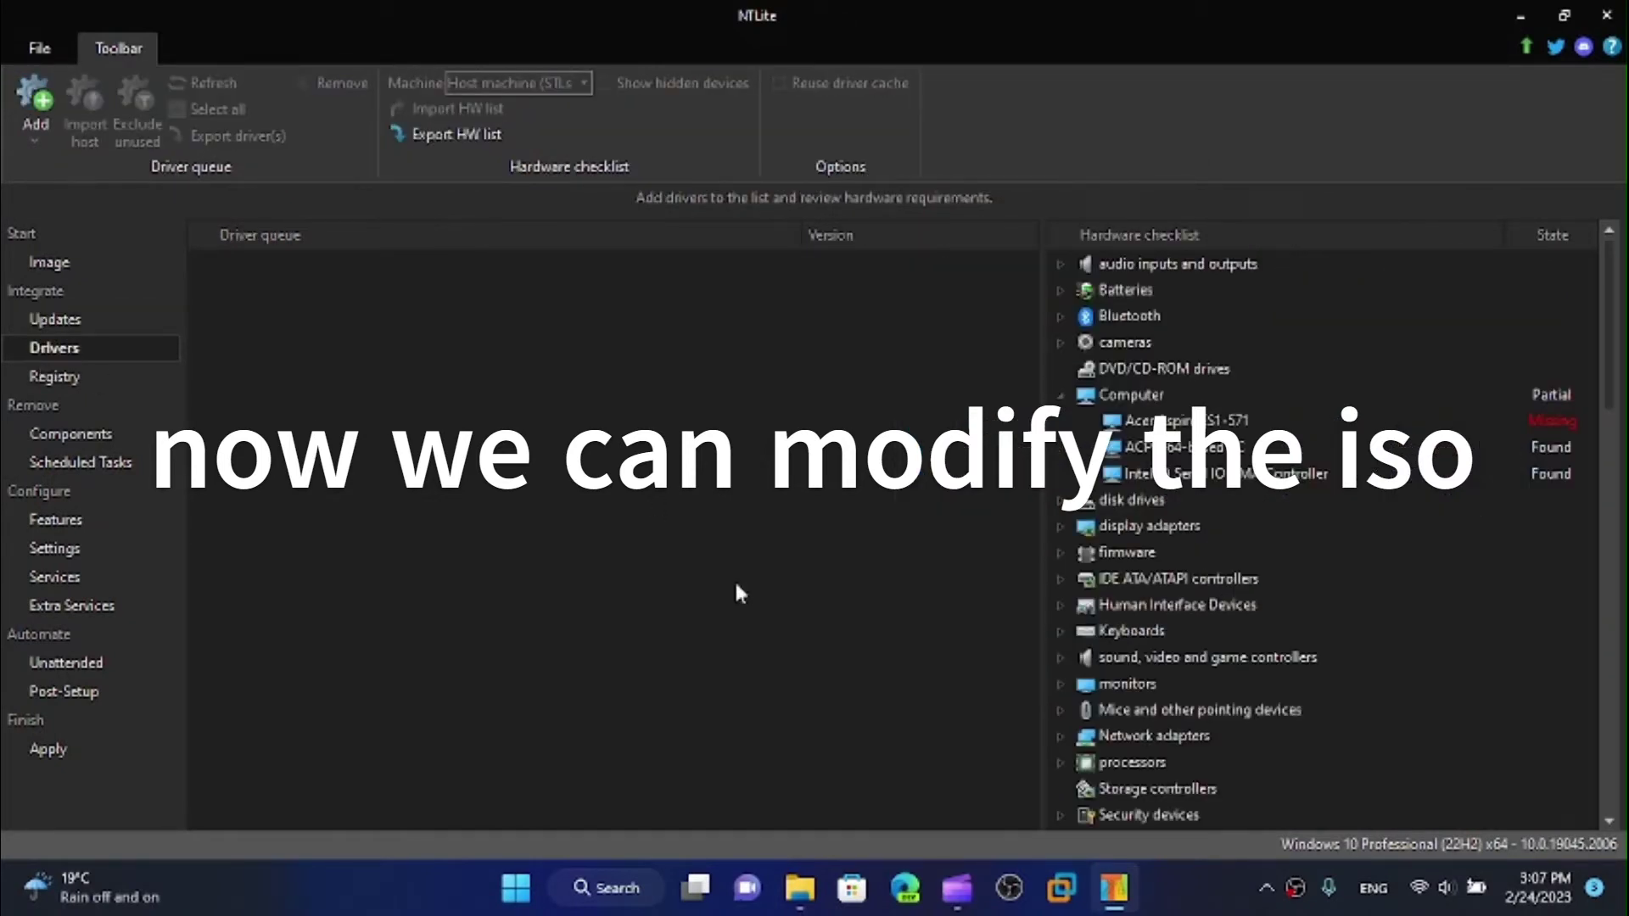
# Scroll the hardware checklist, then select the Machine - SOFTWARE hive on the Registry page.
pyautogui.scroll(-7, 1409, 612)
pyautogui.scroll(-7, 1413, 626)
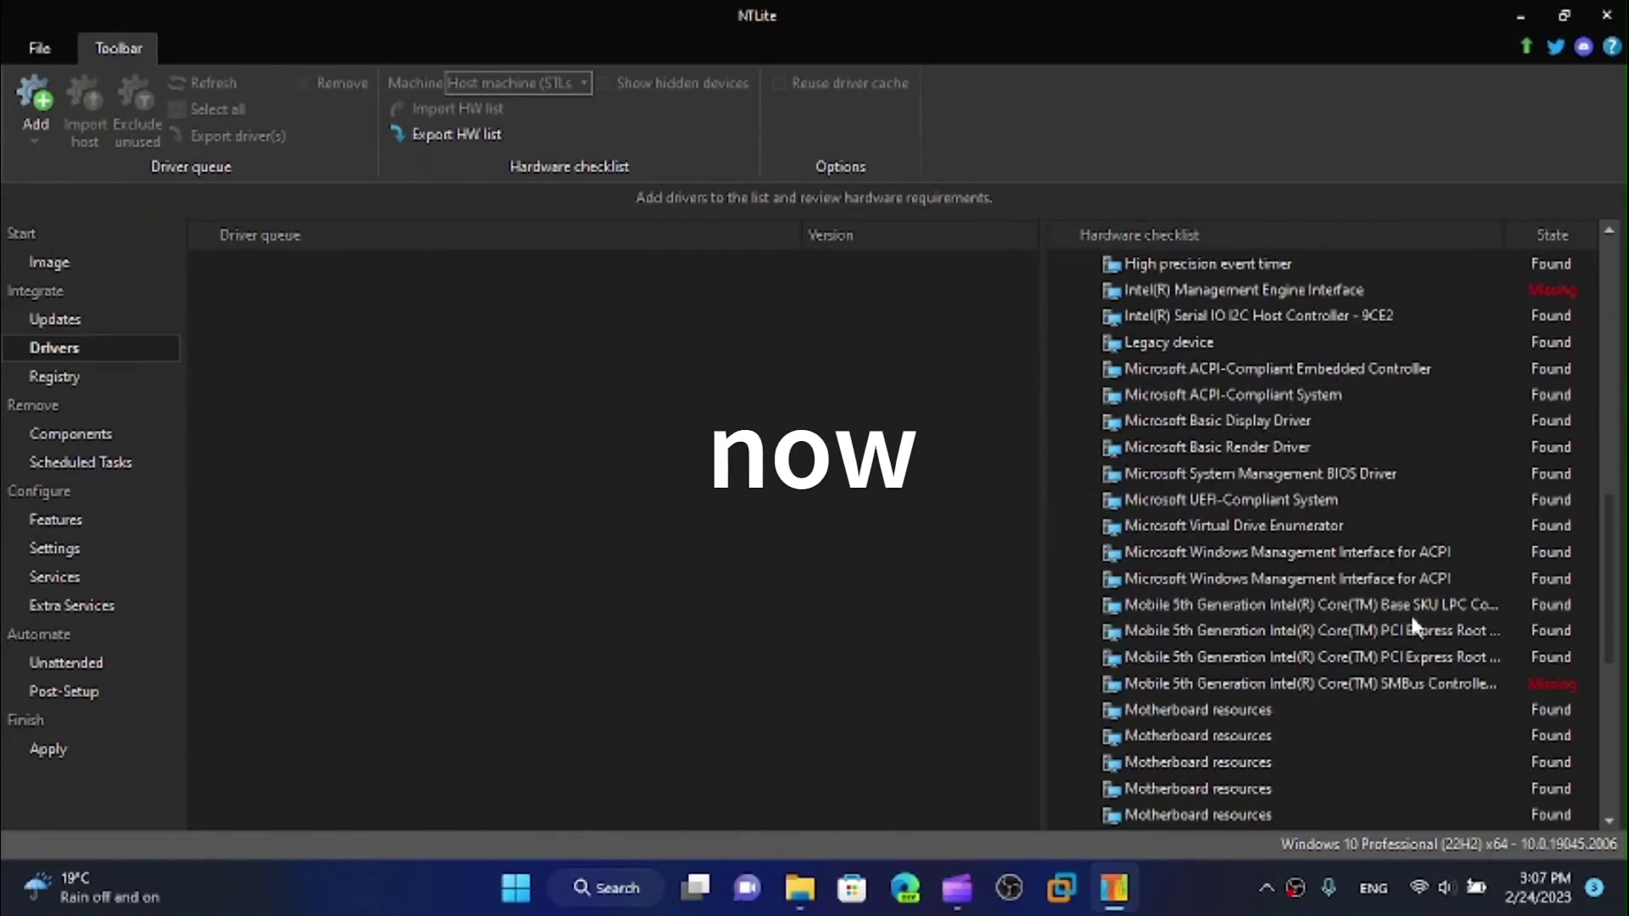
pyautogui.scroll(15, 1413, 626)
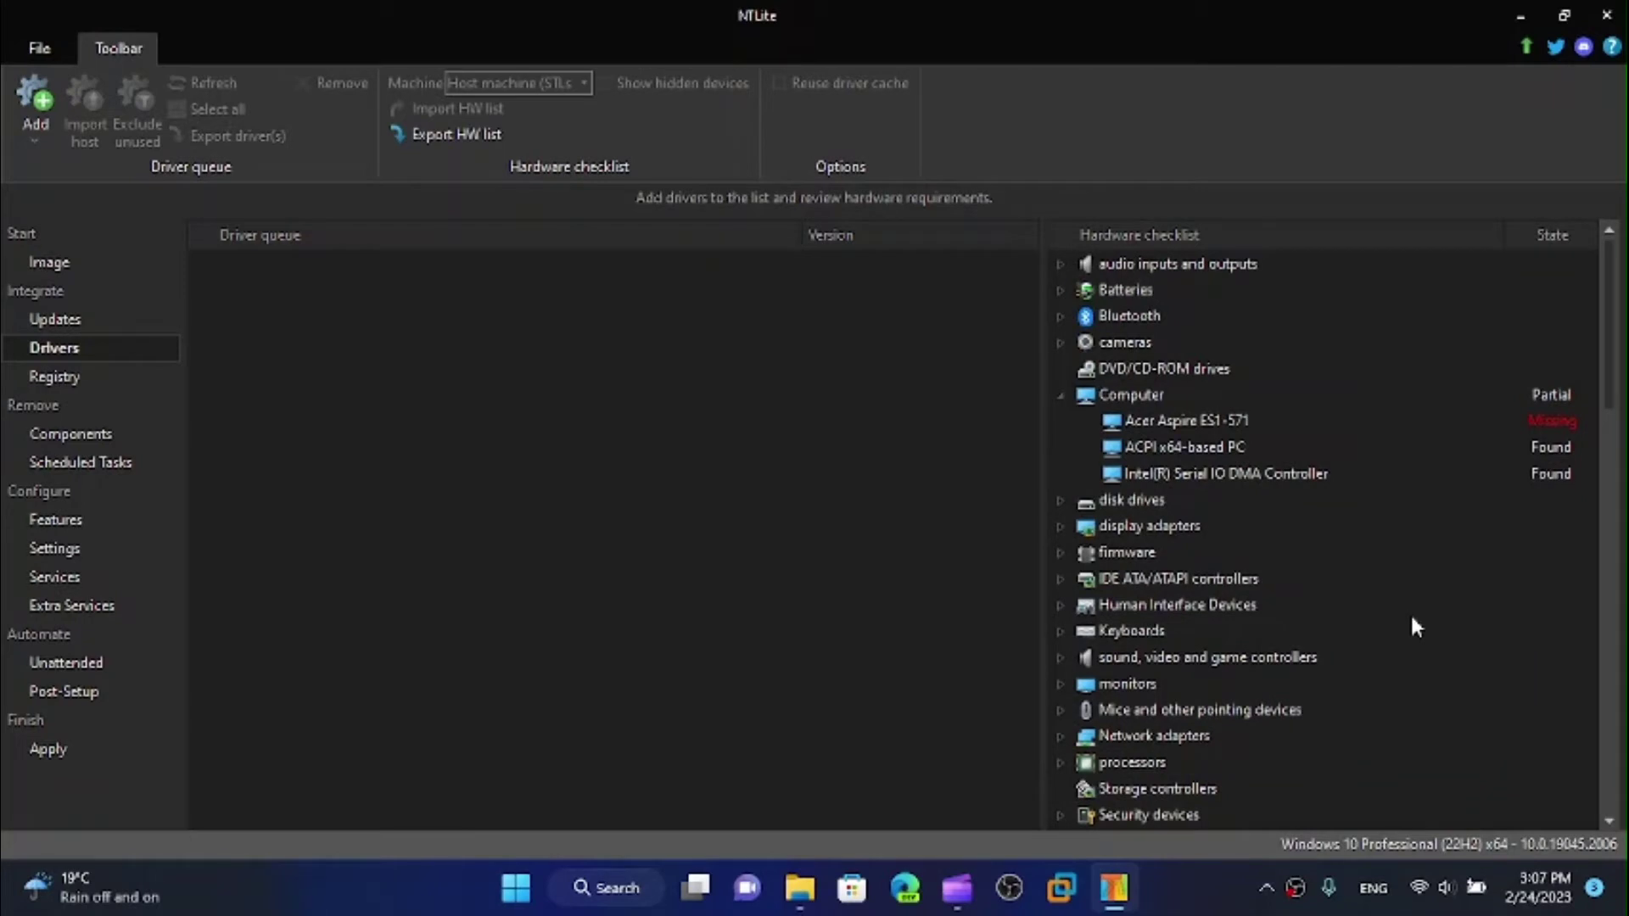
pyautogui.click(56, 375)
pyautogui.click(947, 270)
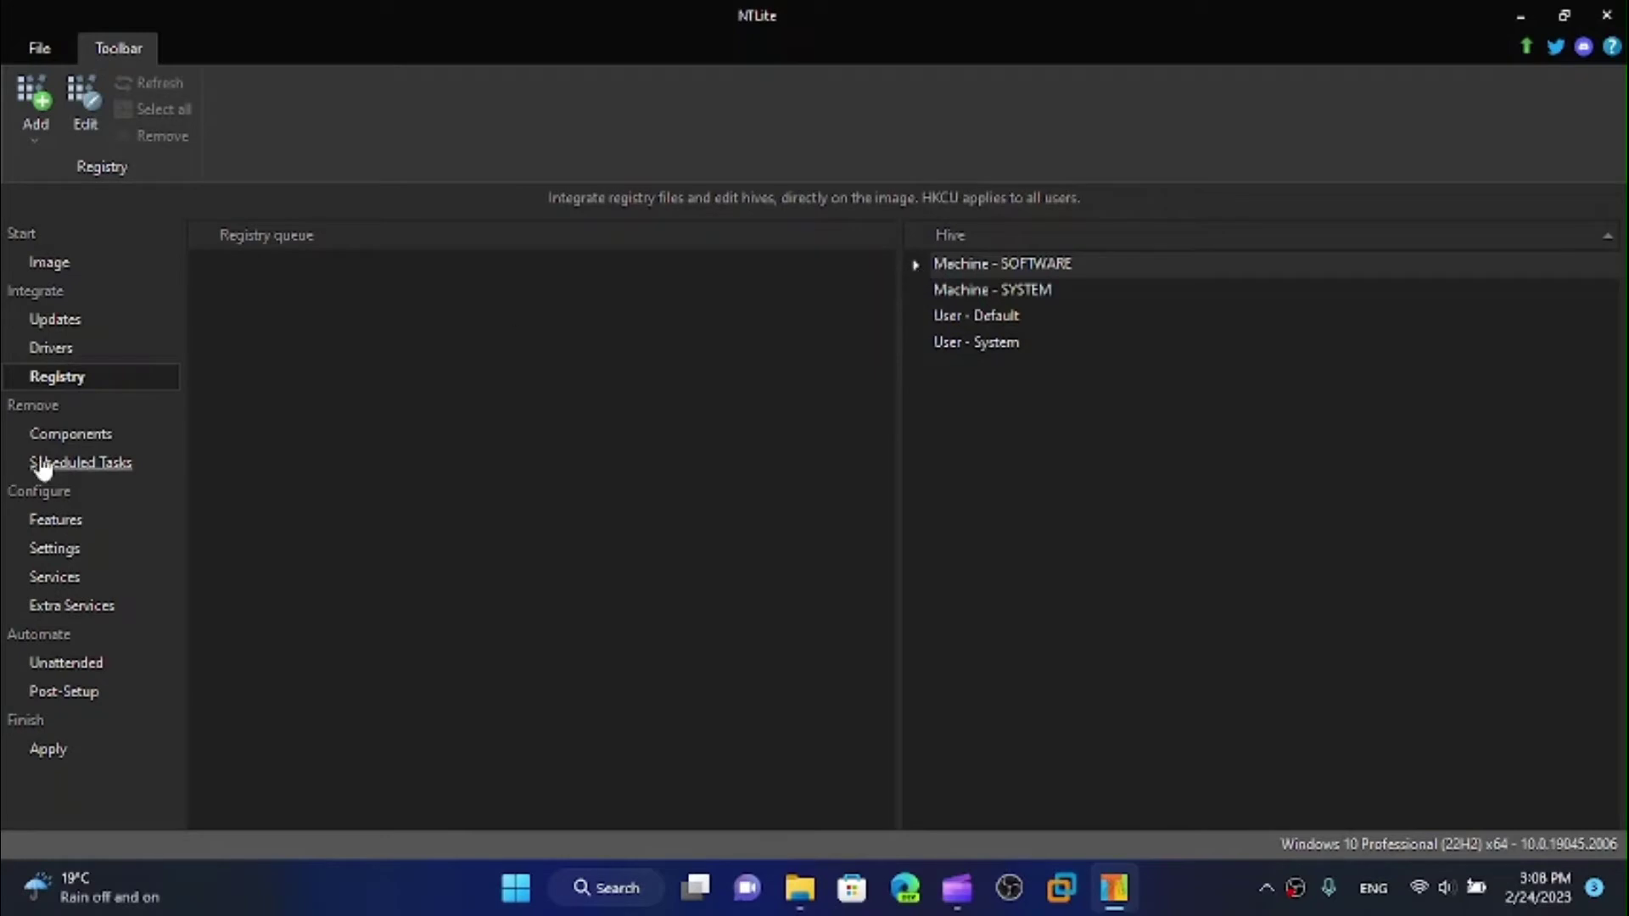
# Open Components and accept the removal warning with 'Do not show this in the future' ticked.
pyautogui.click(88, 436)
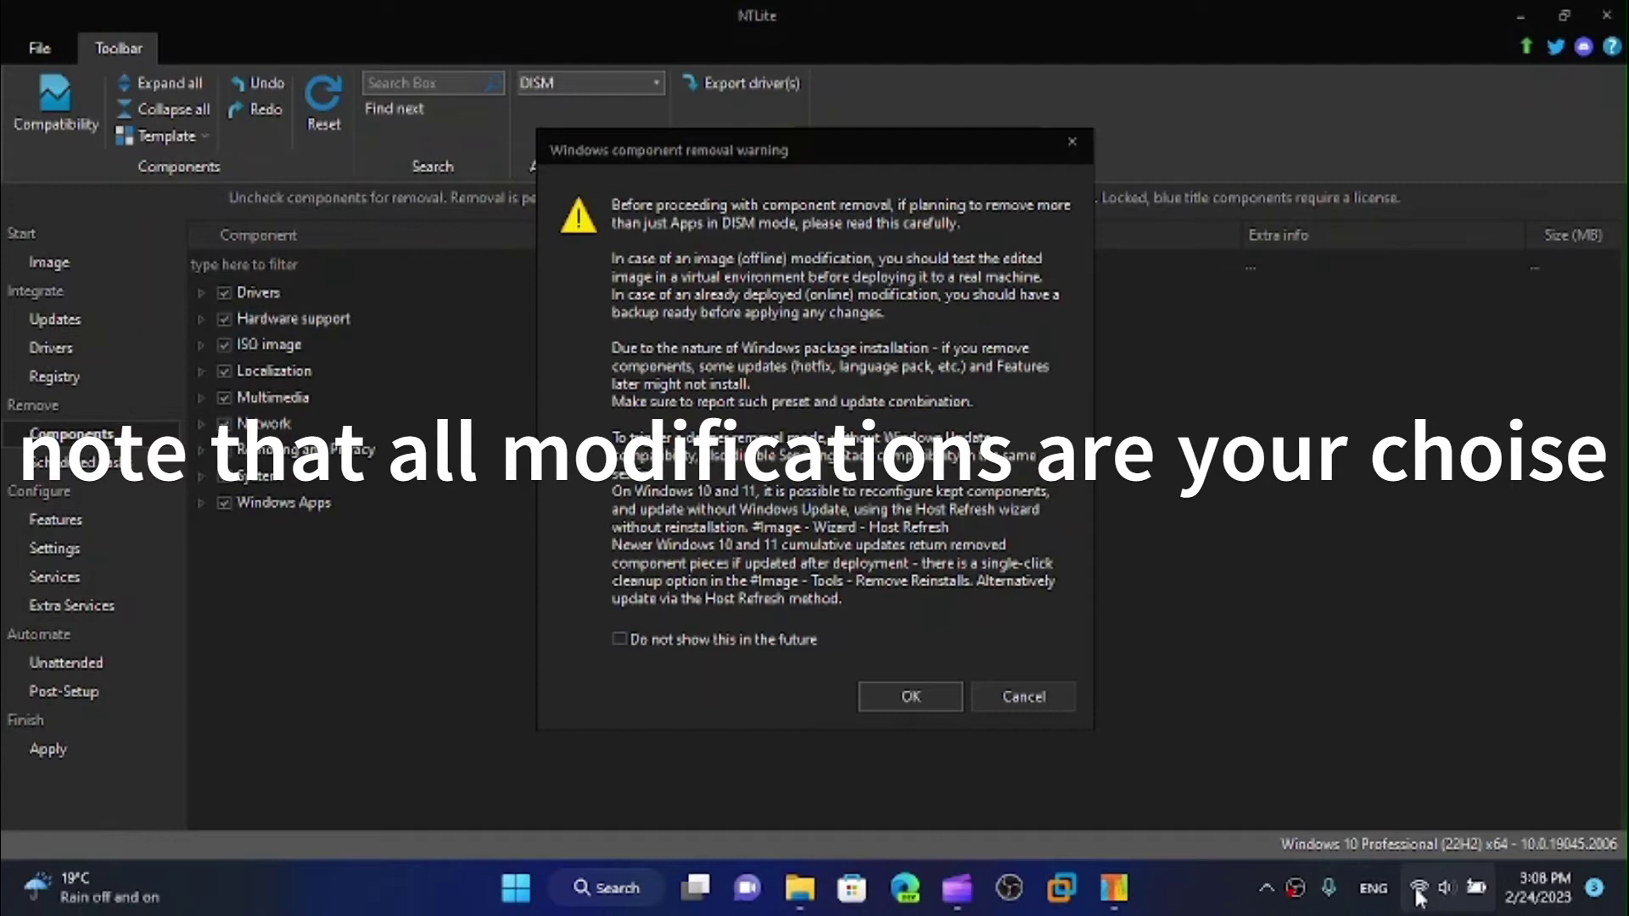
pyautogui.click(618, 639)
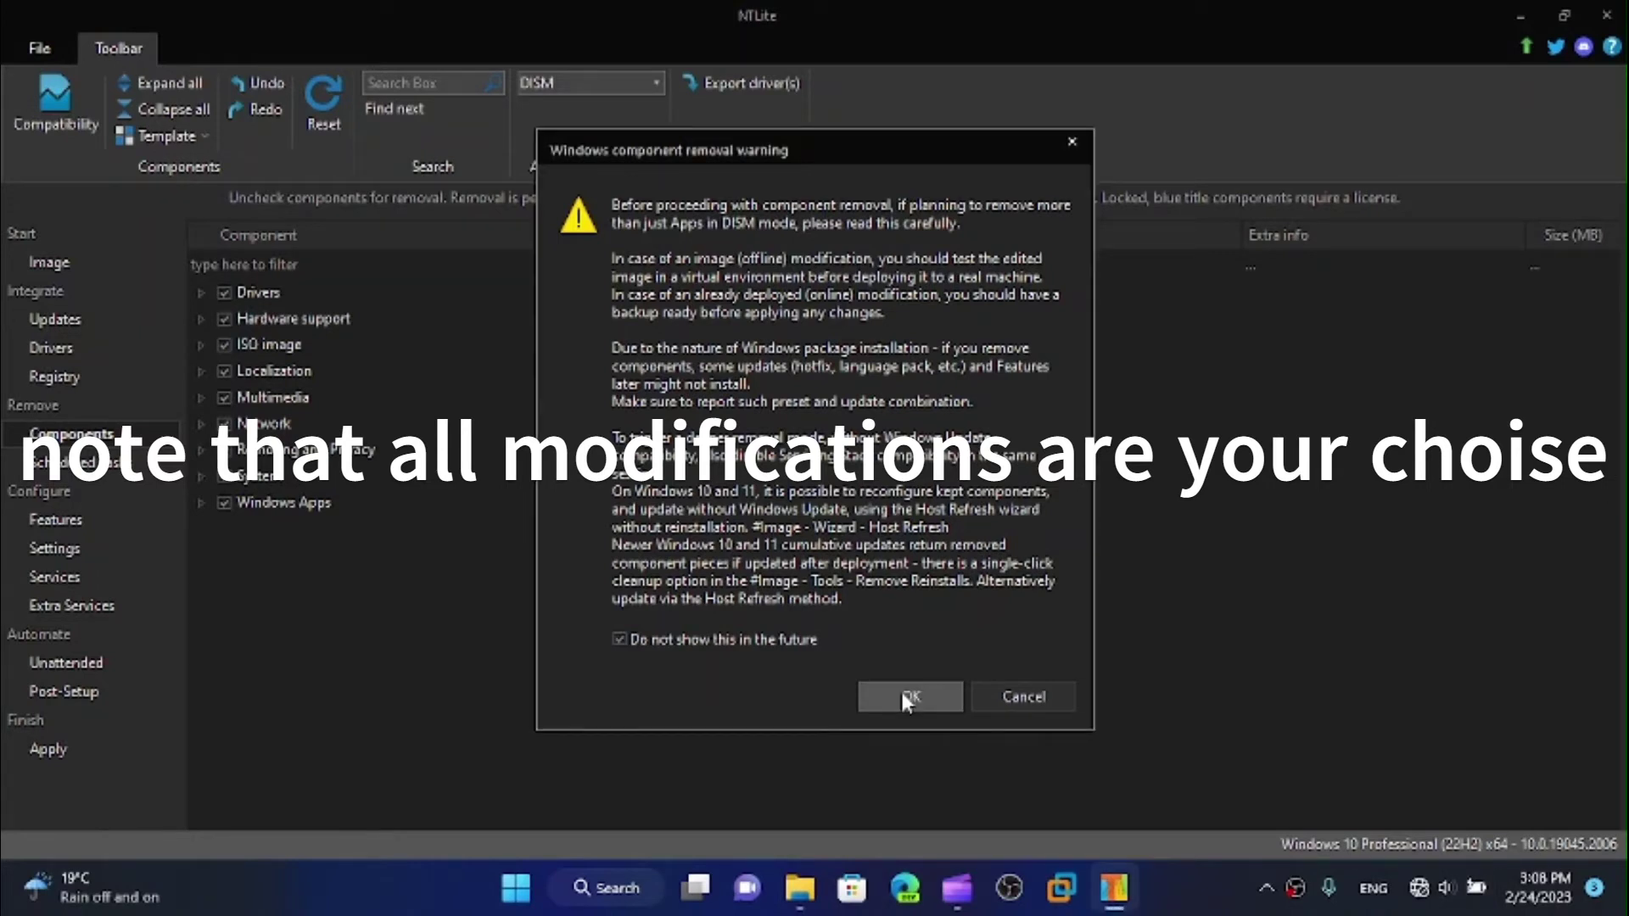
pyautogui.click(899, 691)
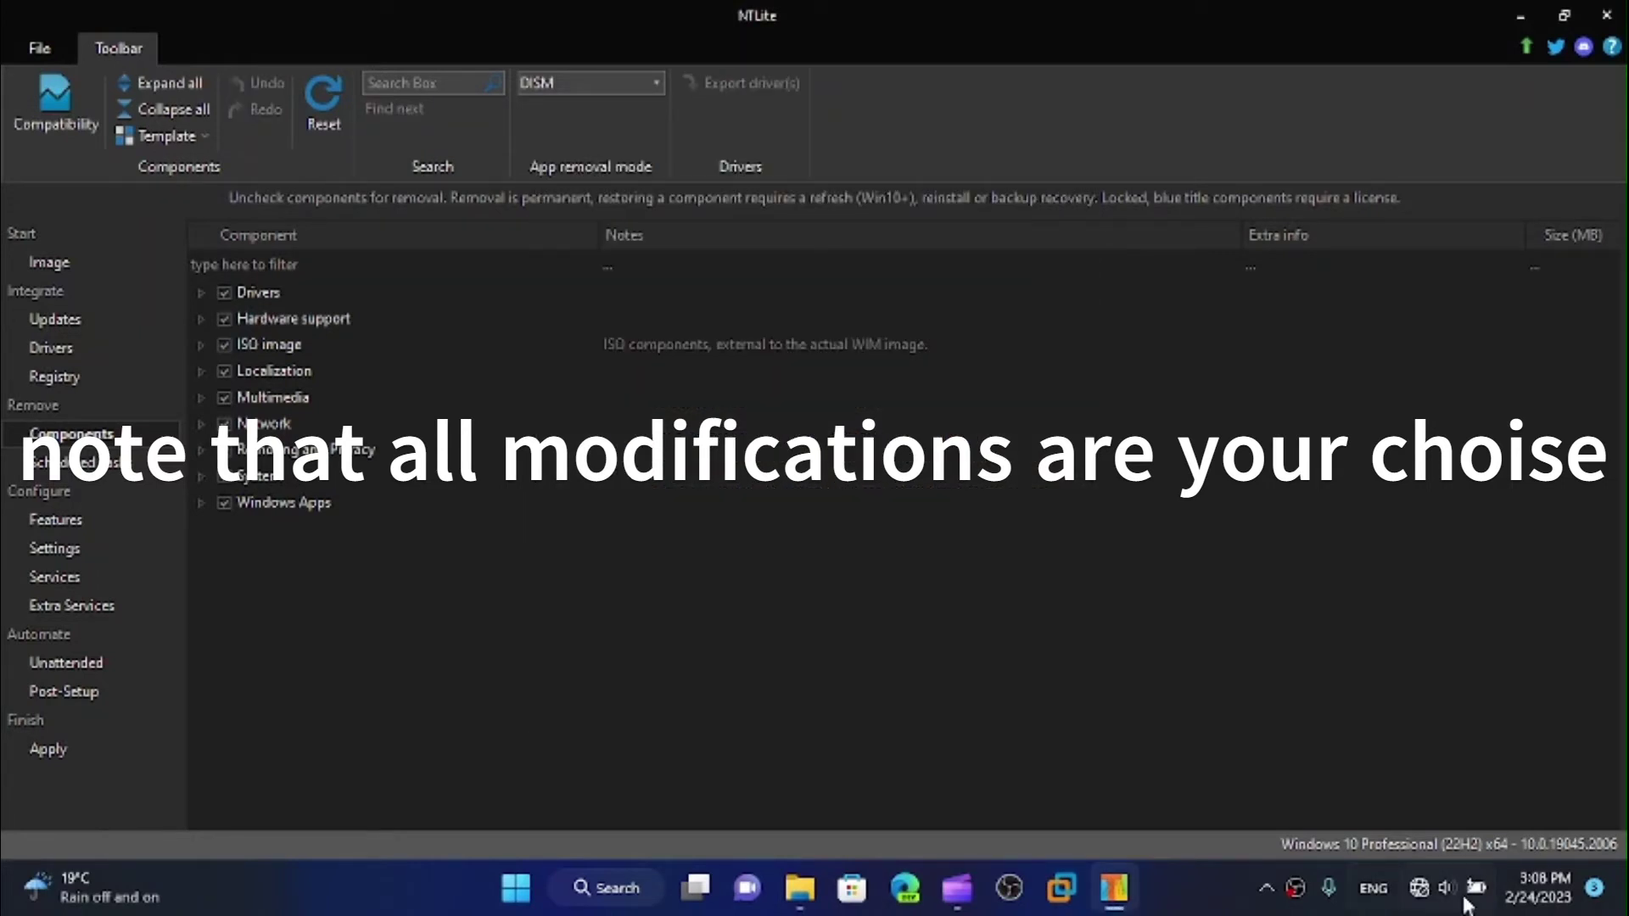
# Uncheck the Language group under Localization so all language translations are removed.
pyautogui.click(200, 303)
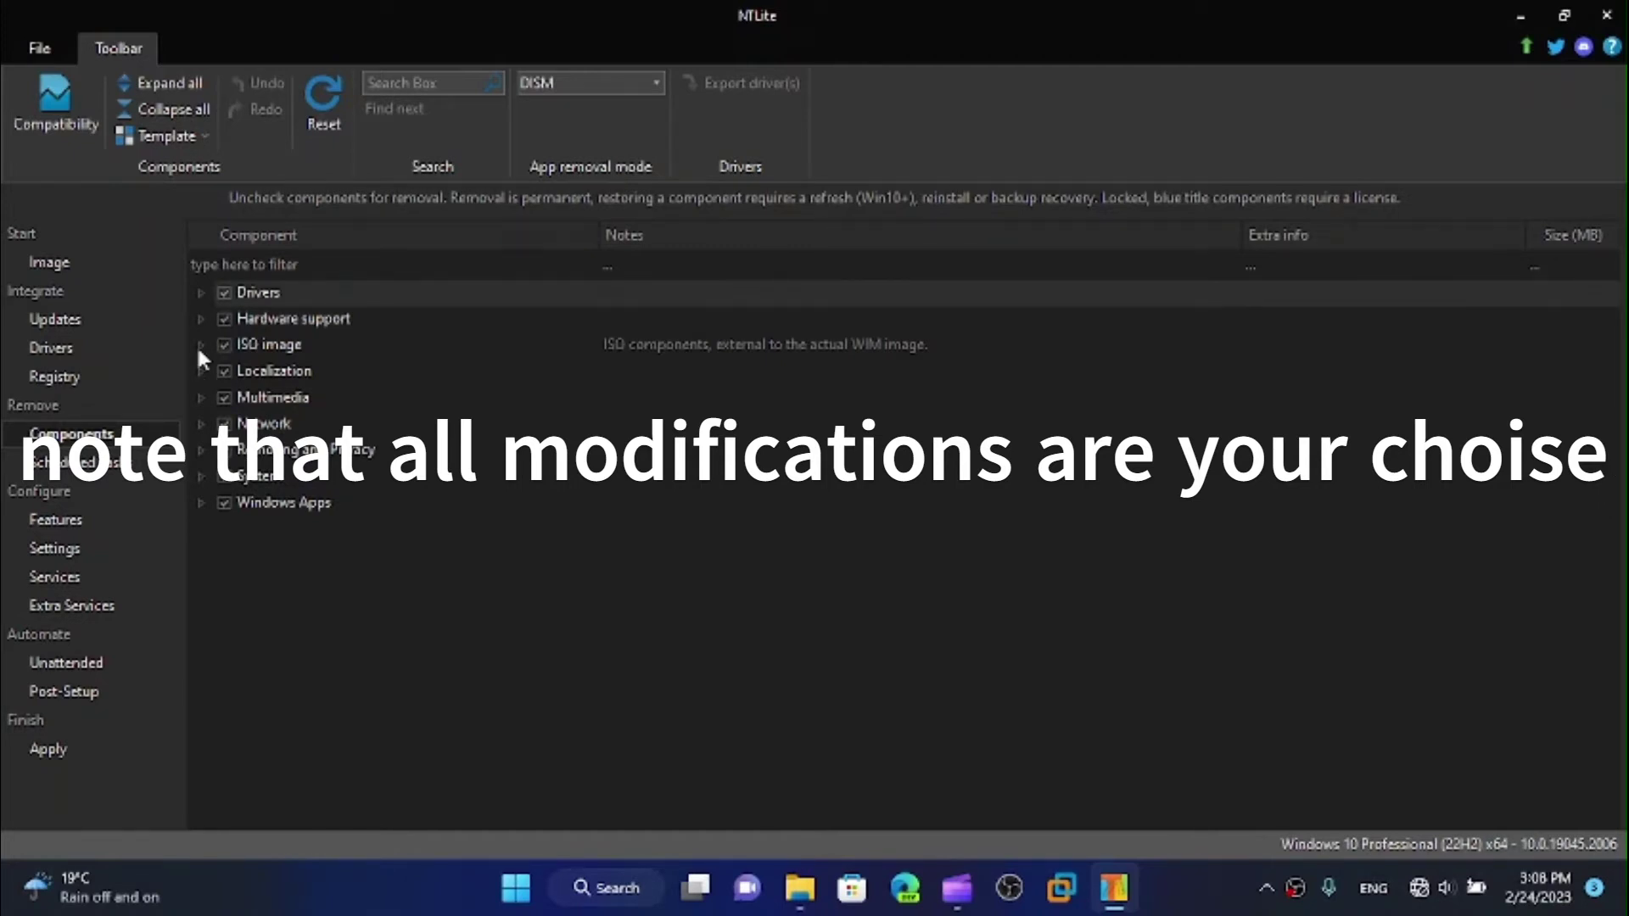
pyautogui.click(200, 319)
pyautogui.click(200, 319)
pyautogui.click(195, 337)
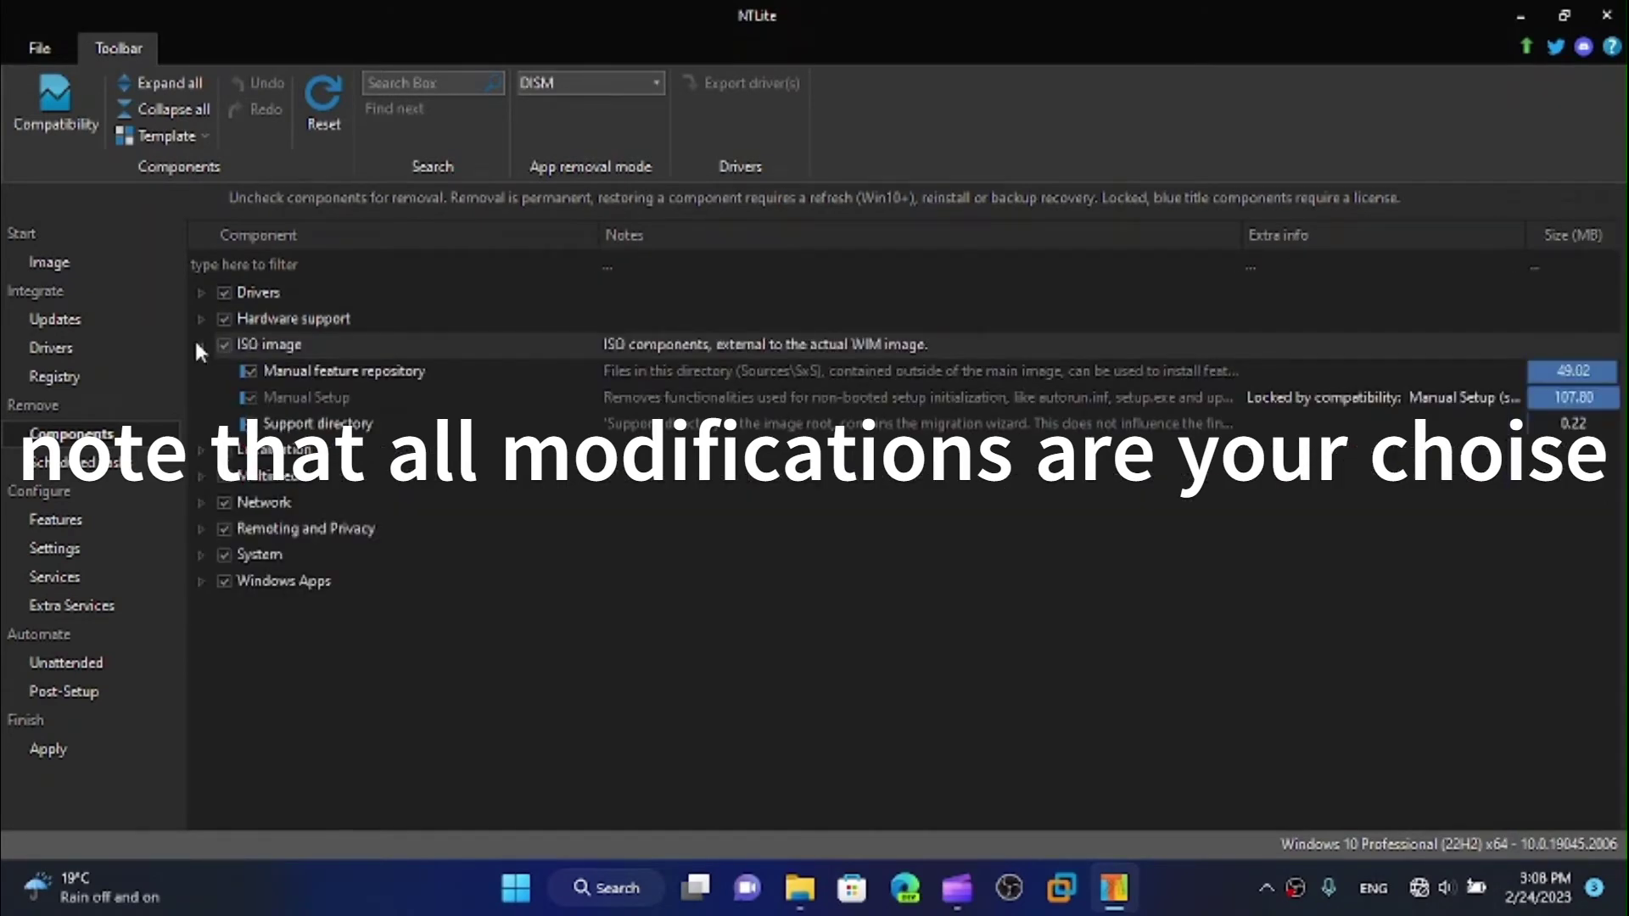
pyautogui.click(196, 343)
pyautogui.click(201, 370)
pyautogui.click(228, 529)
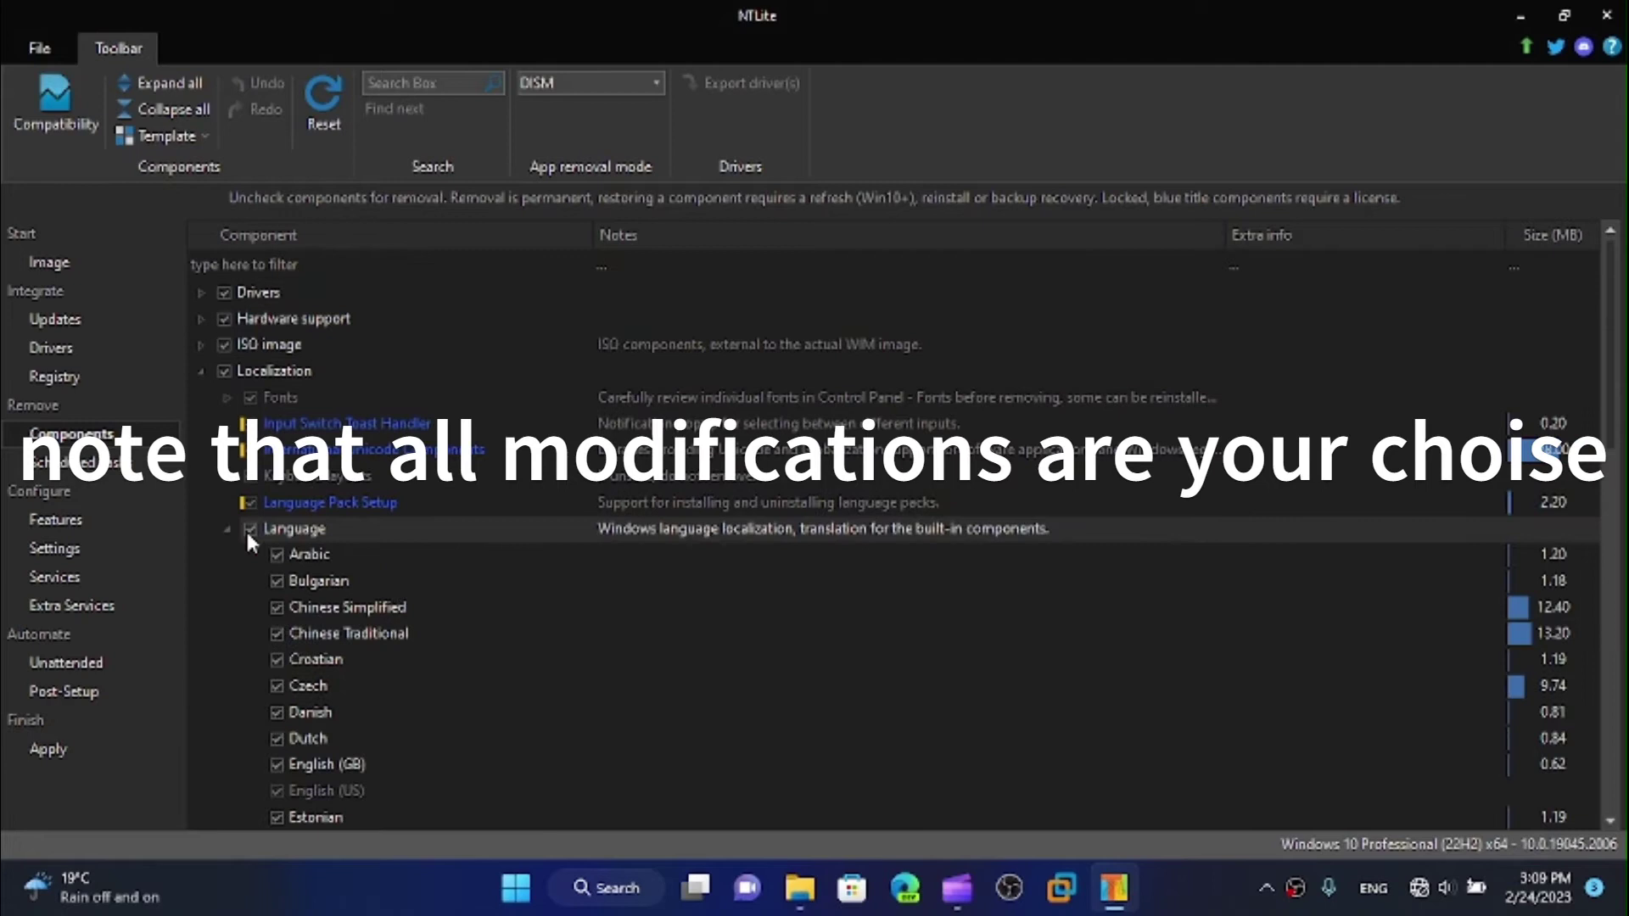
pyautogui.click(249, 528)
pyautogui.click(227, 528)
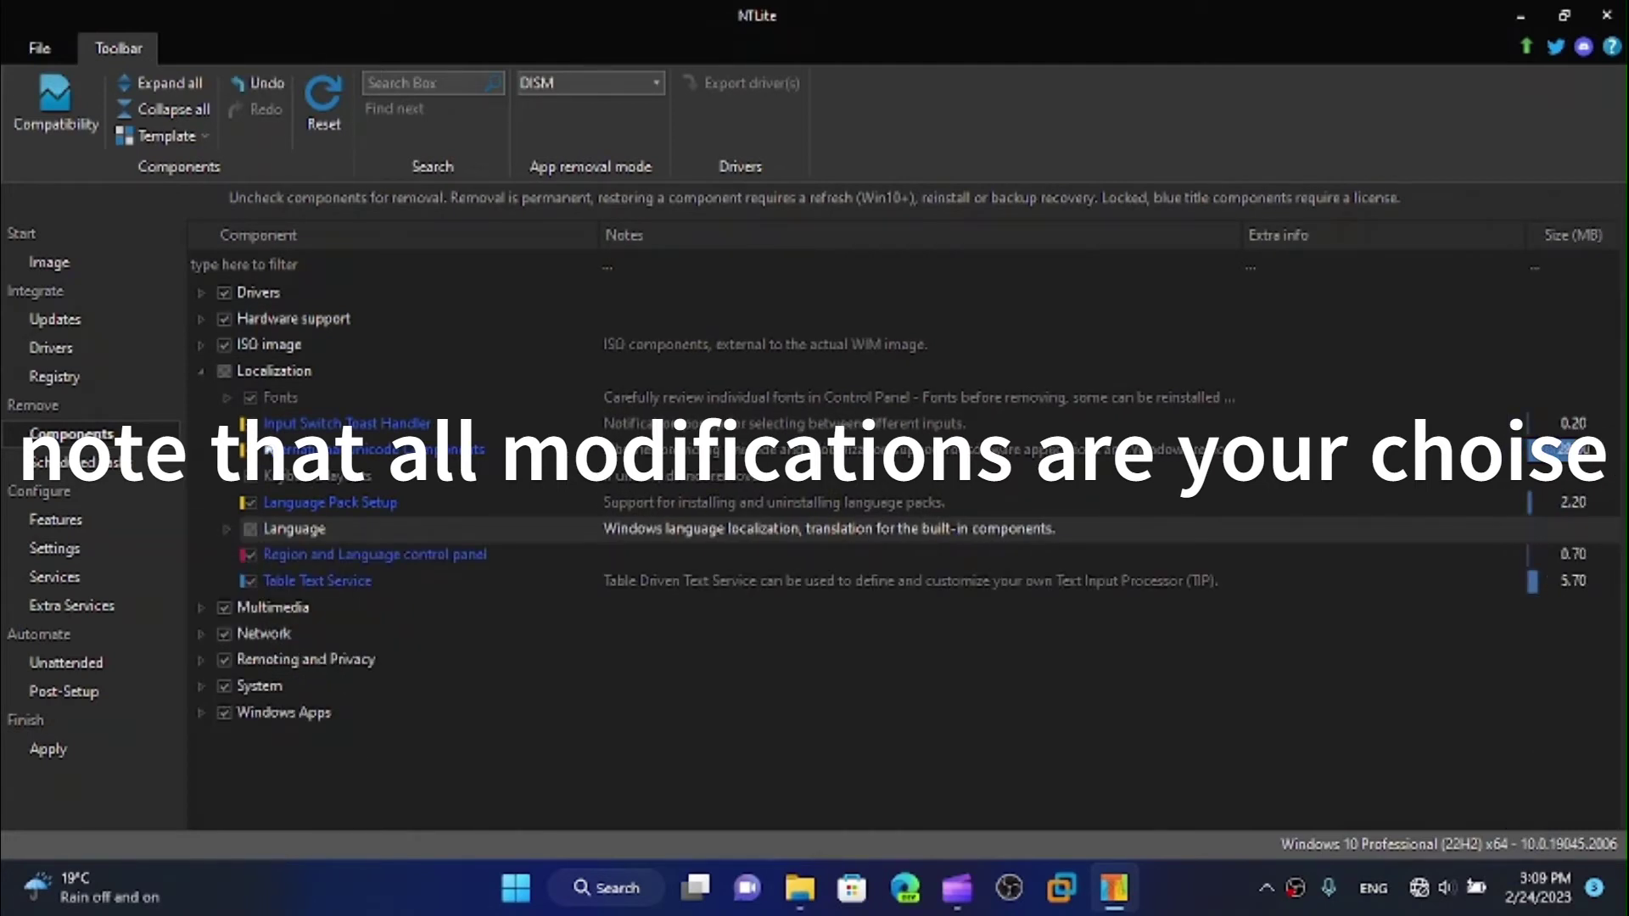
pyautogui.click(202, 371)
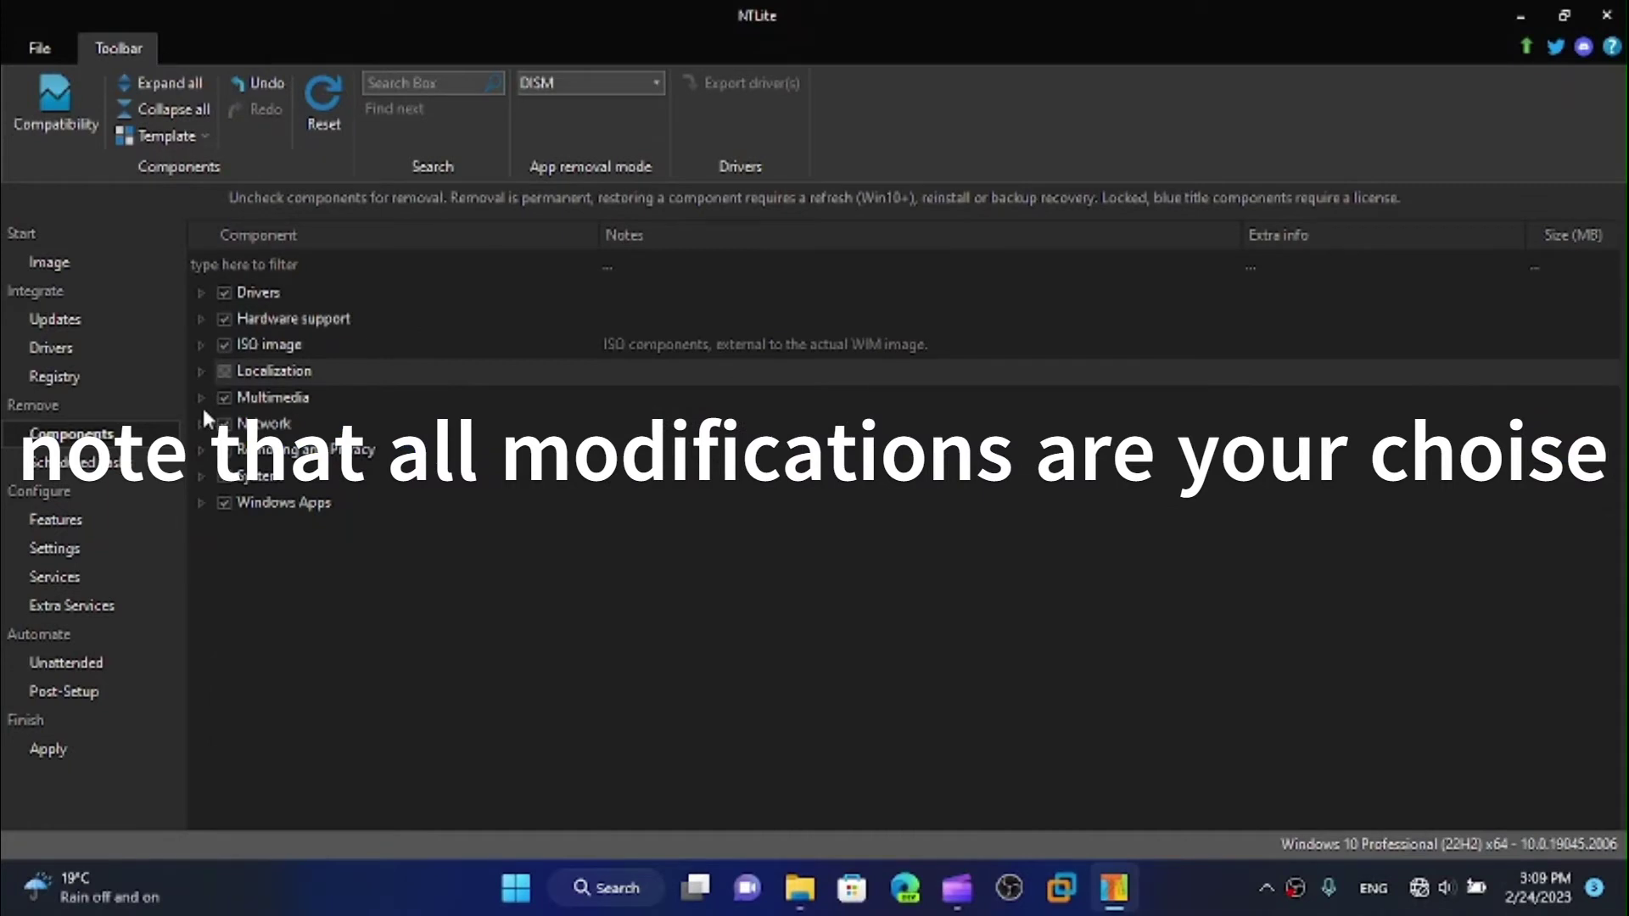
pyautogui.click(201, 399)
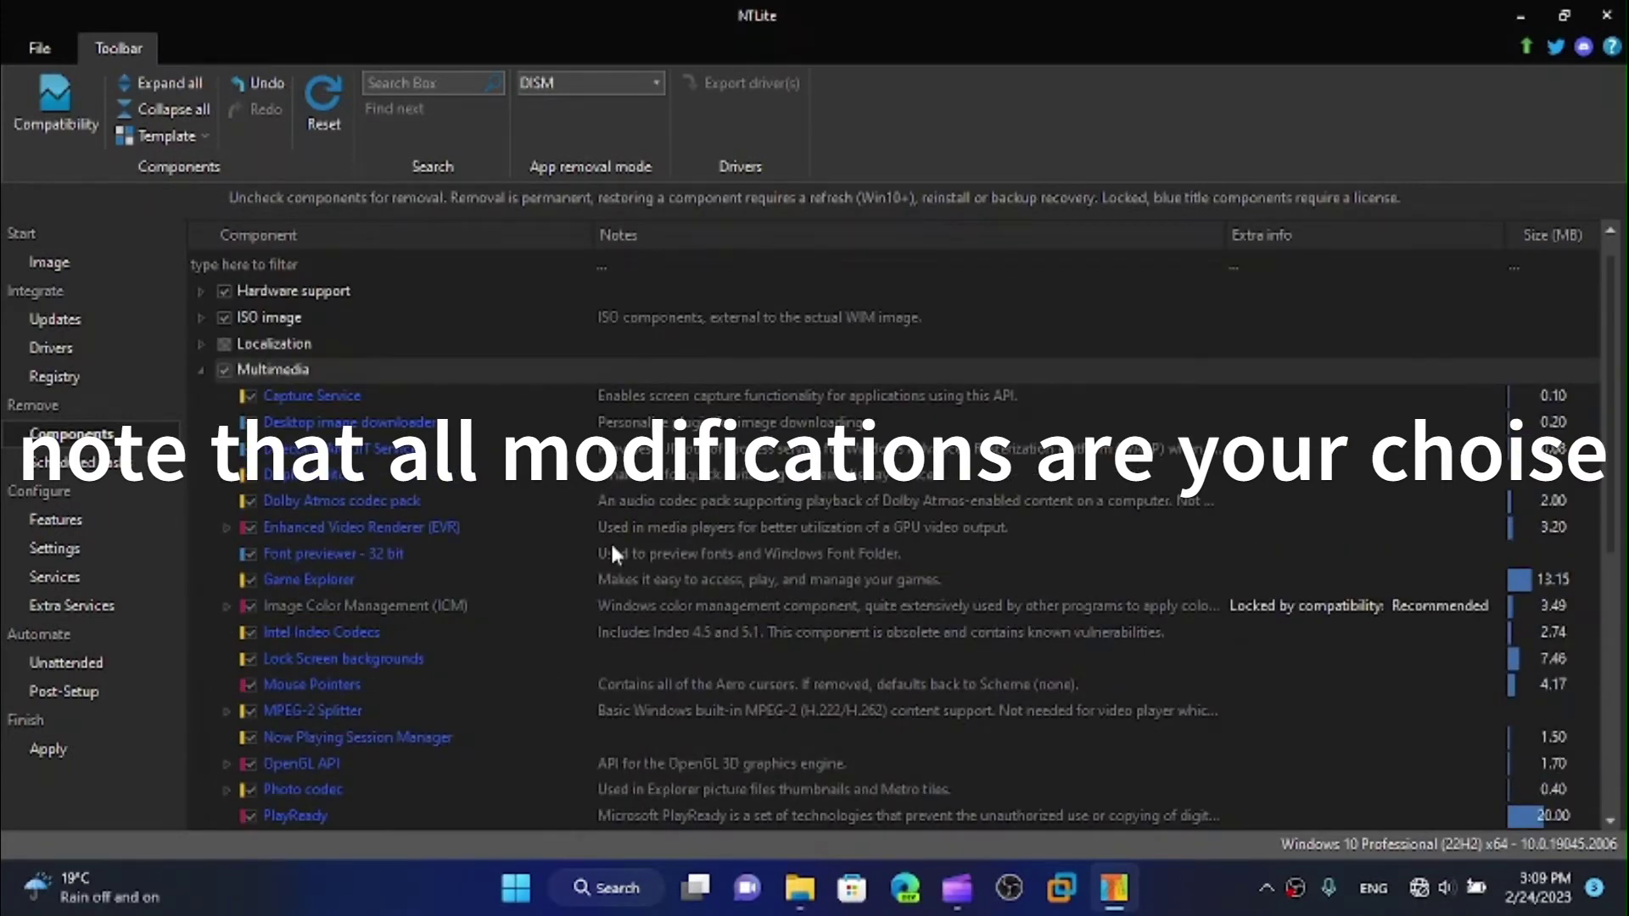
pyautogui.scroll(-6, 613, 553)
pyautogui.scroll(6, 612, 553)
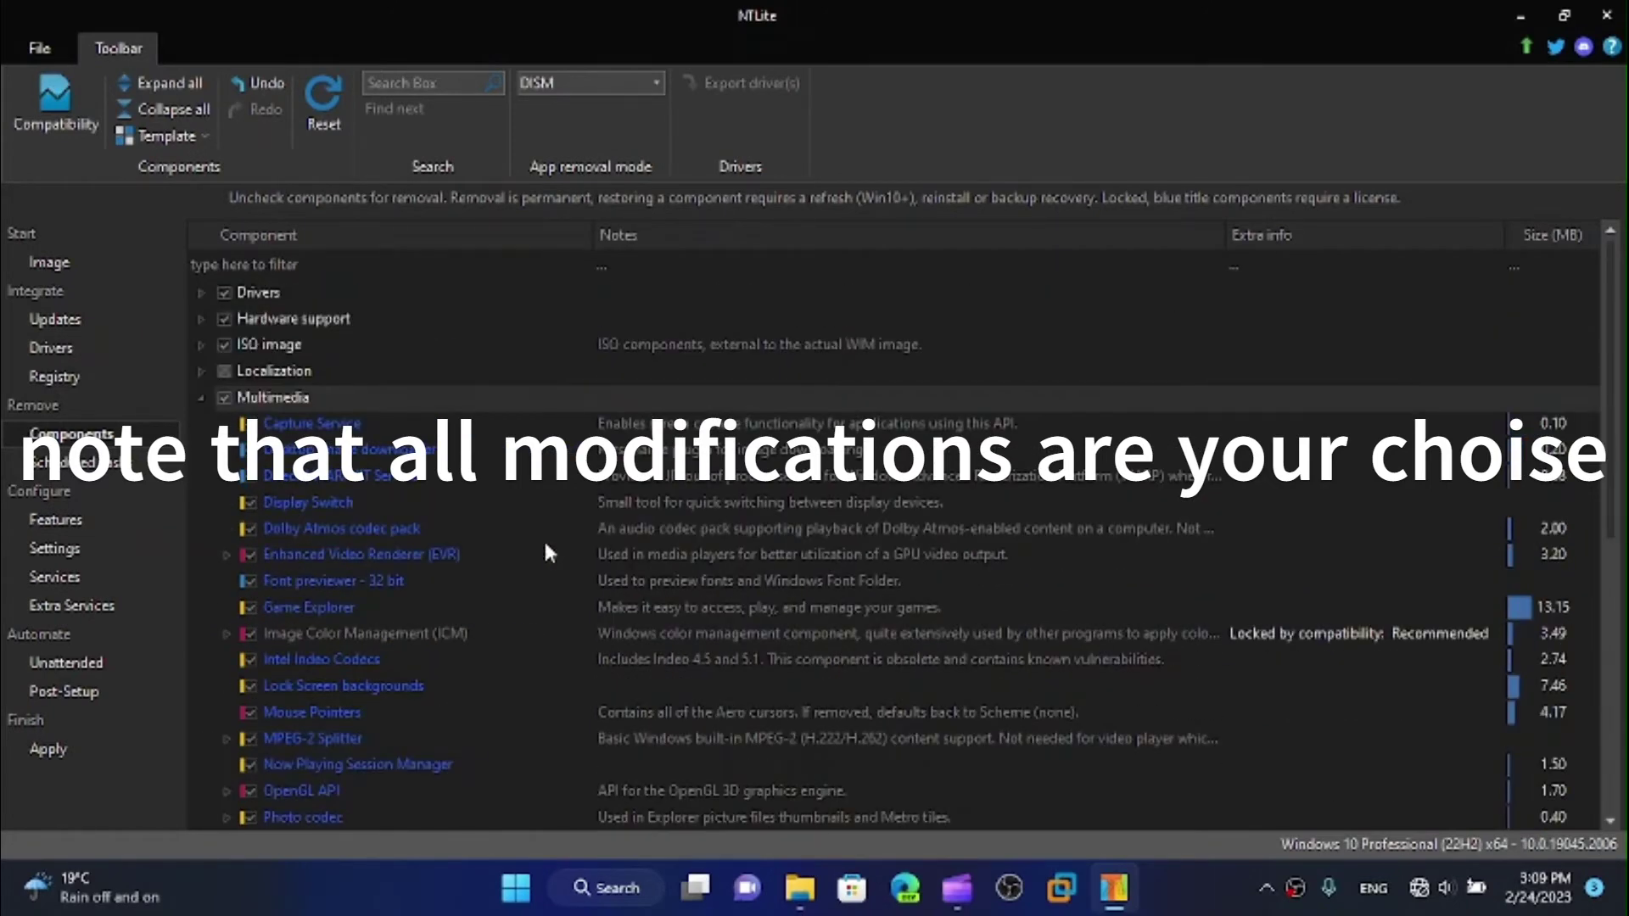
pyautogui.click(201, 398)
pyautogui.click(201, 424)
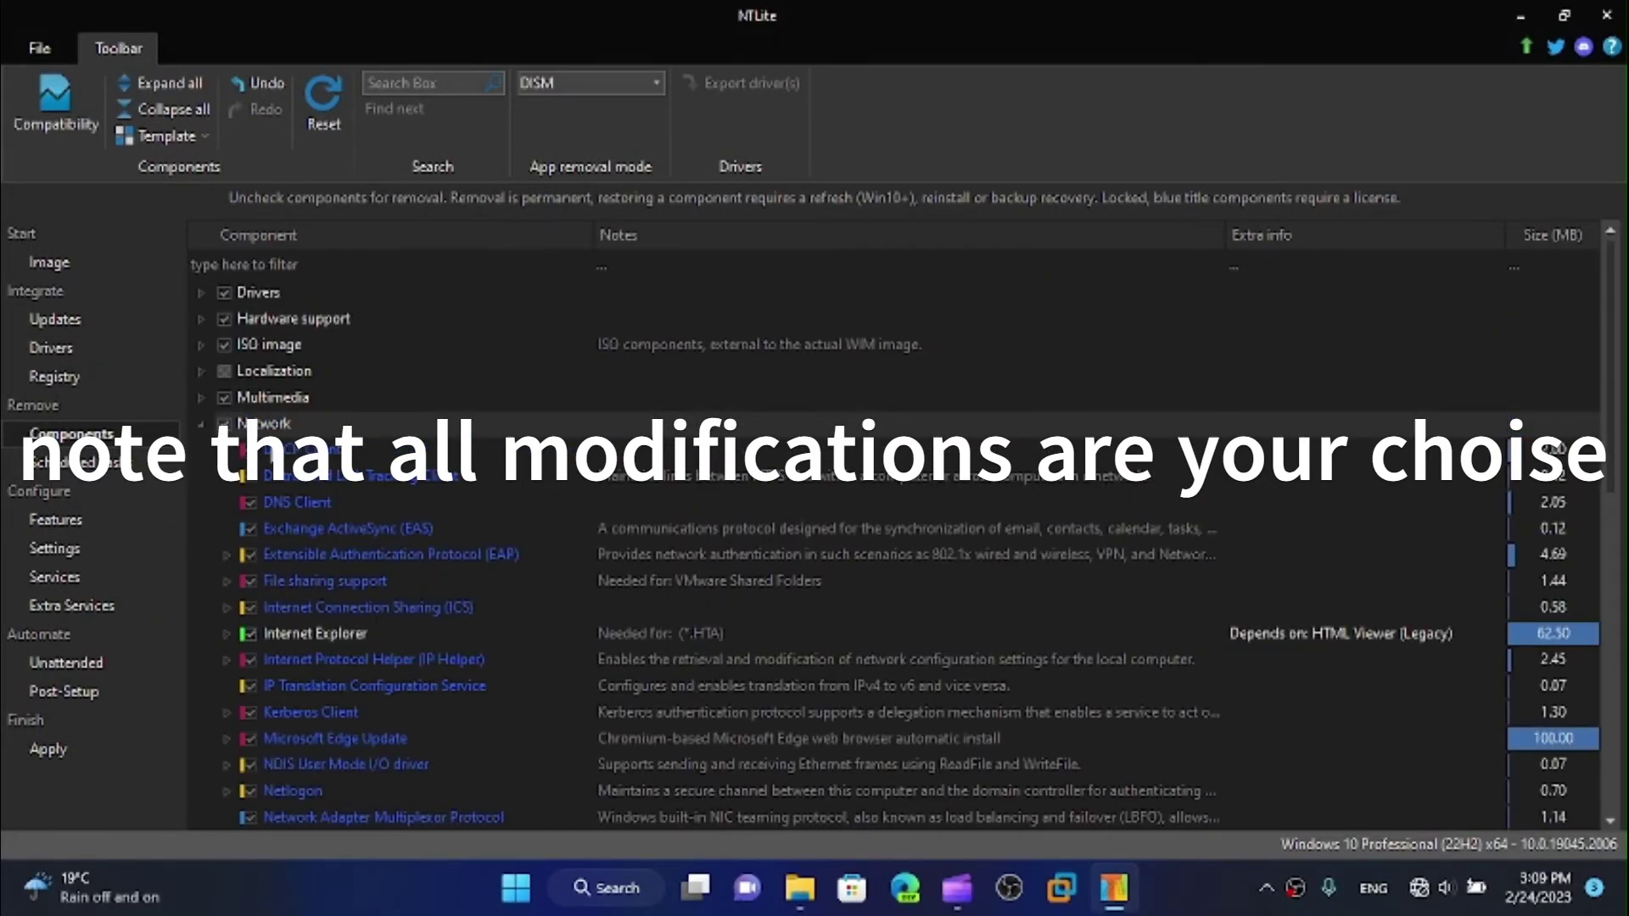
pyautogui.scroll(-4, 316, 363)
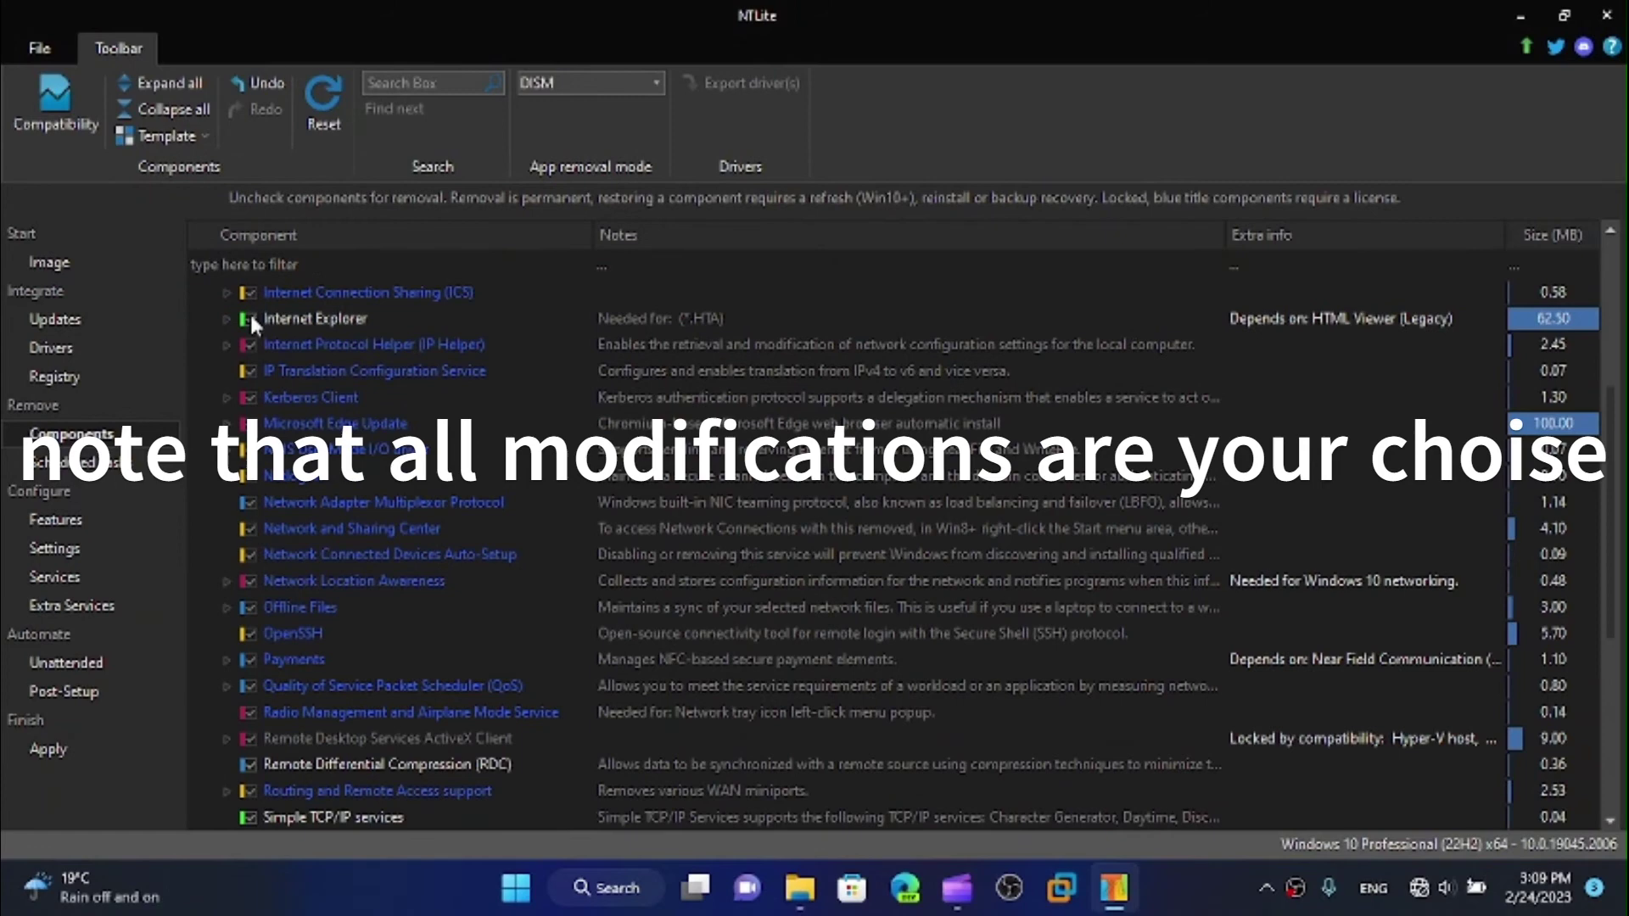
pyautogui.click(219, 320)
pyautogui.click(224, 319)
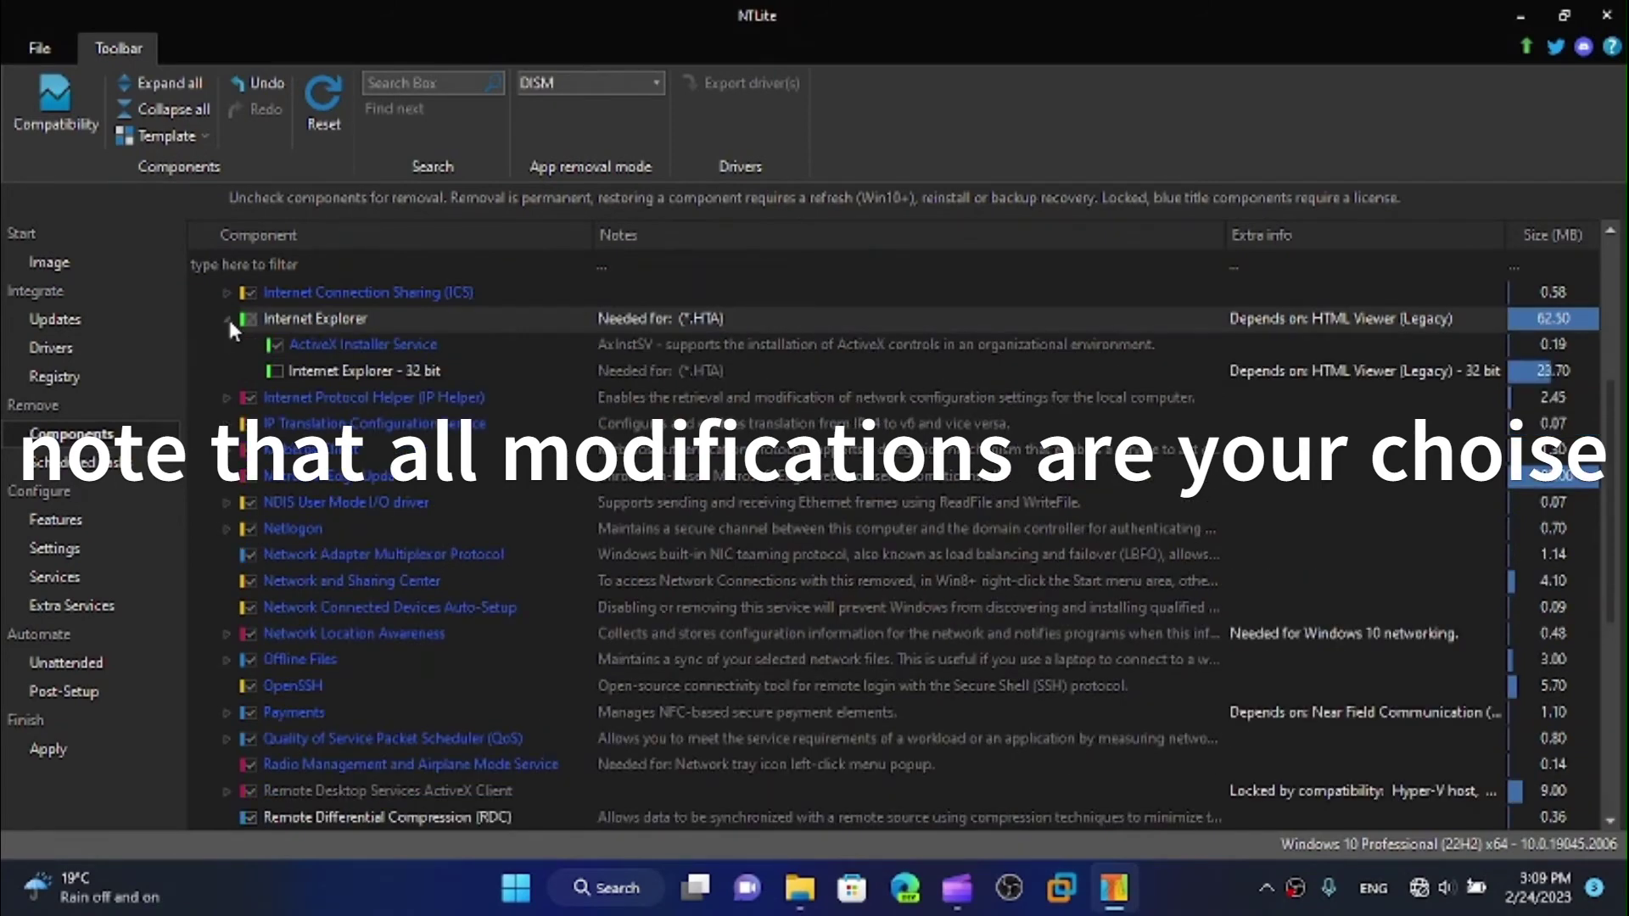
pyautogui.click(227, 319)
pyautogui.scroll(4, 333, 432)
pyautogui.click(201, 423)
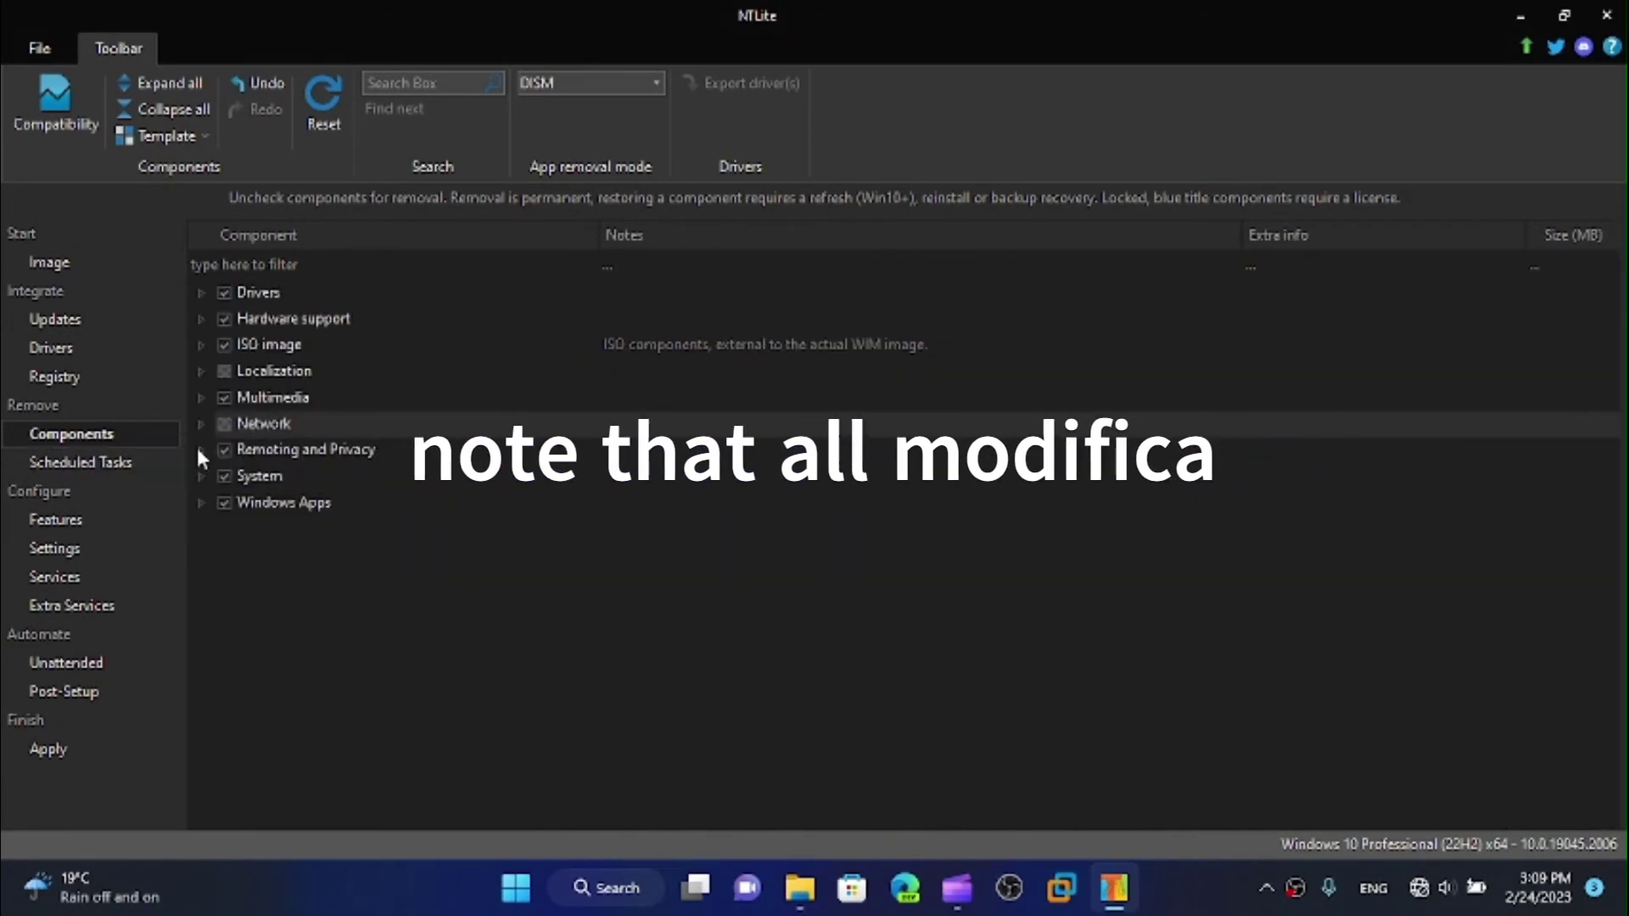
pyautogui.click(201, 450)
pyautogui.scroll(-6, 463, 636)
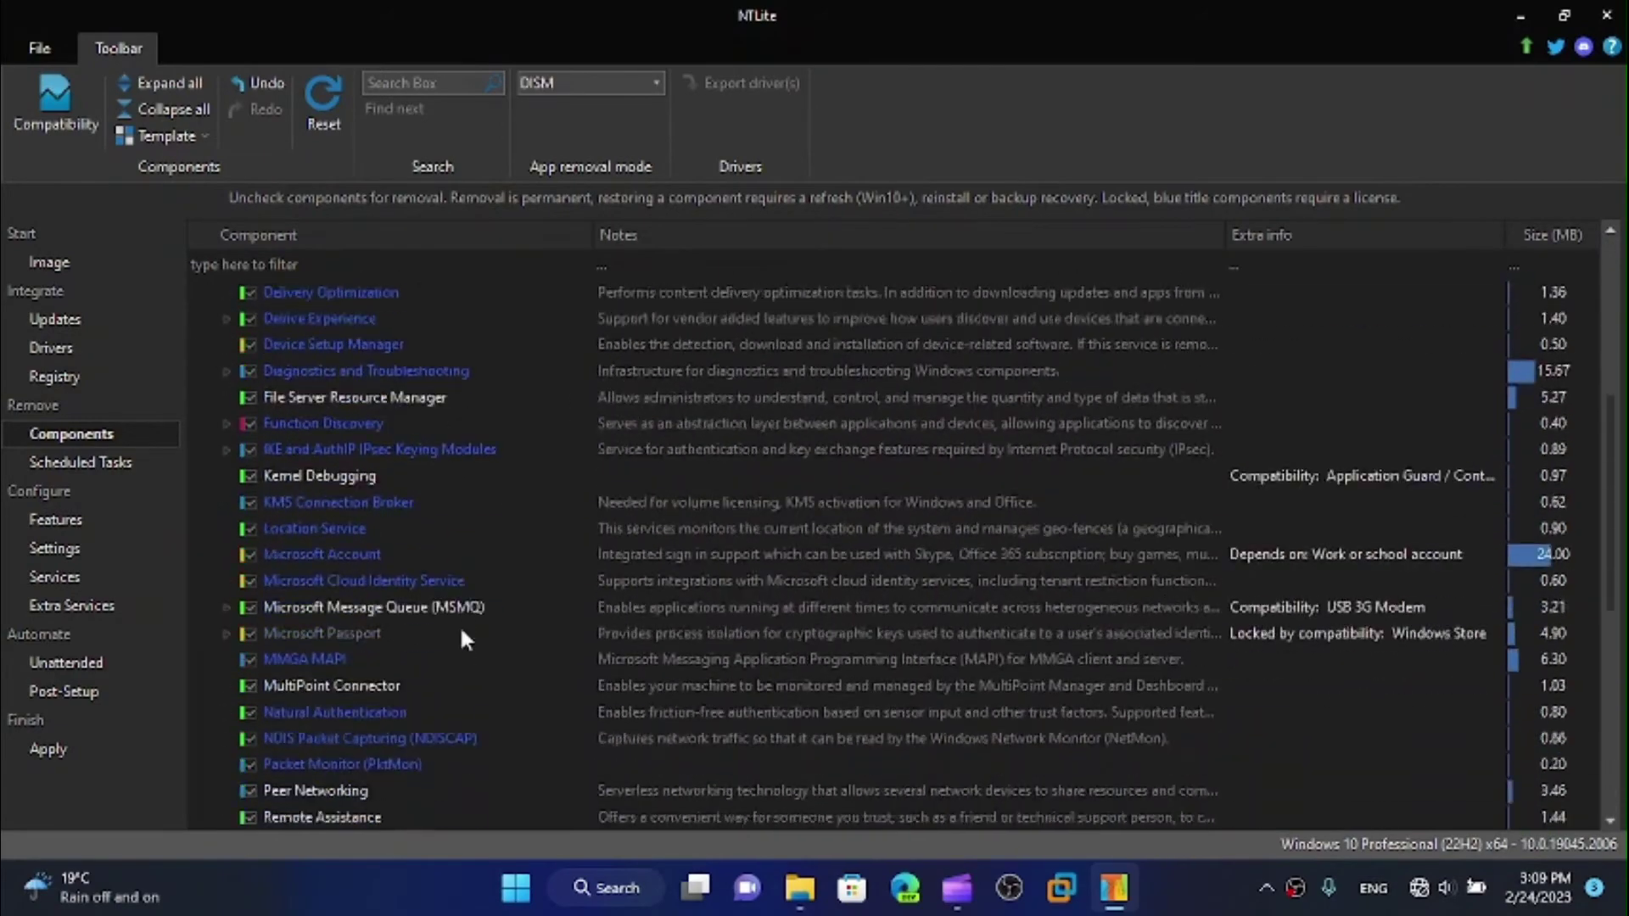
pyautogui.scroll(-4, 462, 635)
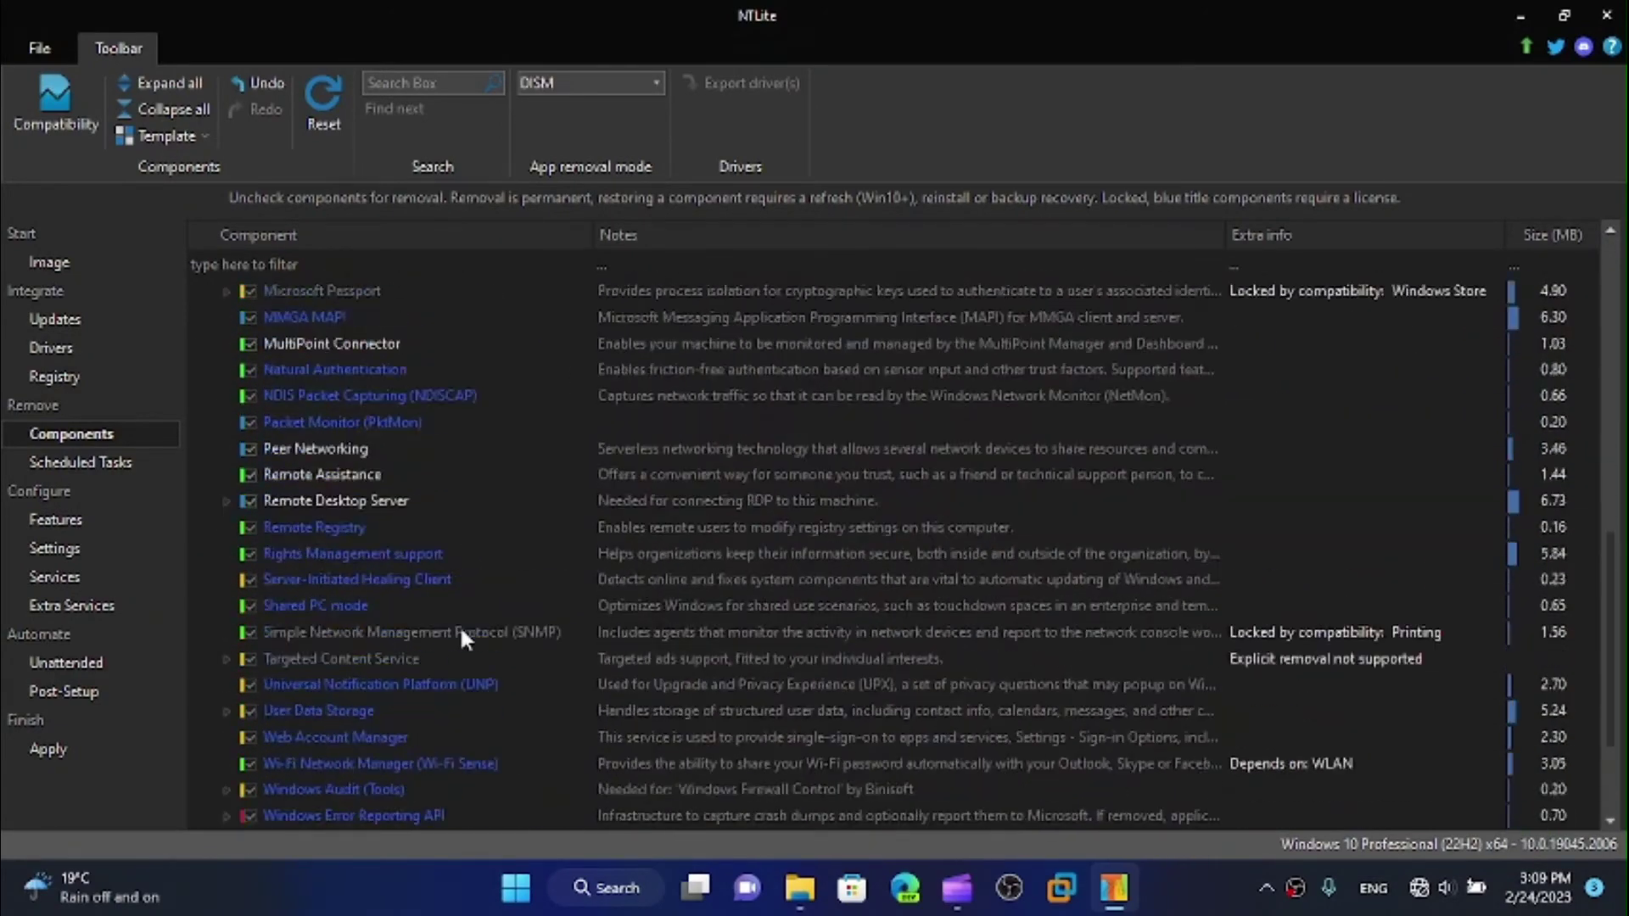
pyautogui.scroll(7, 462, 635)
pyautogui.scroll(2, 461, 635)
pyautogui.scroll(-11, 454, 608)
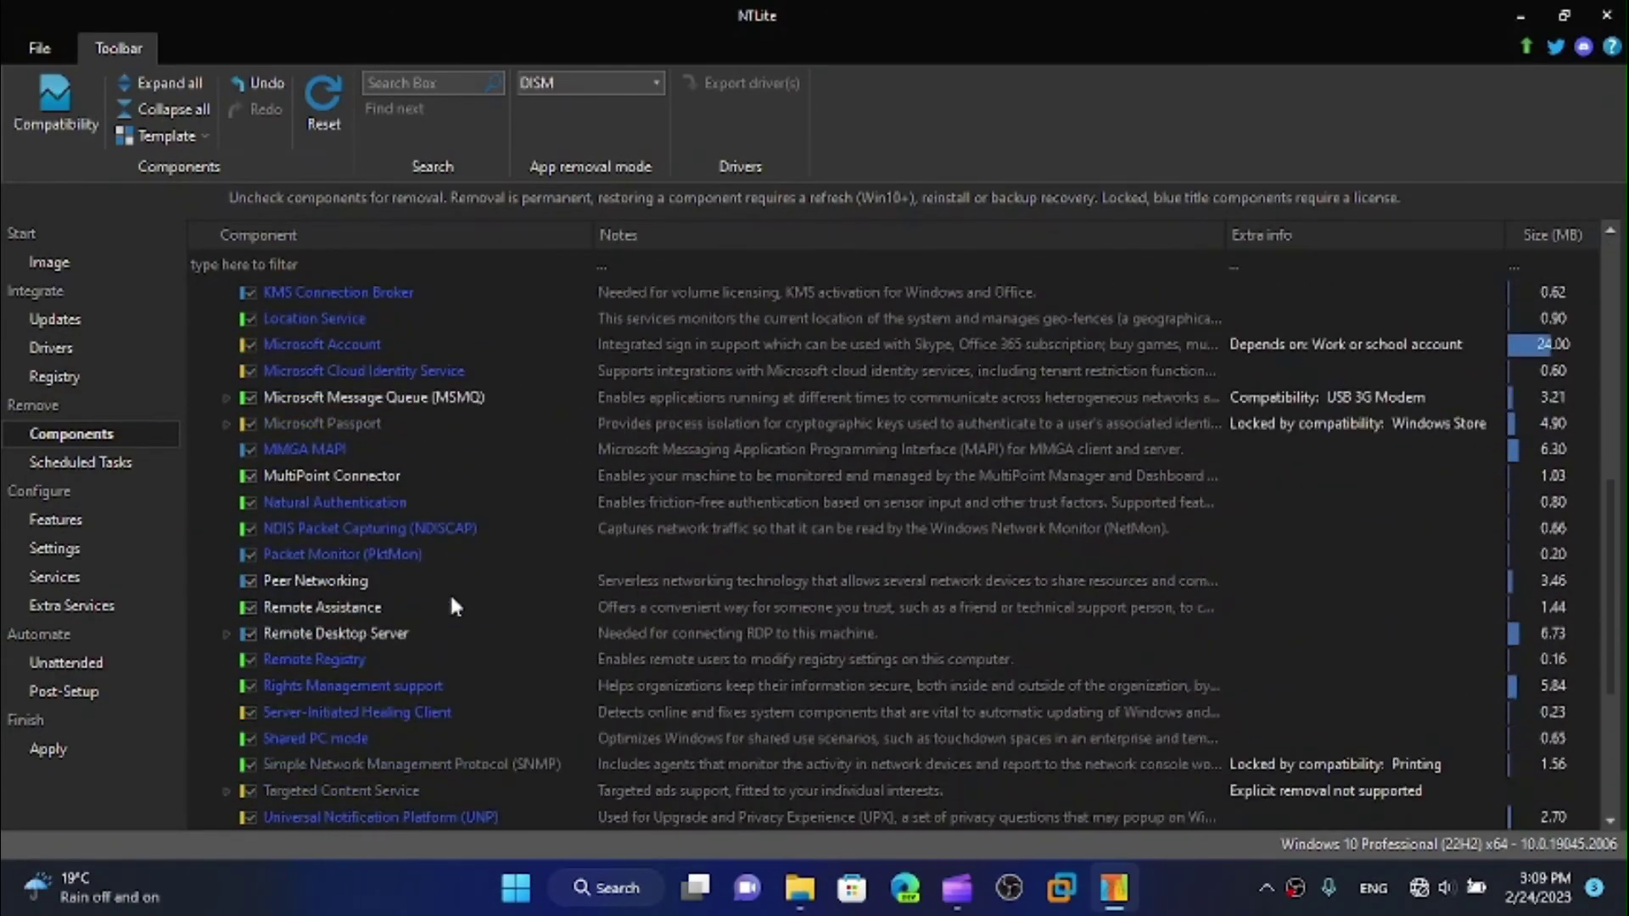
pyautogui.scroll(-1, 452, 604)
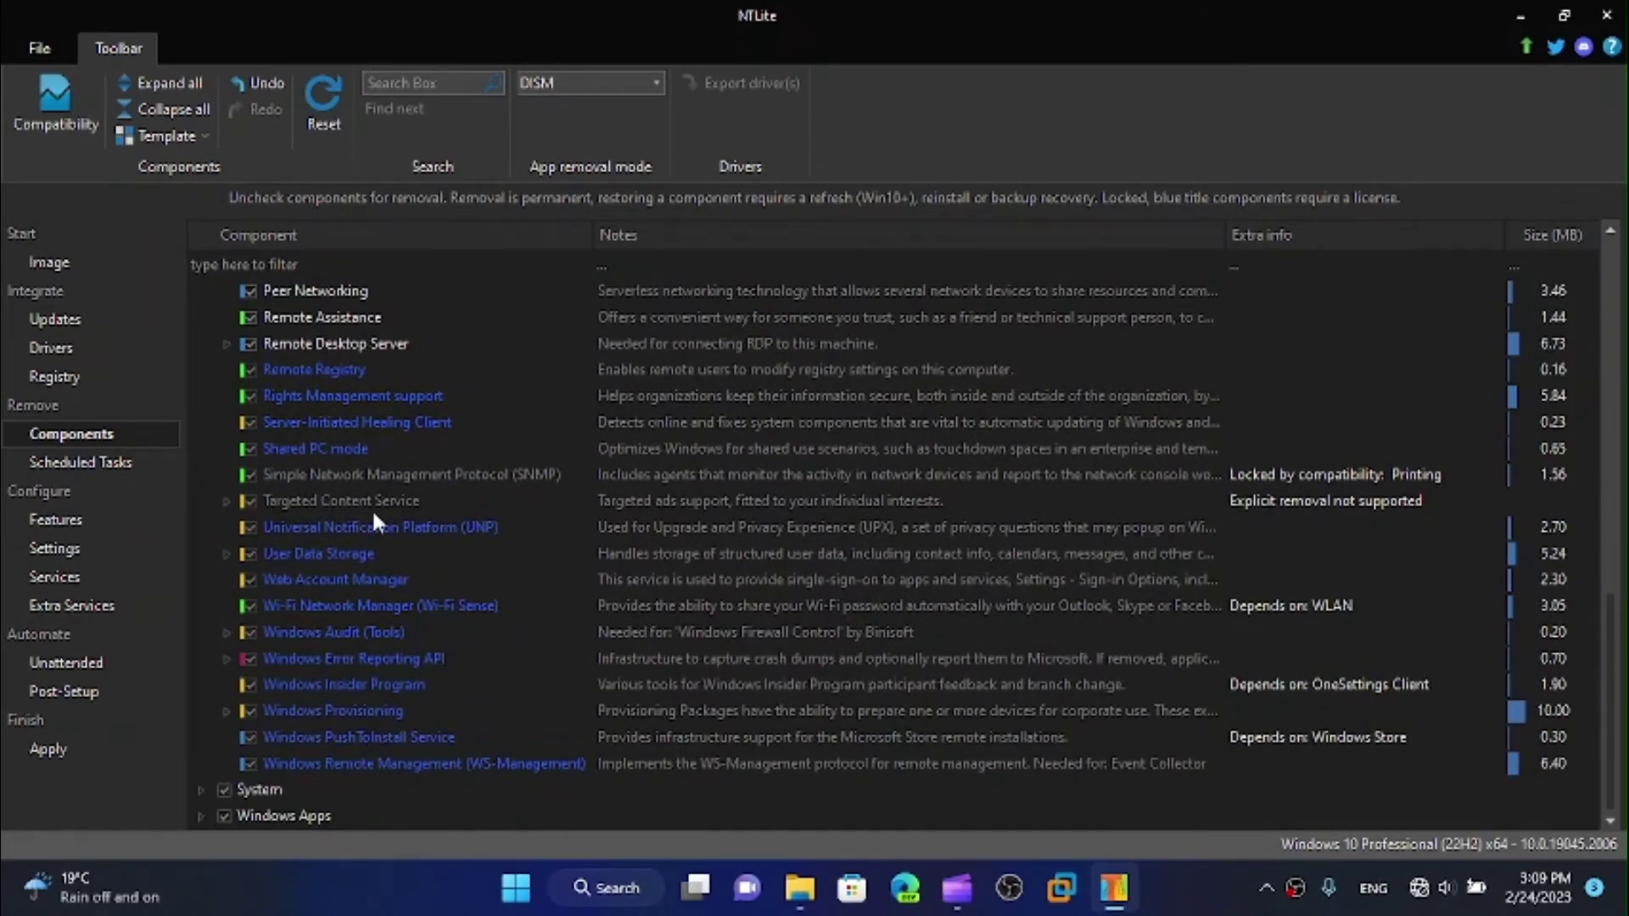
pyautogui.scroll(13, 421, 628)
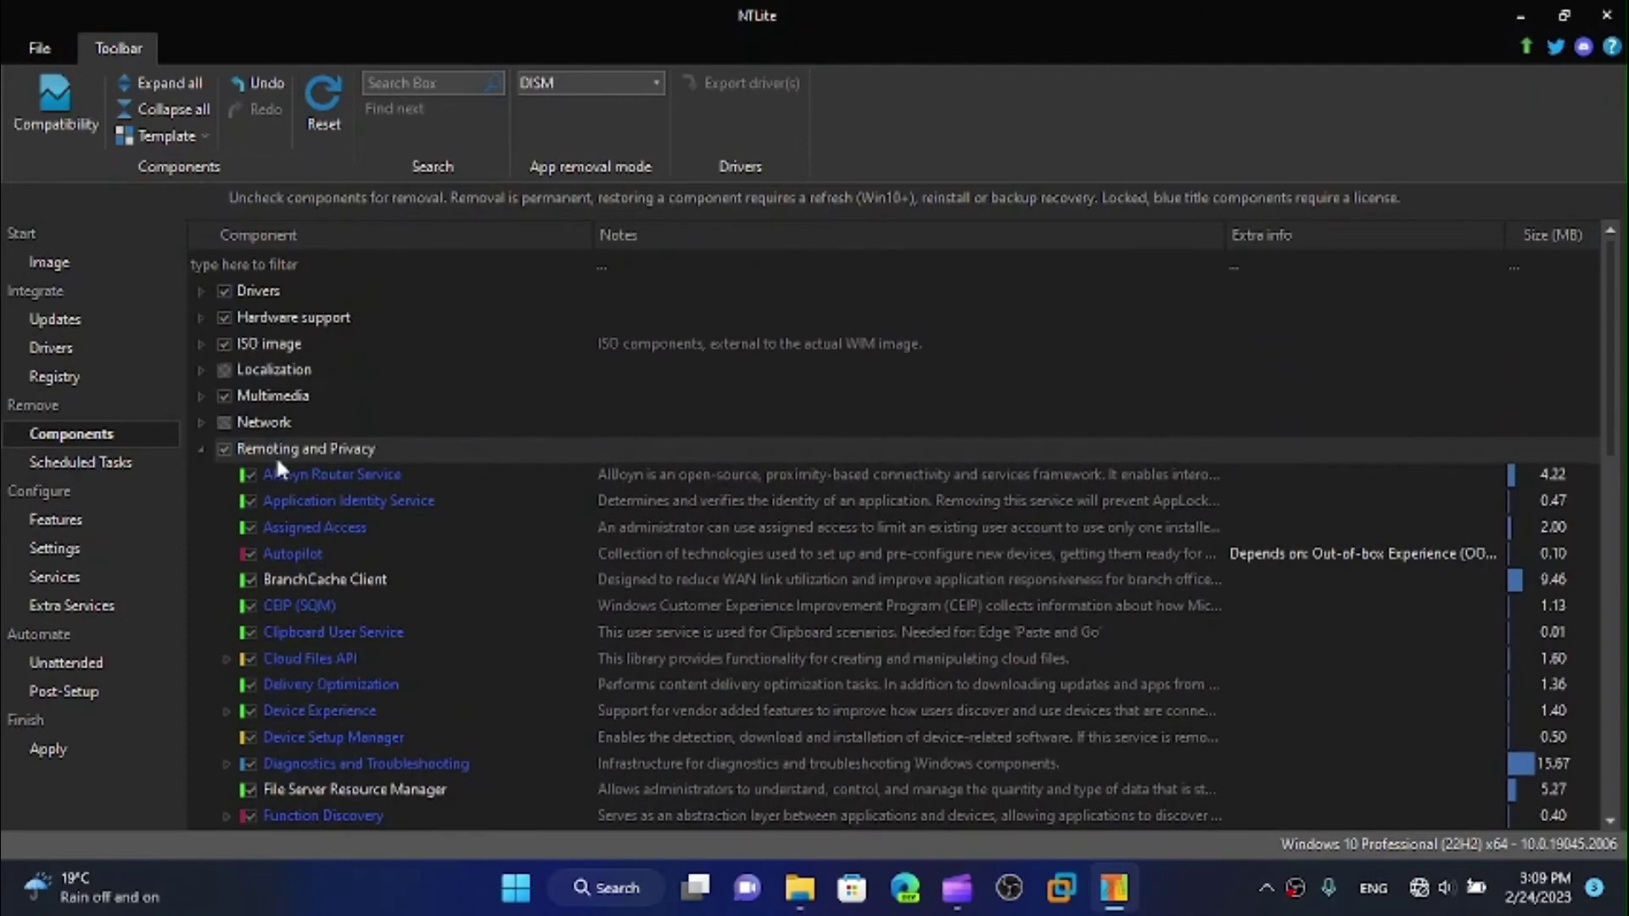
pyautogui.click(195, 452)
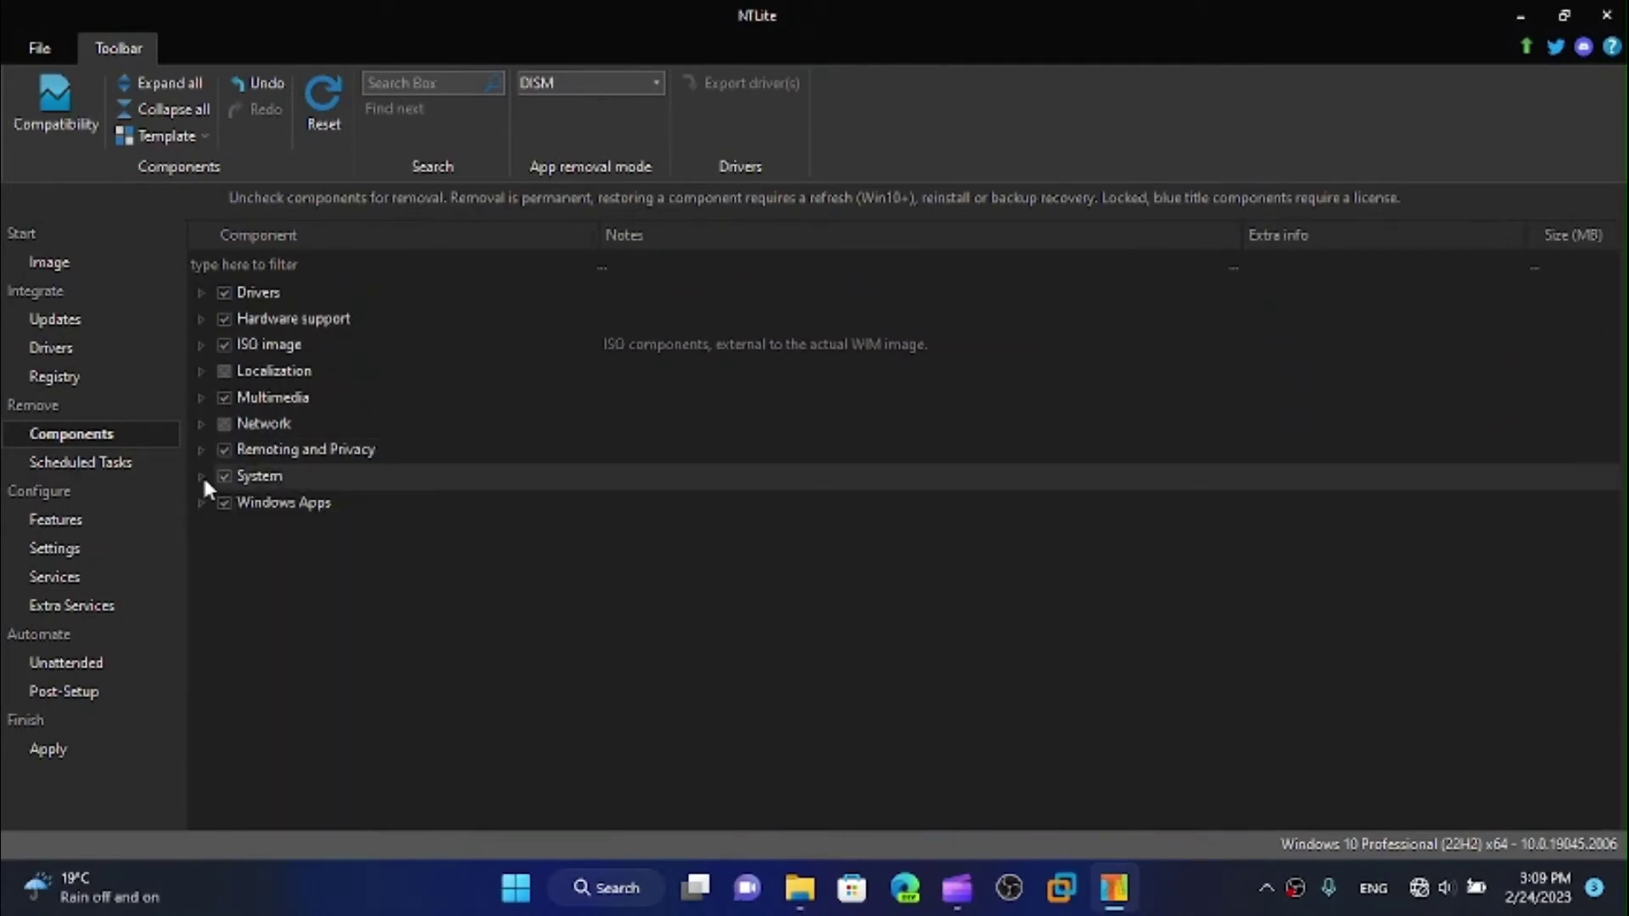
# Mark Application Virtualization (App-V) under System for removal.
pyautogui.click(201, 476)
pyautogui.scroll(-5, 414, 573)
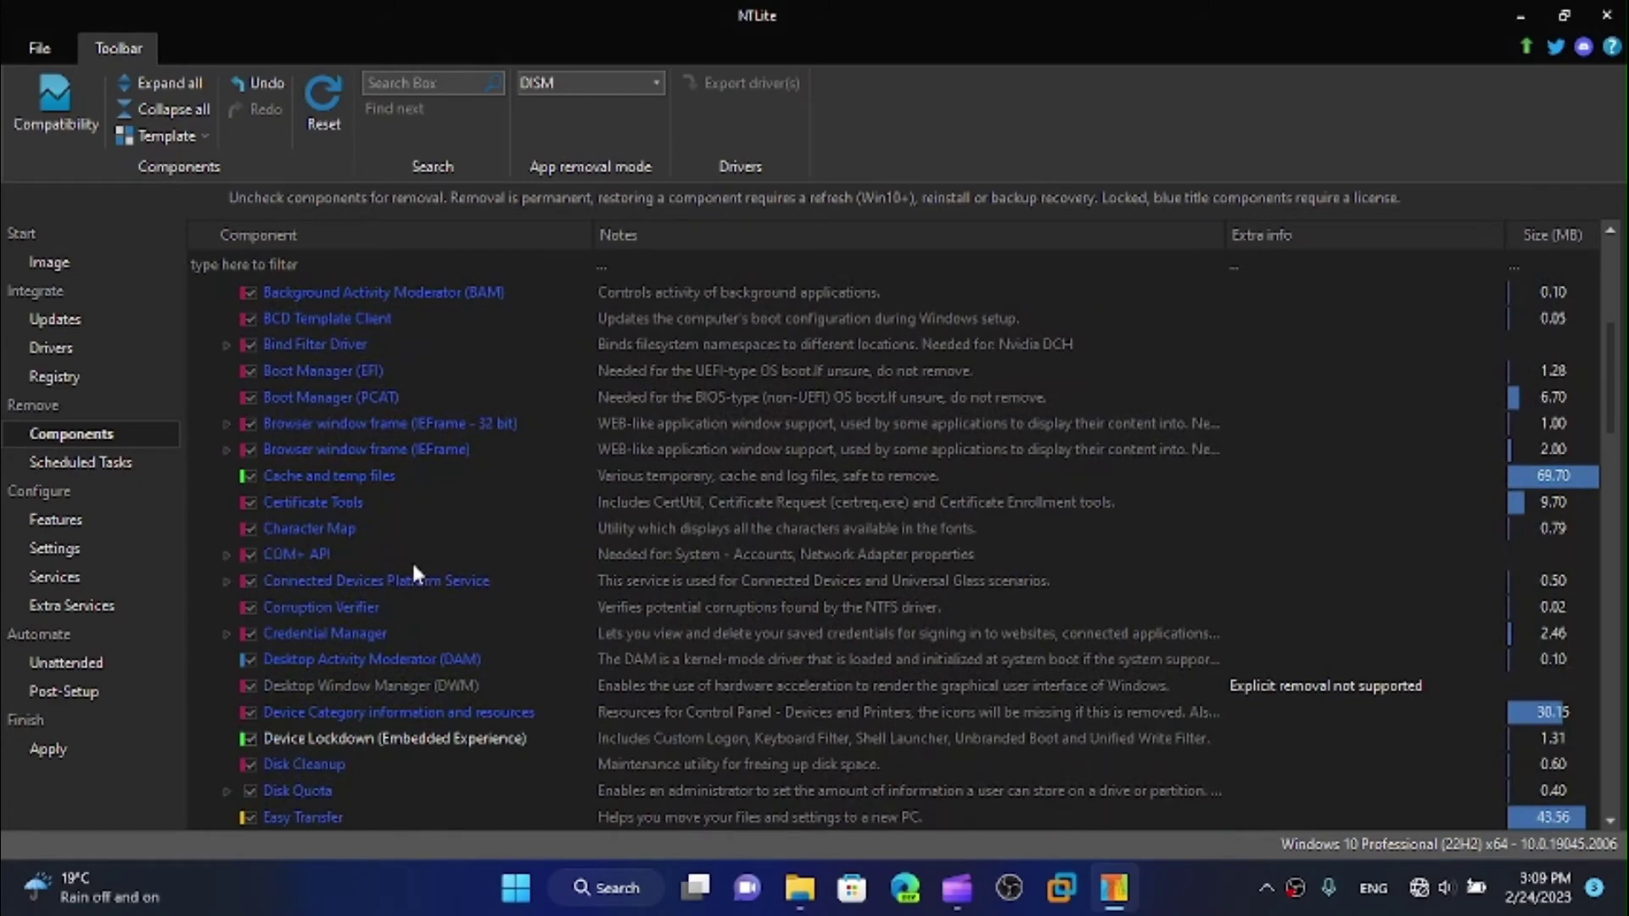
pyautogui.scroll(5, 413, 567)
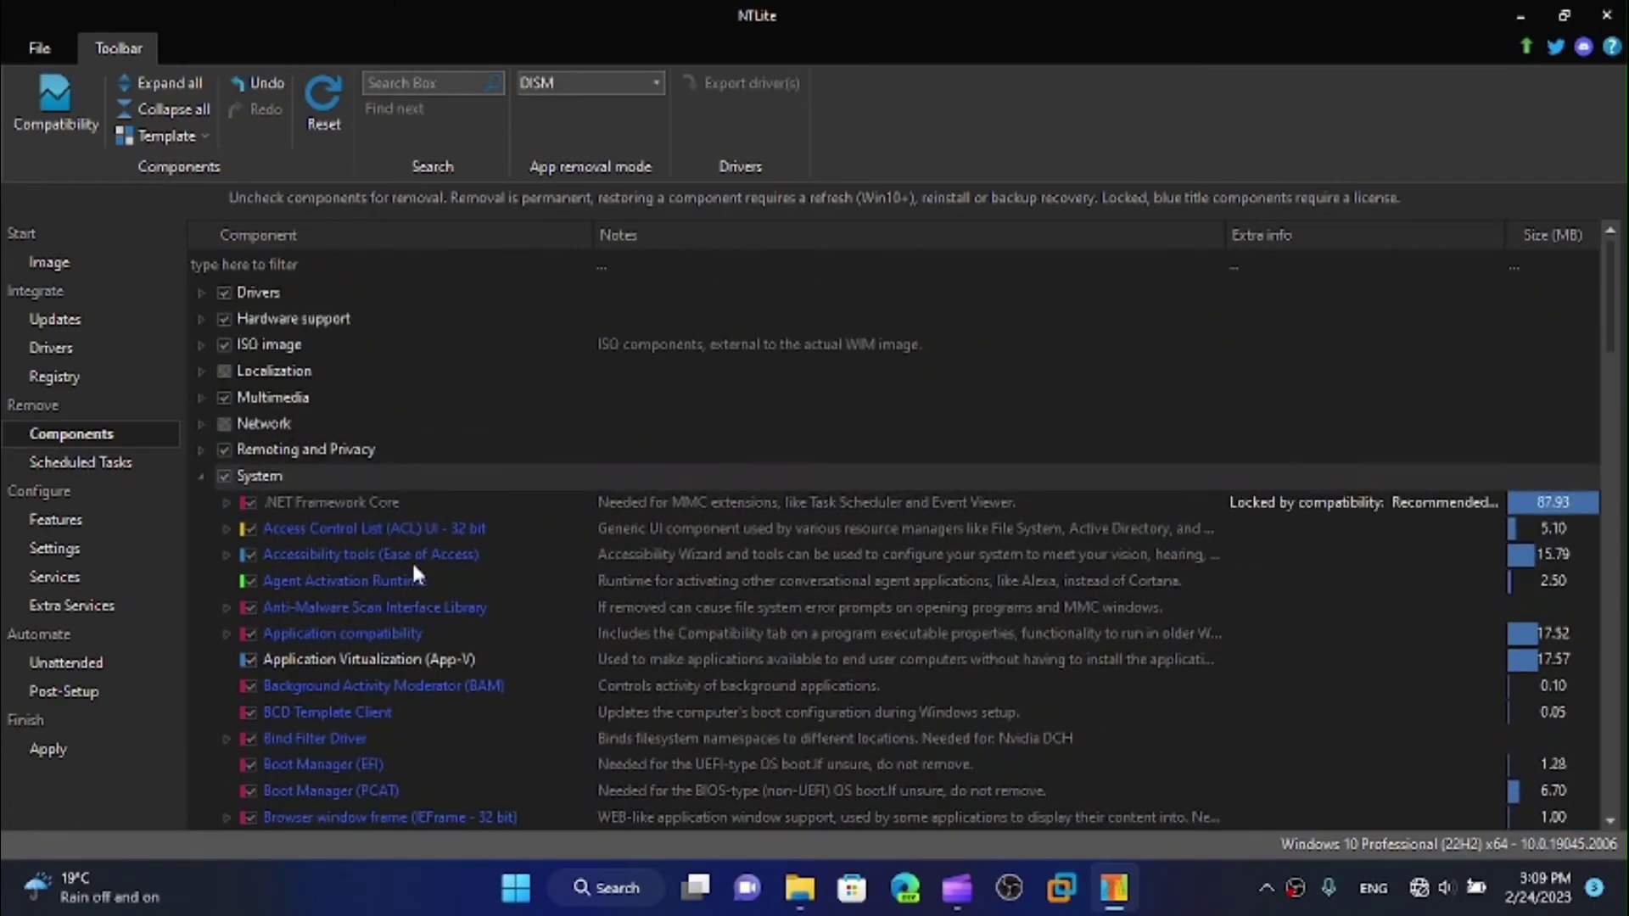
pyautogui.click(250, 659)
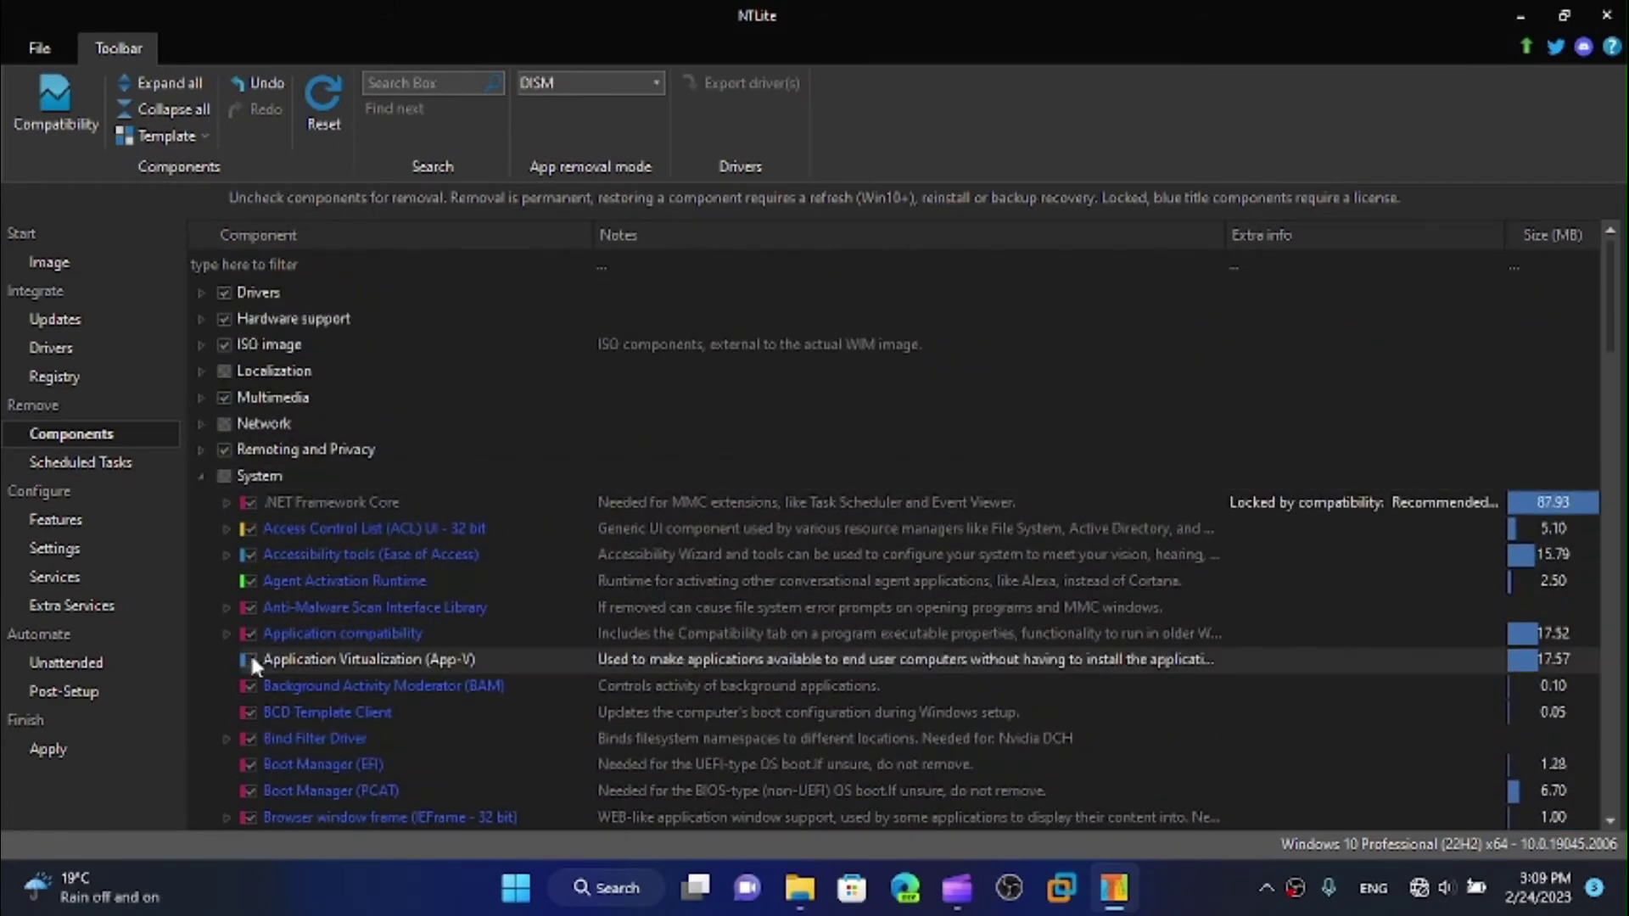
pyautogui.click(204, 477)
# Uncheck the whole Apps group under Windows Apps, including its dependent components.
pyautogui.click(202, 502)
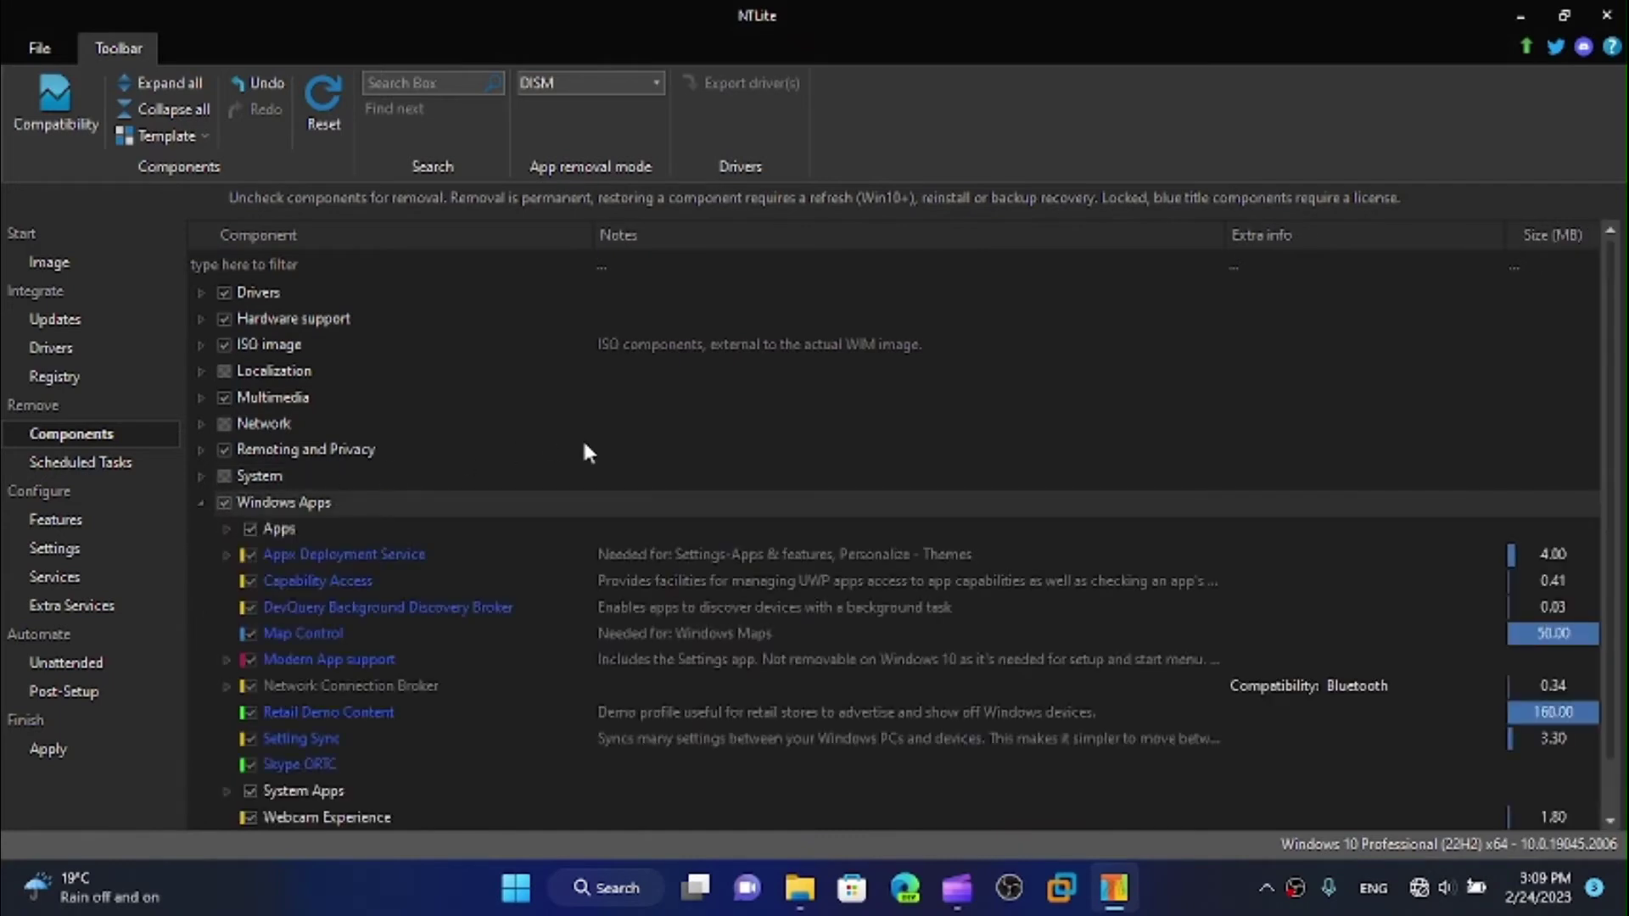
pyautogui.scroll(-1, 586, 452)
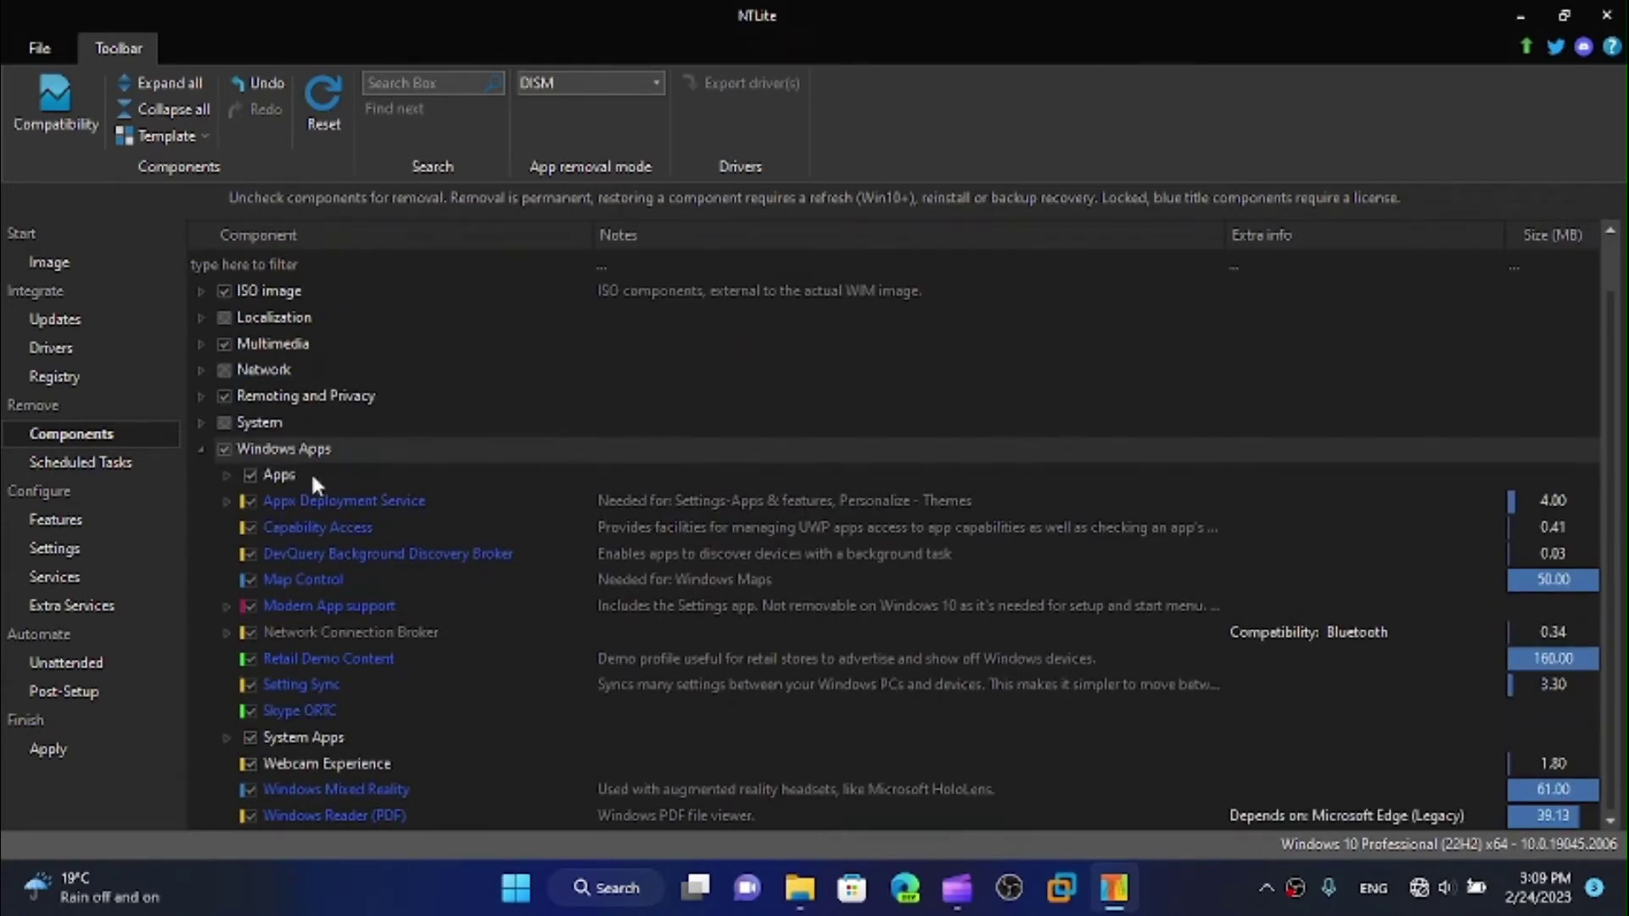
pyautogui.click(227, 476)
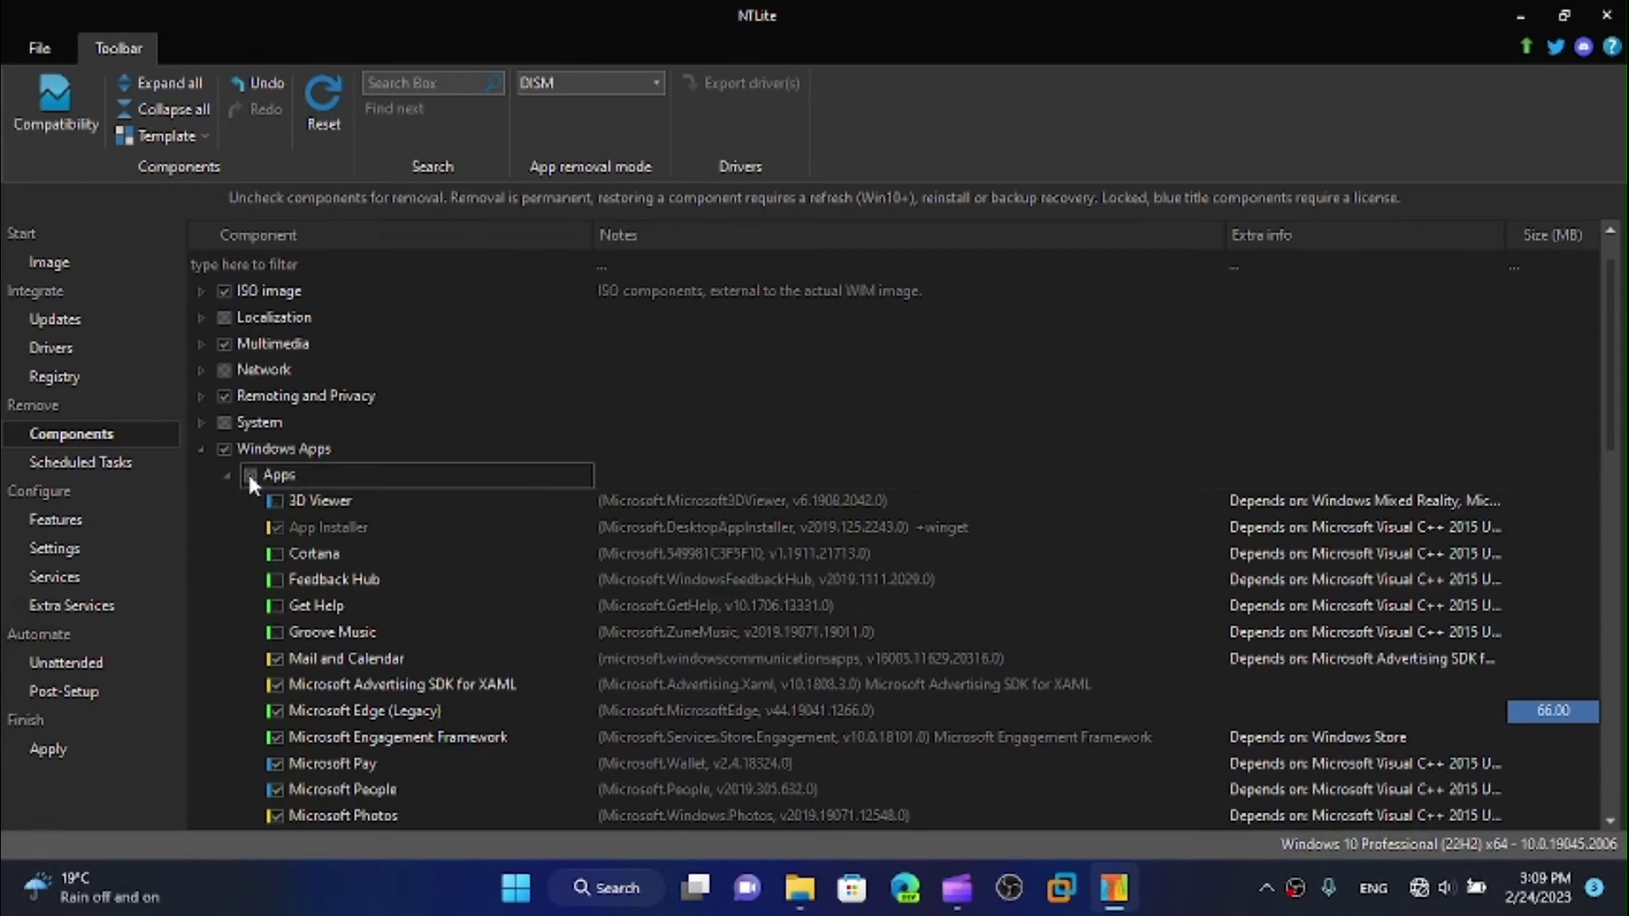
pyautogui.click(249, 475)
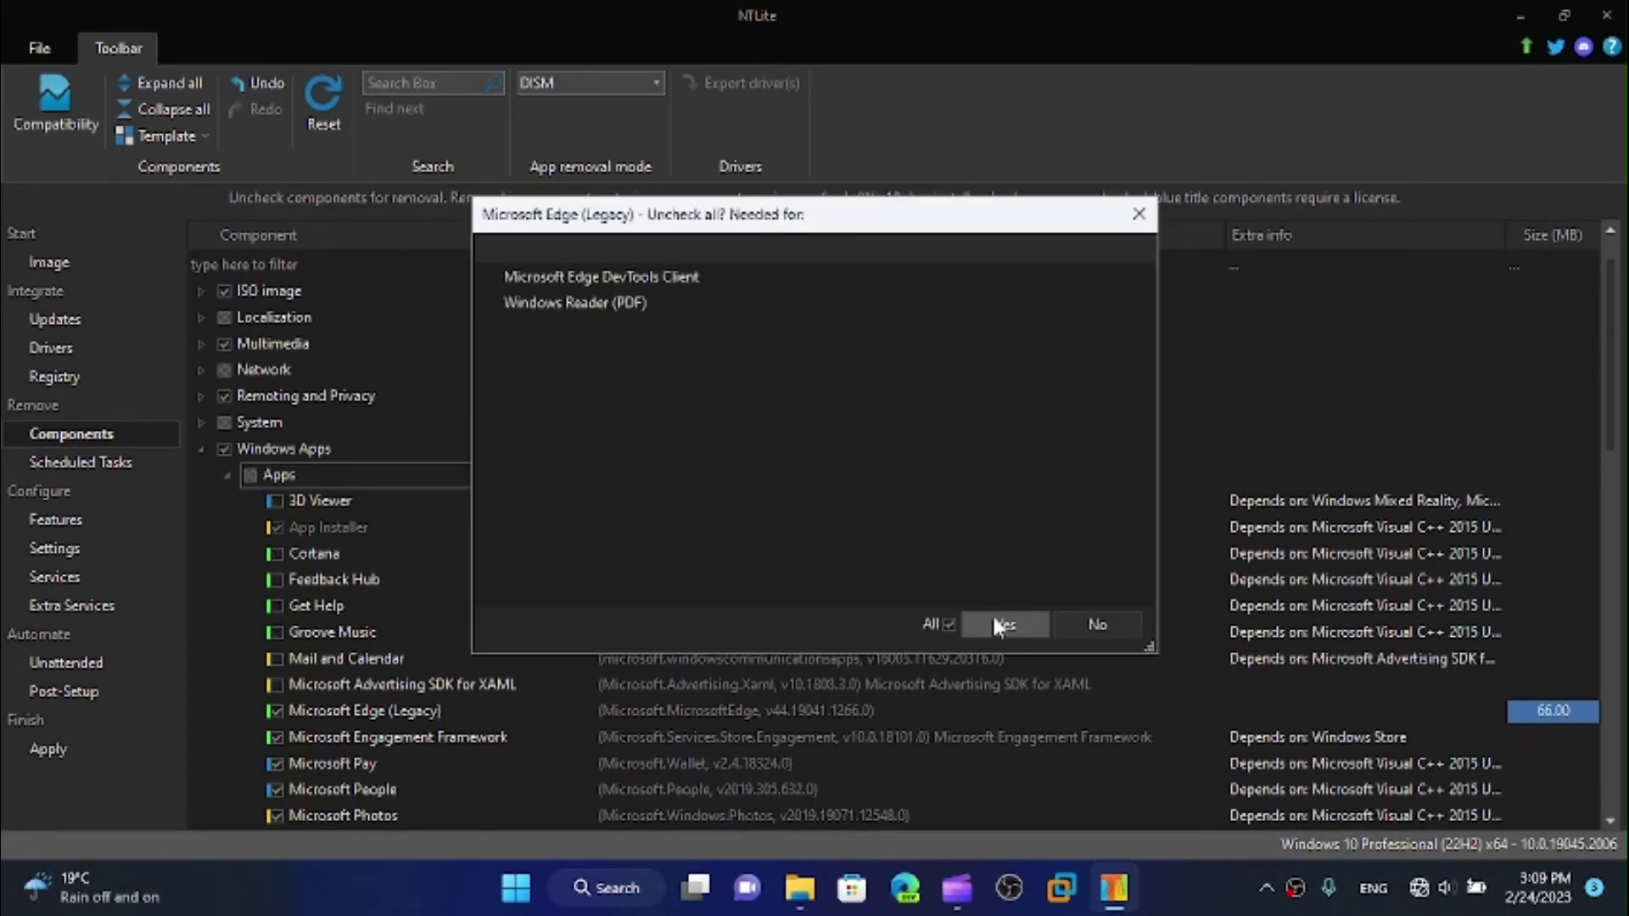
pyautogui.click(999, 625)
pyautogui.click(227, 475)
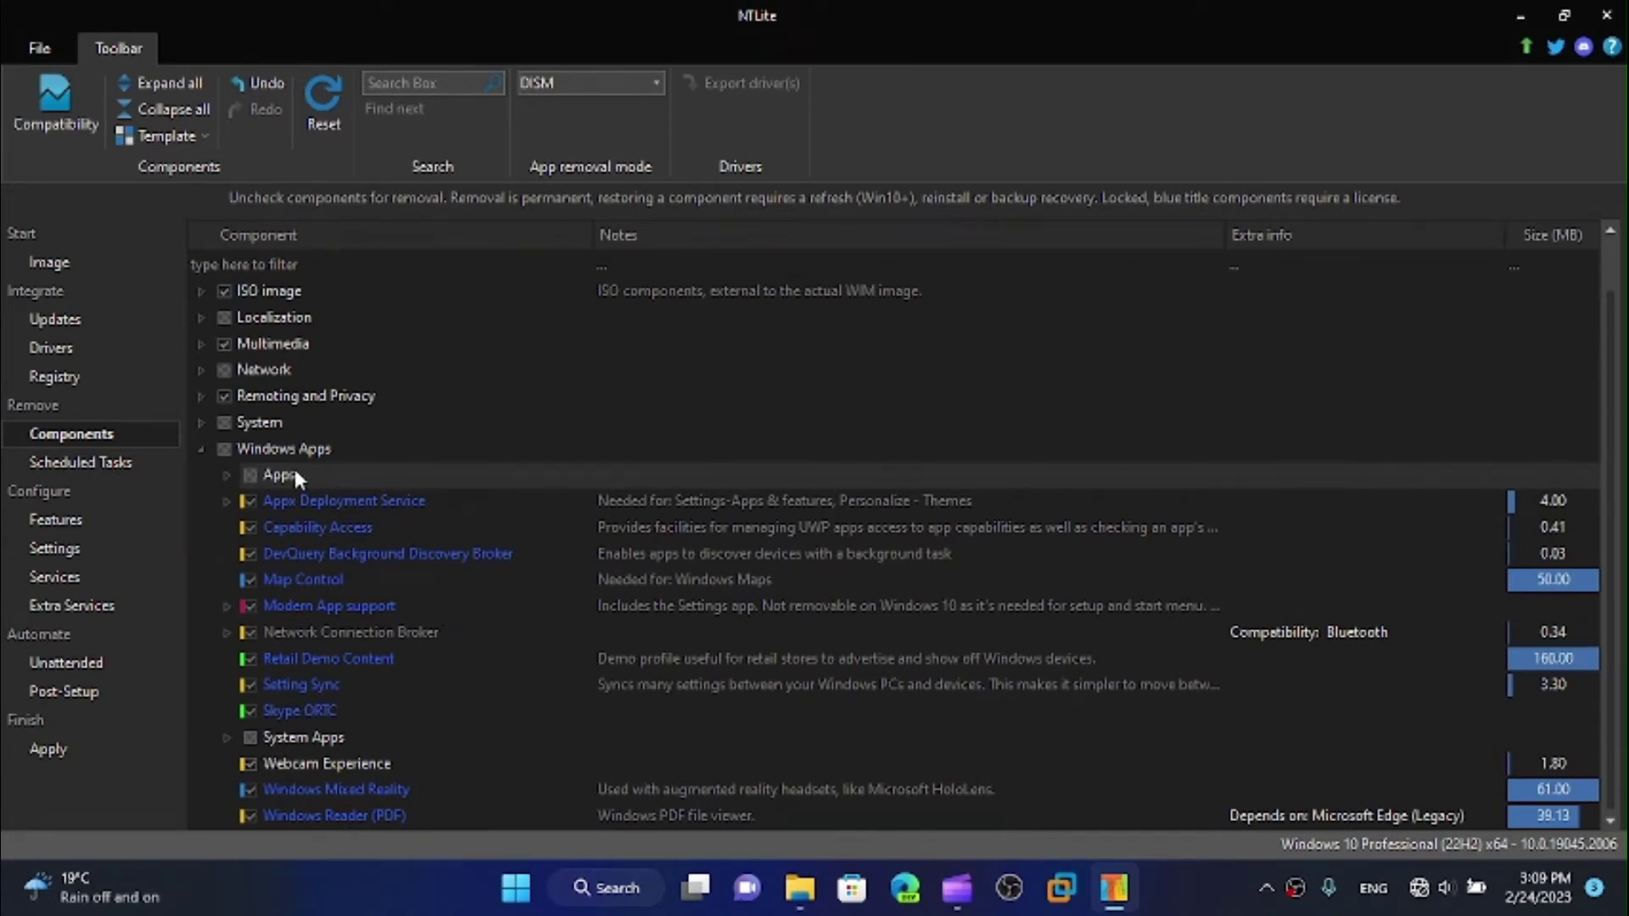
pyautogui.click(225, 476)
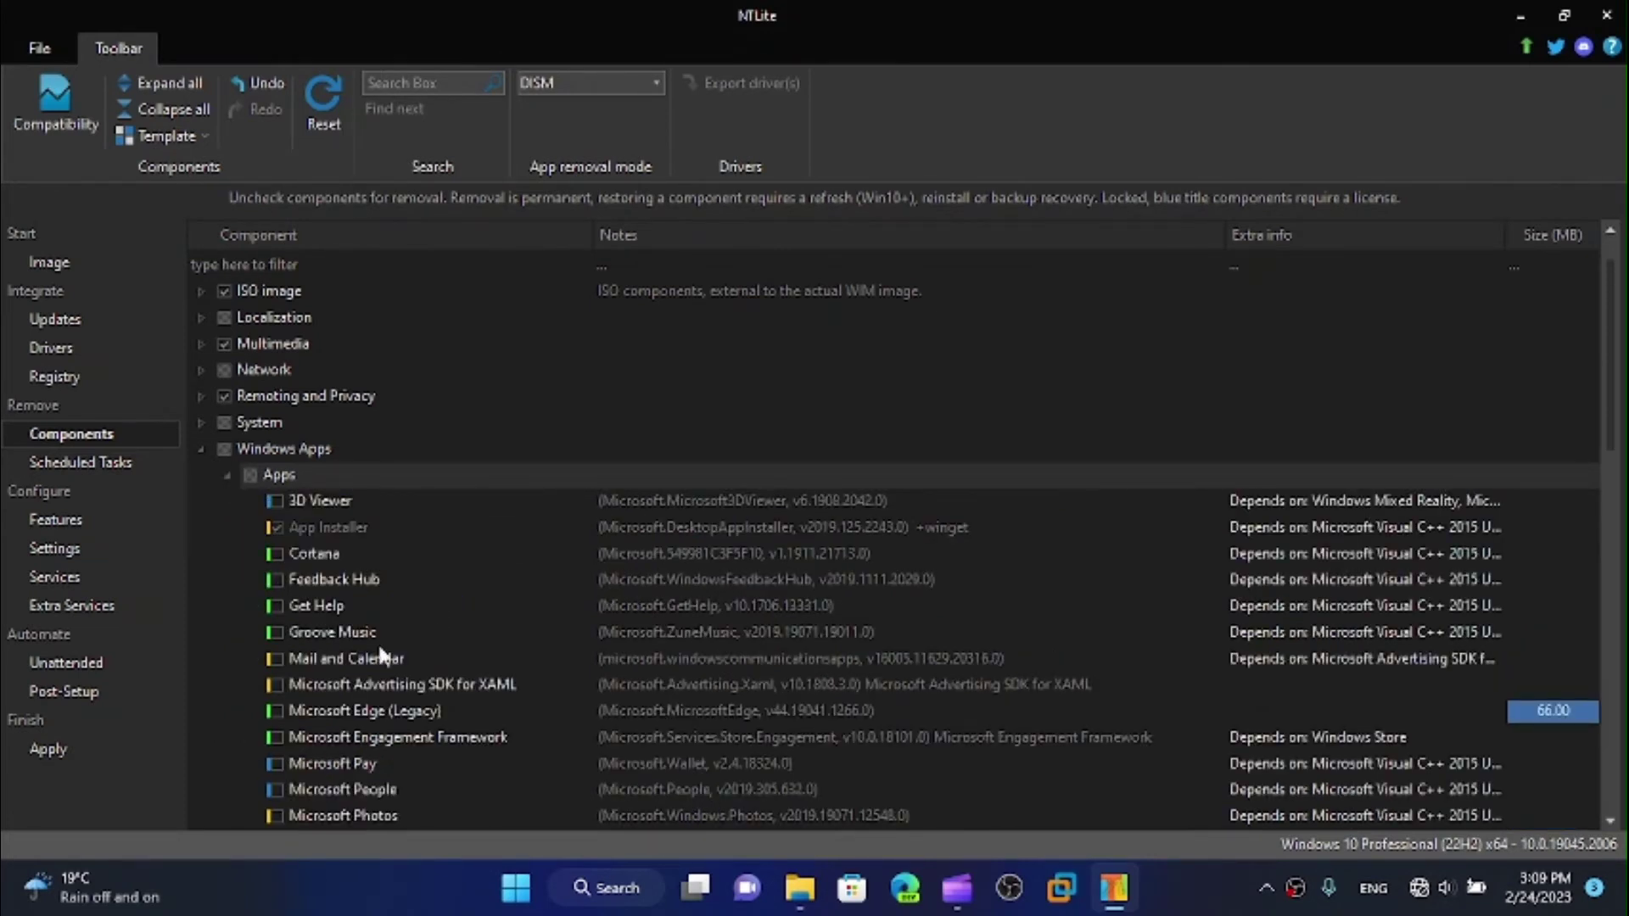
pyautogui.scroll(-4, 426, 710)
pyautogui.scroll(-8, 426, 710)
pyautogui.scroll(10, 426, 710)
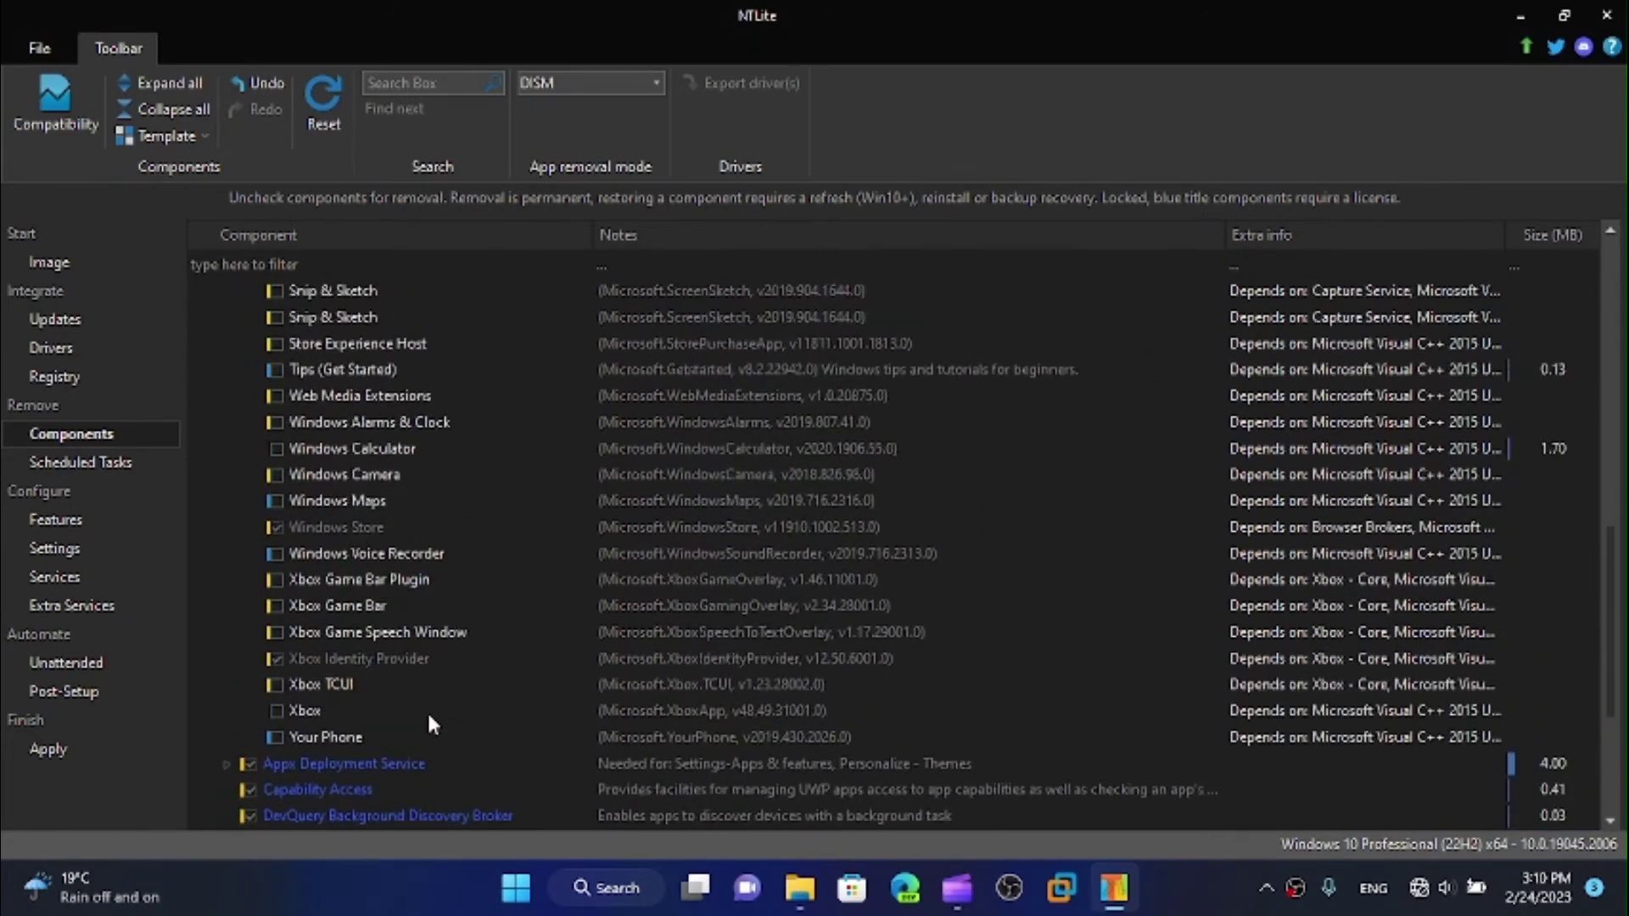
pyautogui.click(228, 294)
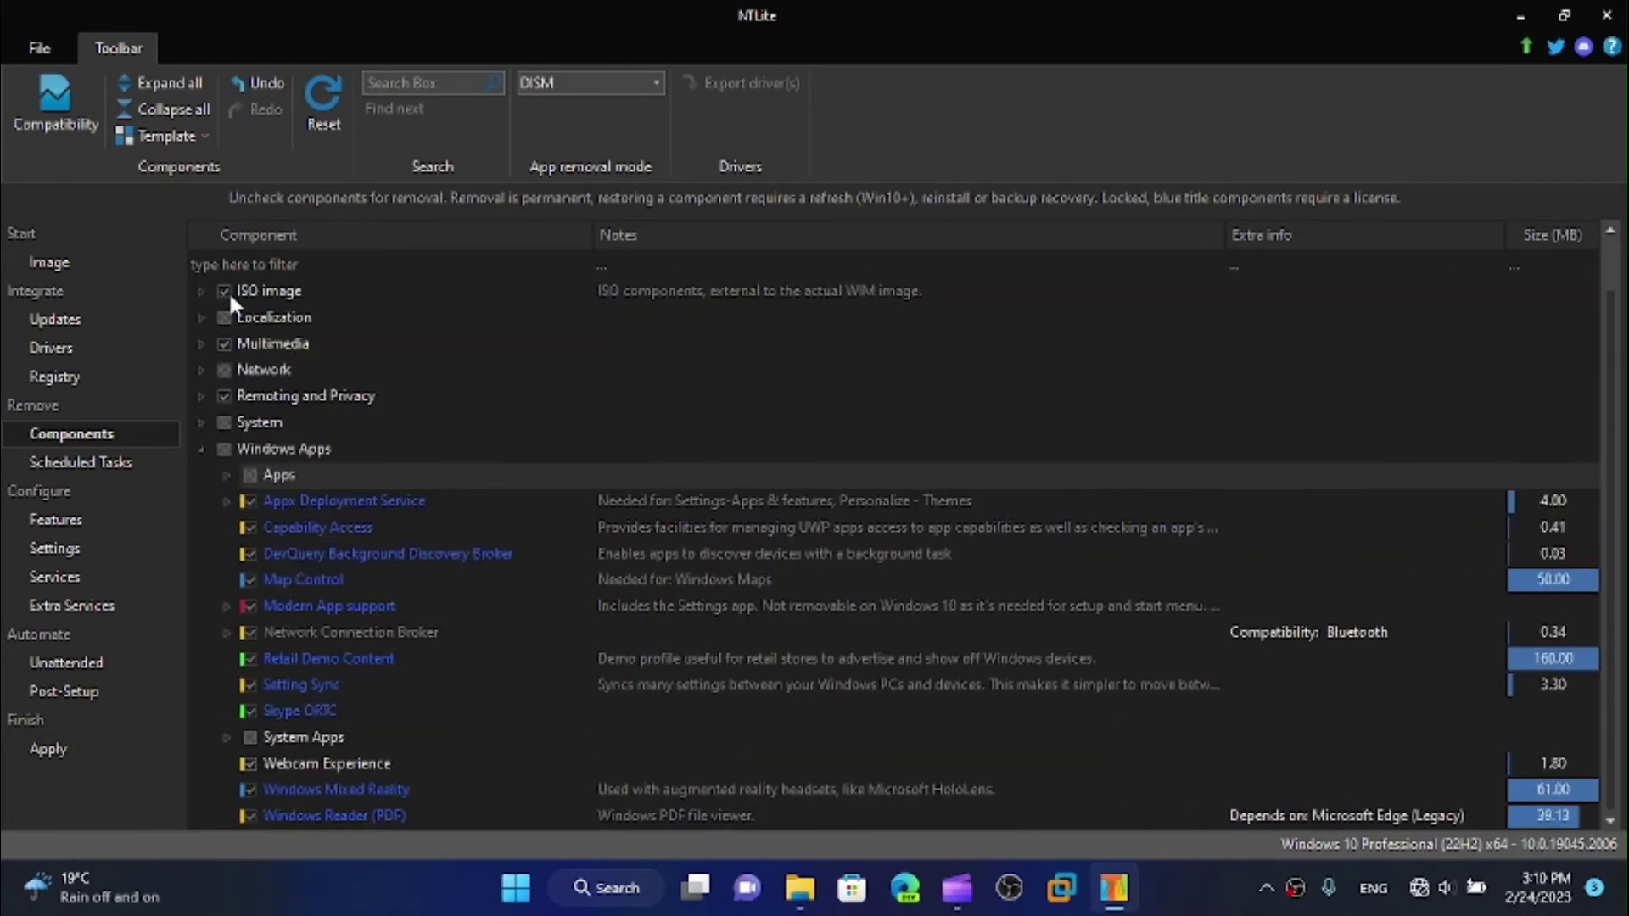
pyautogui.click(199, 448)
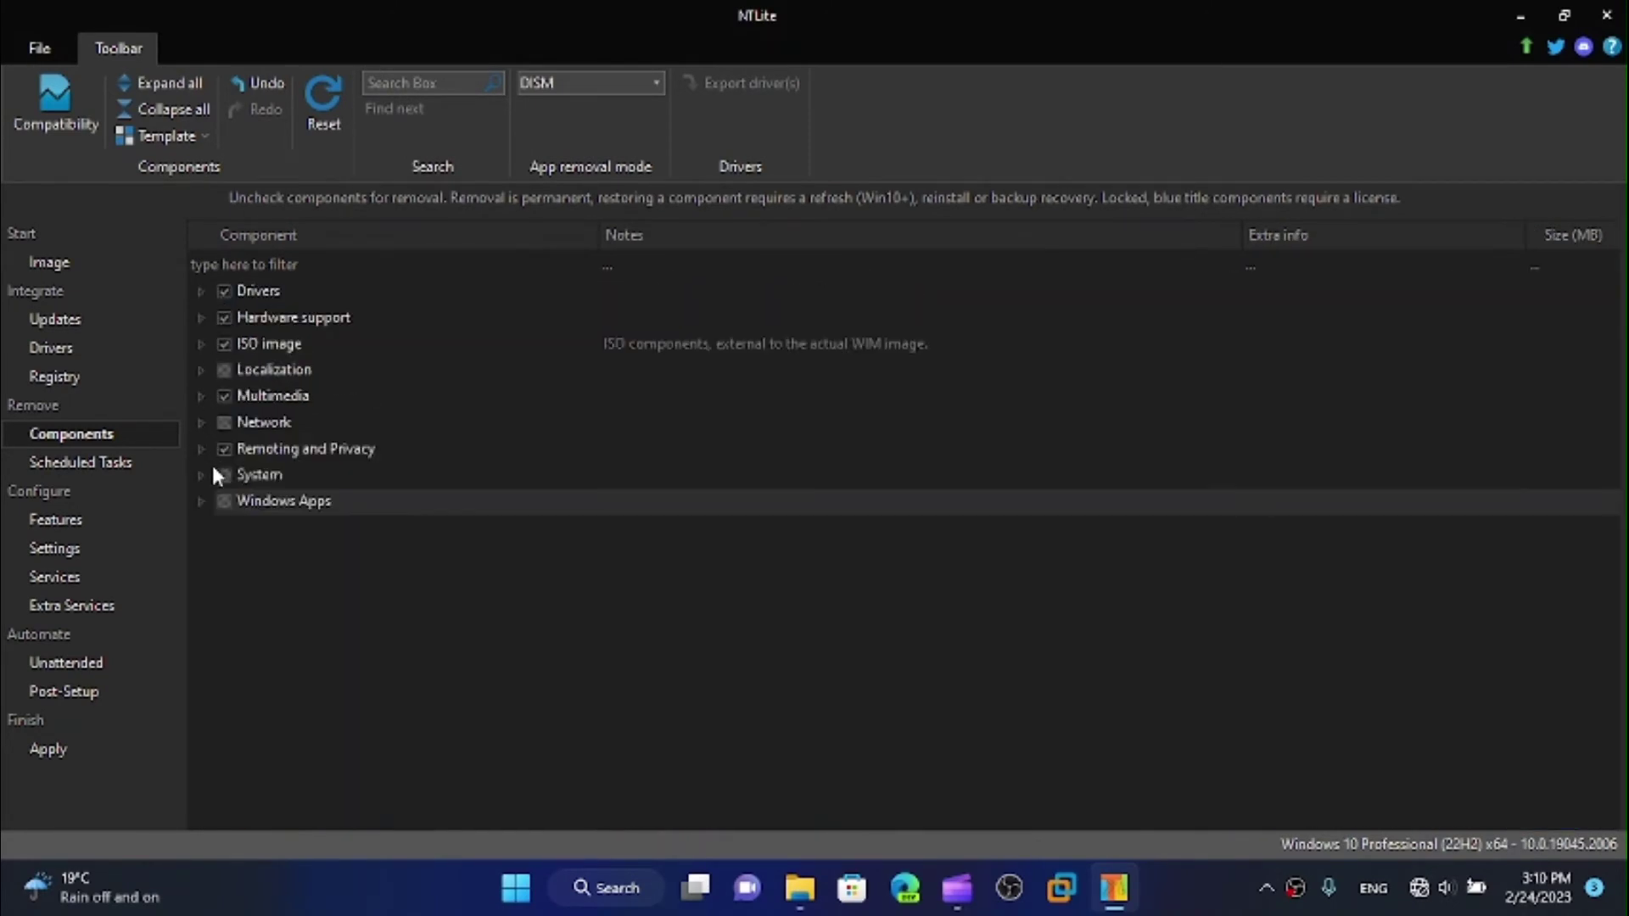
# Scroll through the Scheduled Tasks list of Microsoft tasks, all still at Default.
pyautogui.click(117, 466)
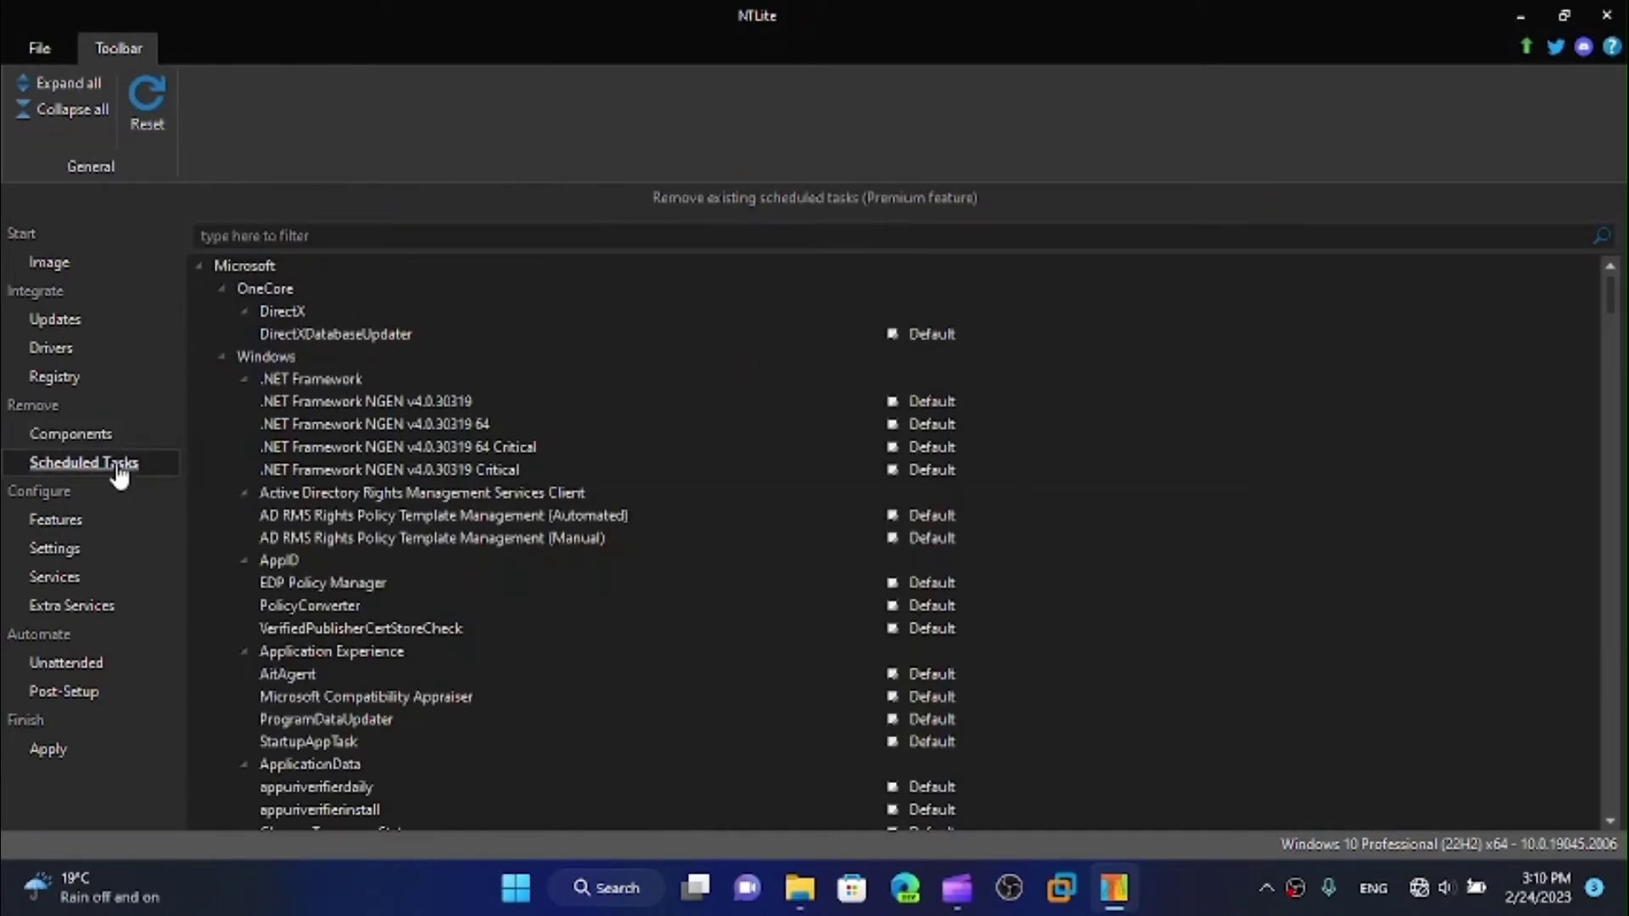
pyautogui.scroll(-7, 754, 574)
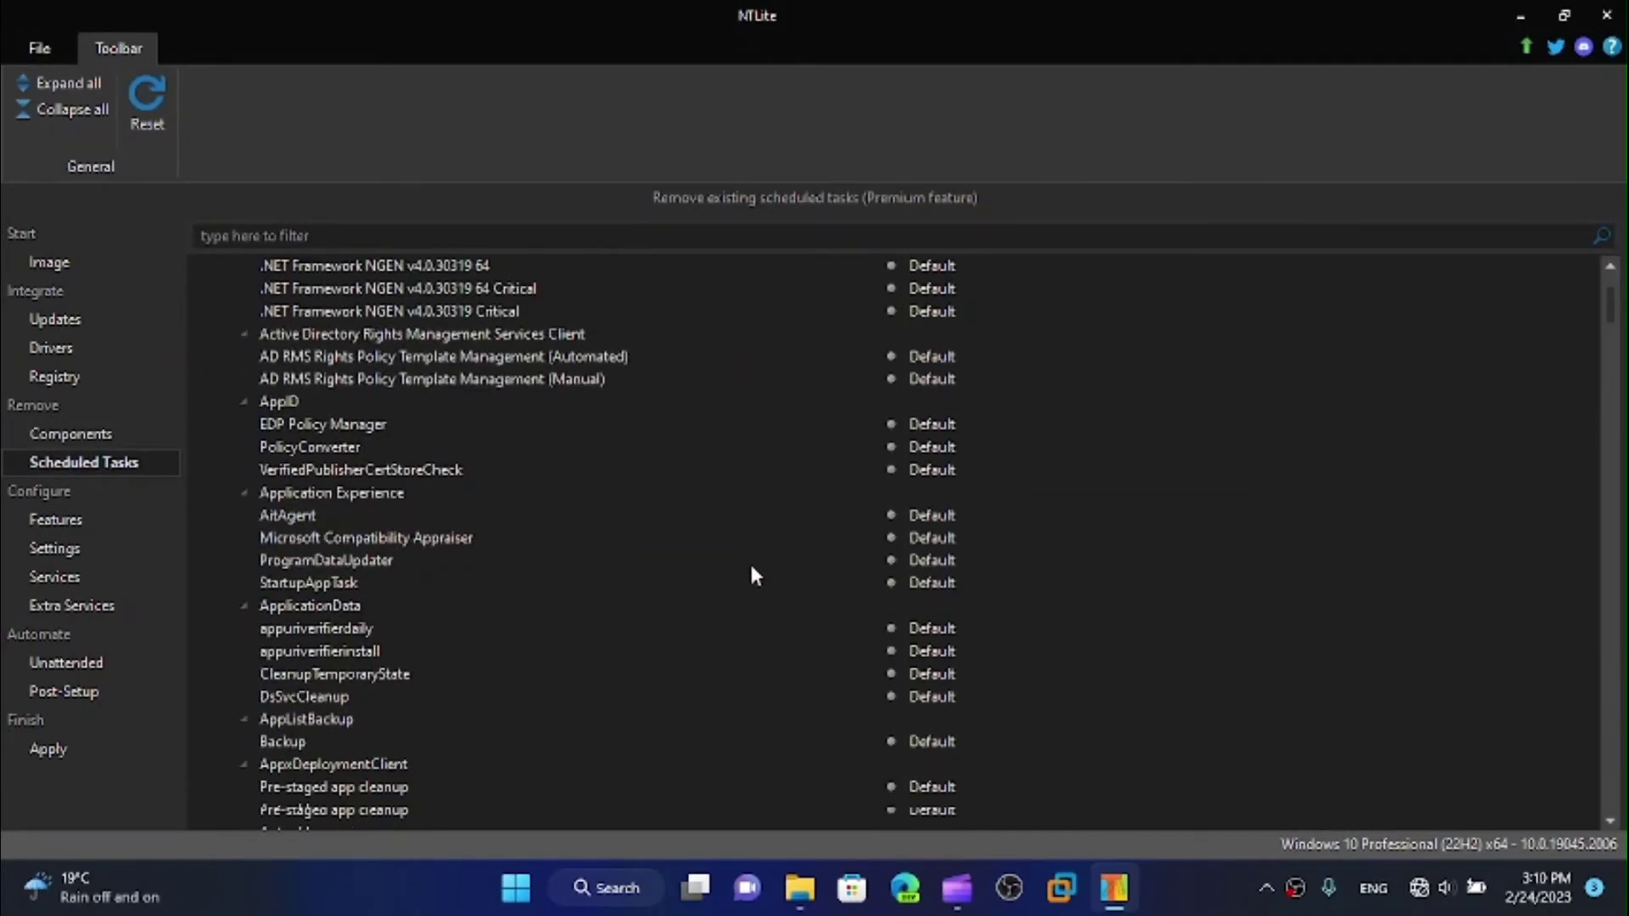
pyautogui.scroll(-4, 752, 570)
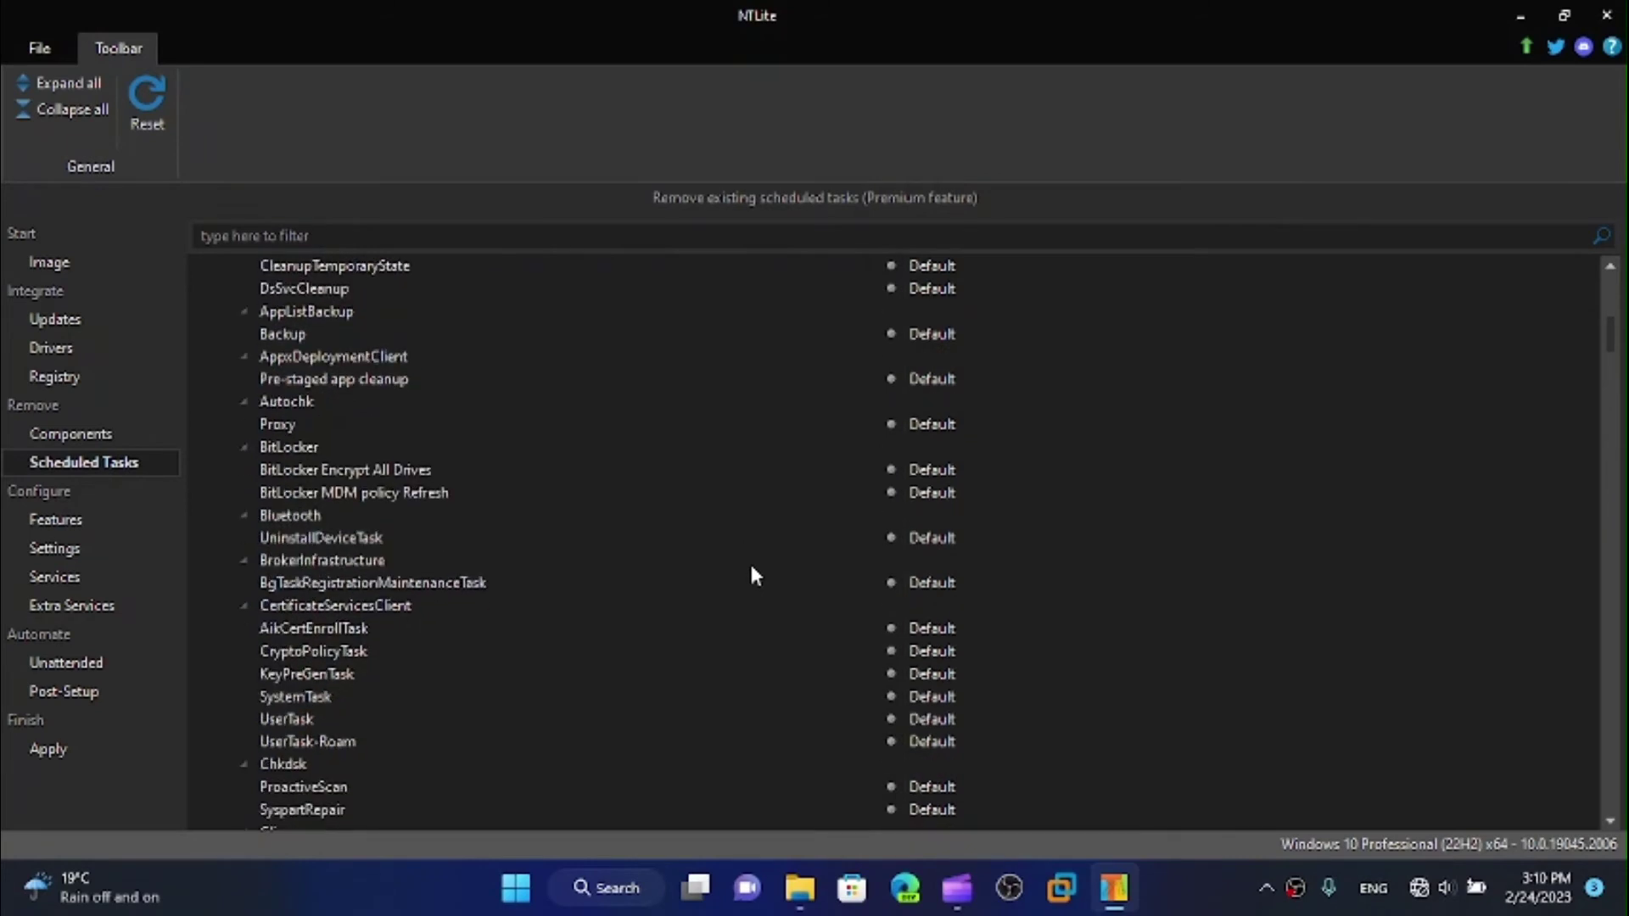
pyautogui.scroll(-5, 754, 575)
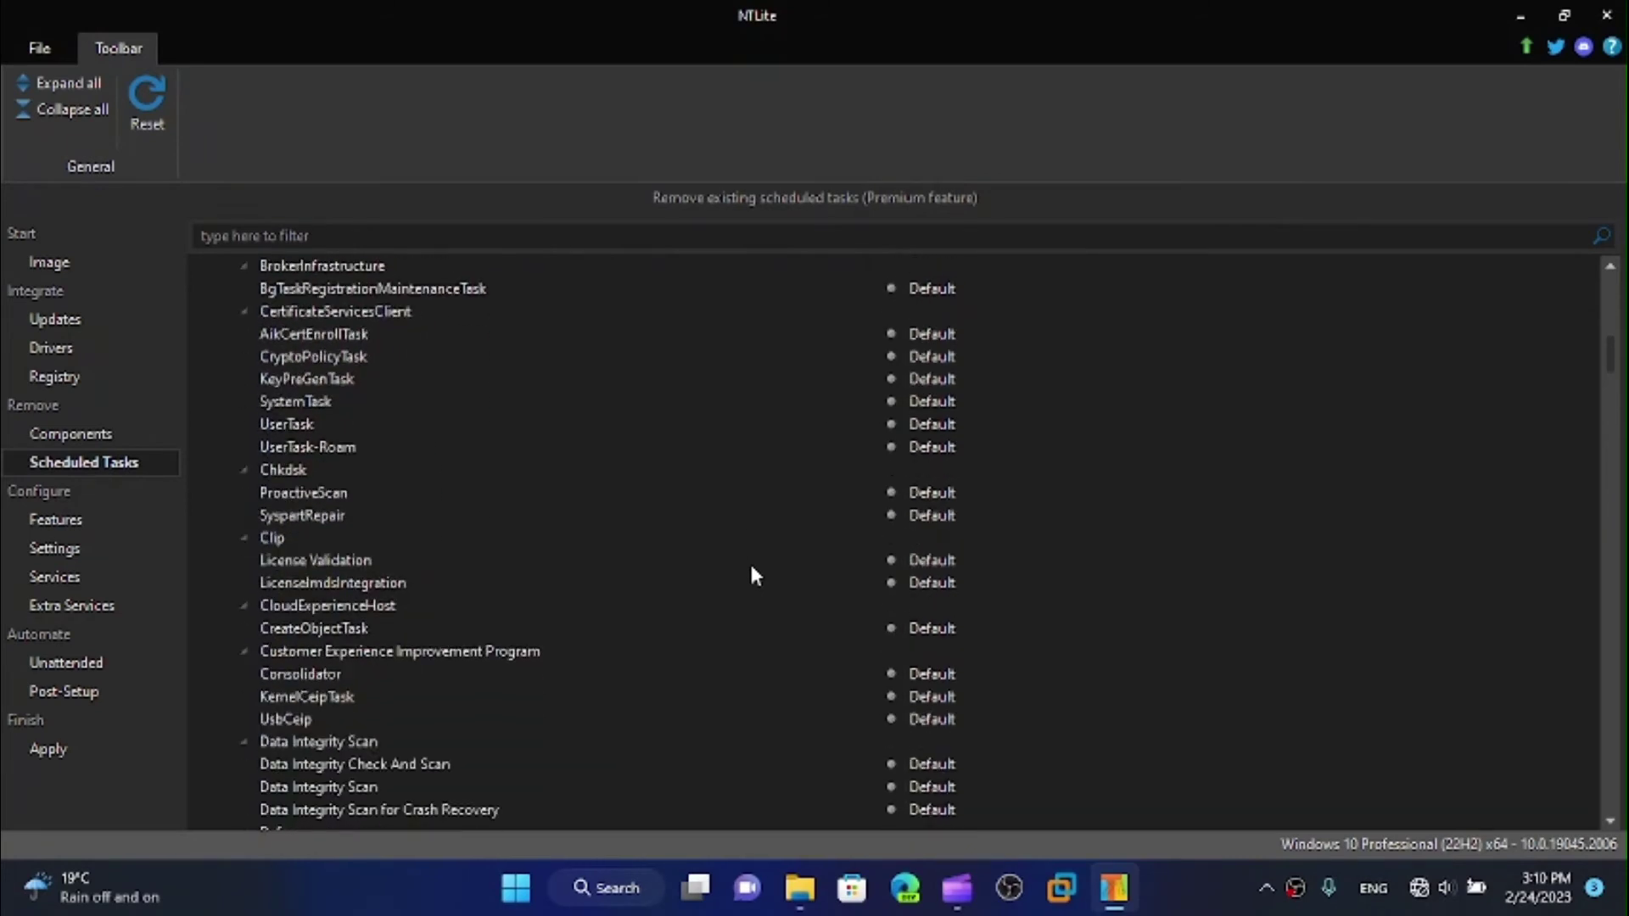
pyautogui.scroll(-7, 753, 575)
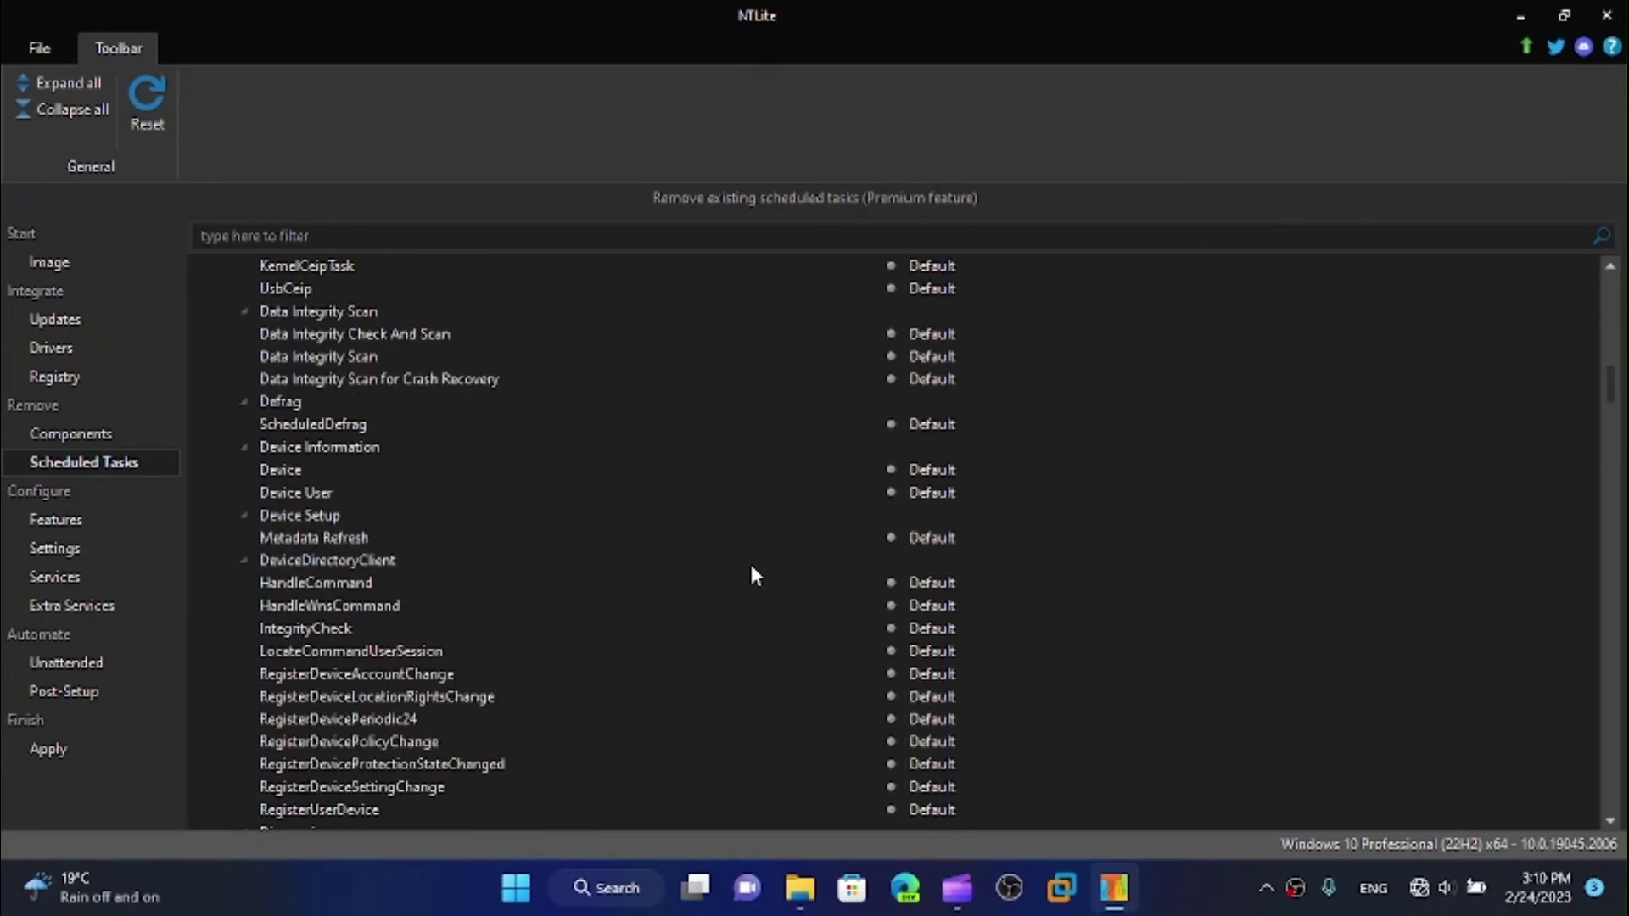
pyautogui.scroll(-5, 751, 568)
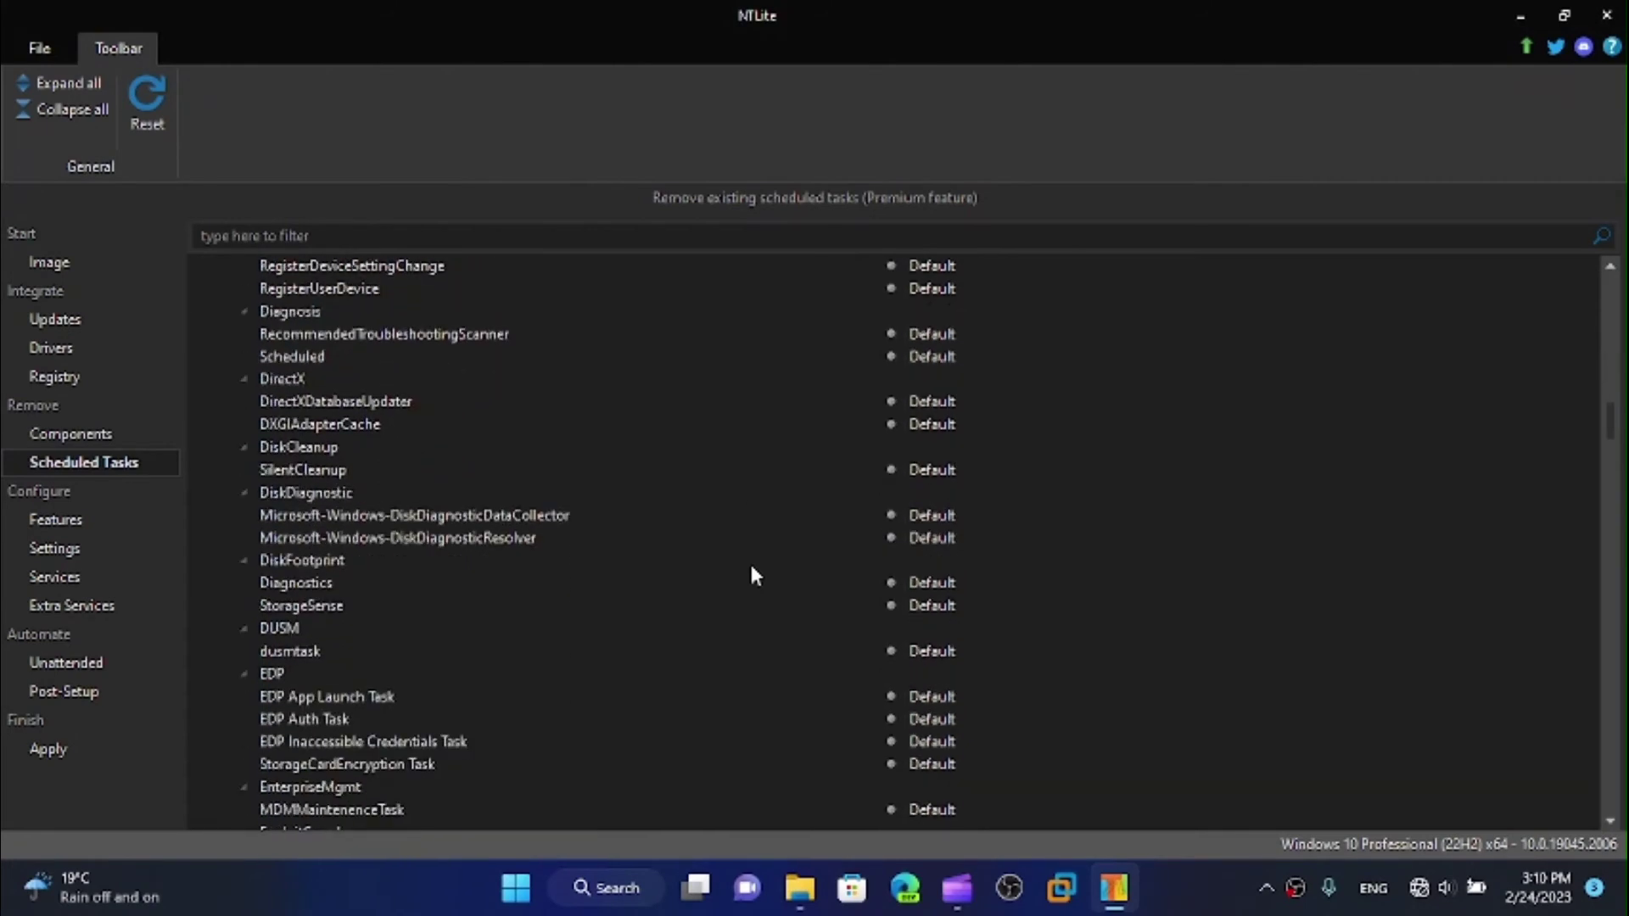
# On the Features page, tick Hyper-V and Remote Desktop Session Host, and untick Media Features.
pyautogui.click(56, 520)
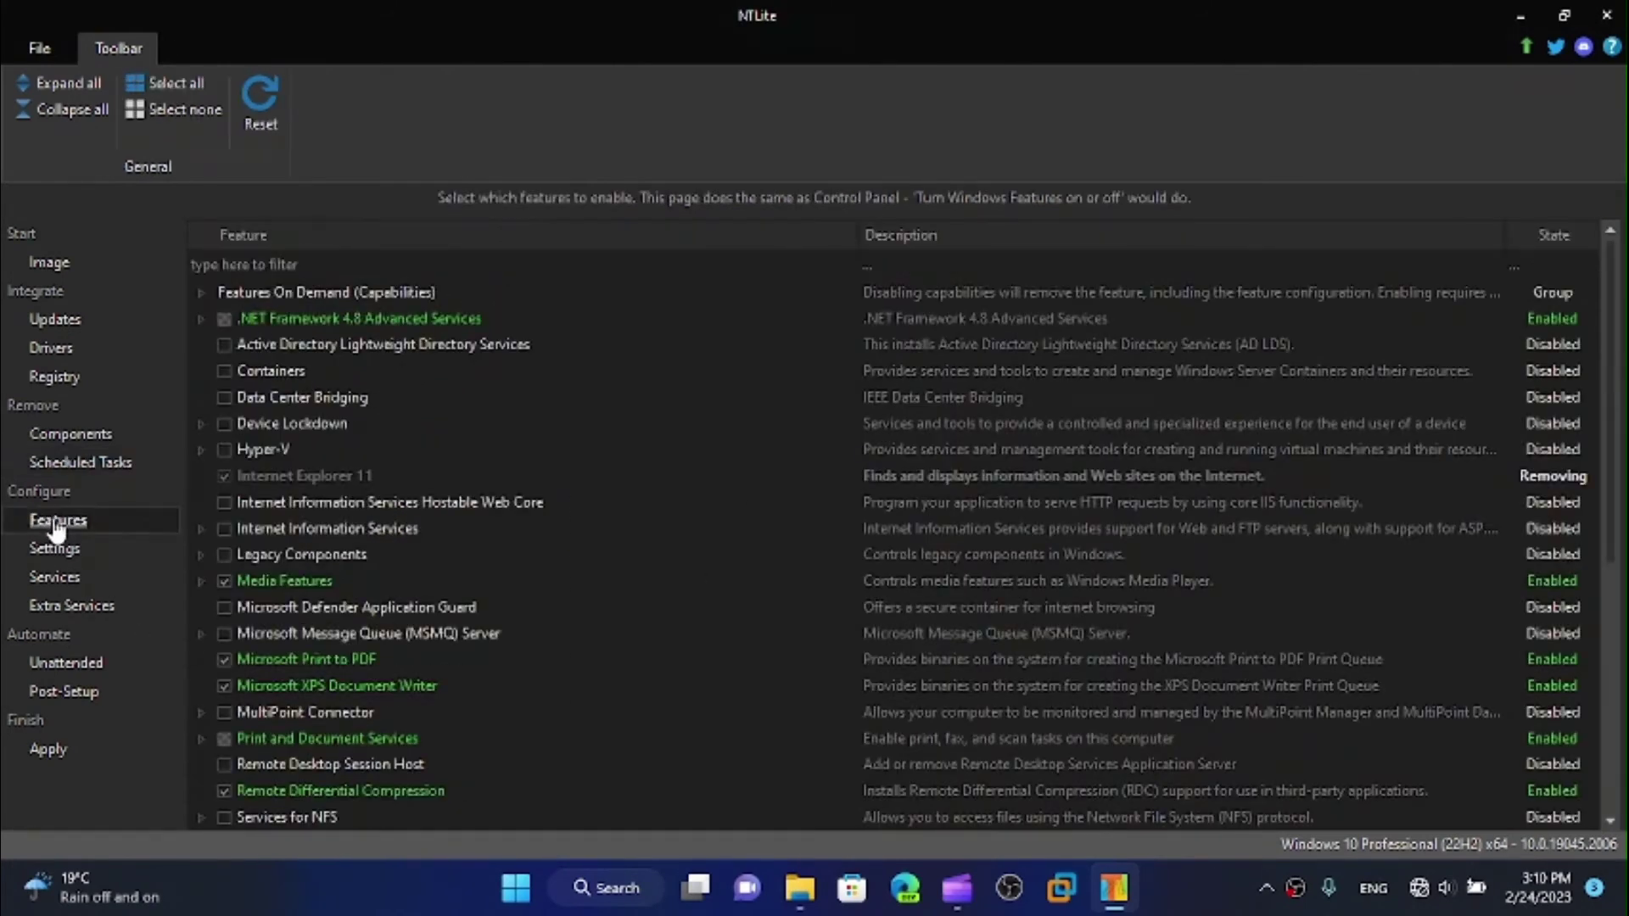
pyautogui.click(202, 318)
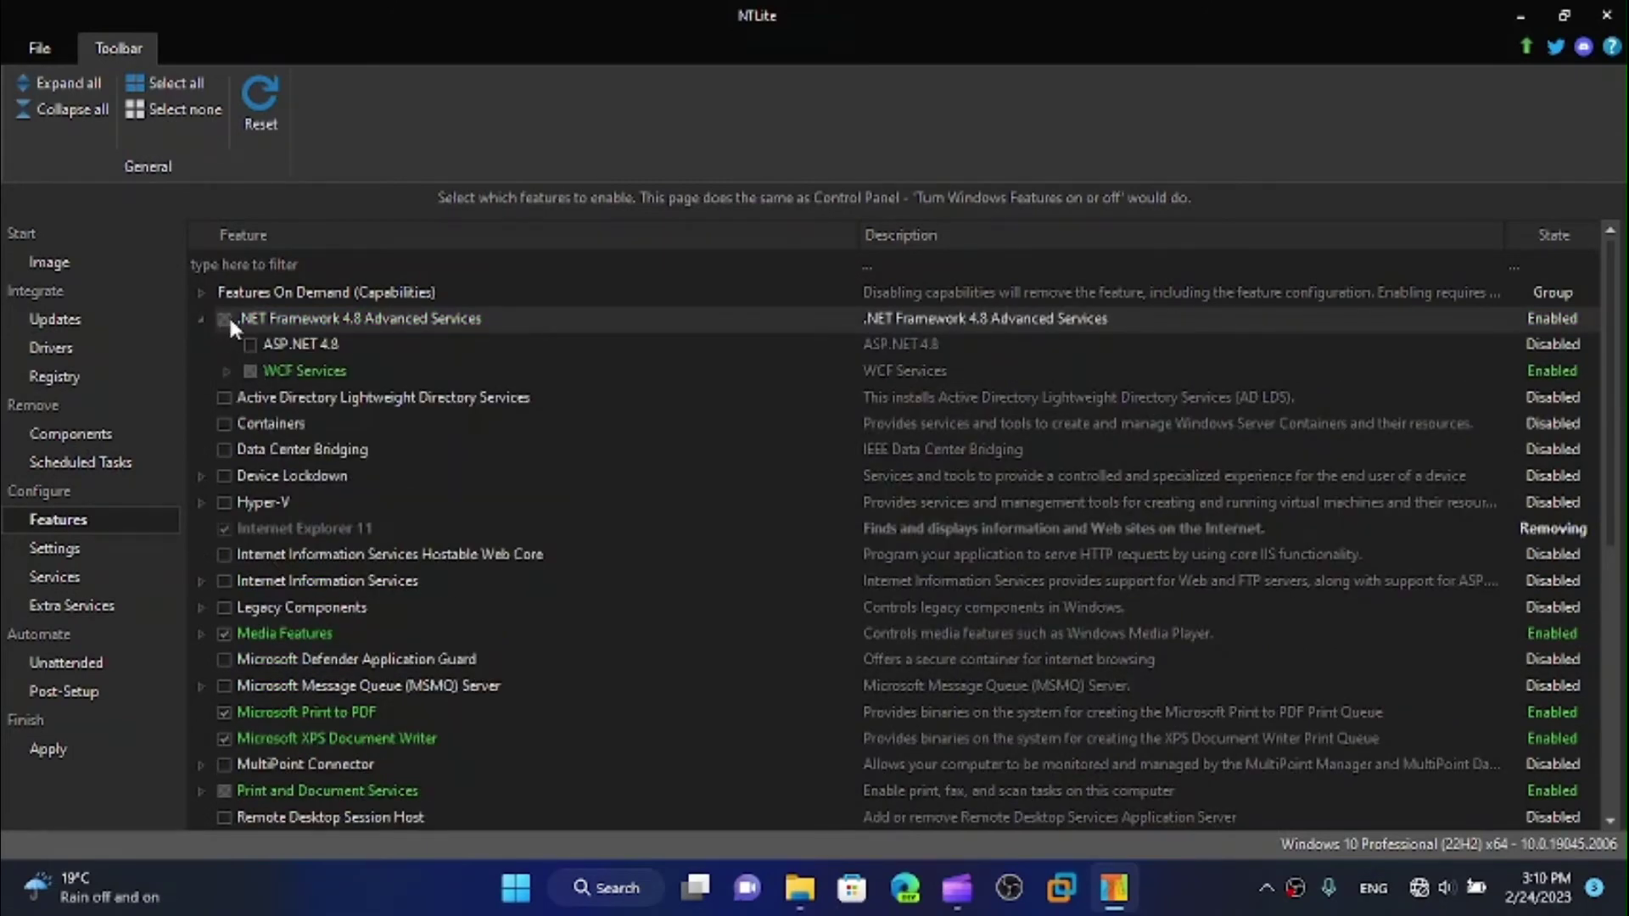
pyautogui.click(200, 319)
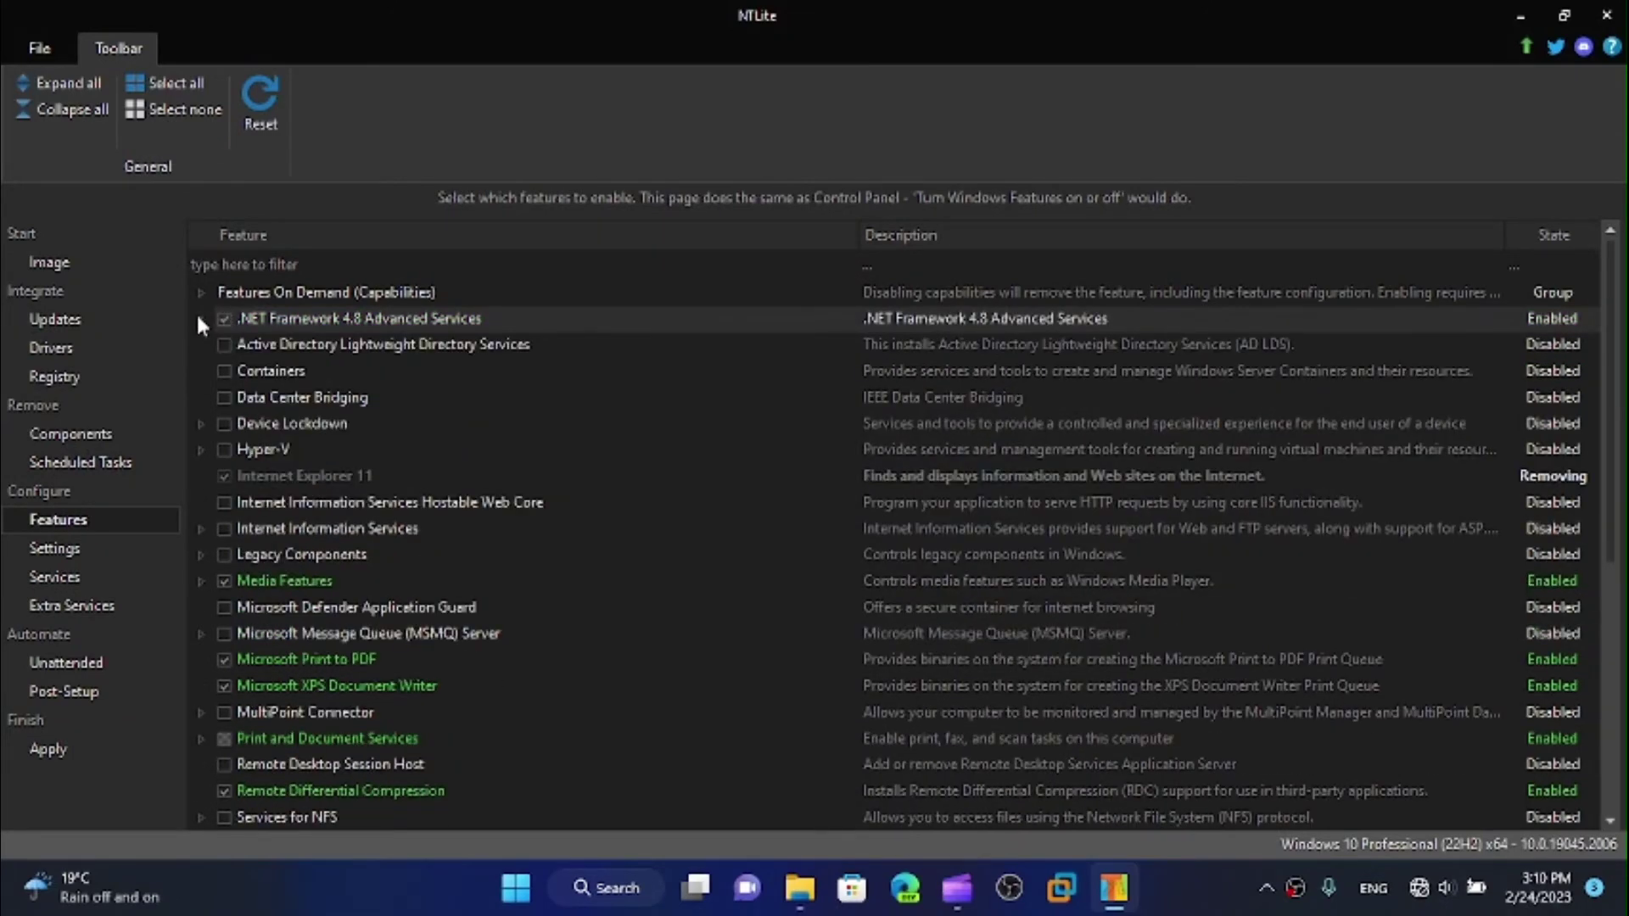
pyautogui.click(226, 445)
pyautogui.scroll(-5, 466, 553)
pyautogui.scroll(3, 411, 504)
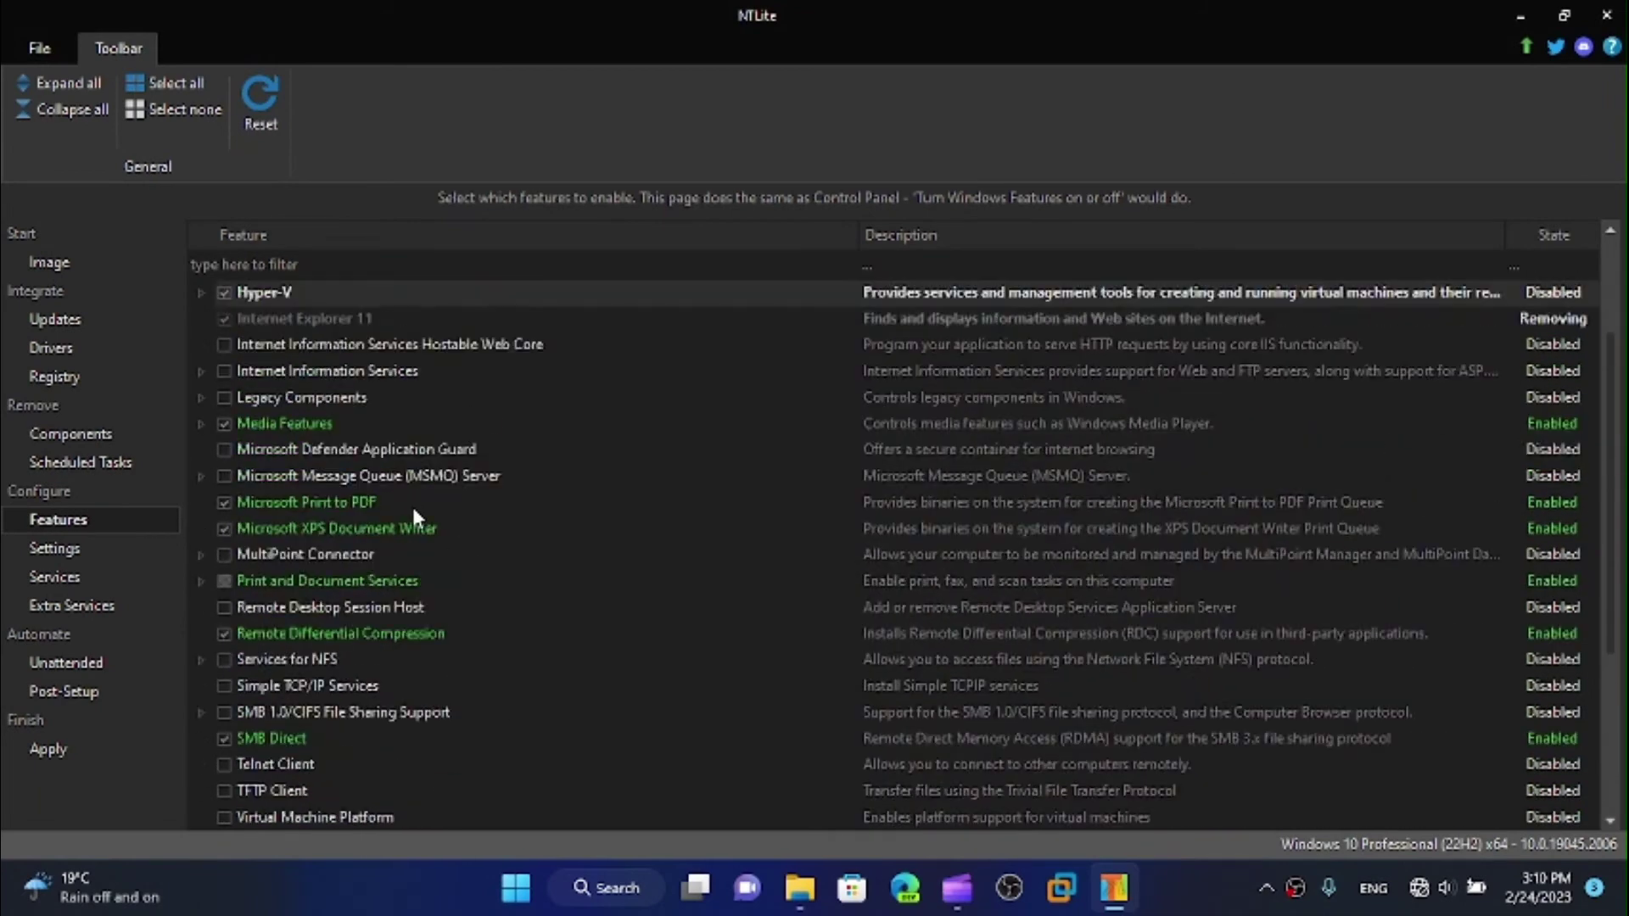
pyautogui.click(225, 422)
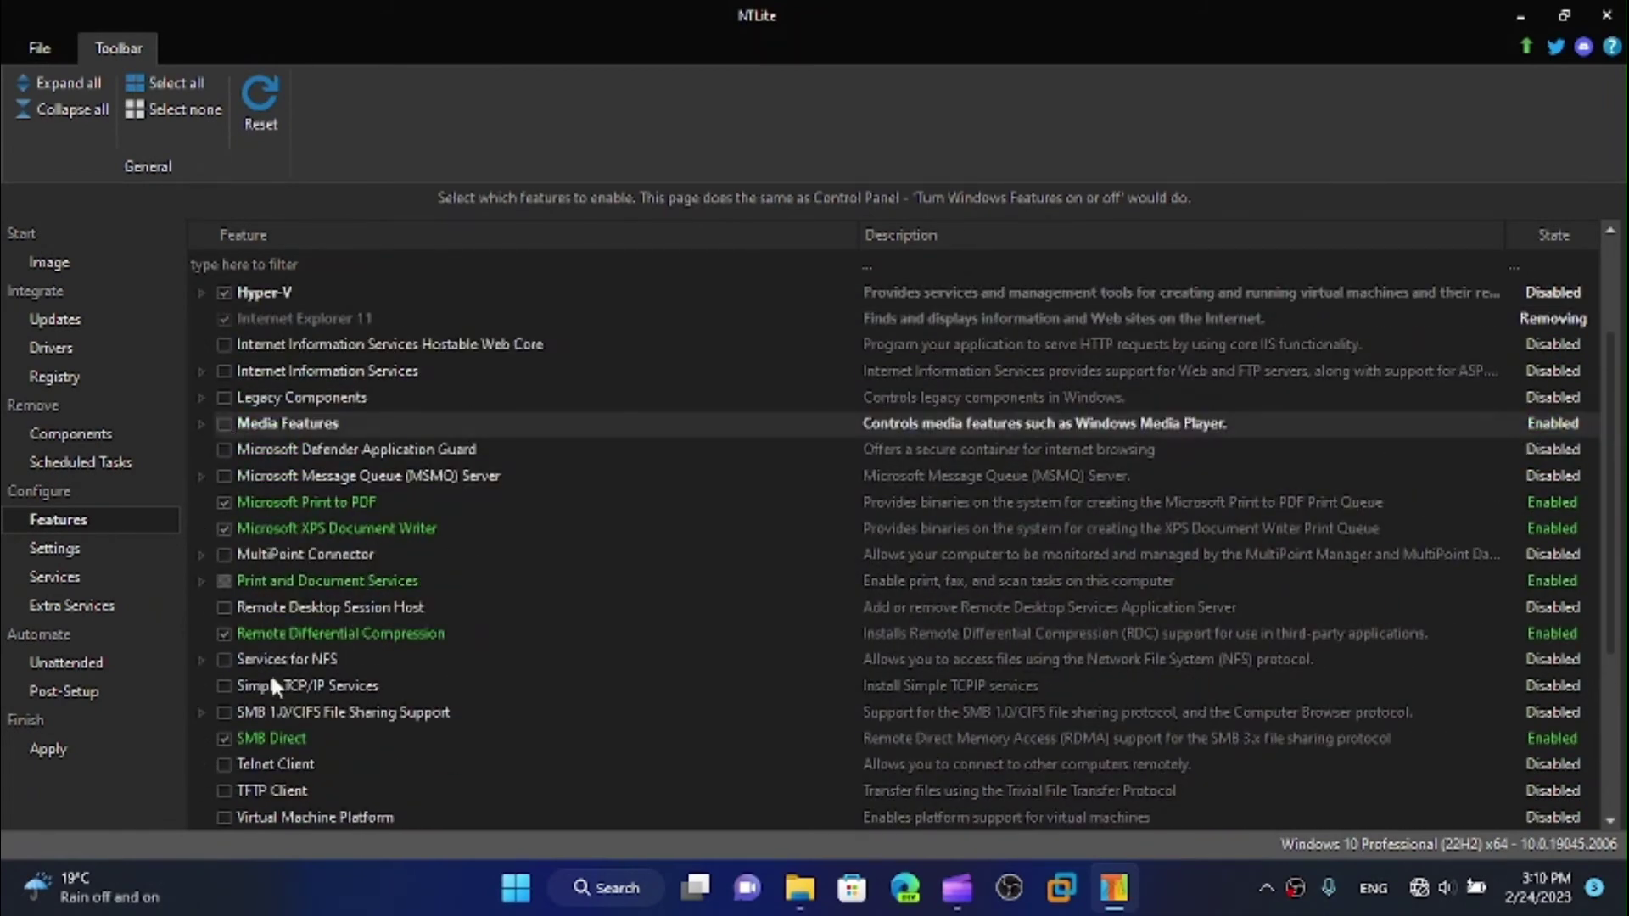
pyautogui.scroll(-3, 241, 700)
pyautogui.click(224, 371)
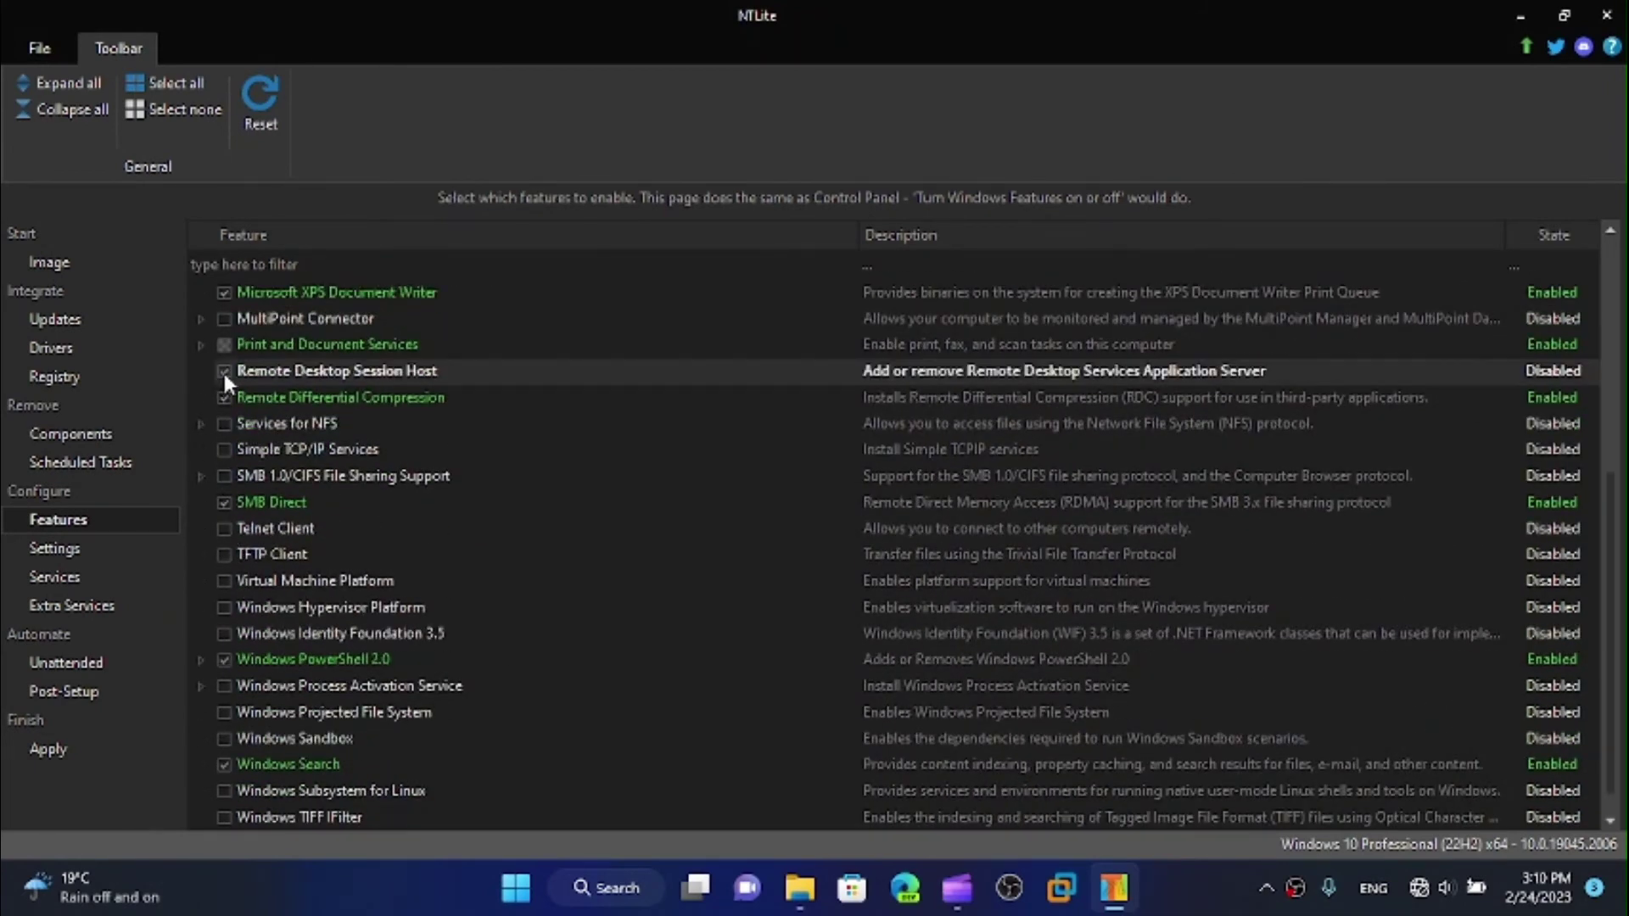
pyautogui.scroll(-1, 502, 378)
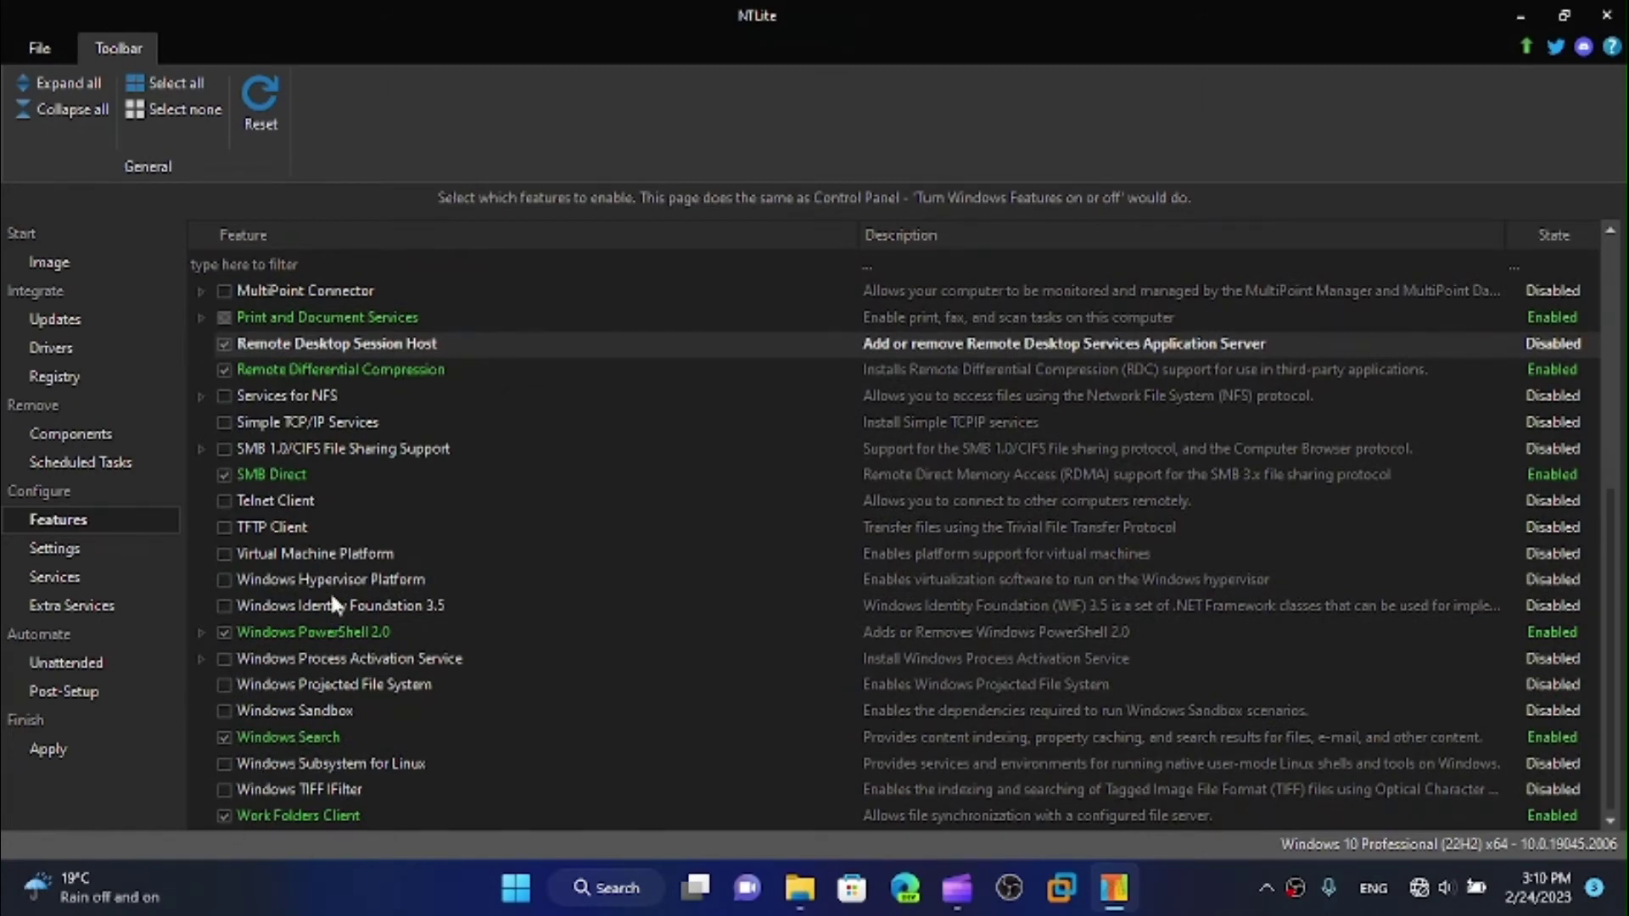
pyautogui.scroll(5, 310, 475)
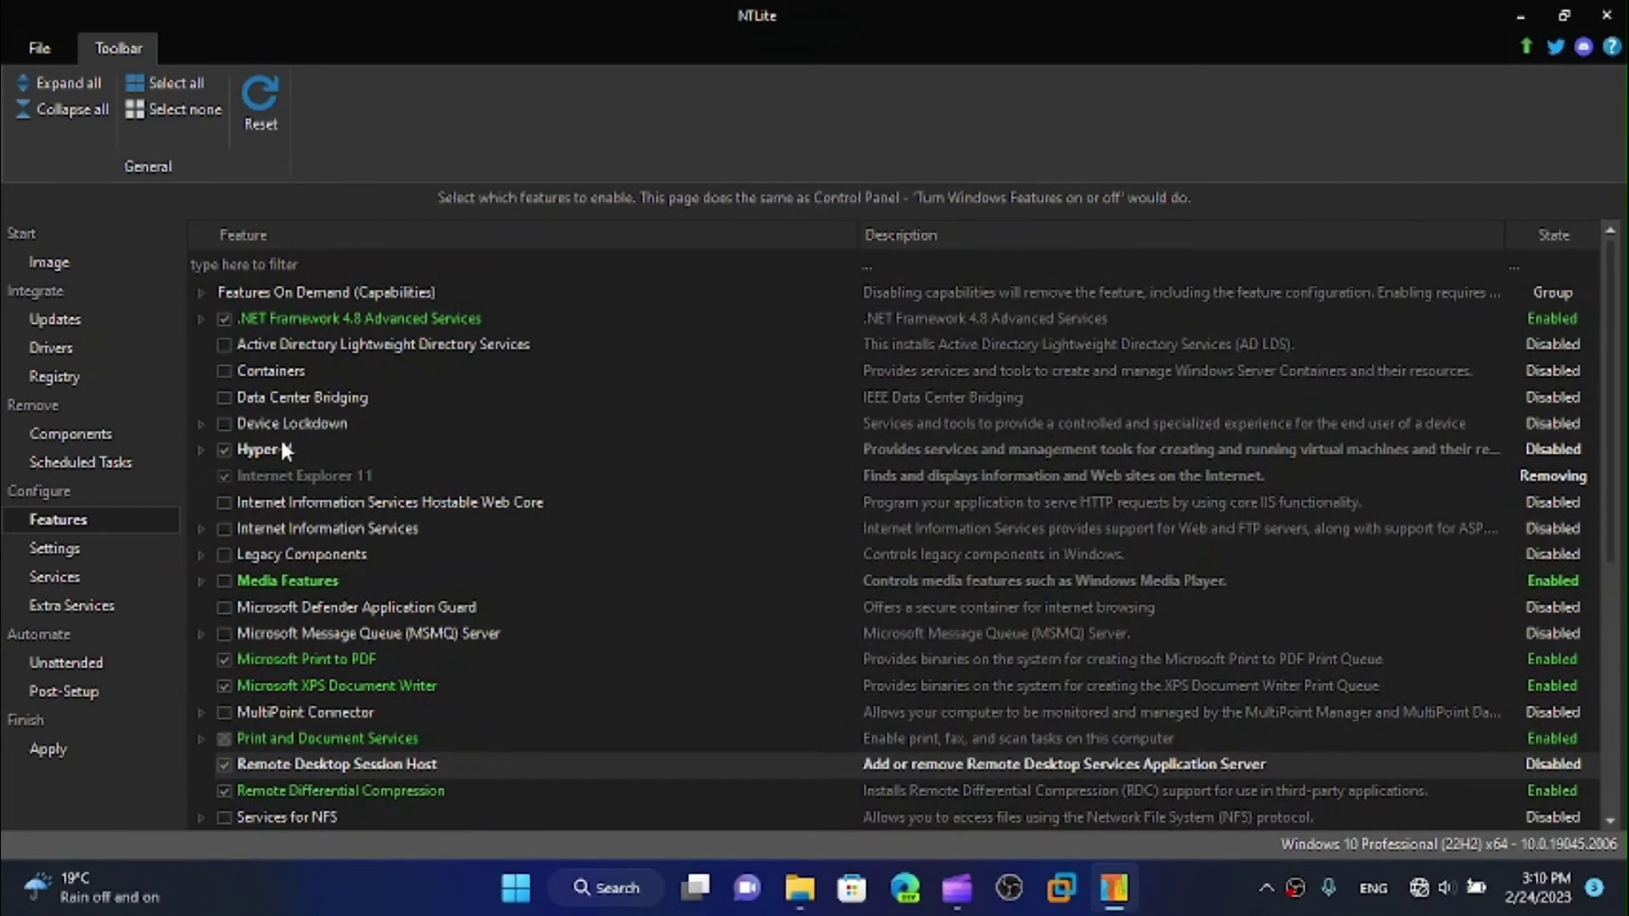
# Enable the Computer, Network and Recycle Bin desktop icons in Desktop settings.
pyautogui.click(64, 552)
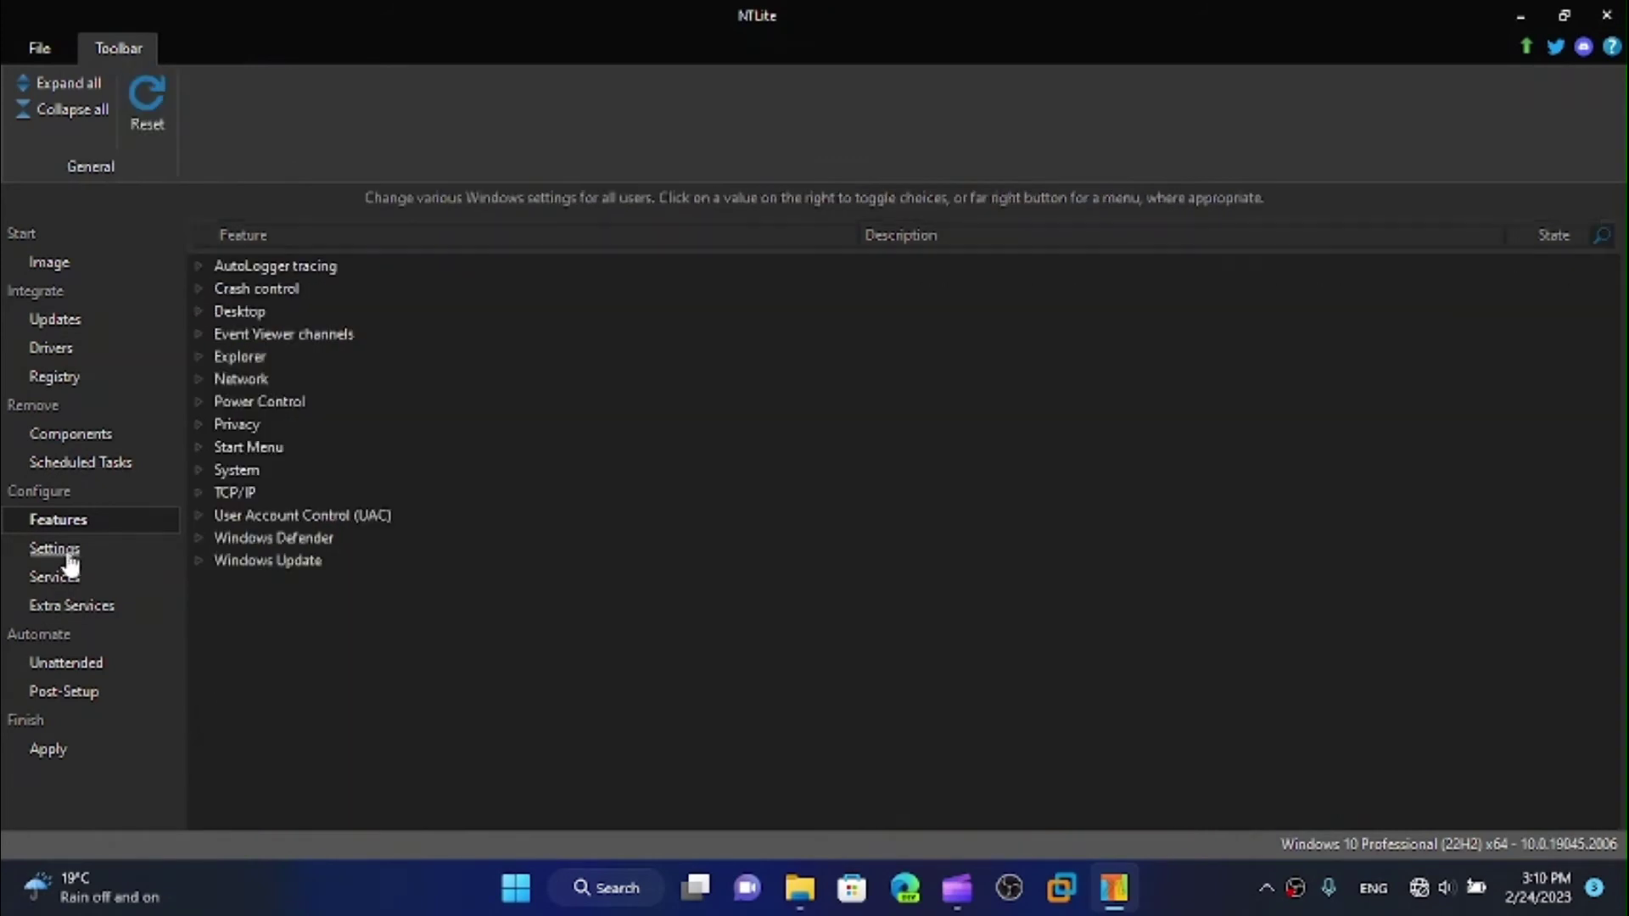
pyautogui.click(196, 267)
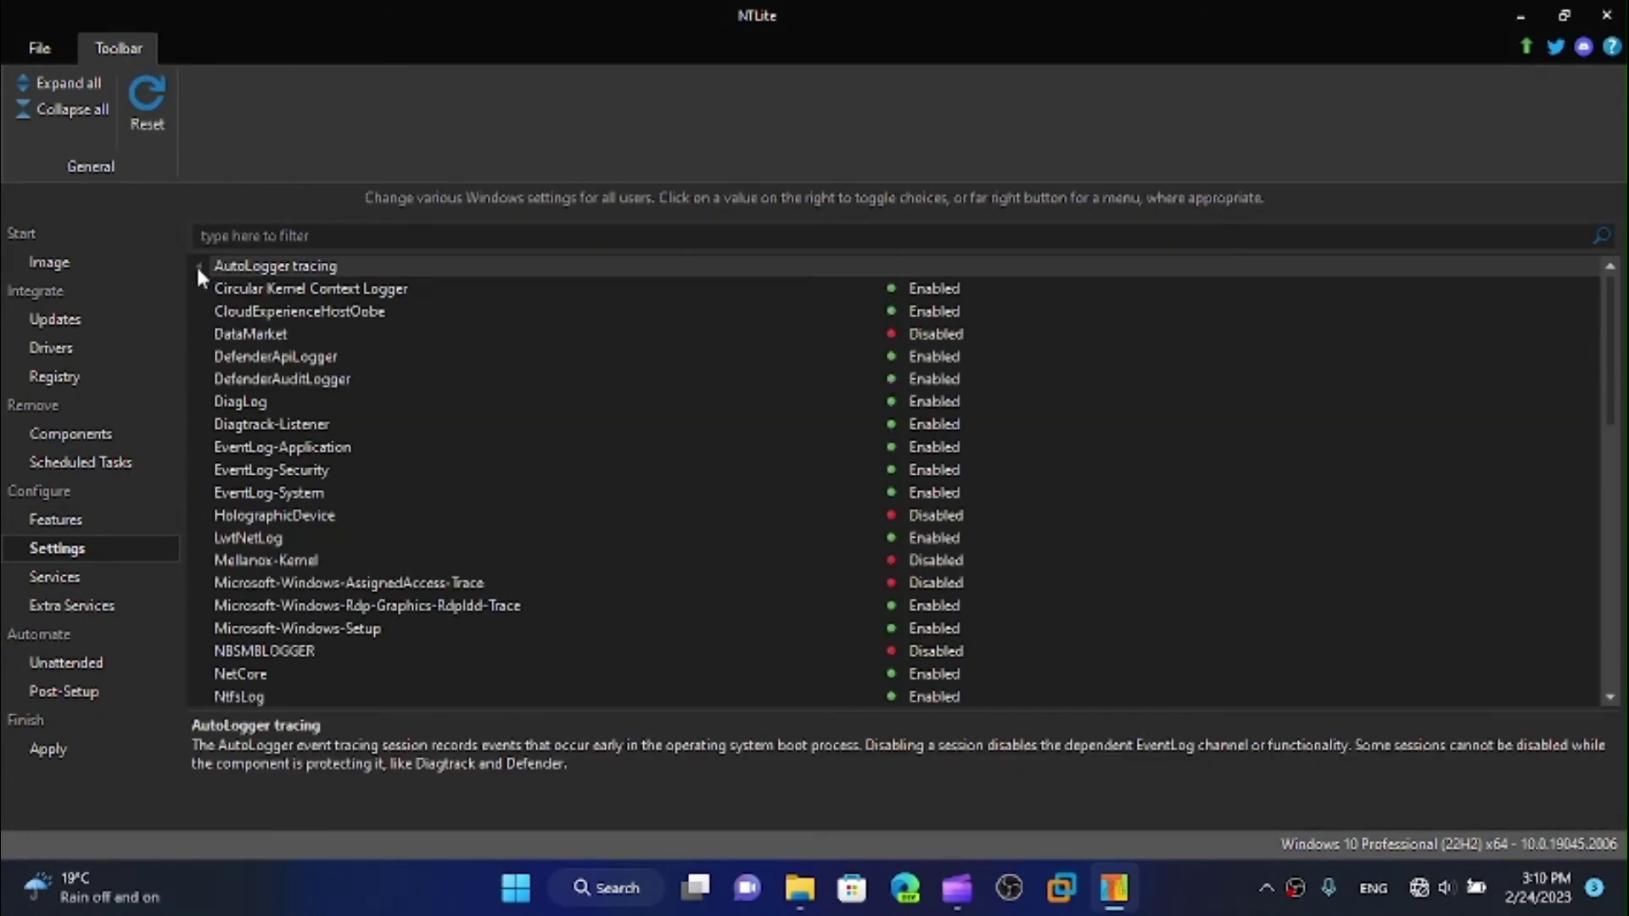
pyautogui.click(197, 267)
pyautogui.click(197, 289)
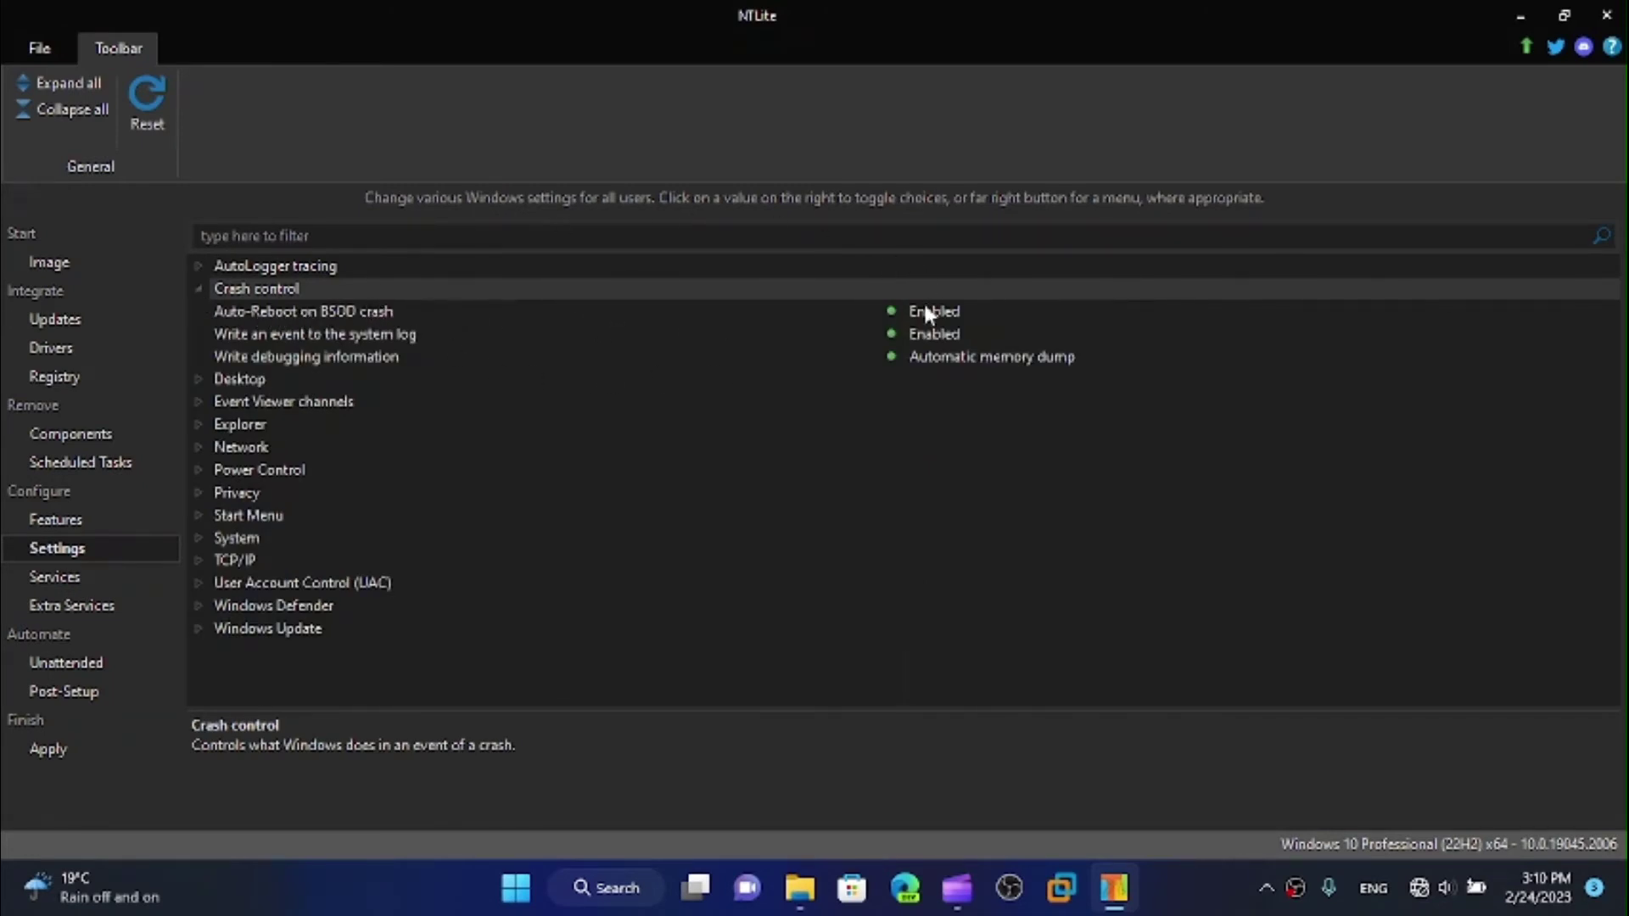
pyautogui.click(201, 289)
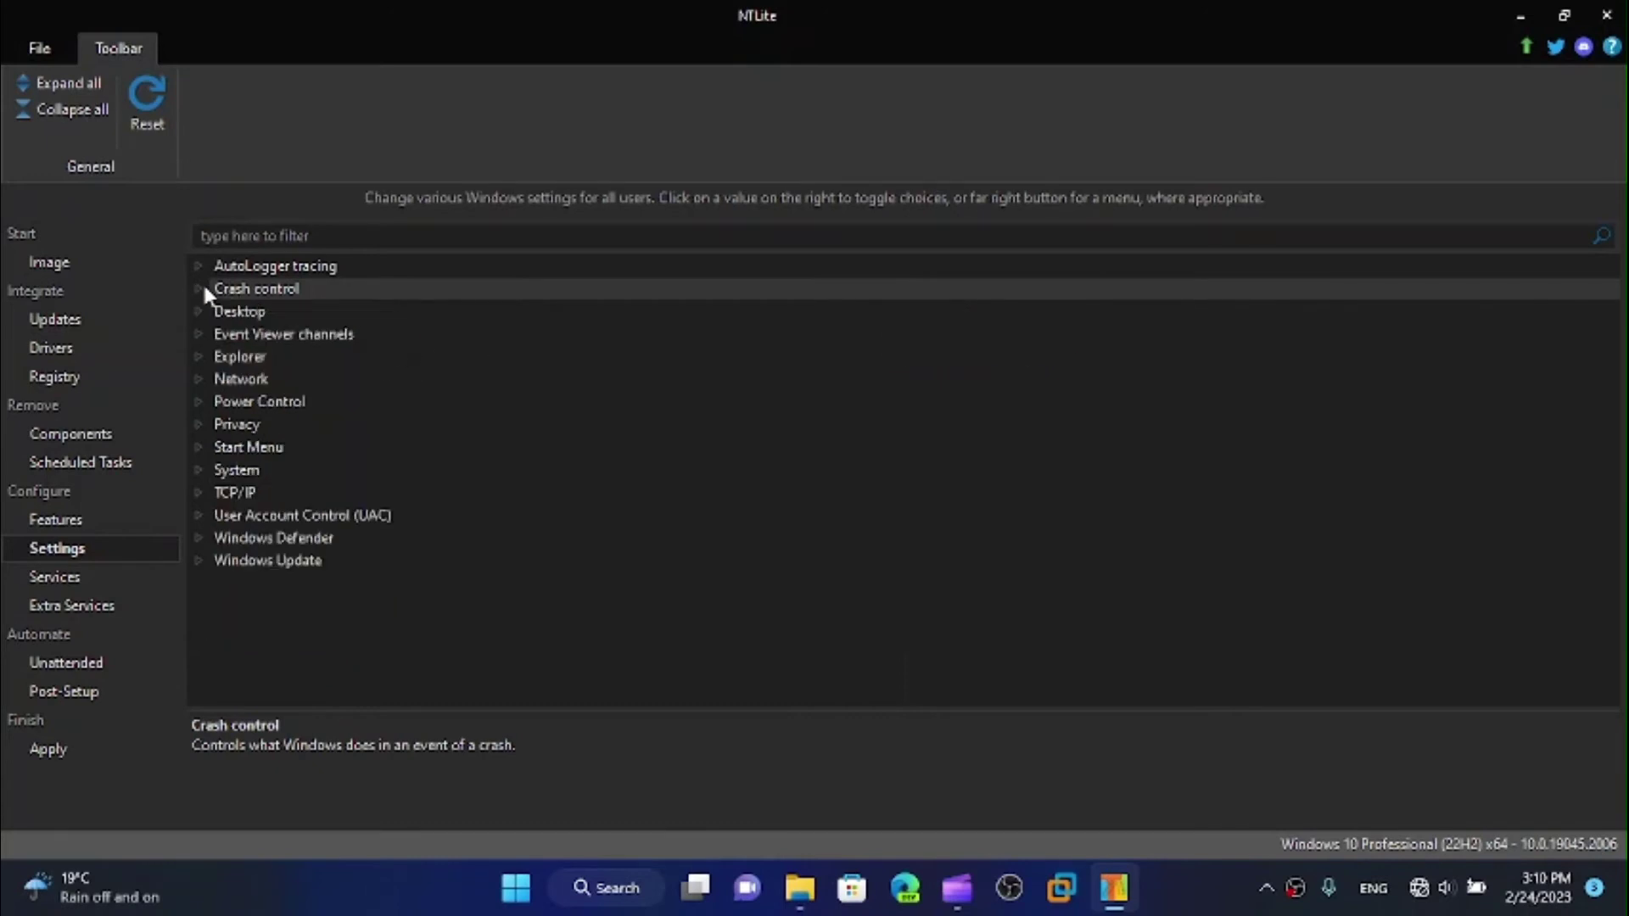
pyautogui.click(200, 311)
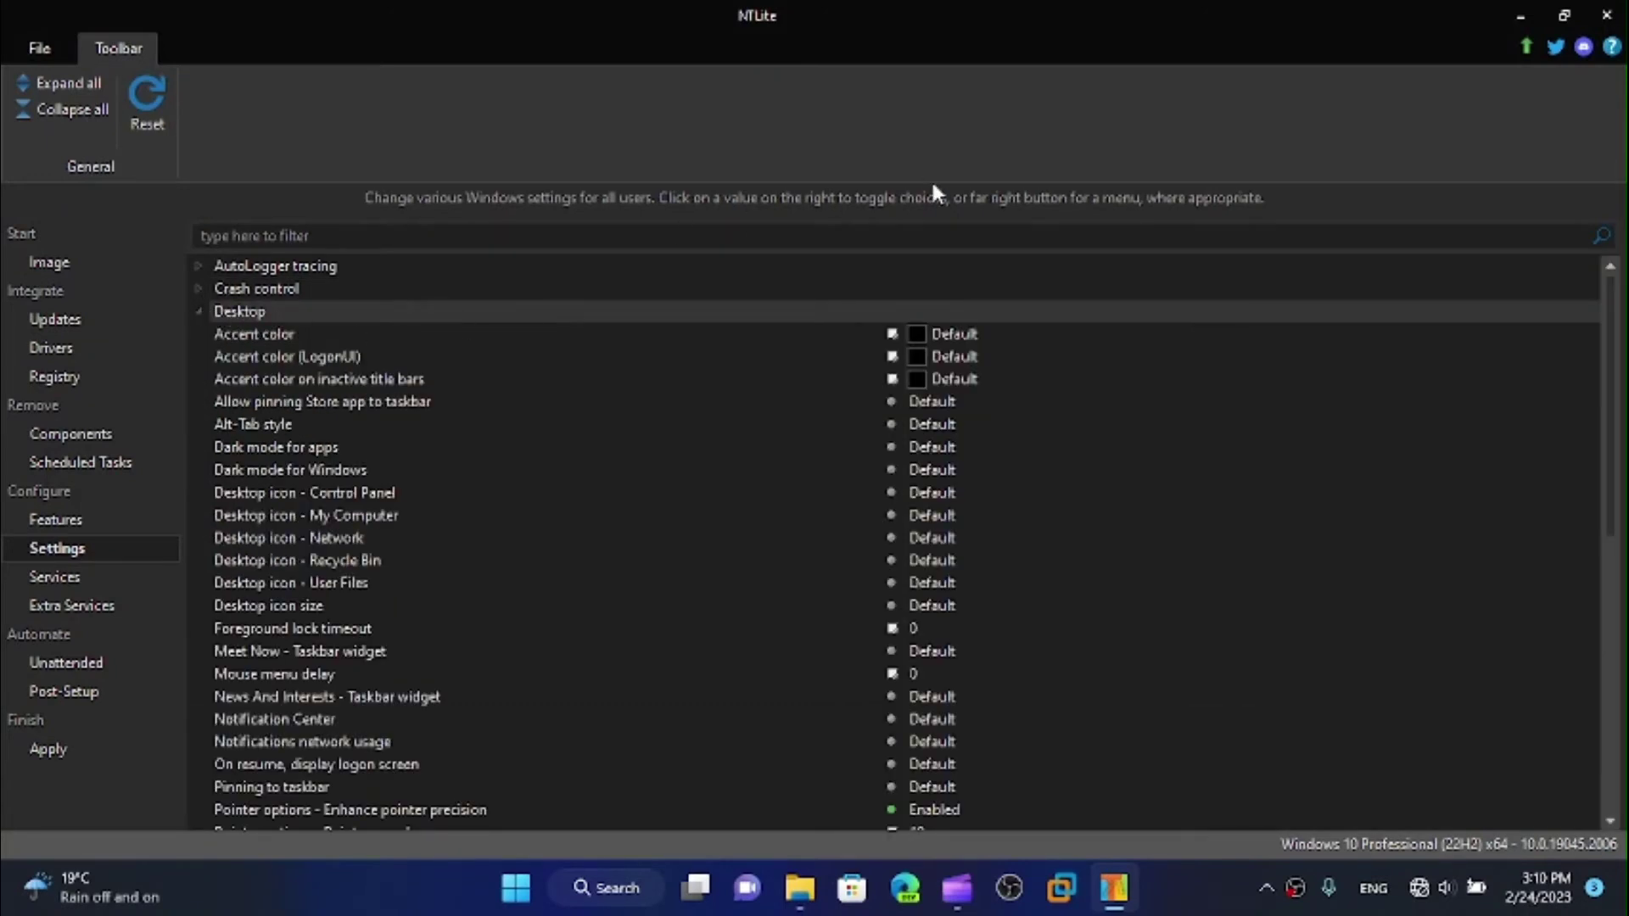
pyautogui.click(931, 516)
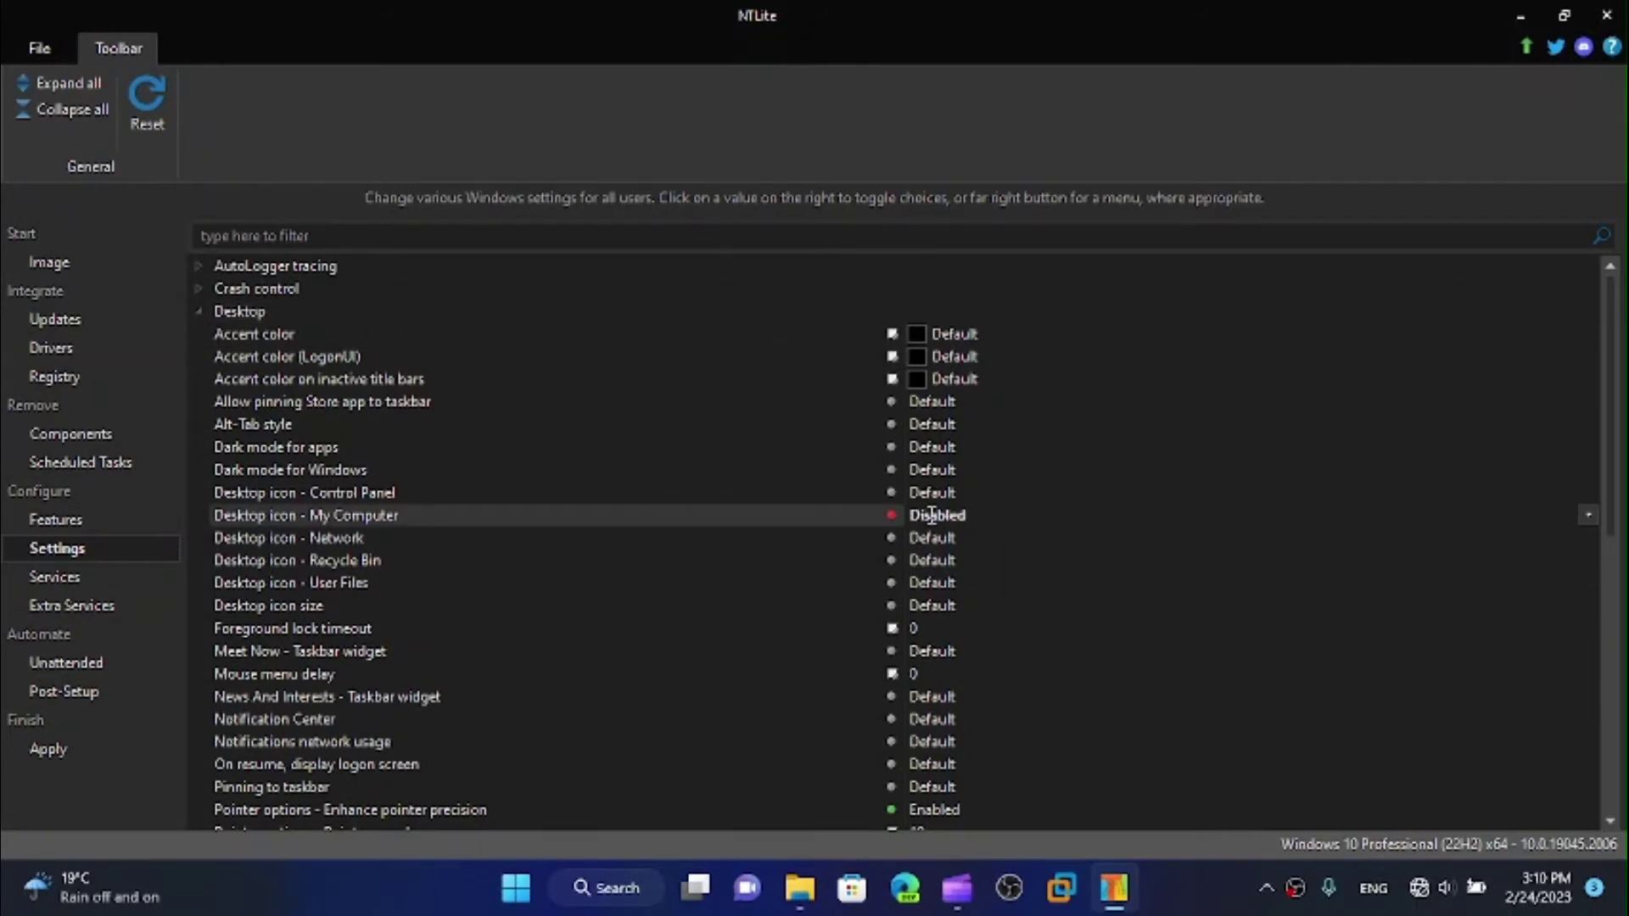
pyautogui.click(927, 512)
pyautogui.click(927, 540)
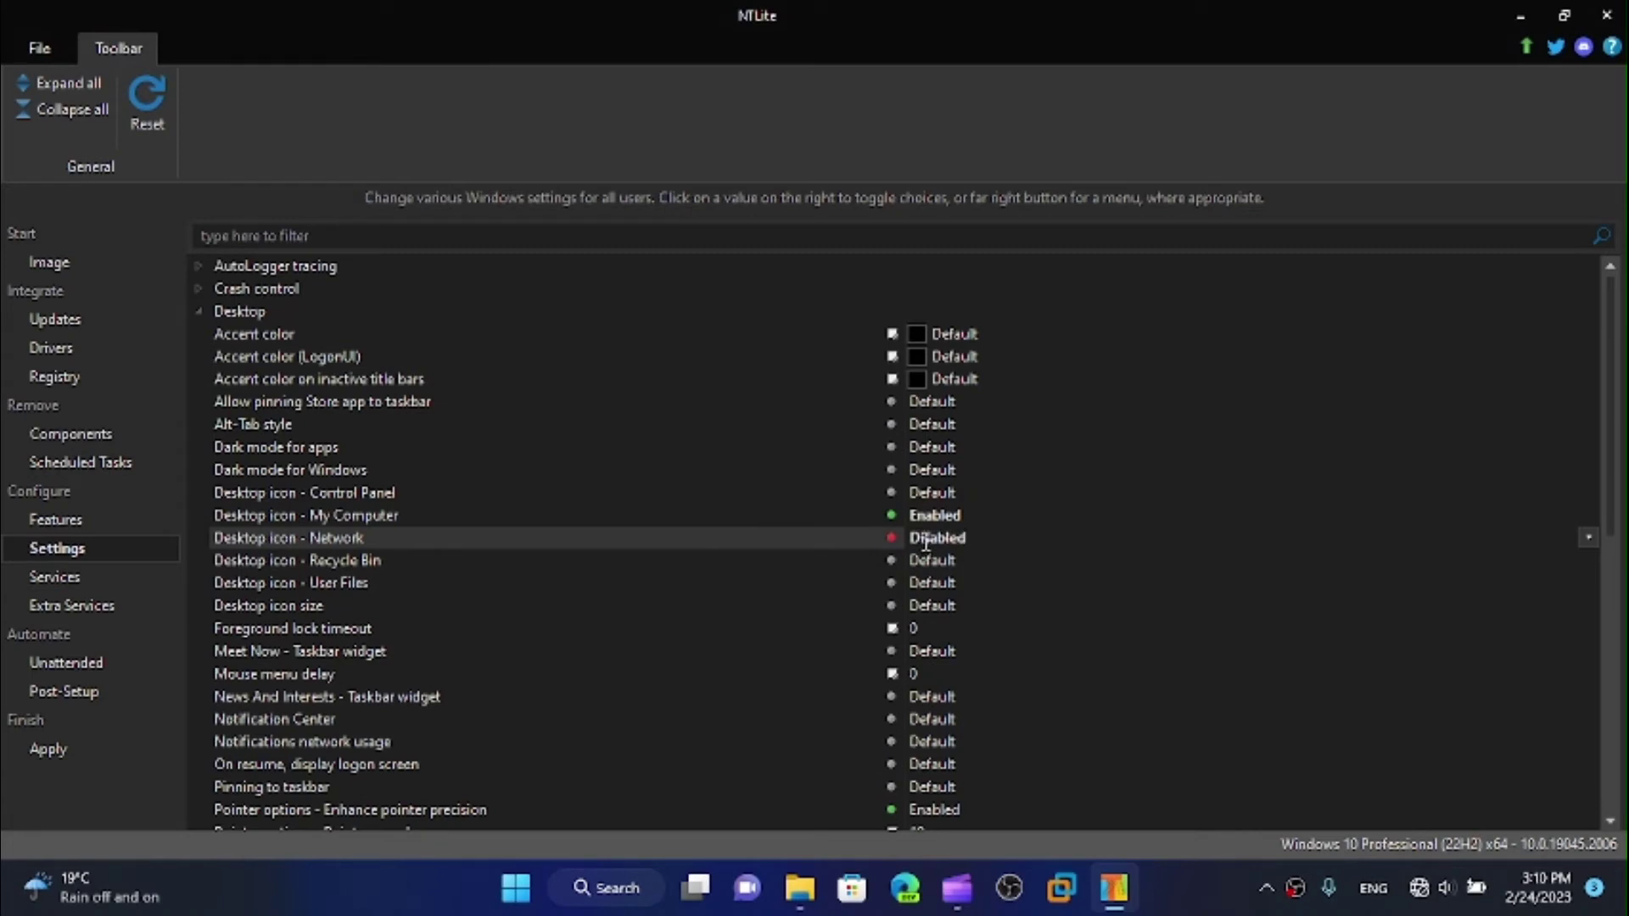
pyautogui.click(926, 539)
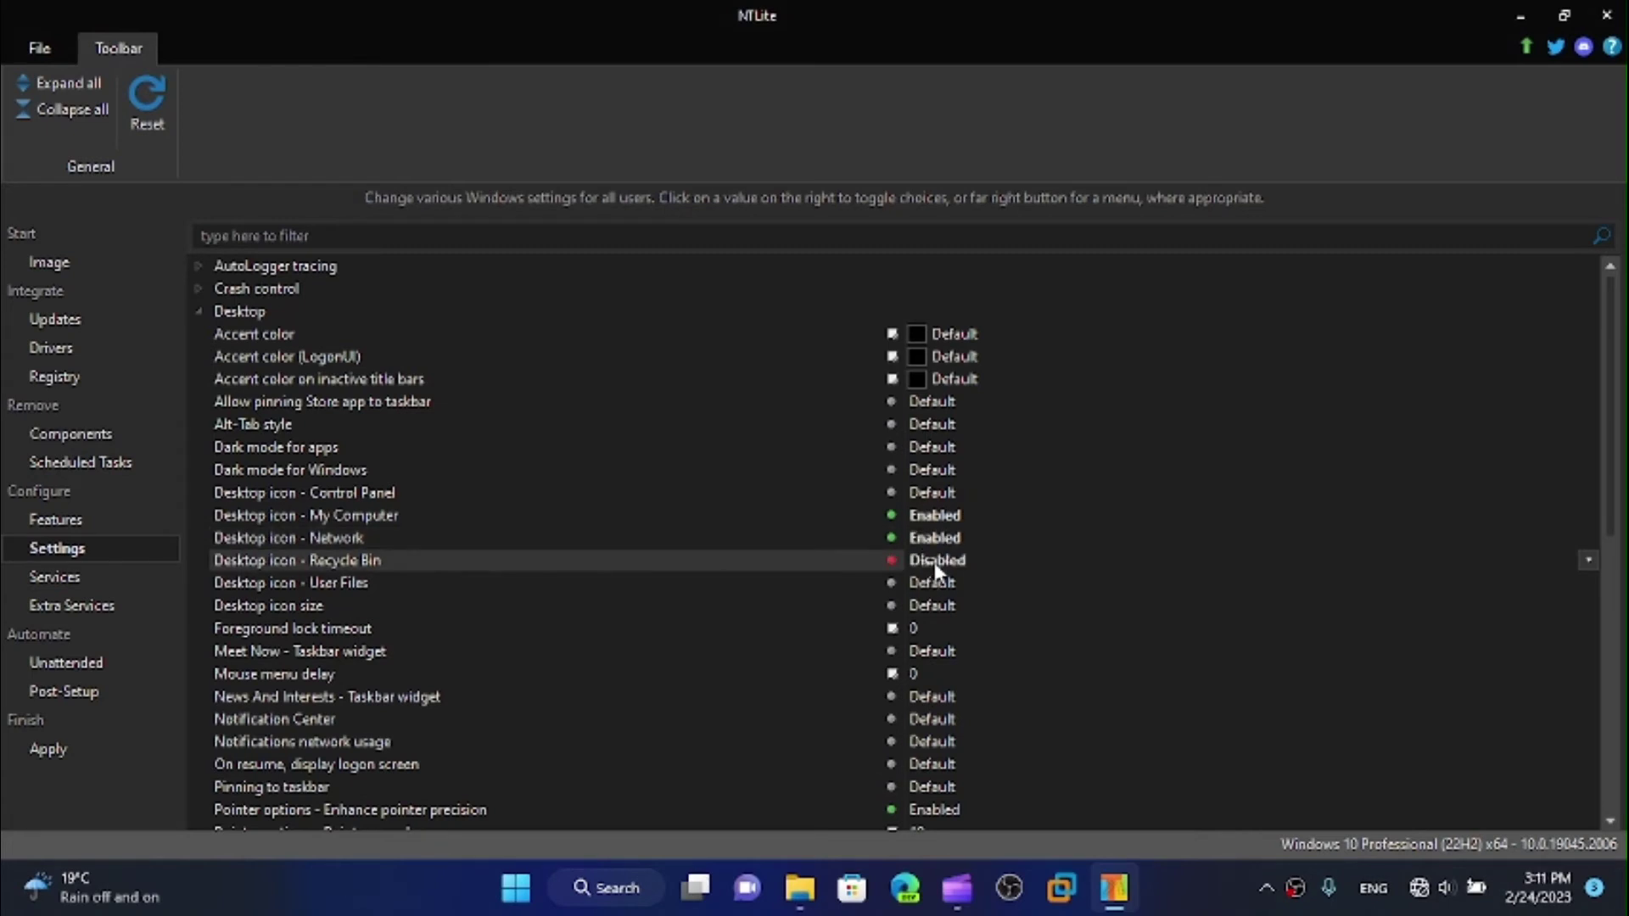
pyautogui.click(933, 560)
pyautogui.click(937, 560)
# Enable Dark mode and the Control Panel icon, and set desktop icon size to Extra Large.
pyautogui.click(933, 490)
pyautogui.click(930, 488)
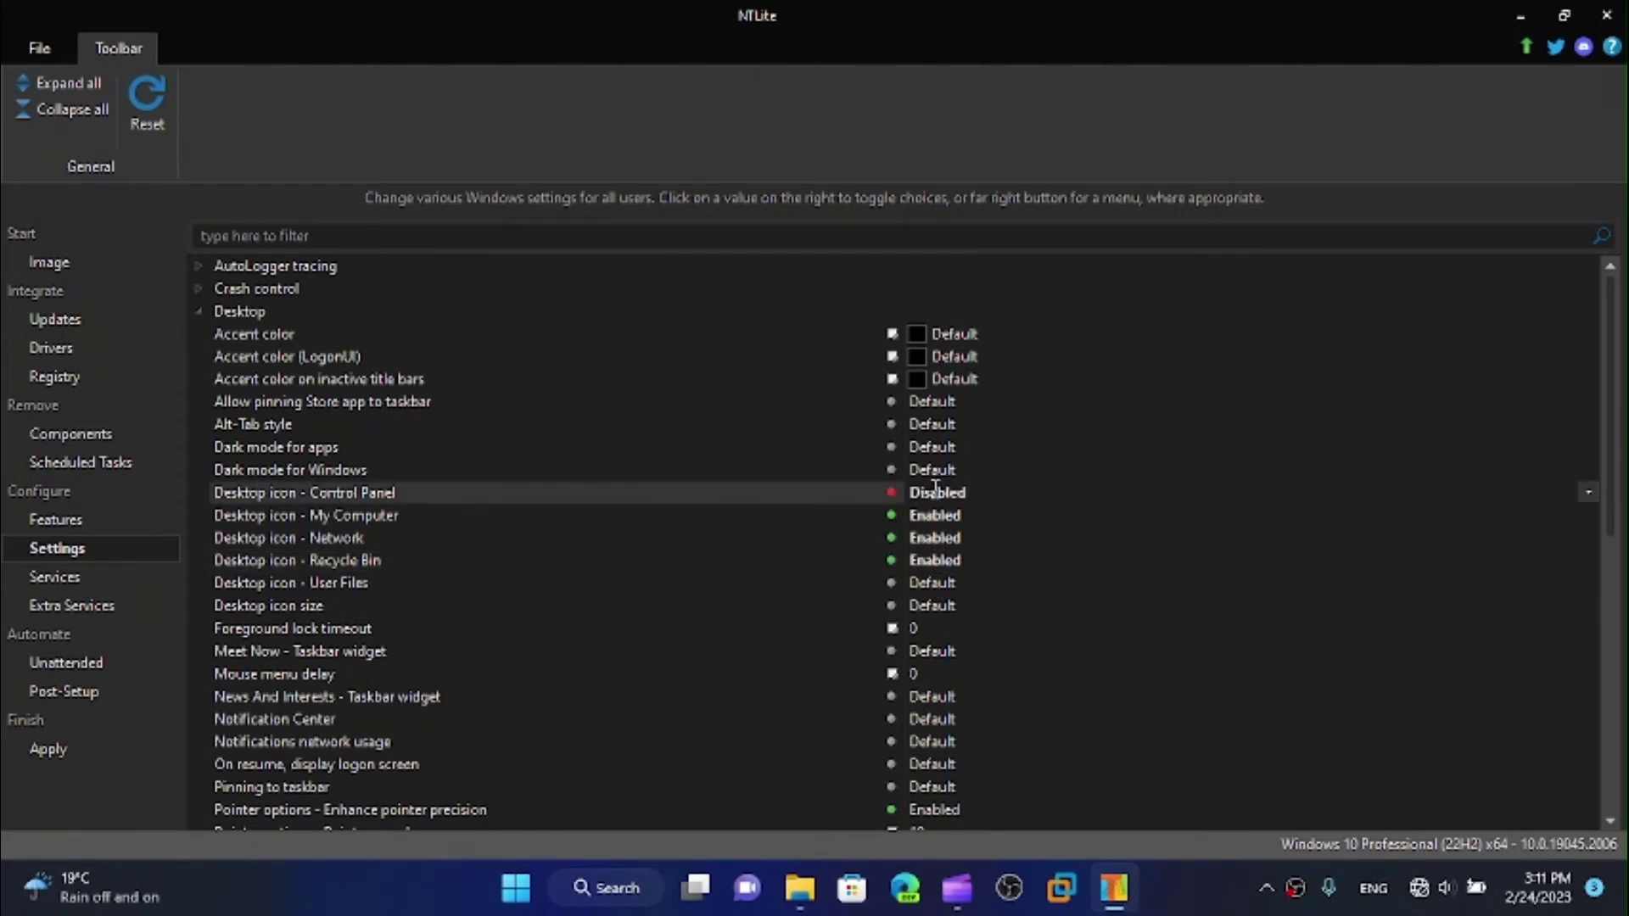
pyautogui.click(921, 468)
pyautogui.click(921, 469)
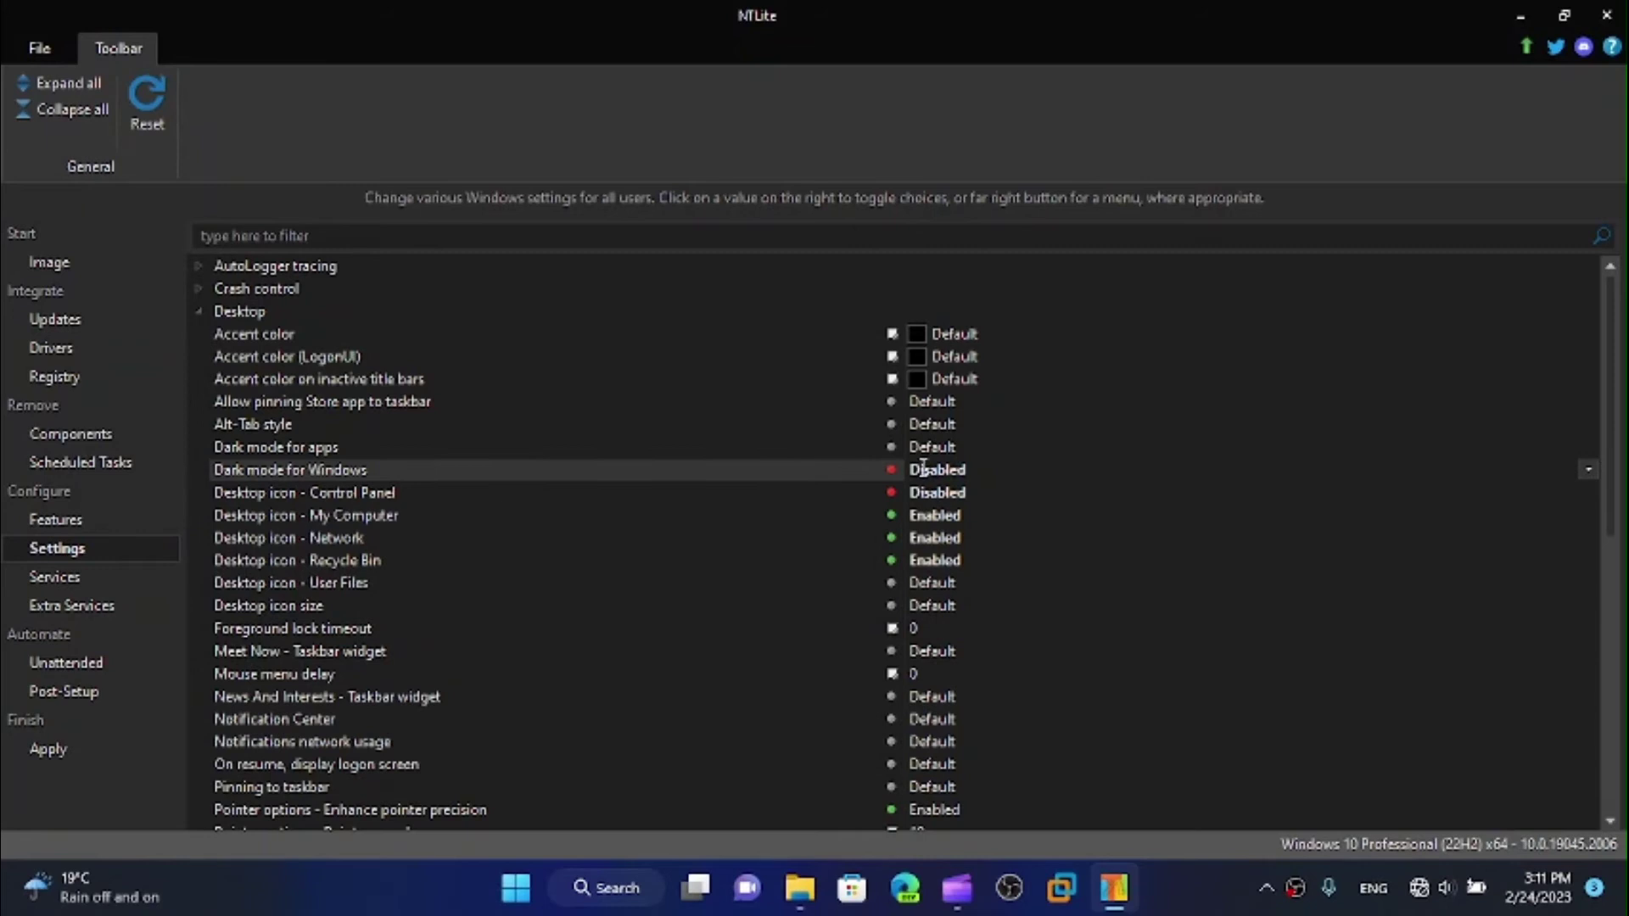
pyautogui.click(924, 470)
pyautogui.click(937, 492)
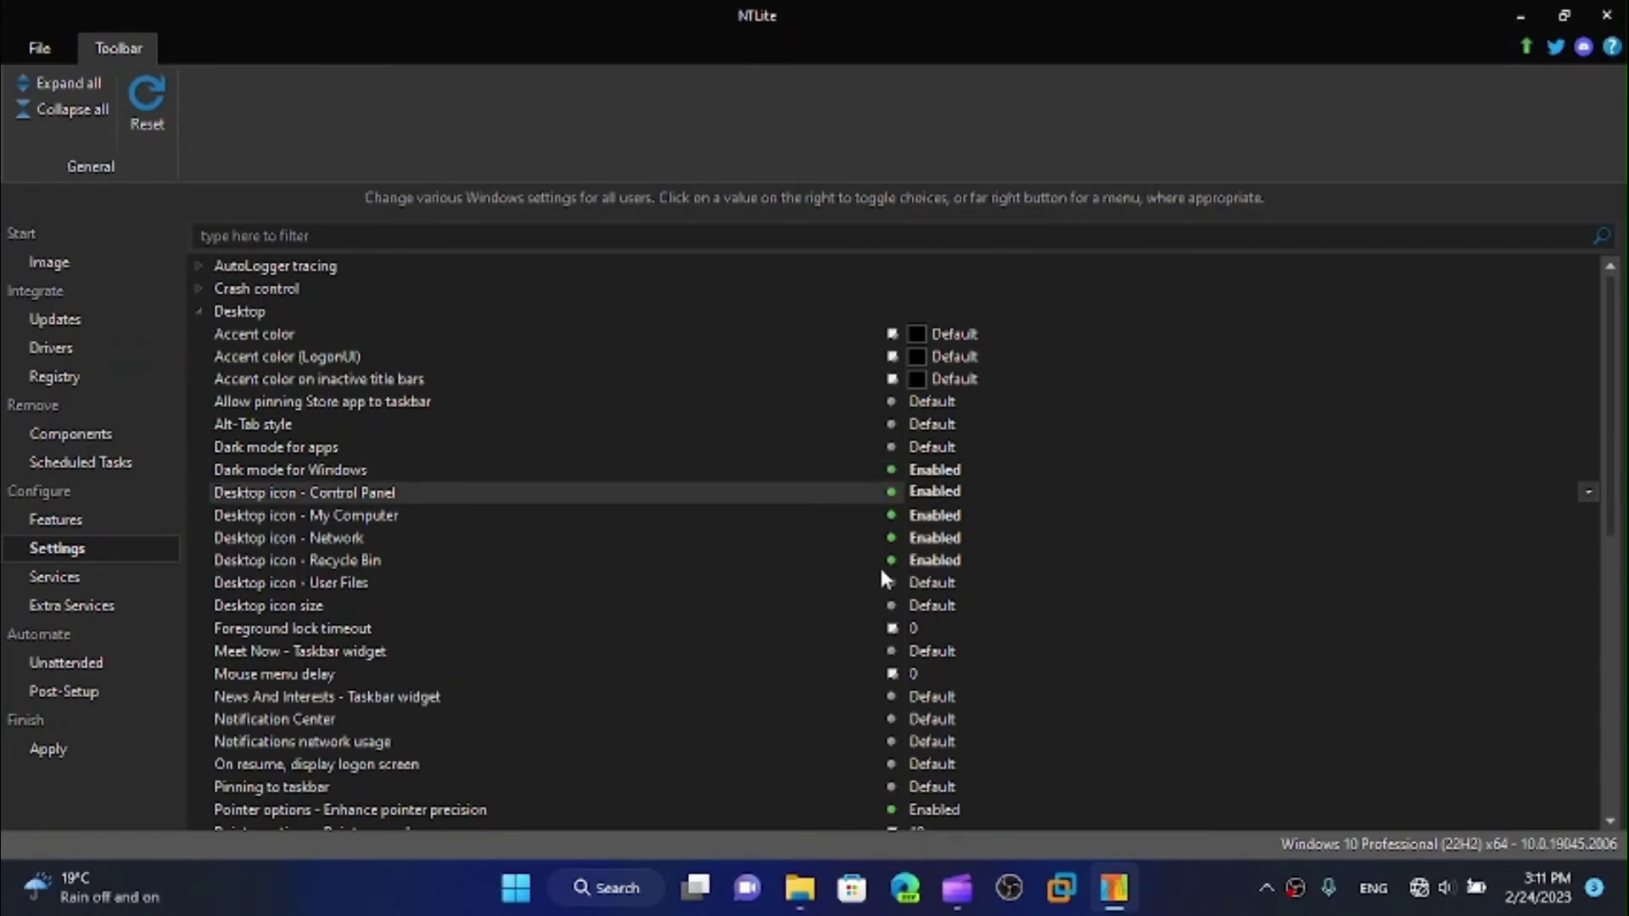
pyautogui.click(921, 605)
pyautogui.click(921, 604)
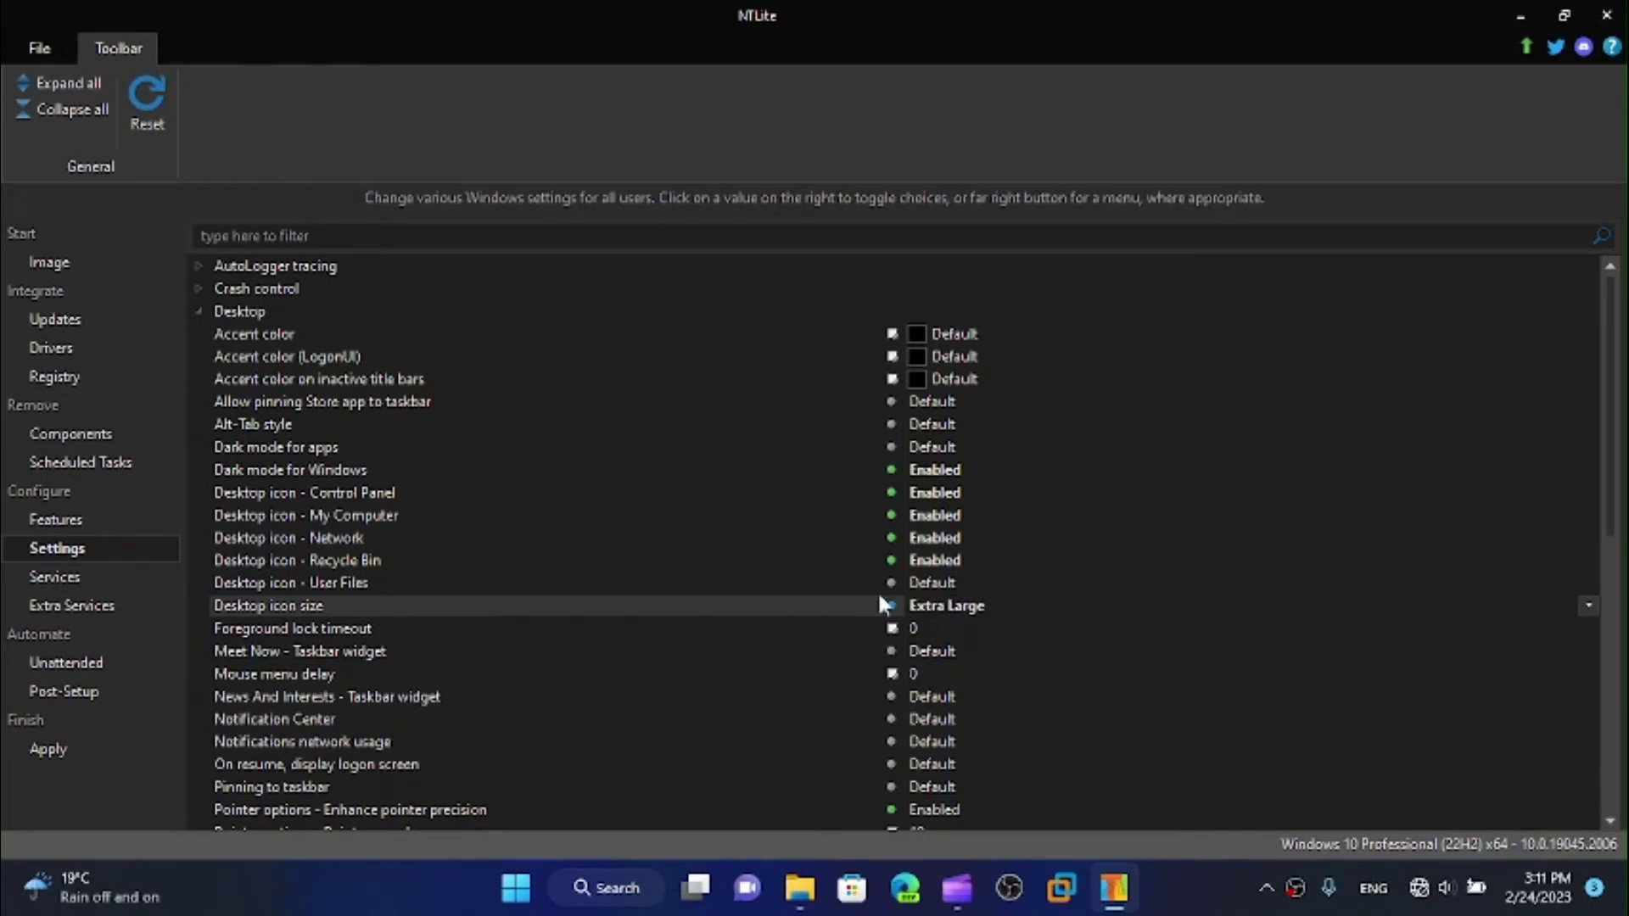
# Set Enable UAC (filter all administrators) to Disabled under User Account Control.
pyautogui.scroll(-4, 548, 621)
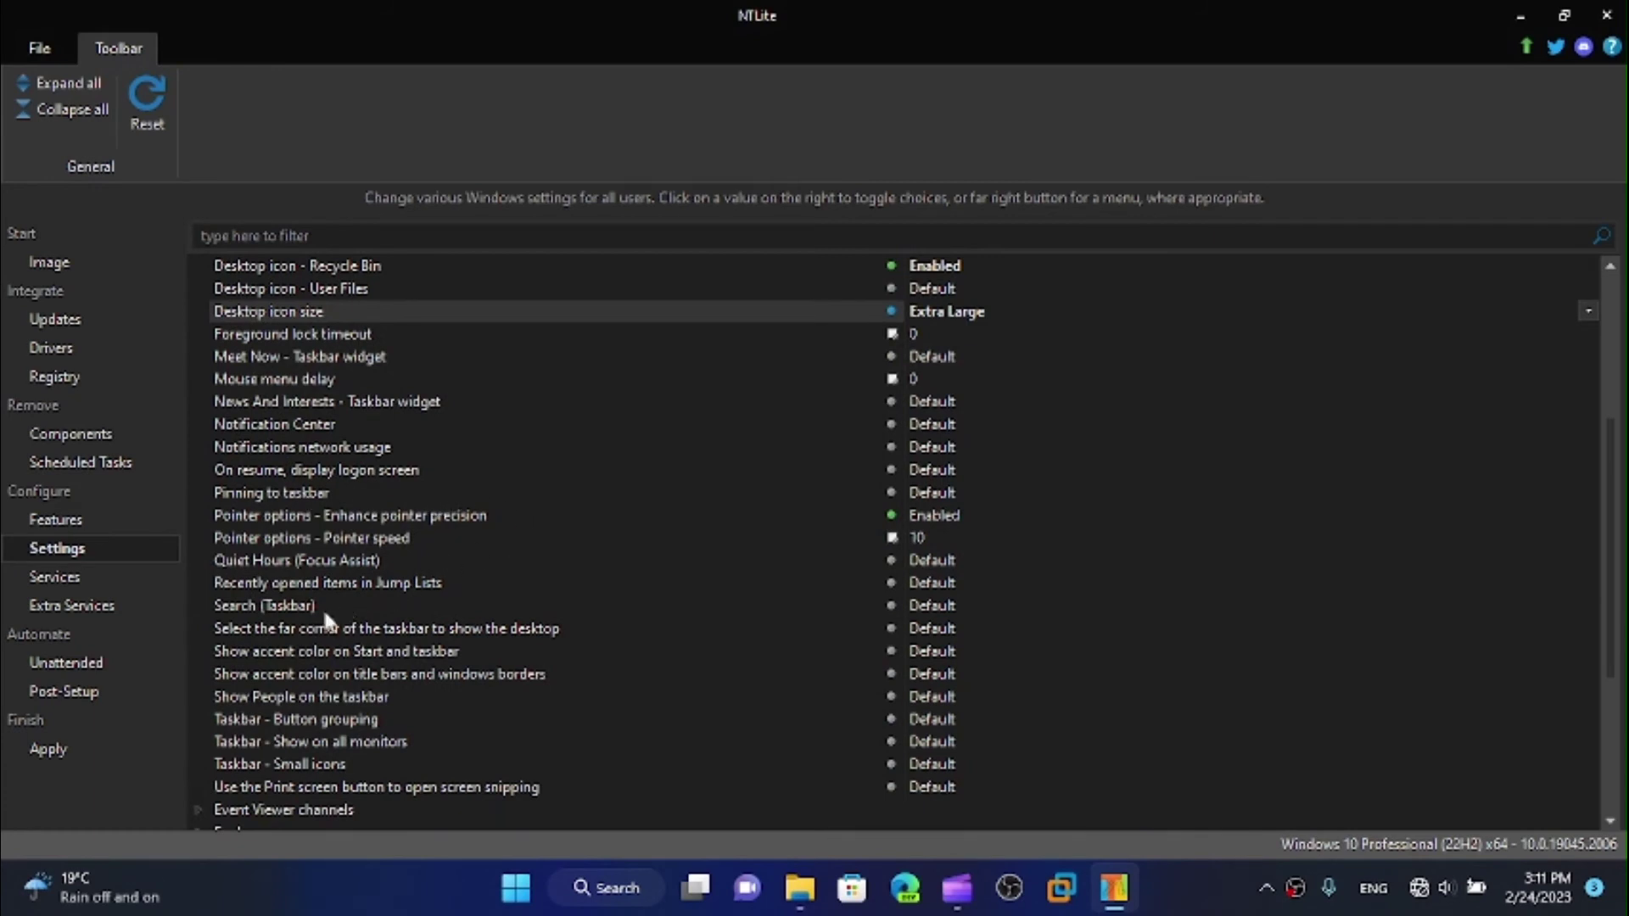
pyautogui.scroll(-4, 513, 662)
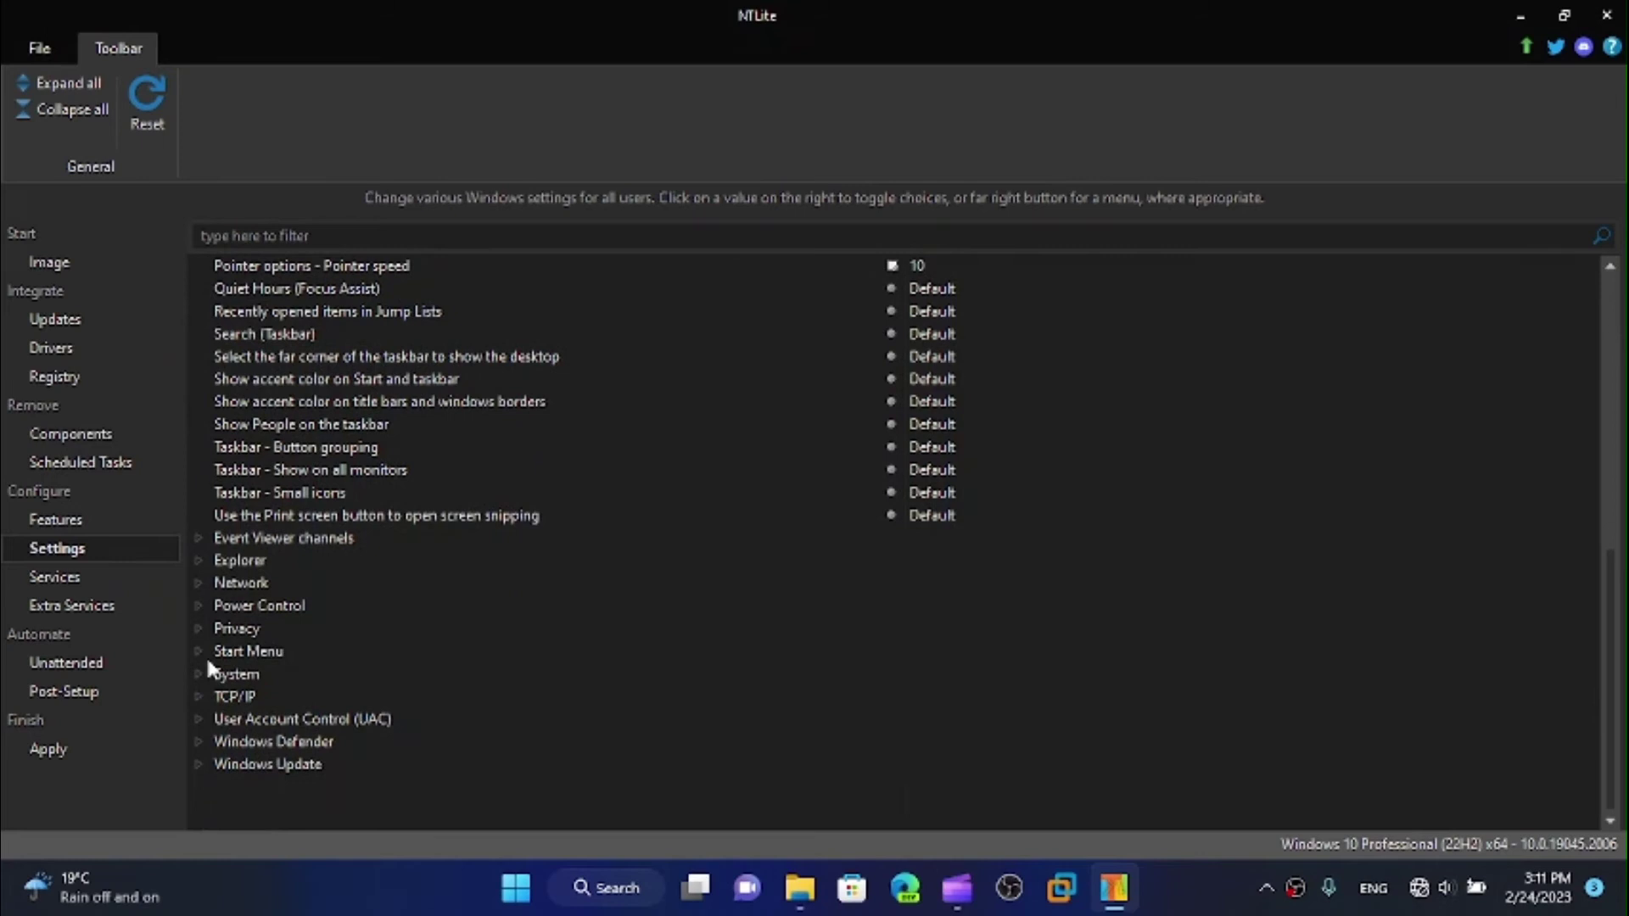
pyautogui.click(196, 650)
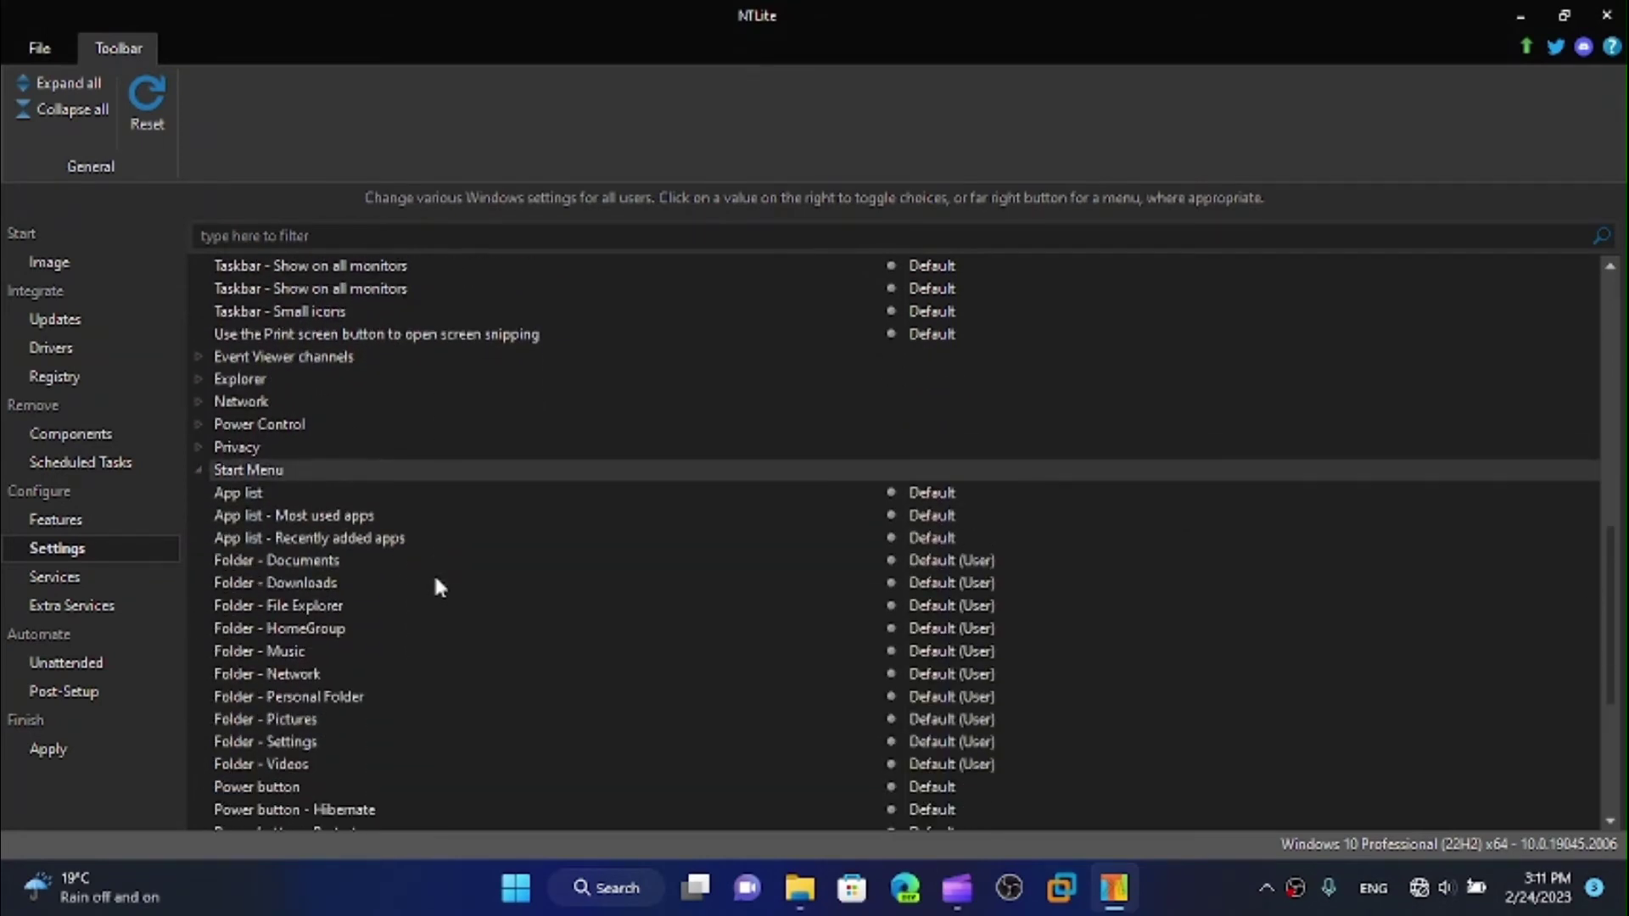
pyautogui.scroll(-4, 435, 580)
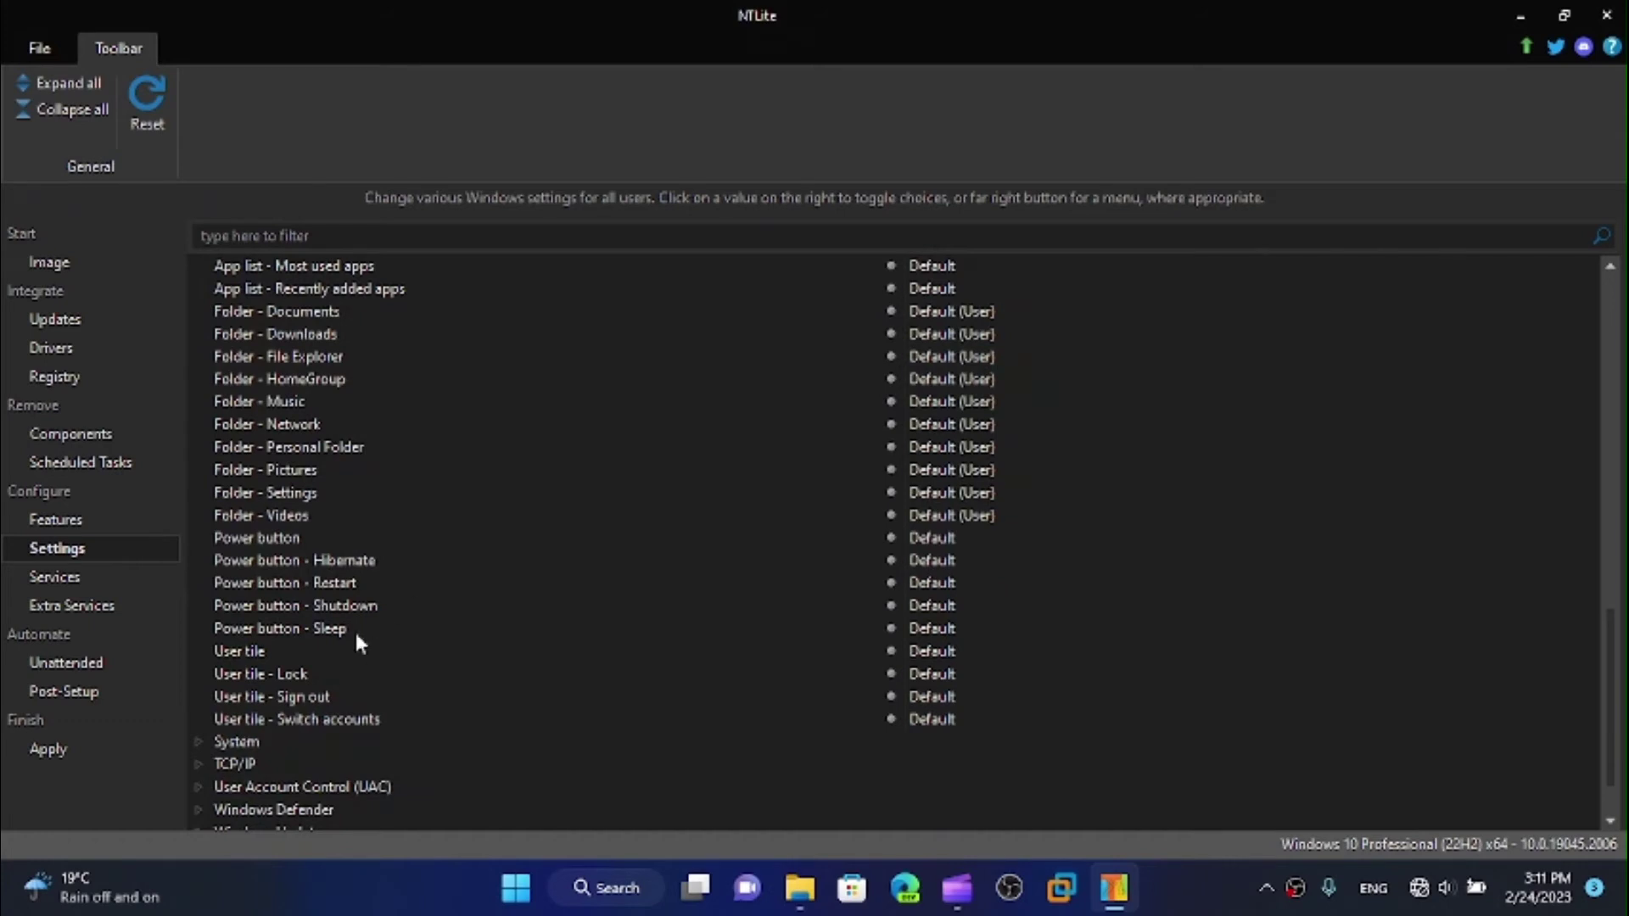
pyautogui.click(209, 787)
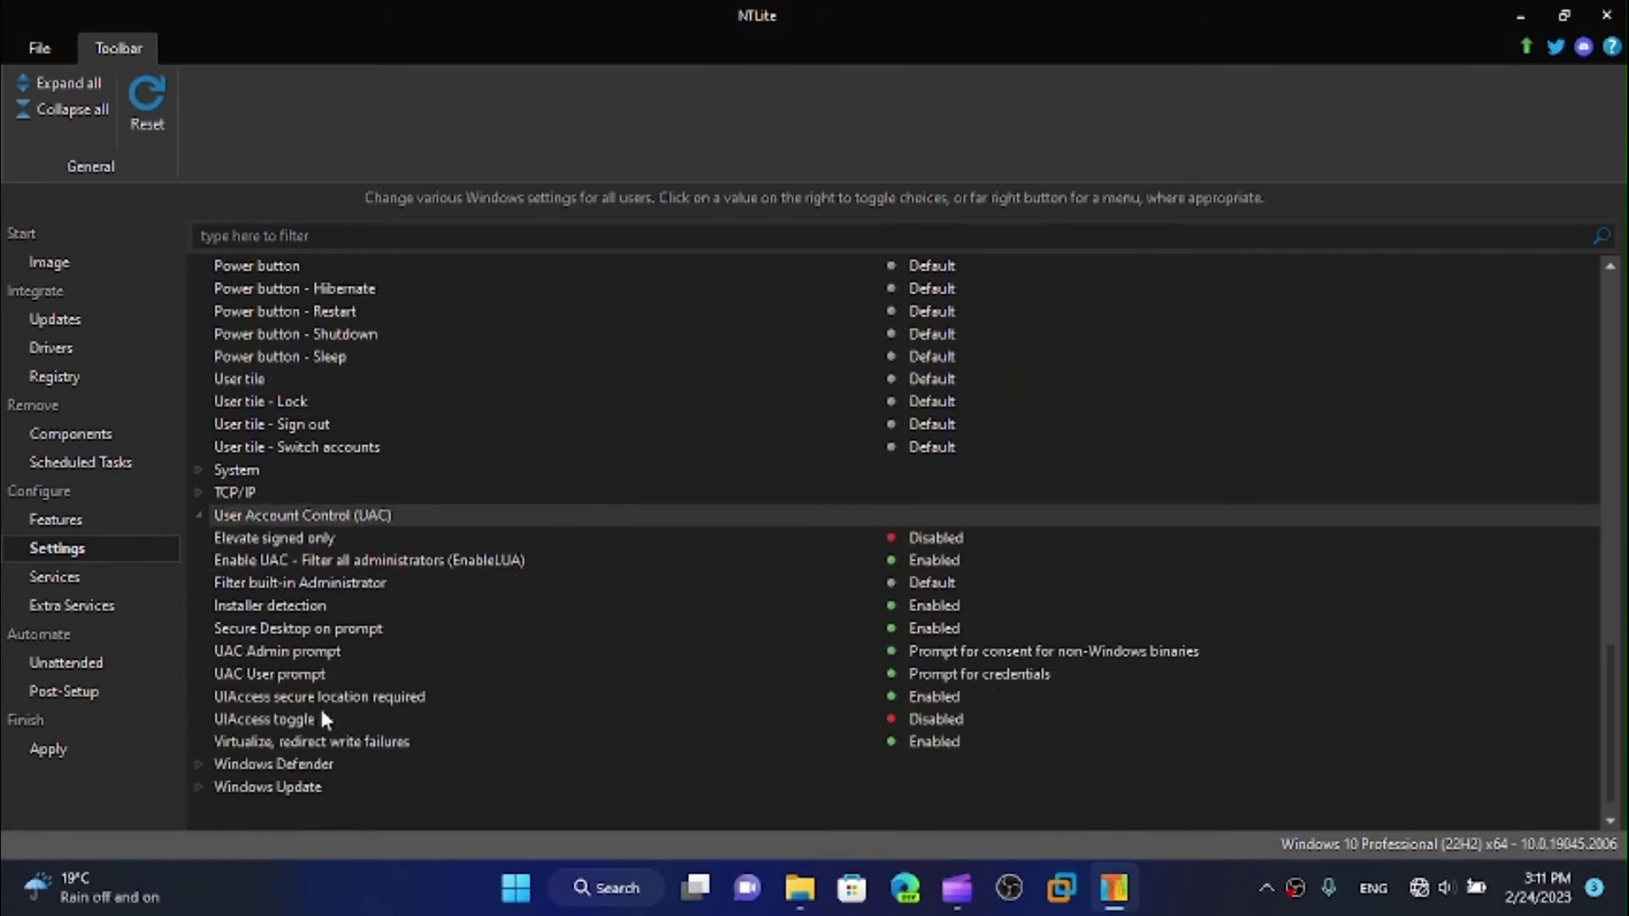
pyautogui.click(926, 563)
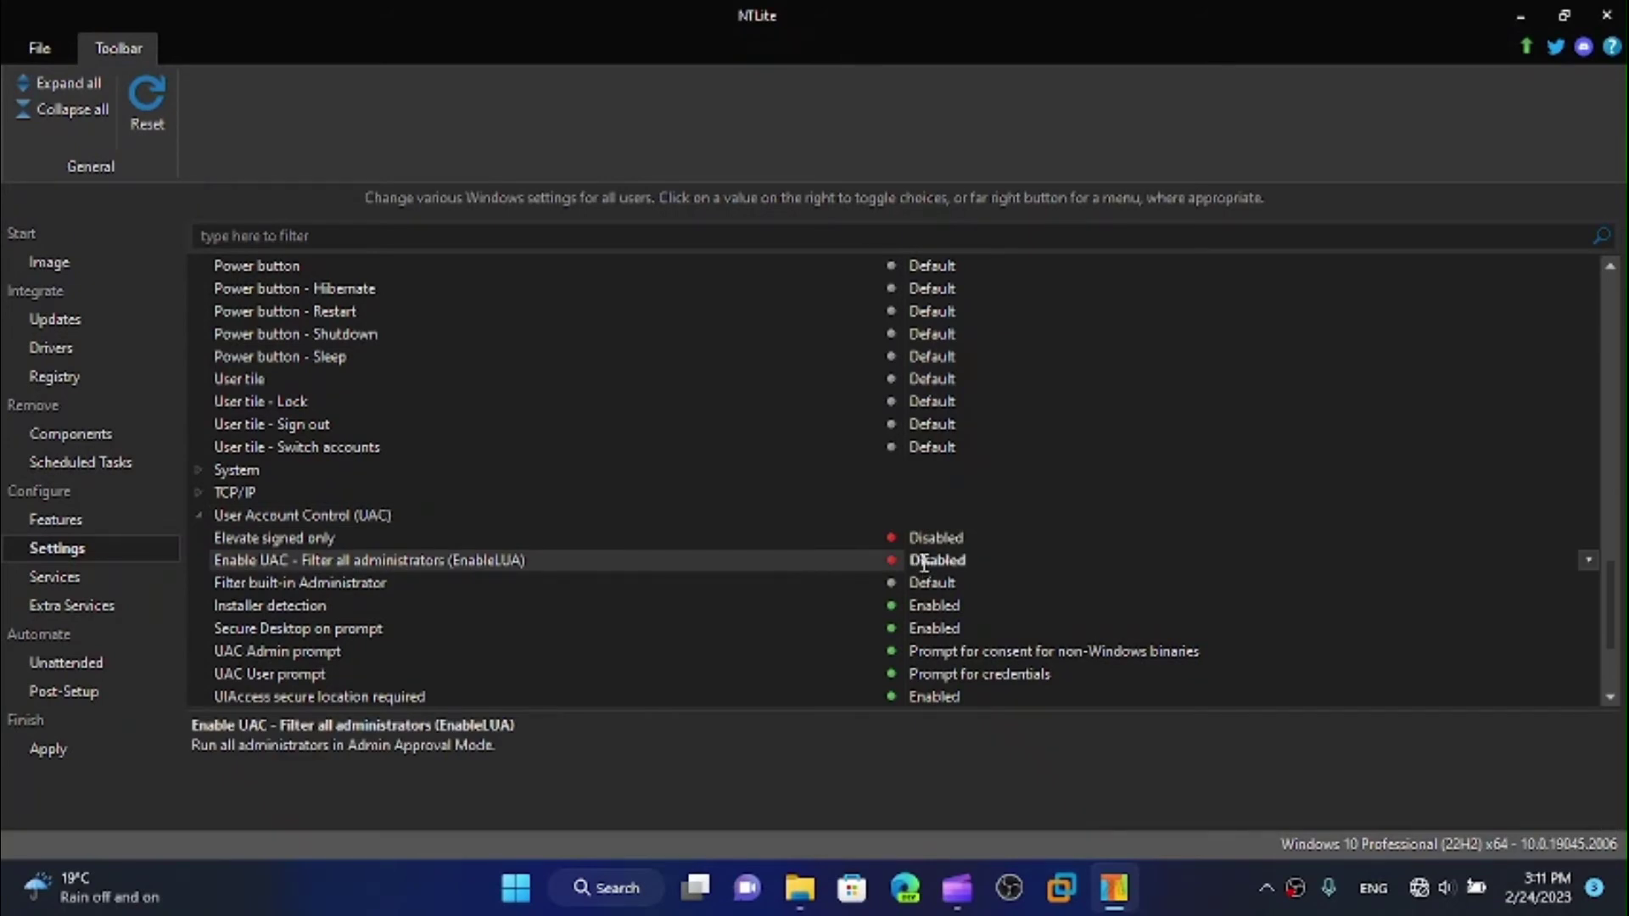
pyautogui.click(924, 563)
pyautogui.click(924, 563)
# Collapse the UAC group and show the Windows Update settings.
pyautogui.click(203, 514)
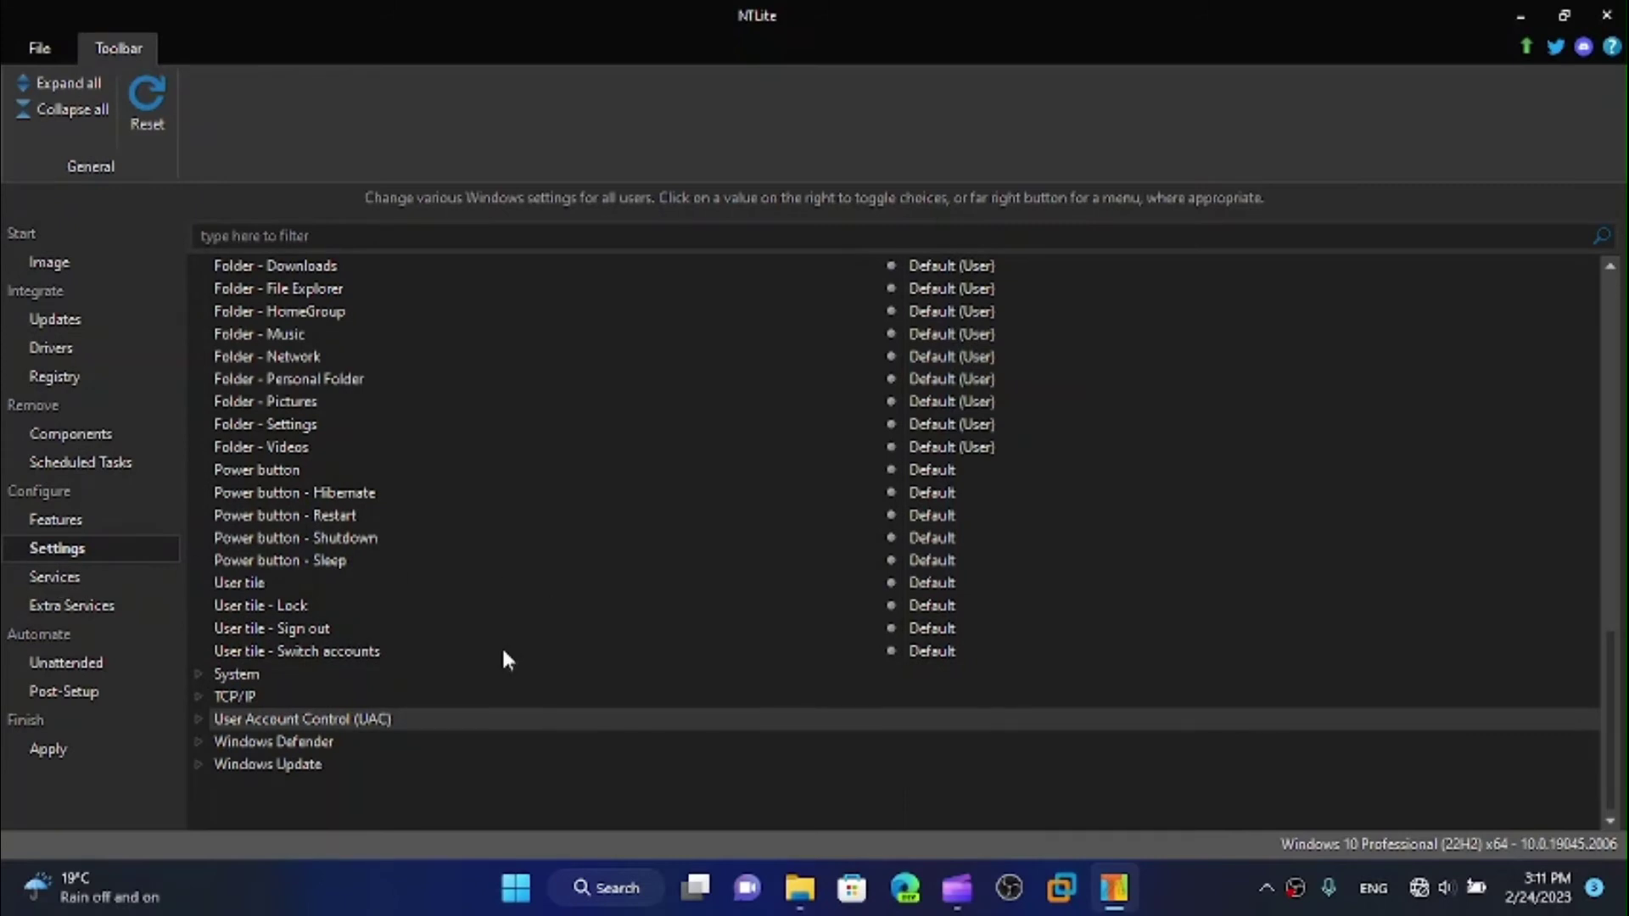
pyautogui.click(202, 765)
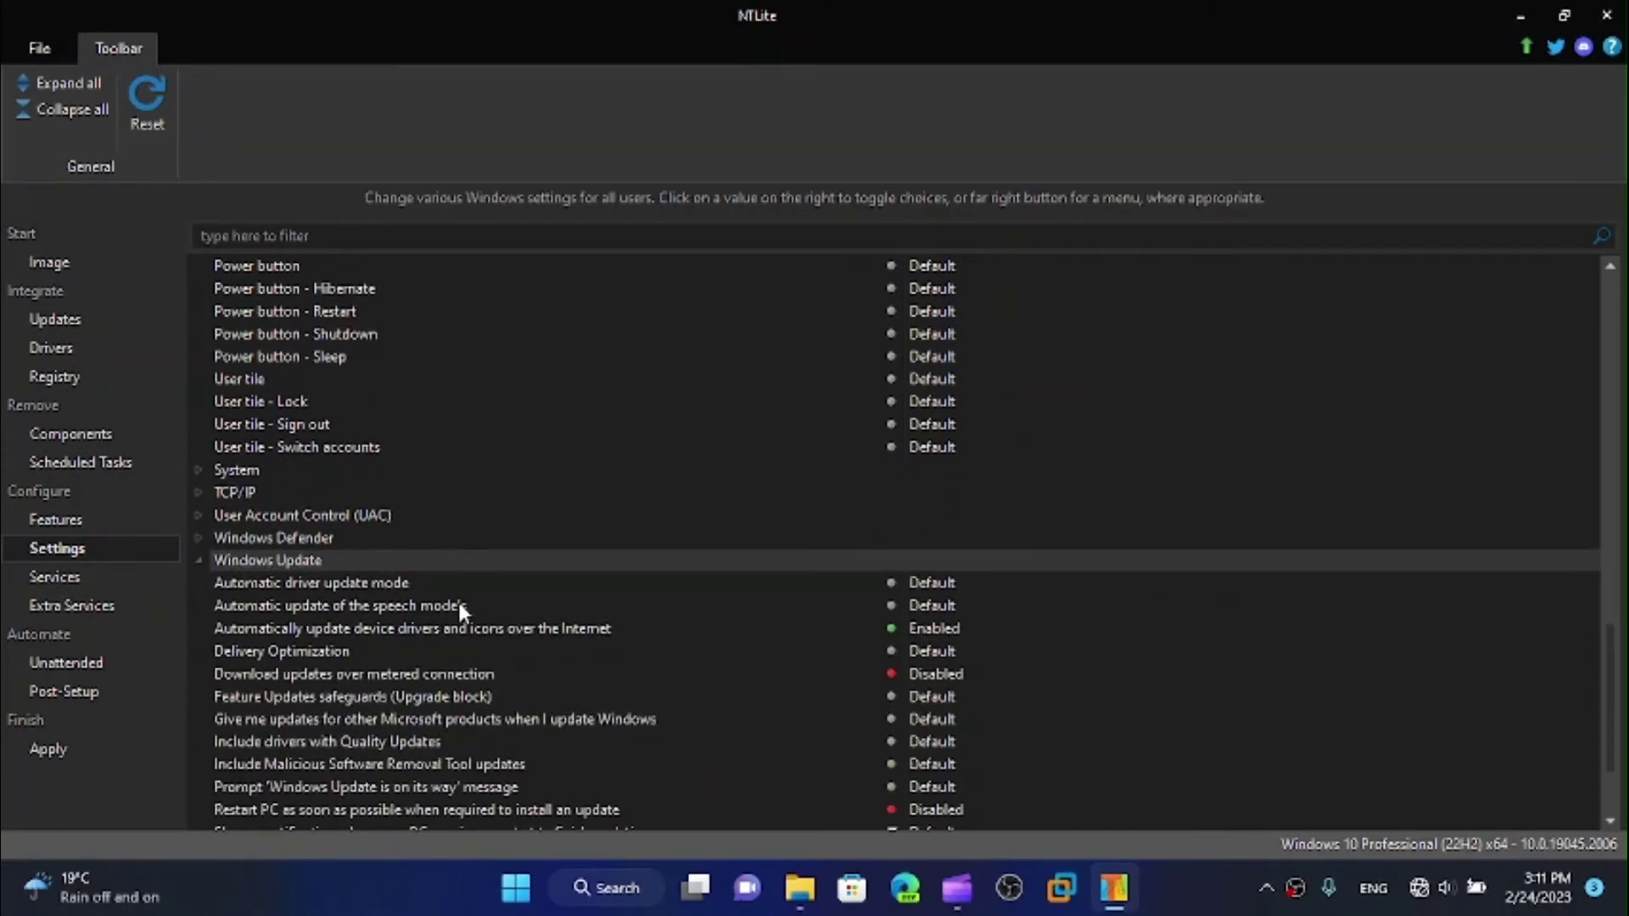
pyautogui.scroll(-2, 504, 573)
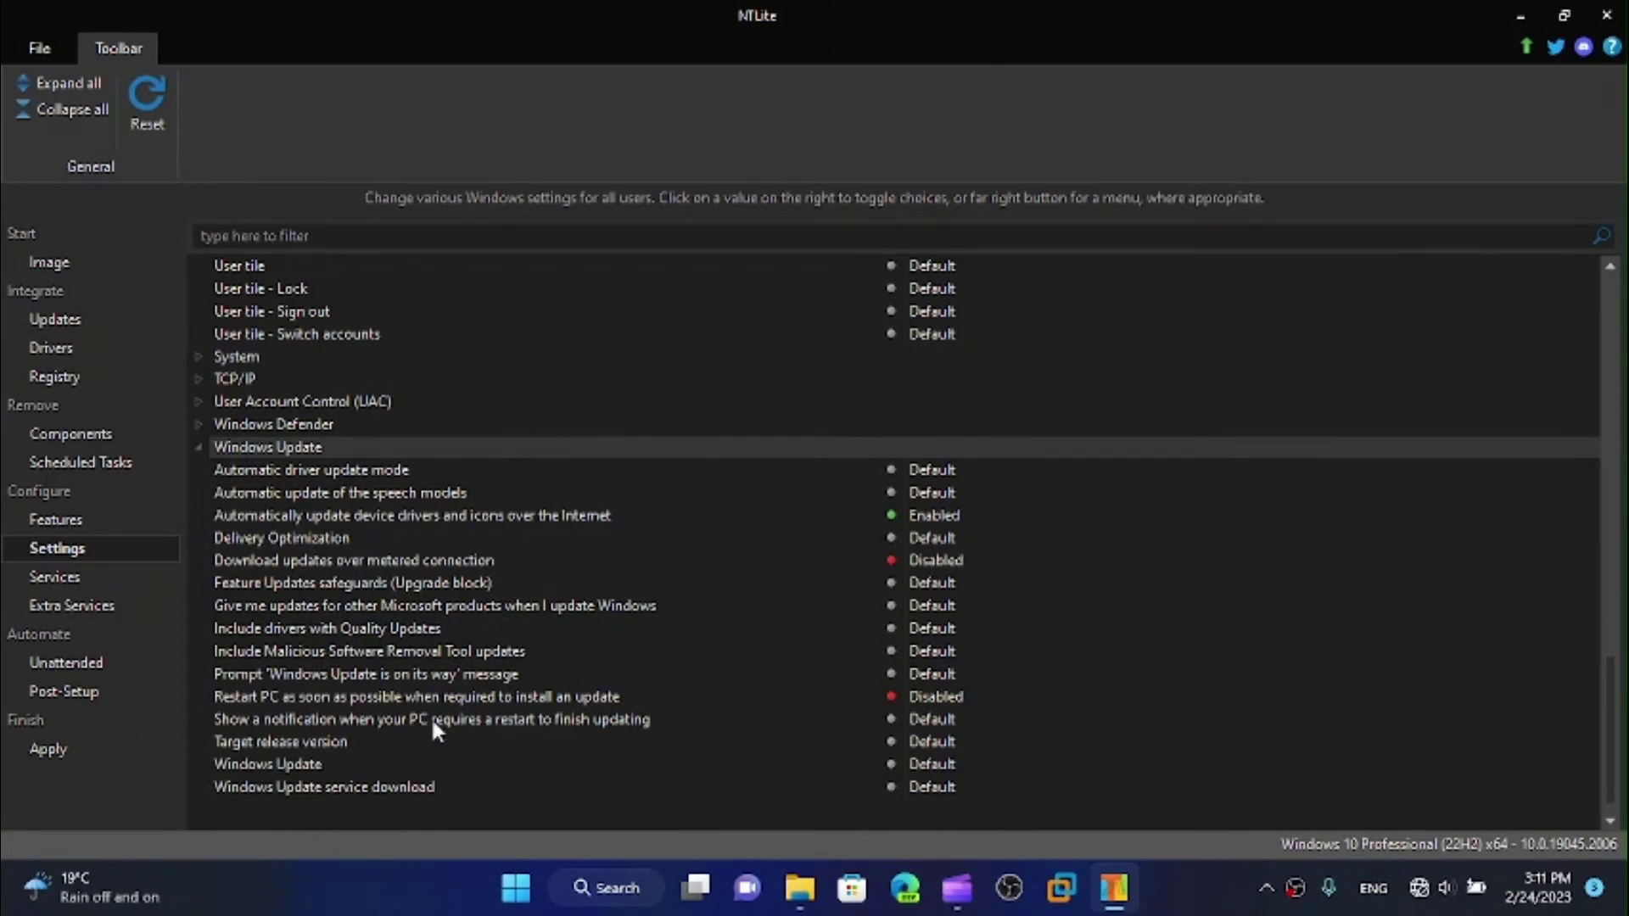
# Scroll through the Services and Extra Services lists, then move to the Unattended page.
pyautogui.click(64, 582)
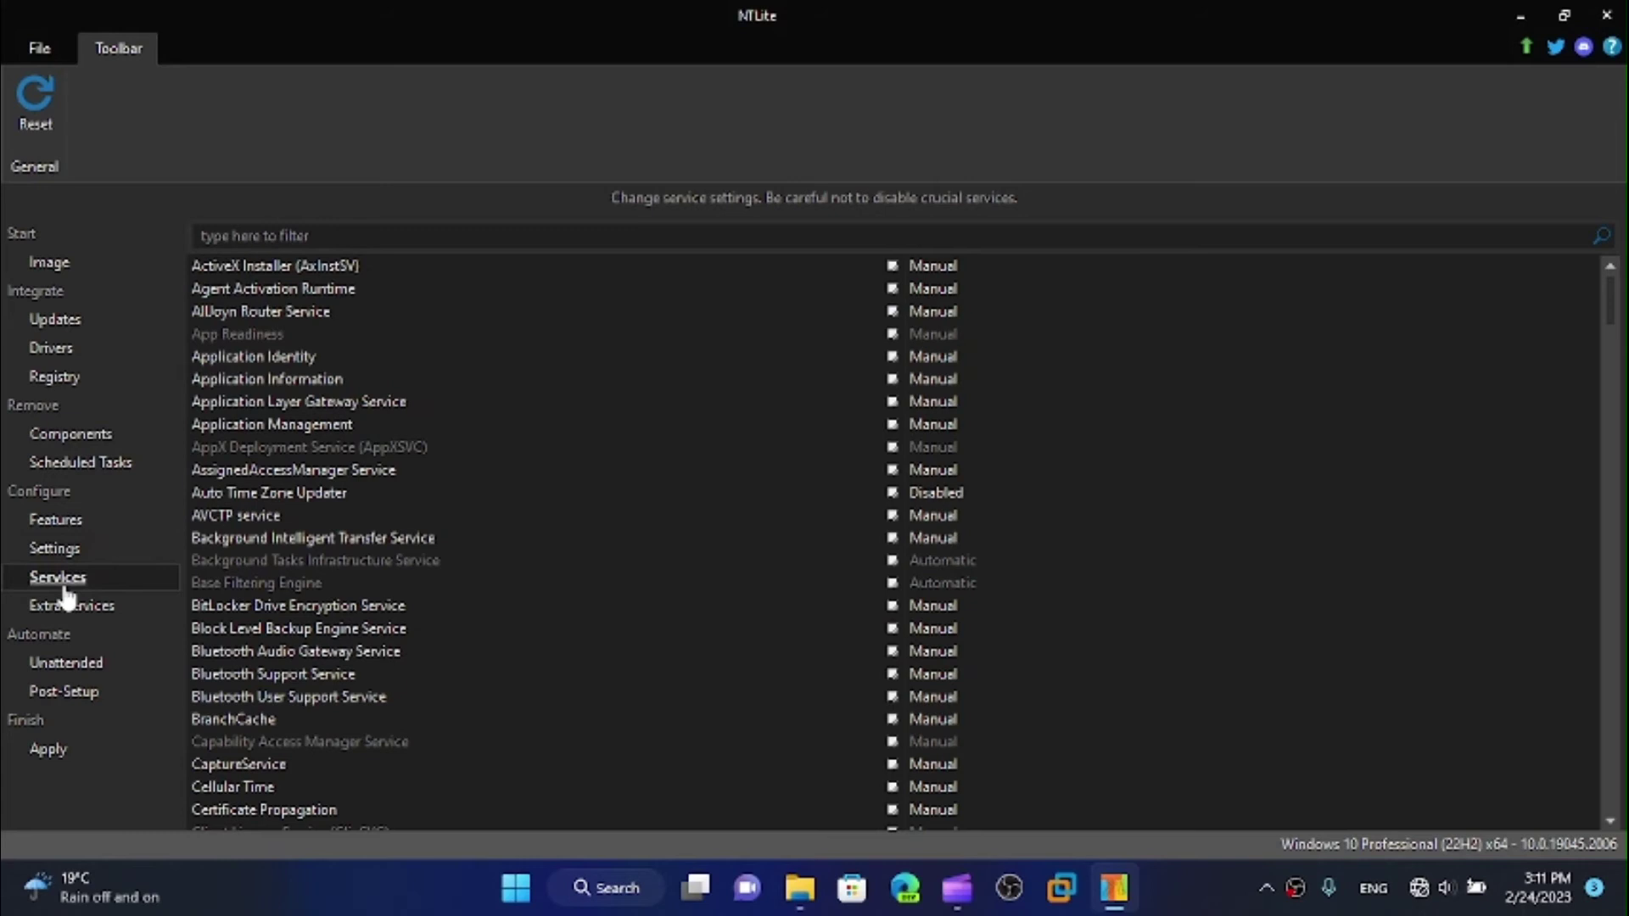
pyautogui.scroll(-6, 448, 488)
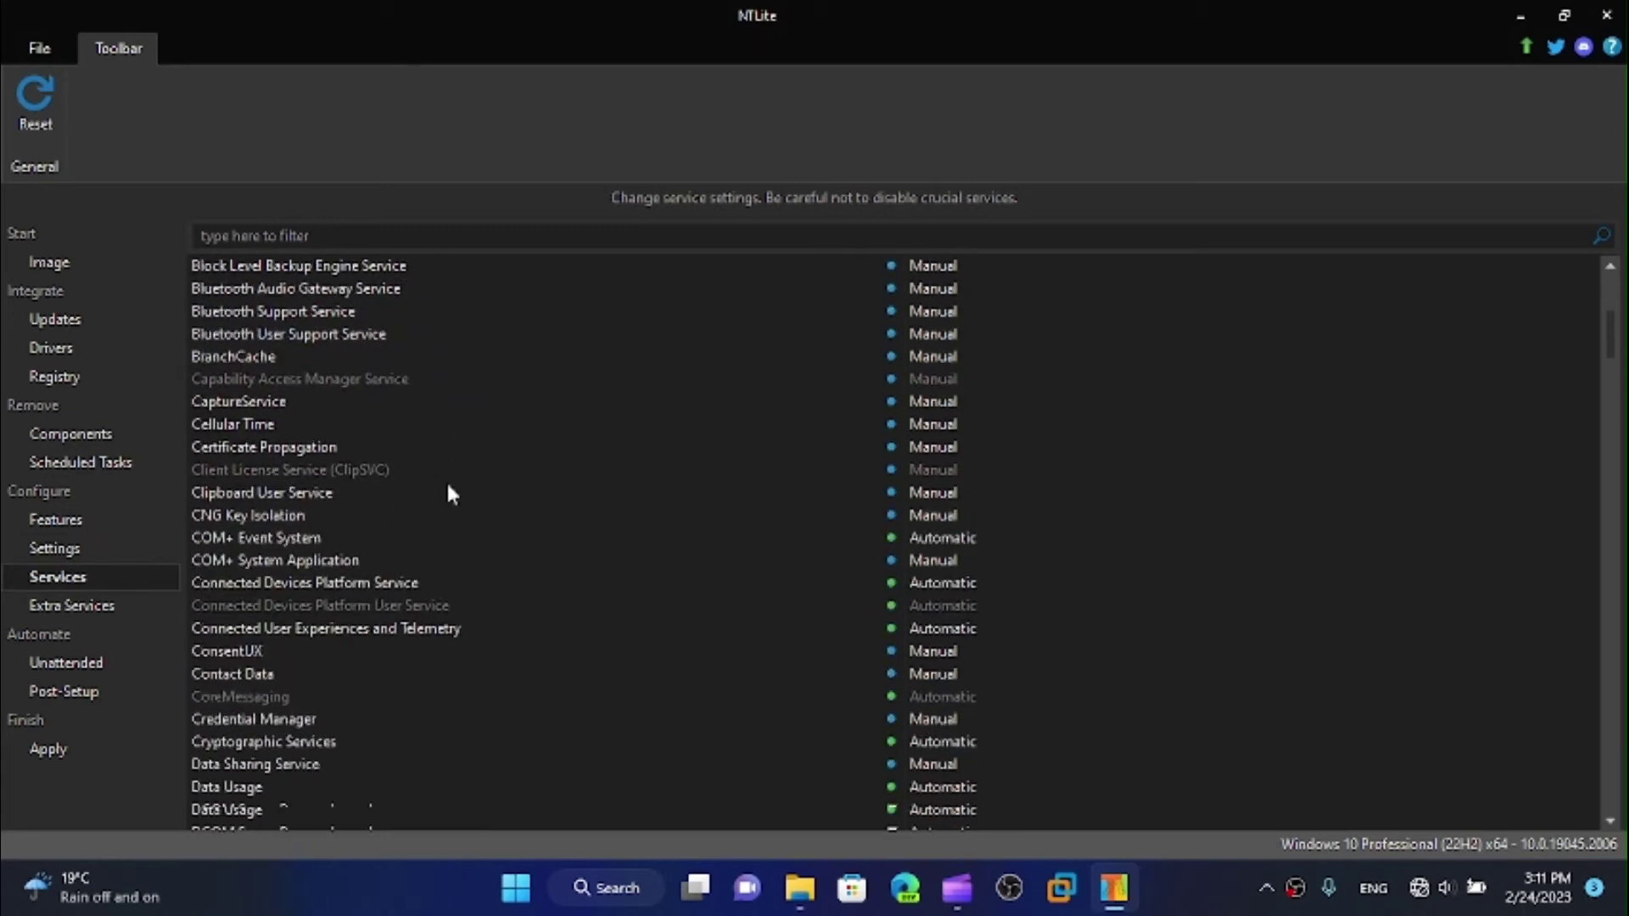
pyautogui.scroll(-6, 449, 494)
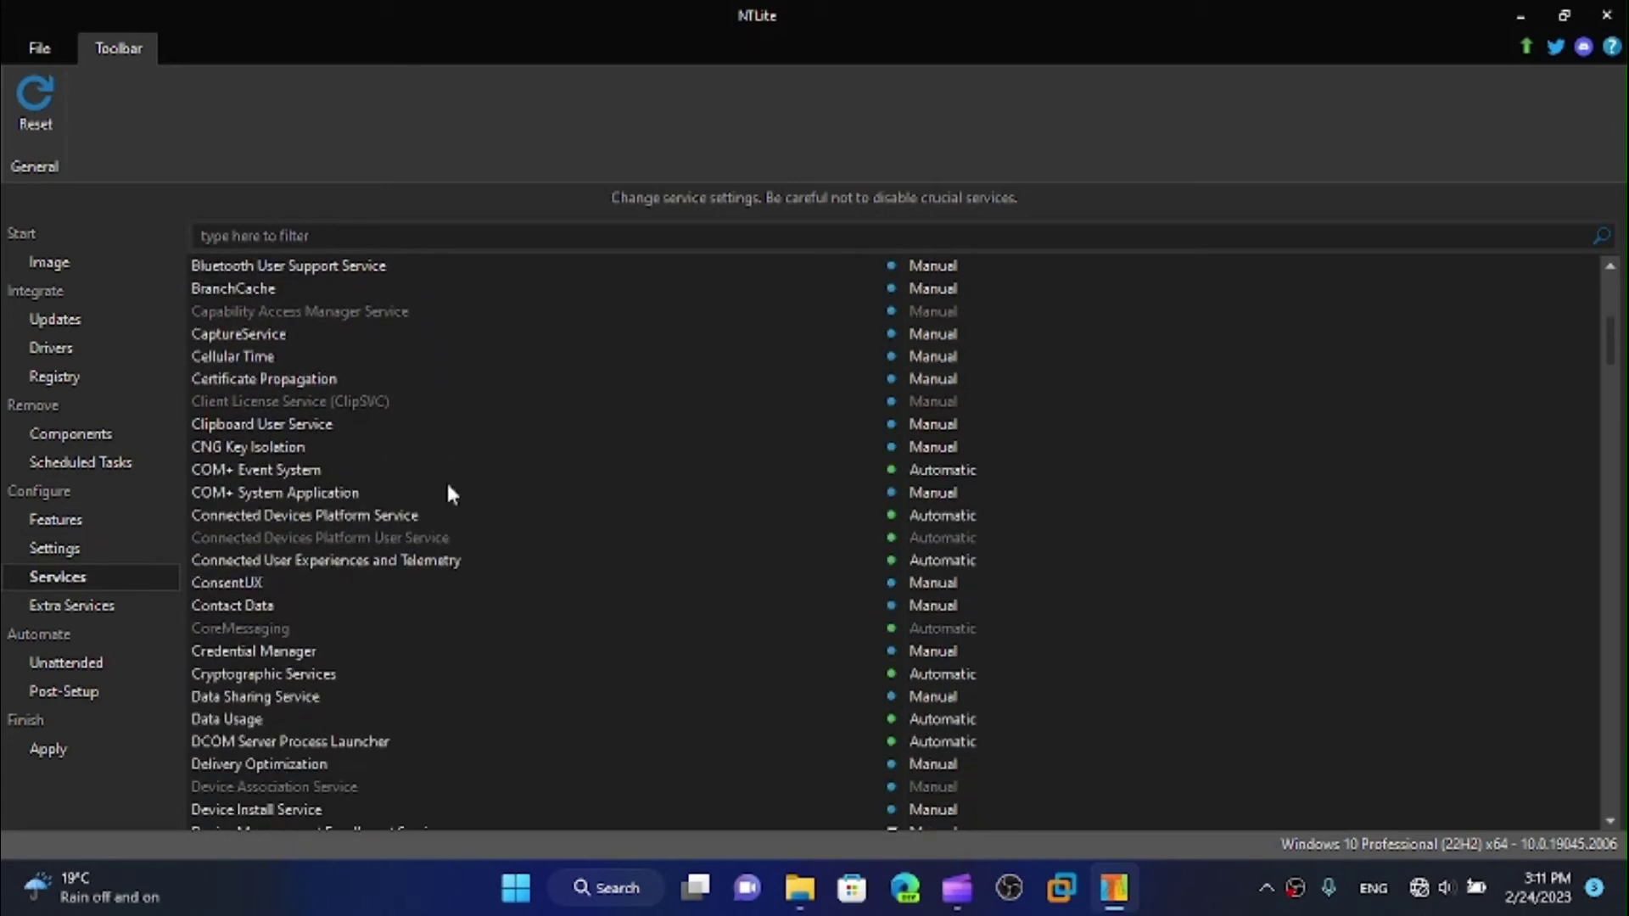
pyautogui.click(38, 609)
pyautogui.scroll(-1, 539, 352)
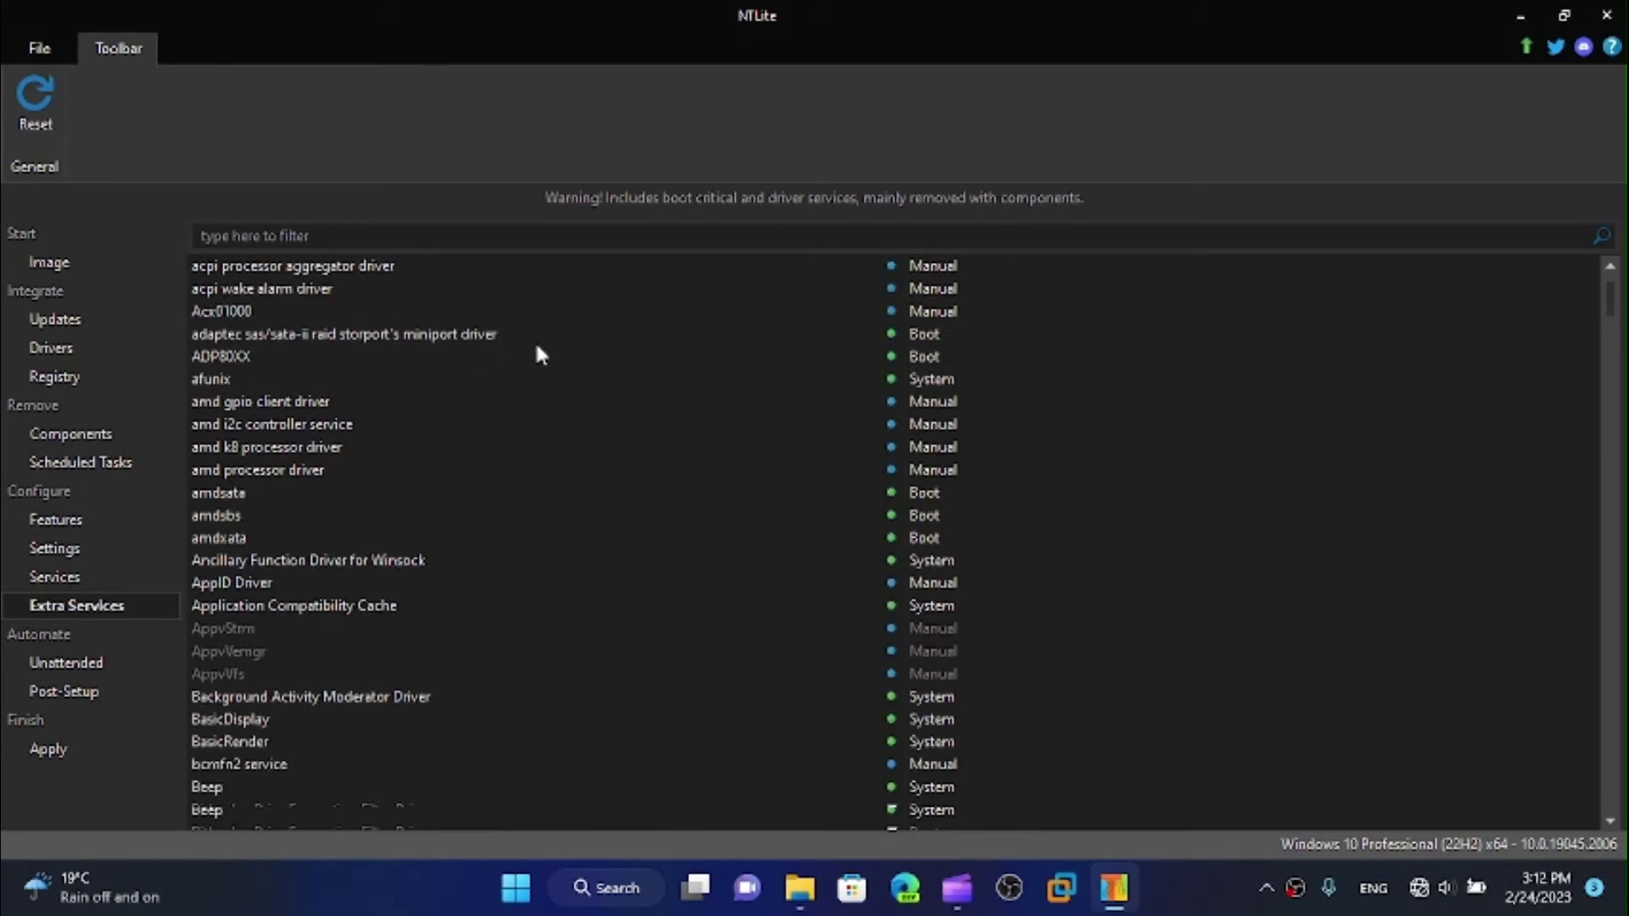
pyautogui.scroll(-2, 537, 348)
pyautogui.scroll(3, 536, 348)
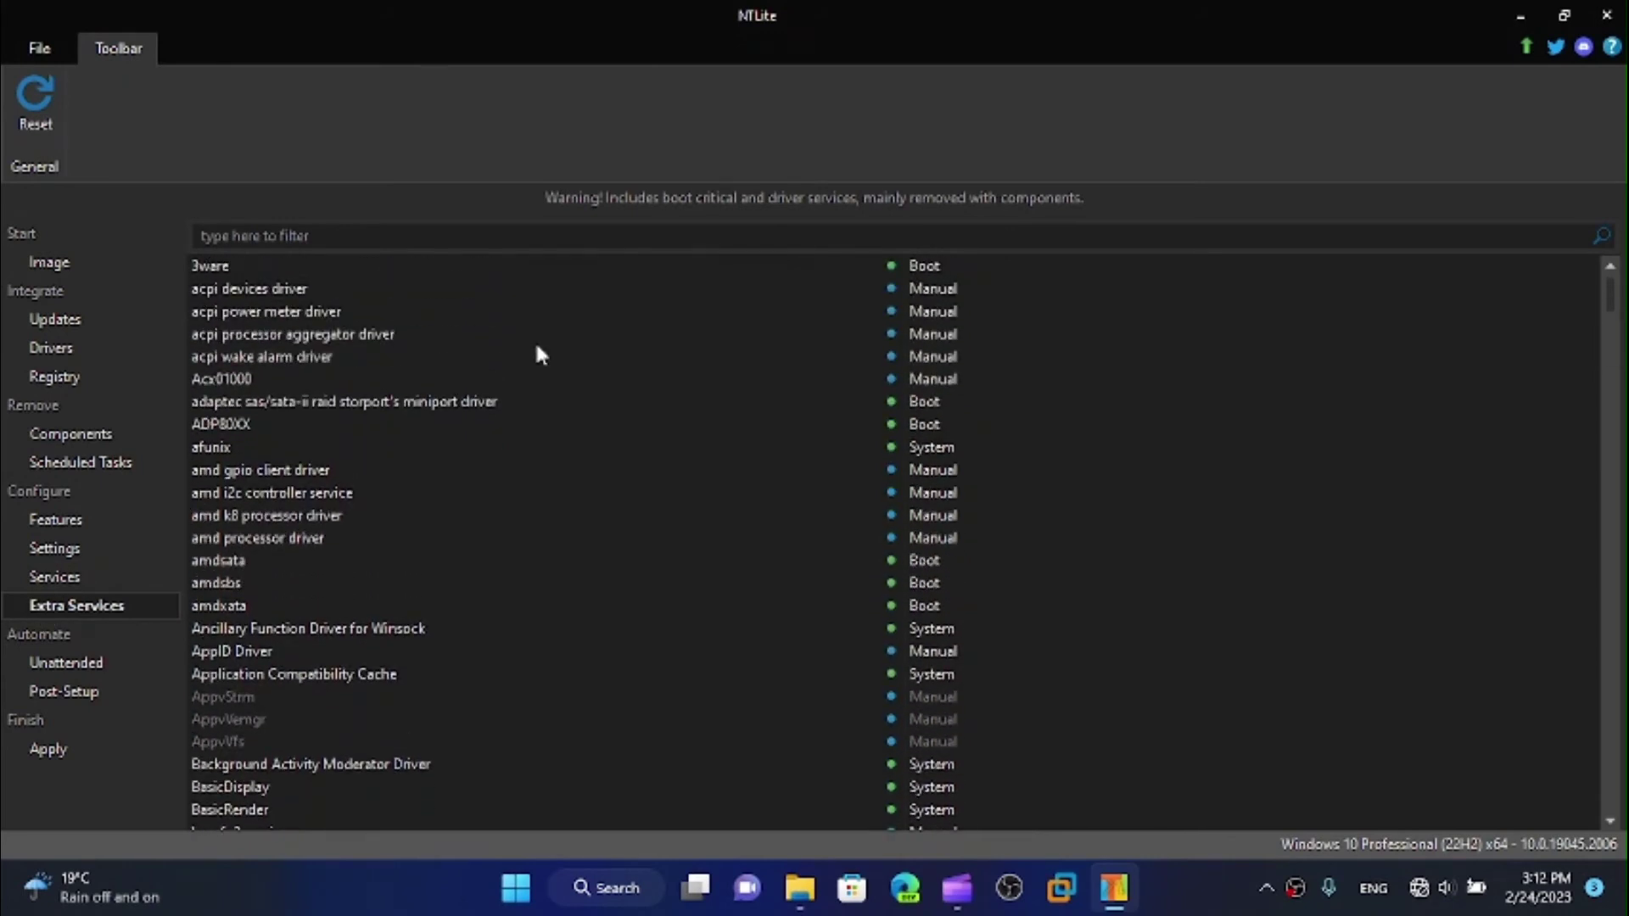
pyautogui.click(104, 662)
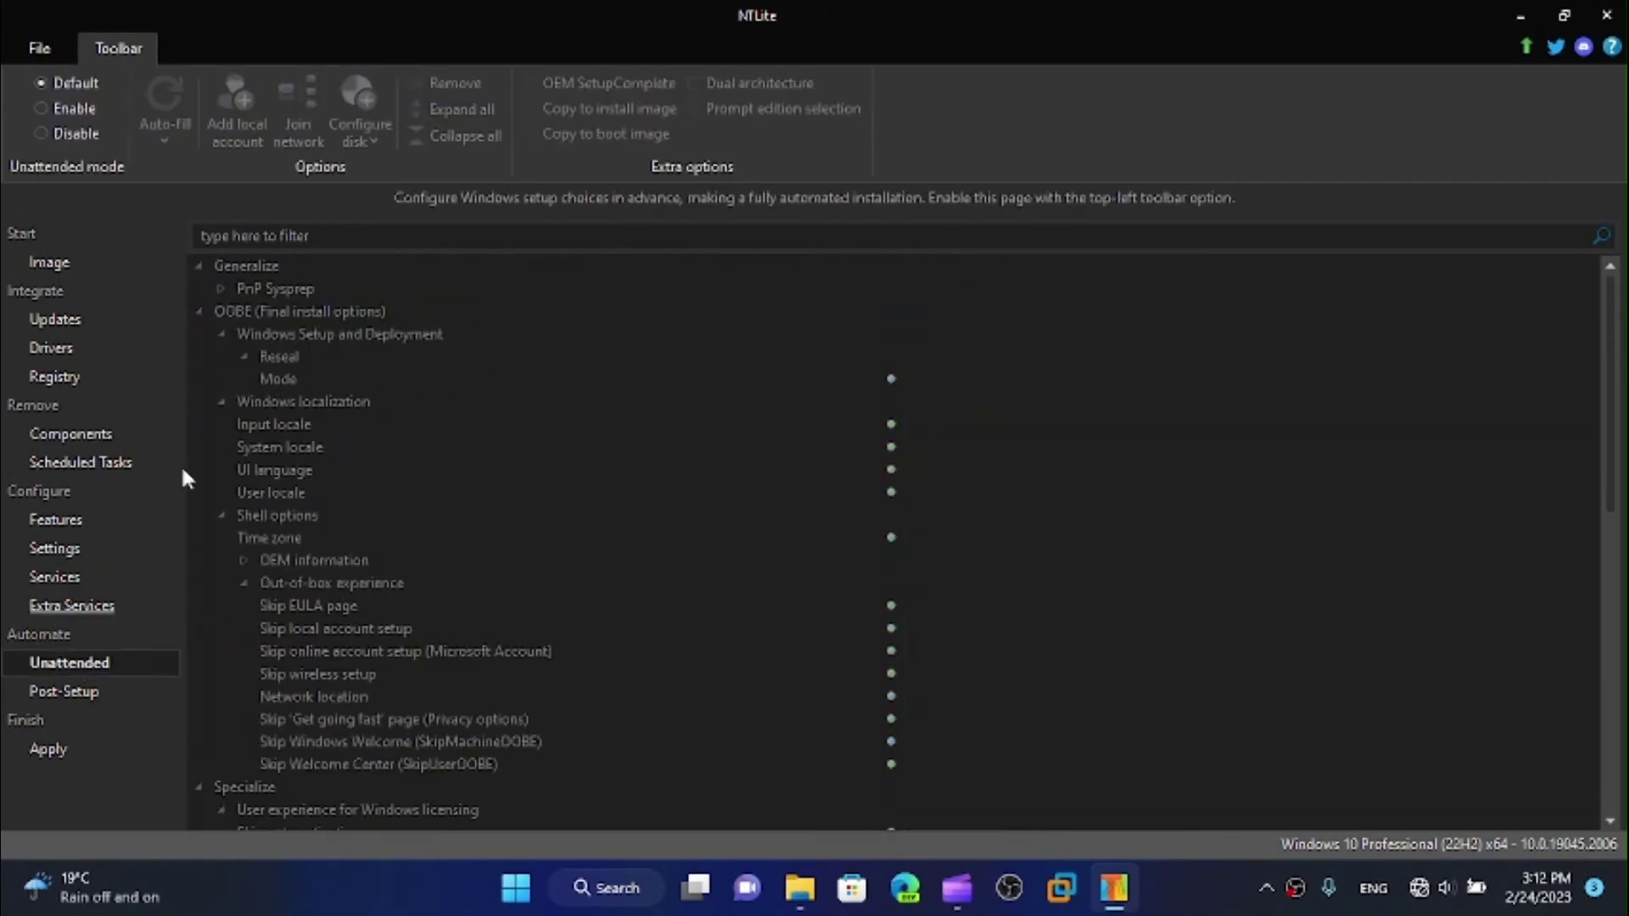
# Enable unattended mode and set Skip EULA, Skip online account and Skip wireless setup to true.
pyautogui.click(48, 110)
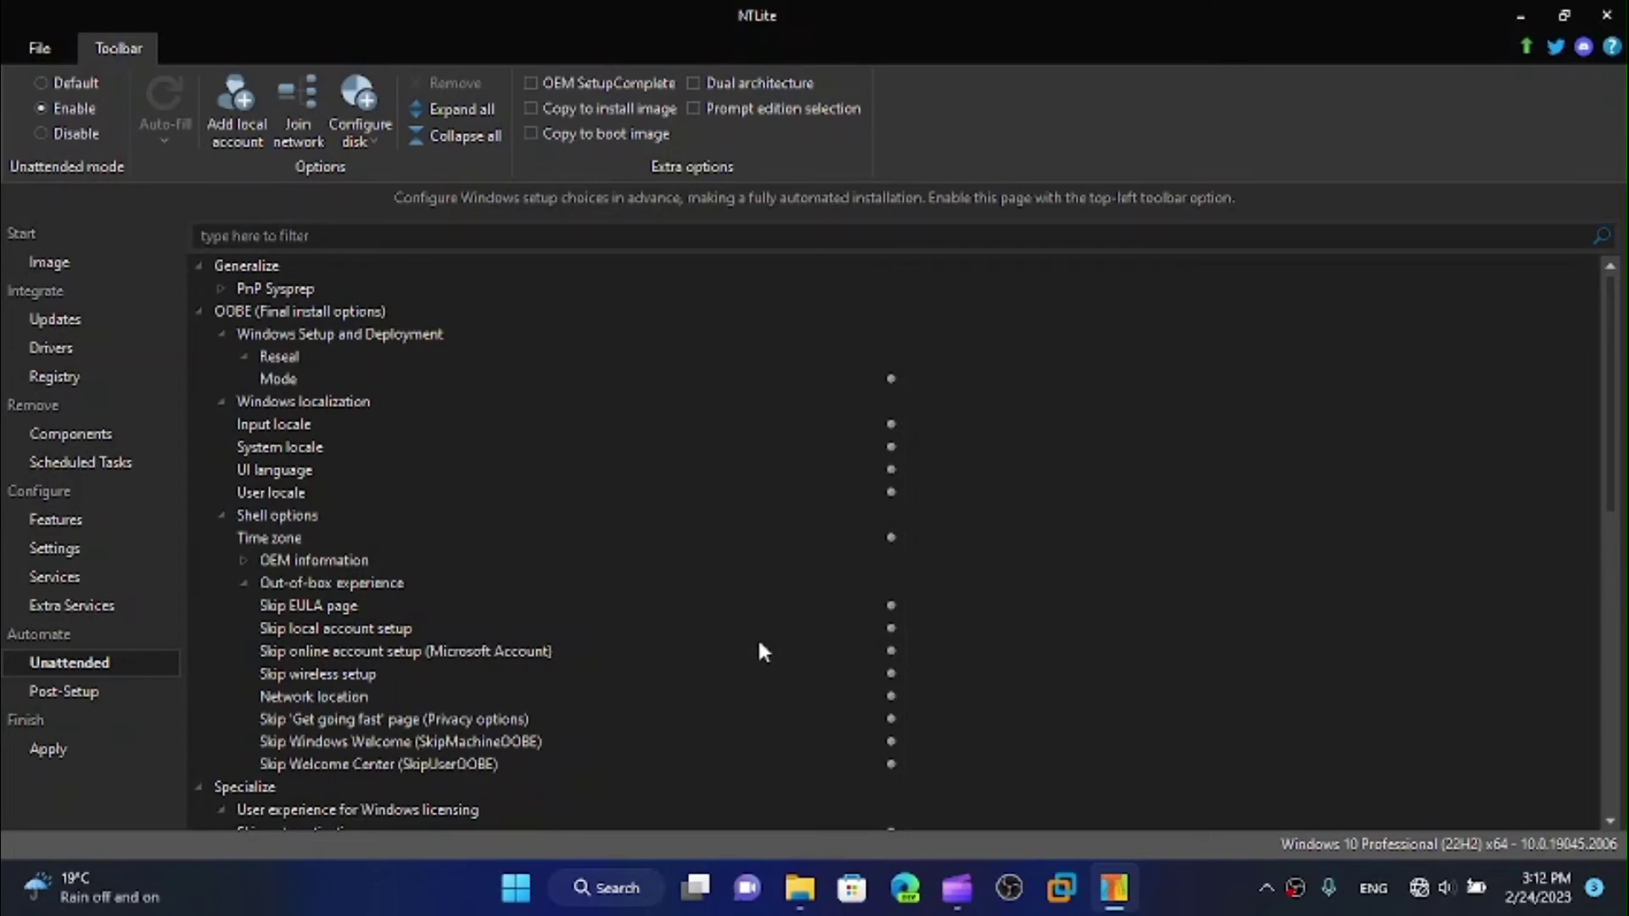
pyautogui.click(894, 604)
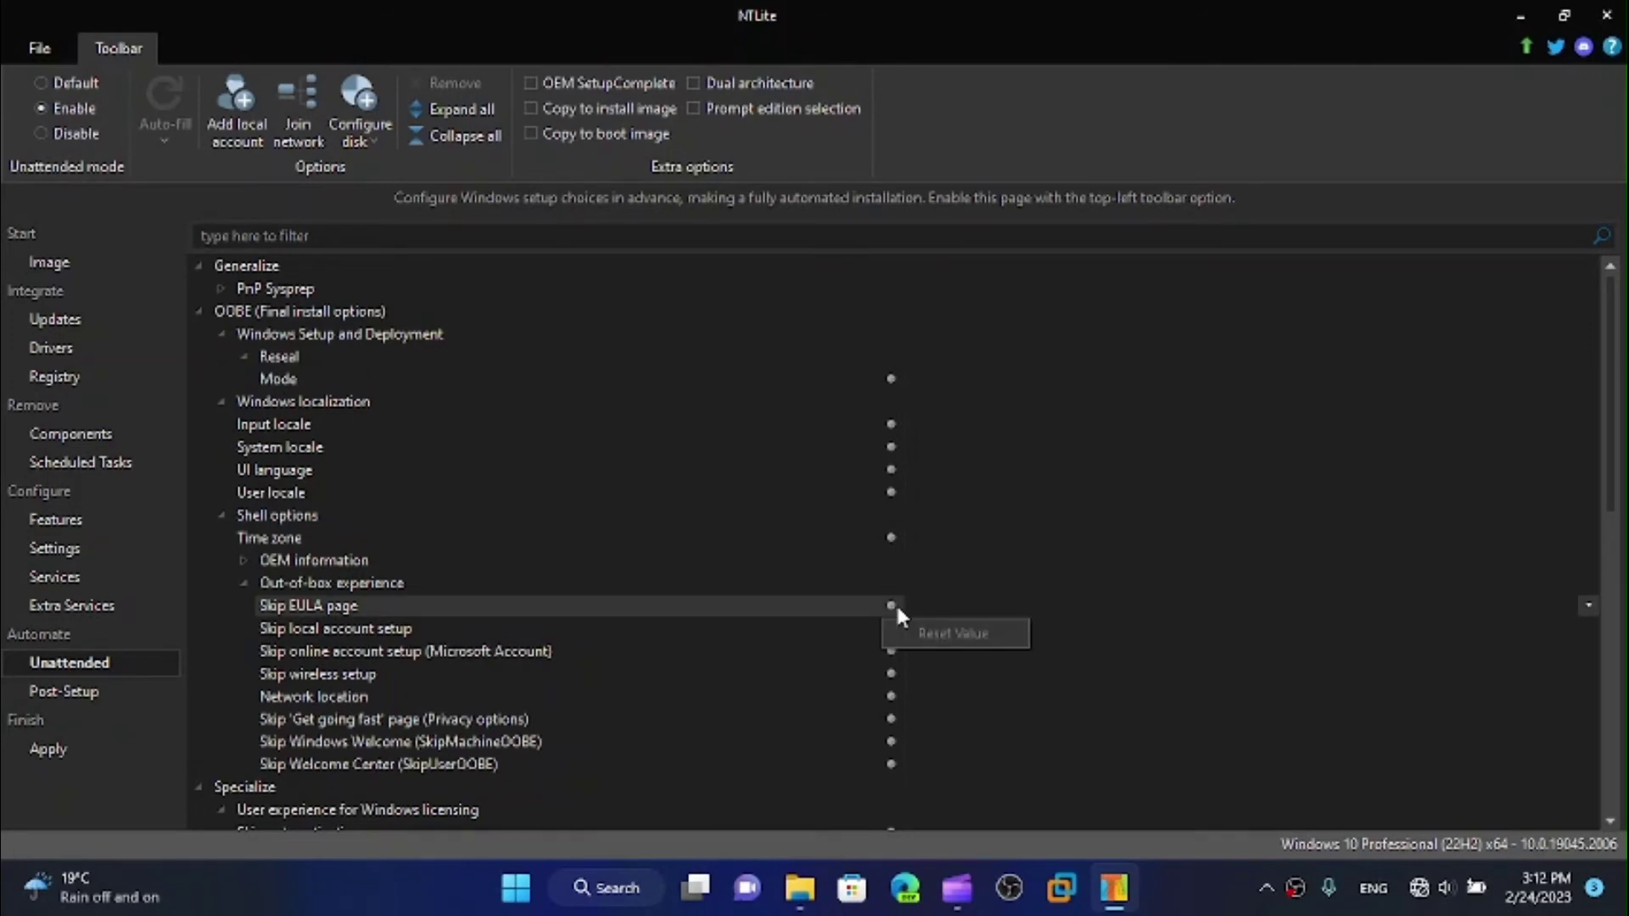
pyautogui.click(1592, 604)
pyautogui.click(933, 649)
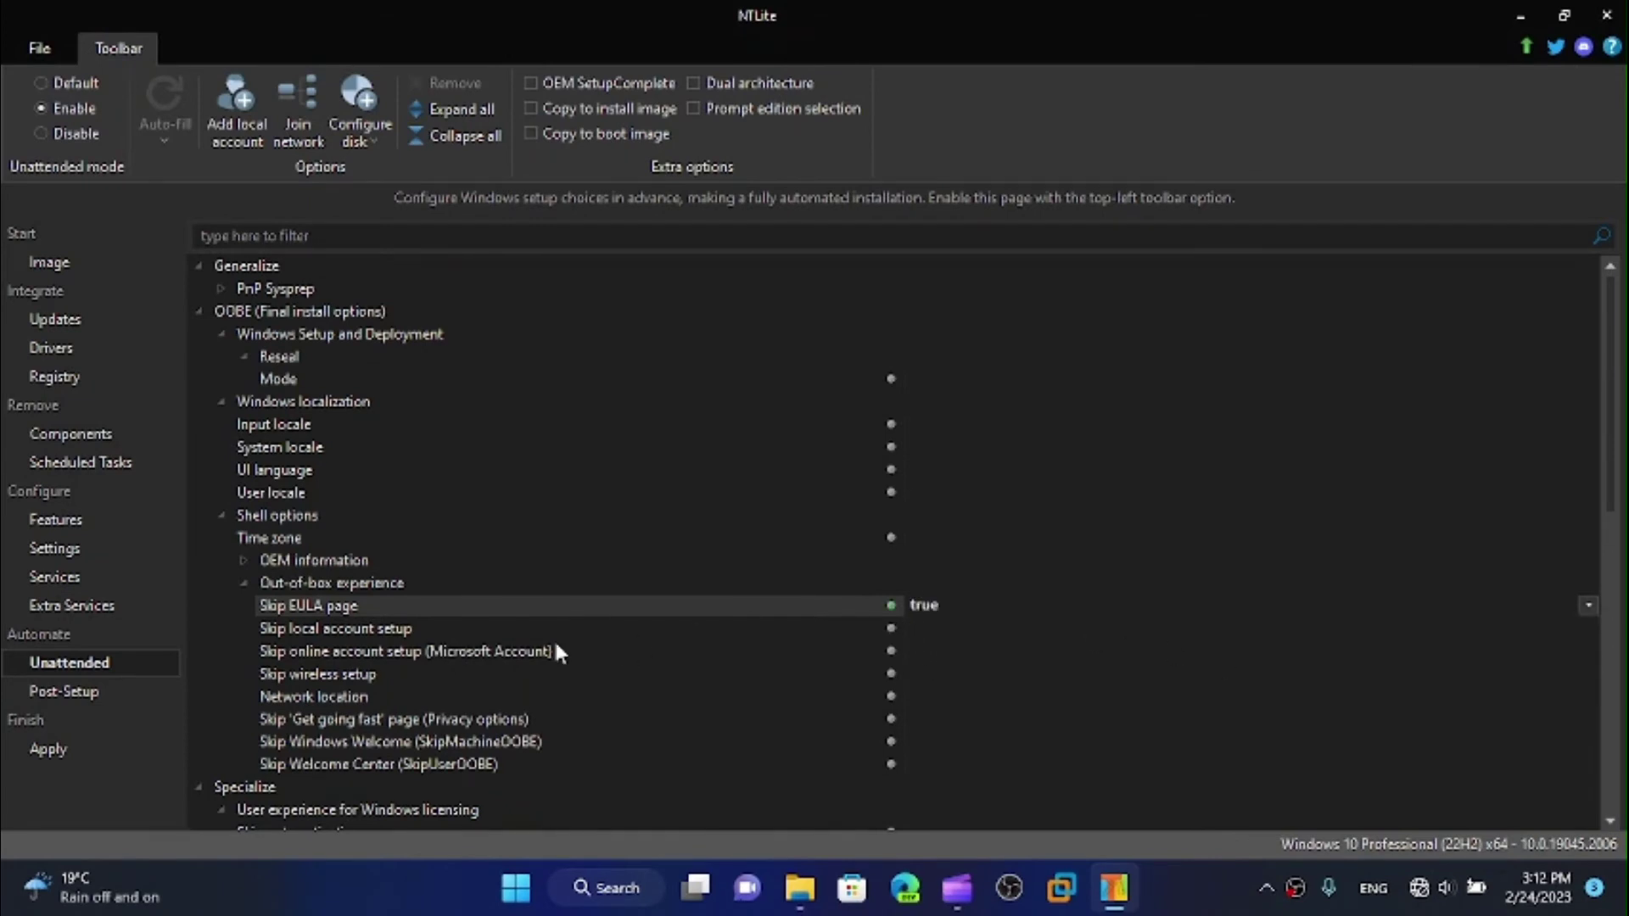
pyautogui.click(819, 653)
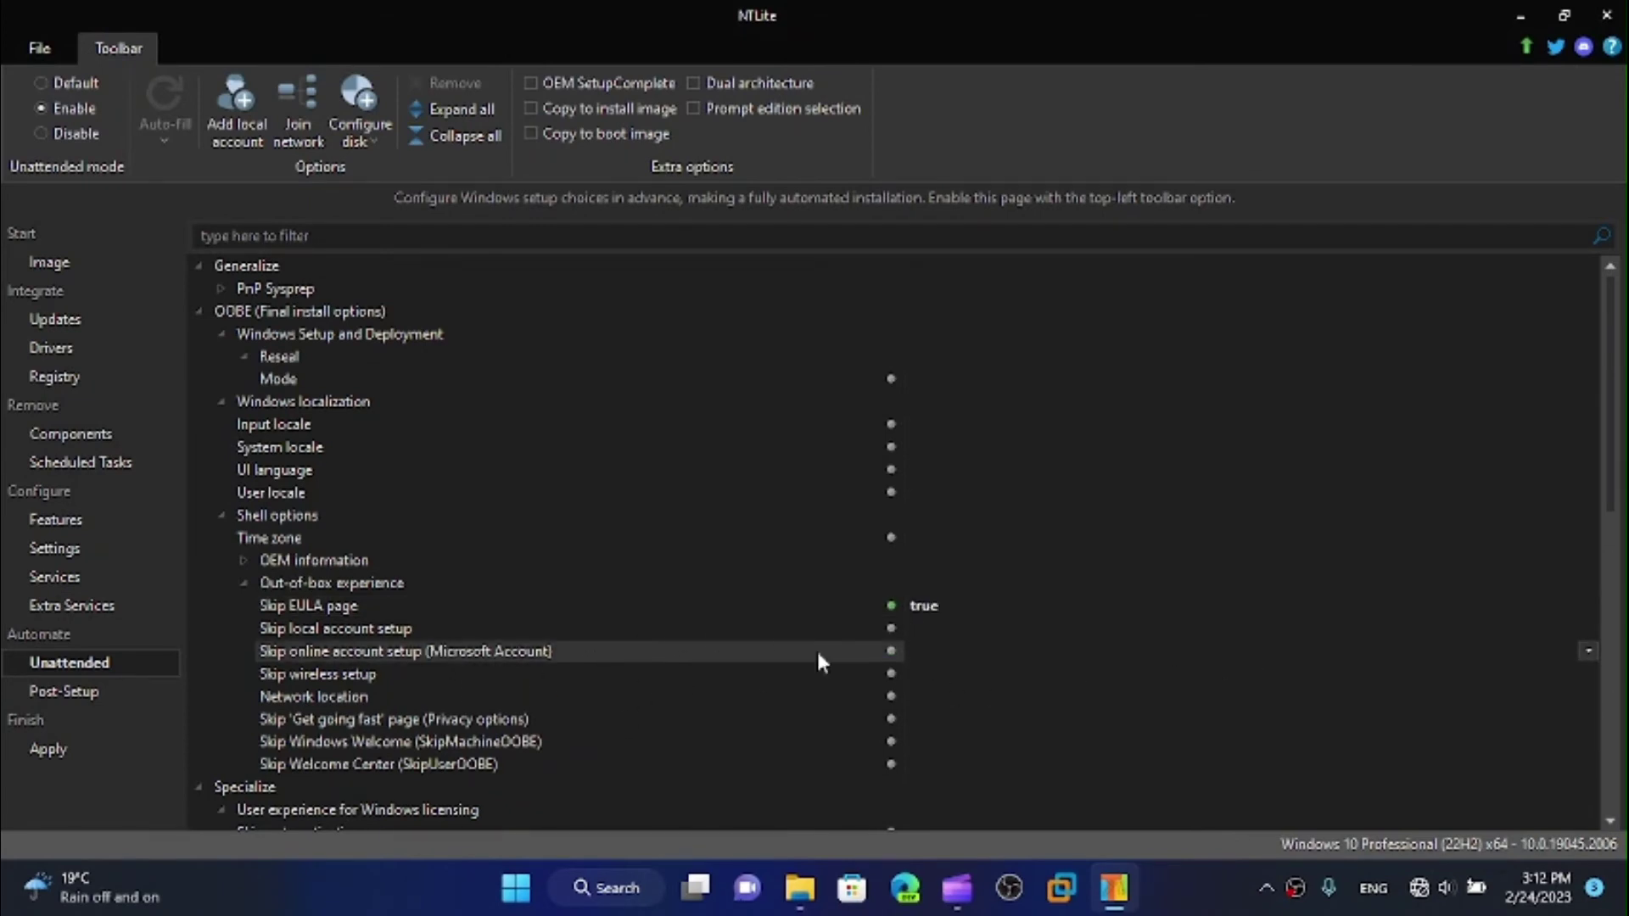
pyautogui.click(1588, 651)
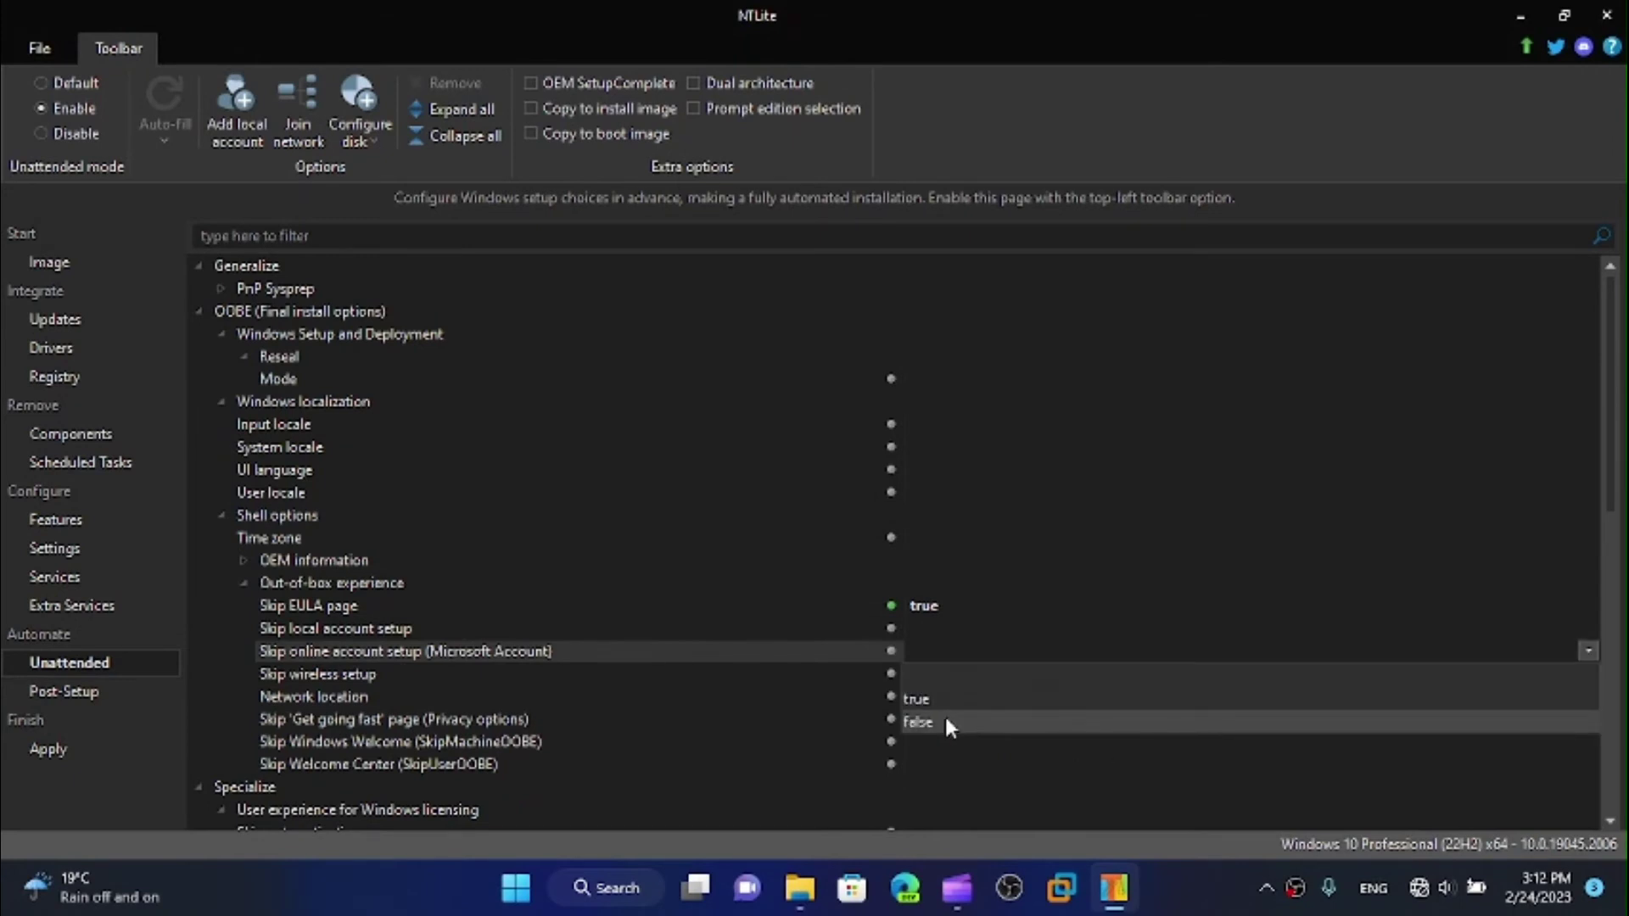
pyautogui.click(934, 707)
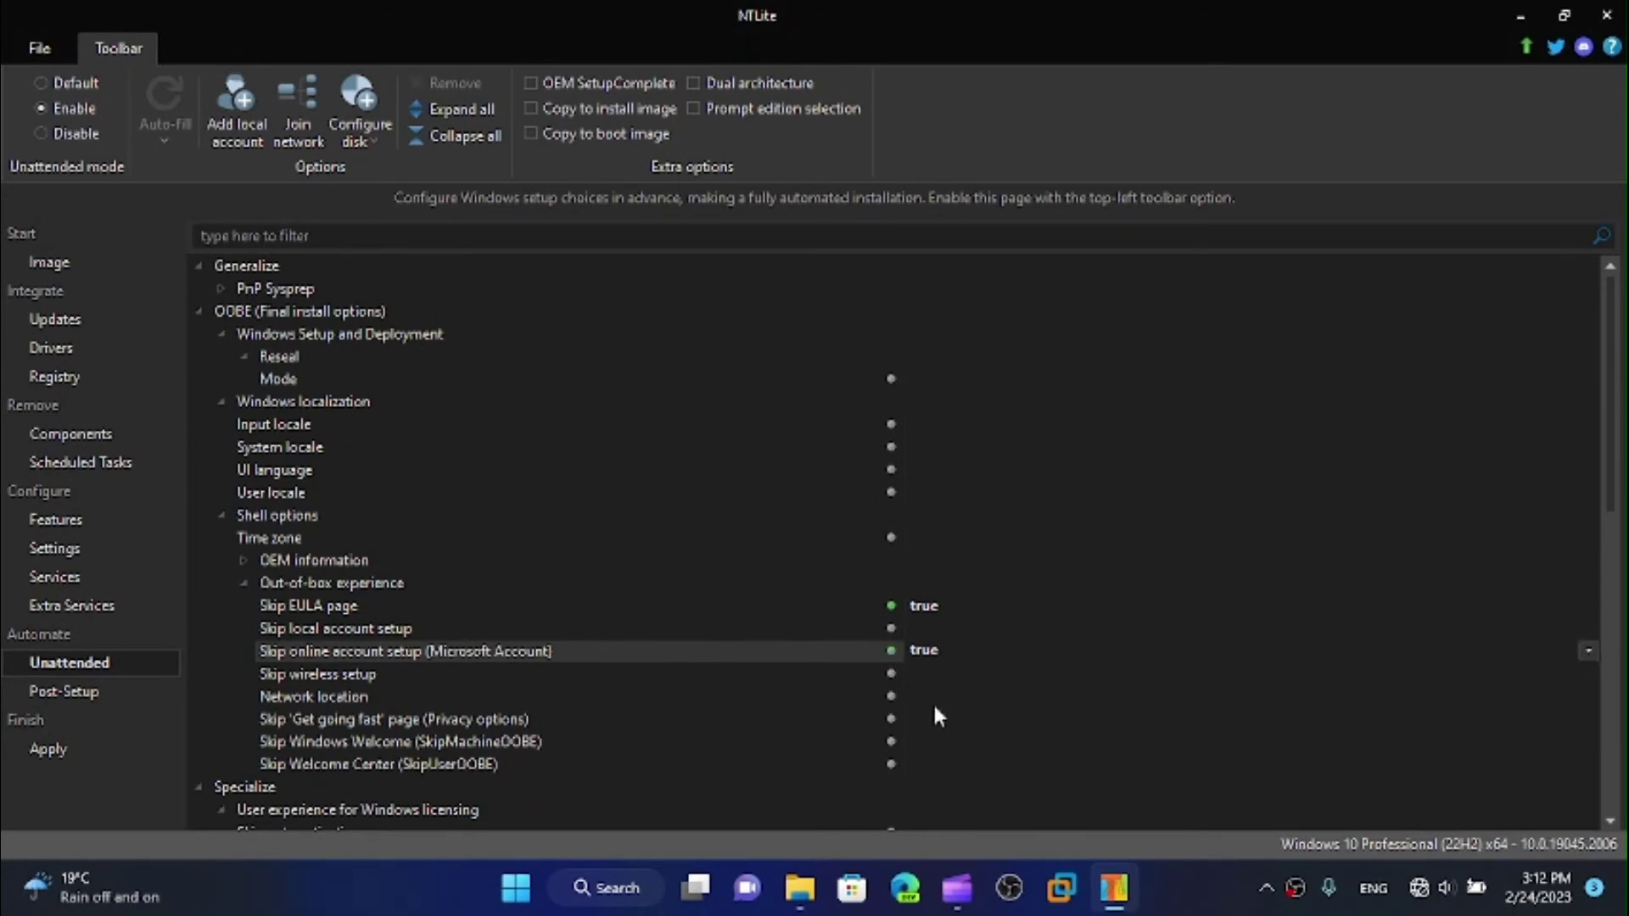
pyautogui.doubleClick(1257, 680)
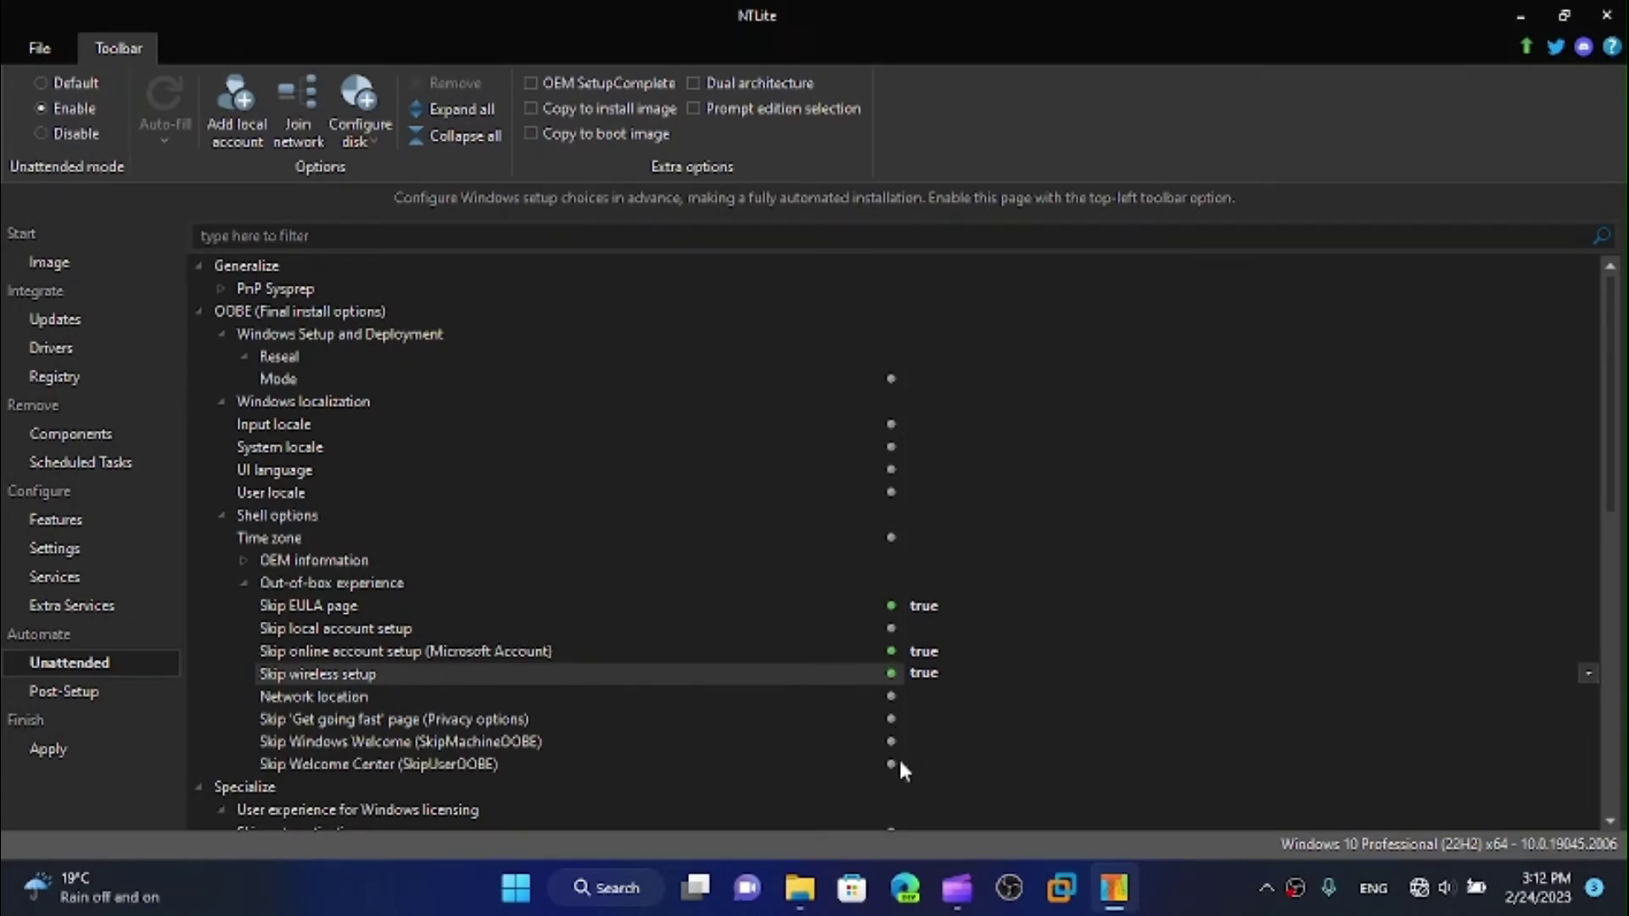
# Set Skip Welcome Center to true and look over the locale settings without changing them.
pyautogui.rightClick(891, 762)
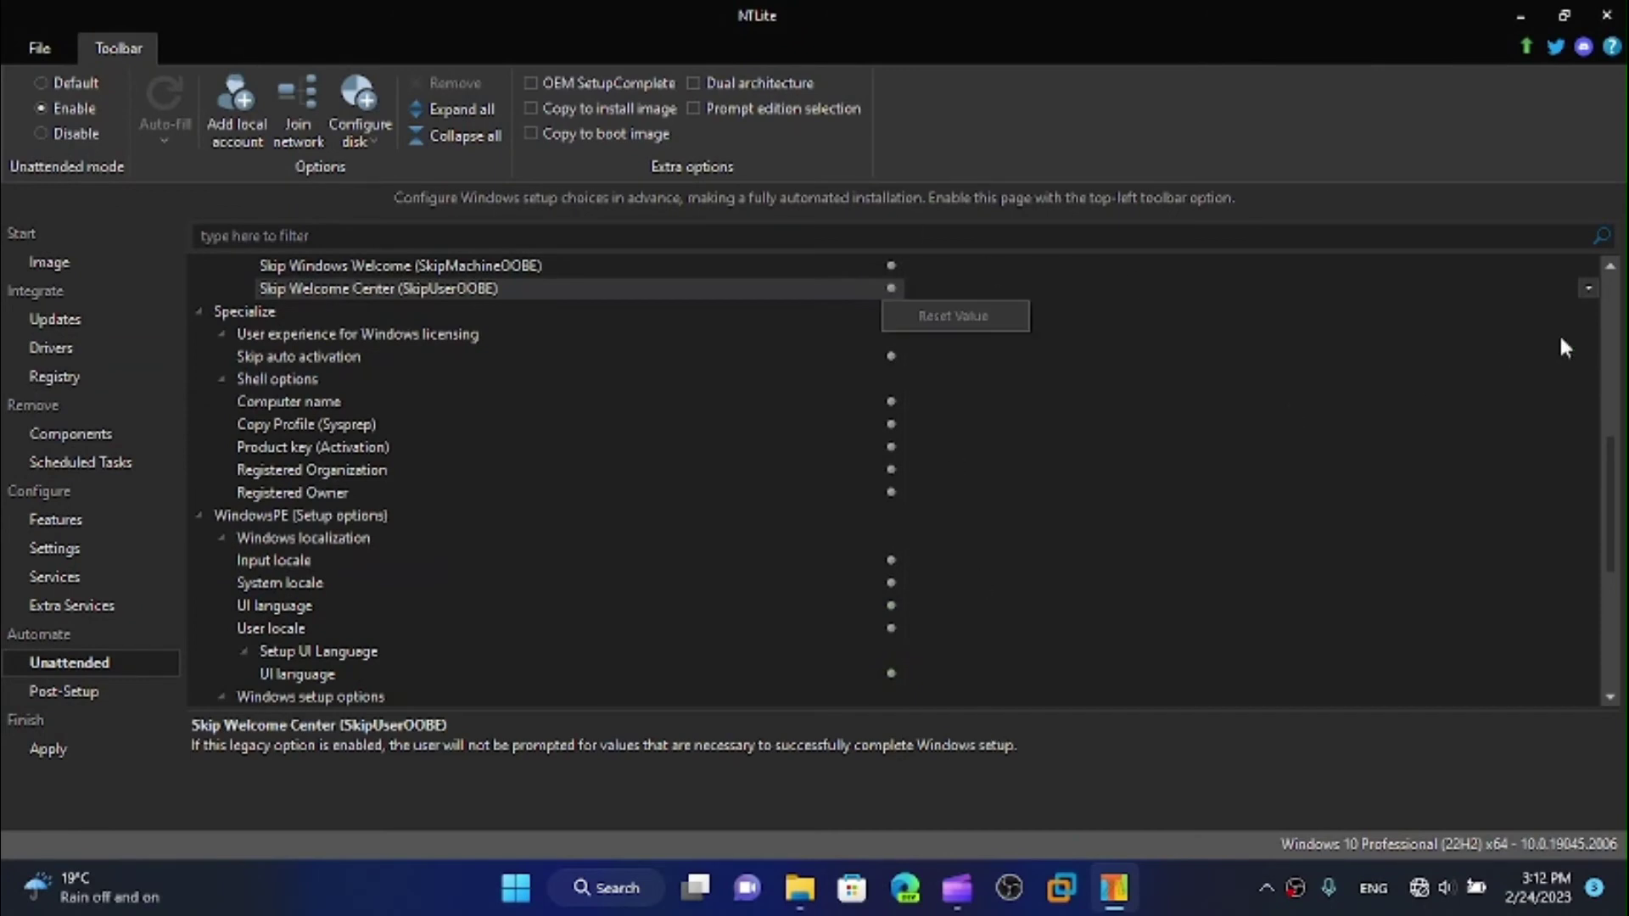
pyautogui.click(1587, 289)
pyautogui.click(918, 337)
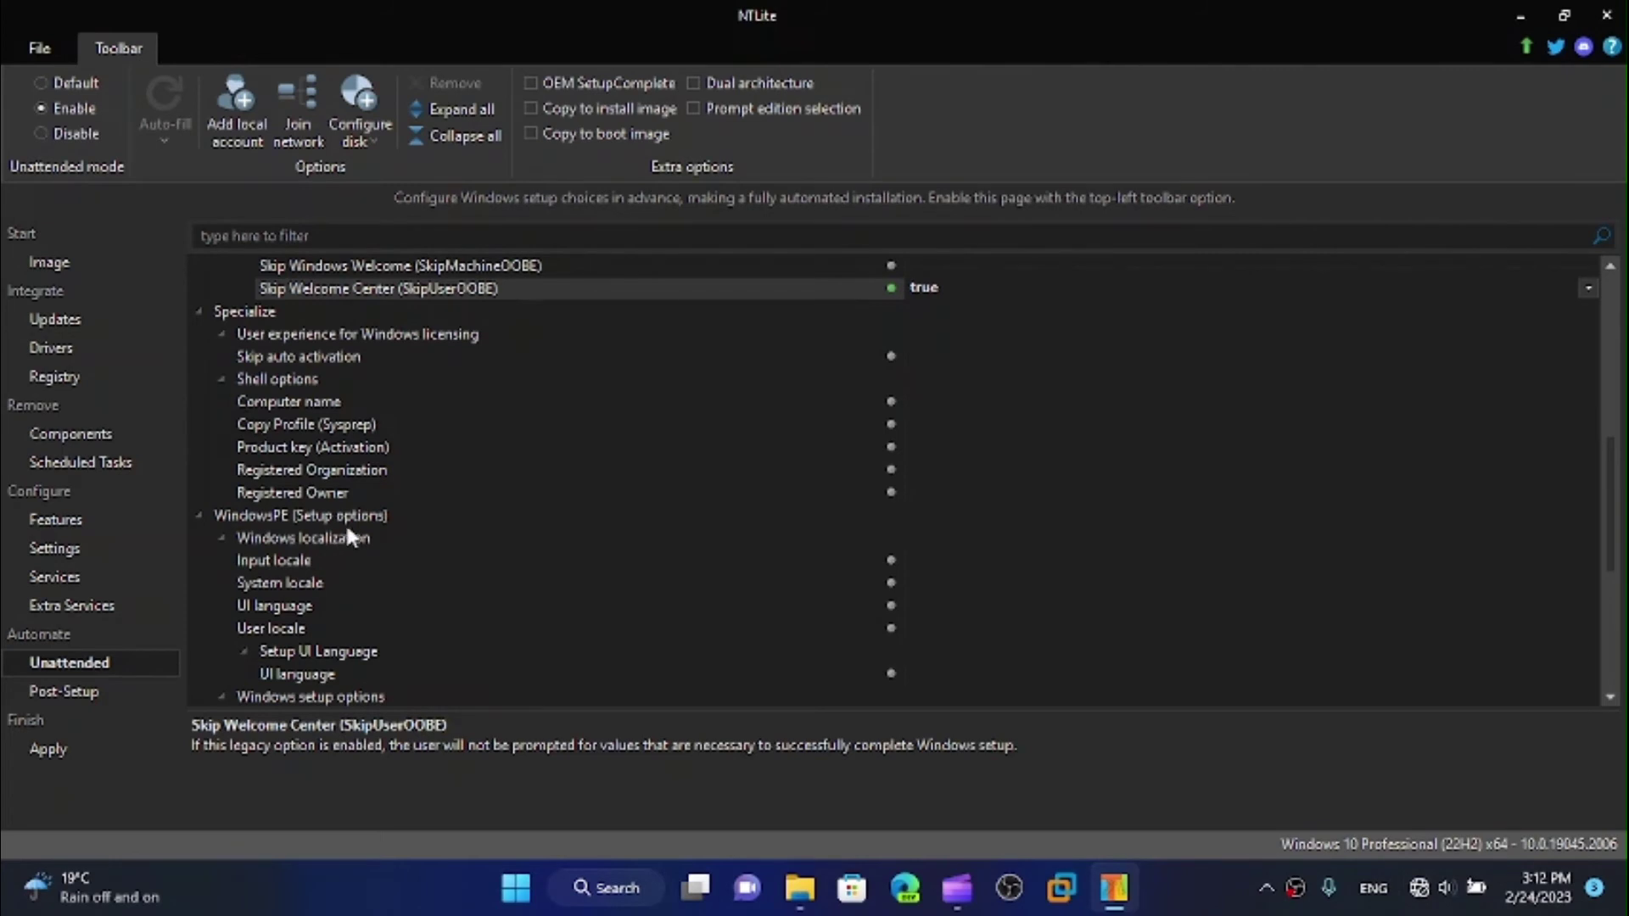
pyautogui.scroll(-1, 353, 530)
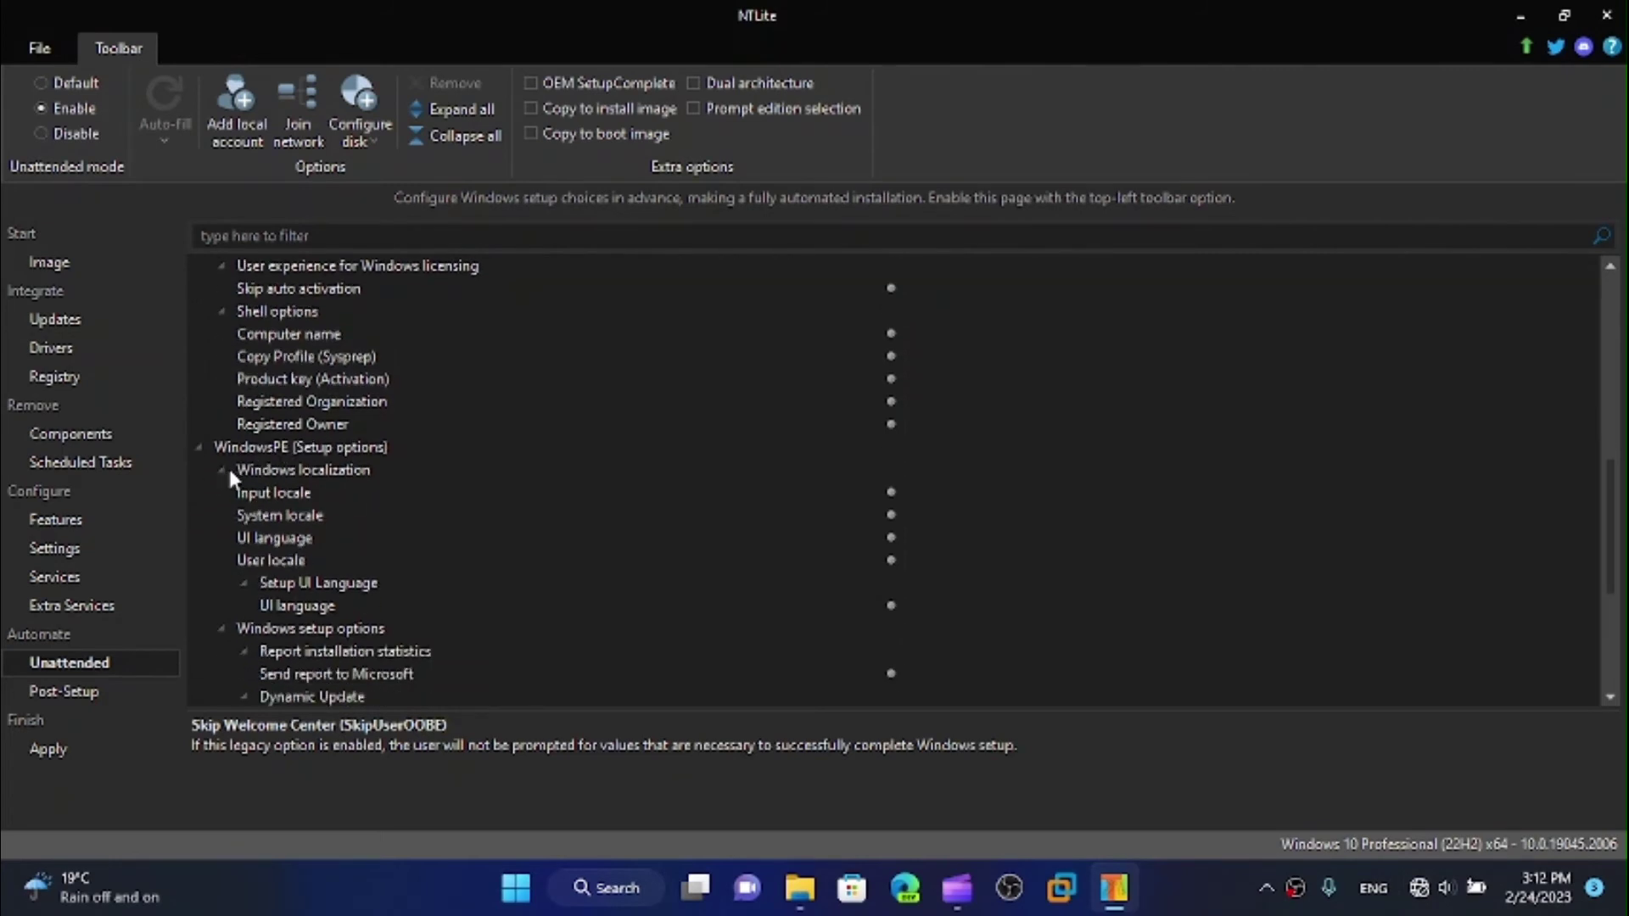
pyautogui.click(222, 469)
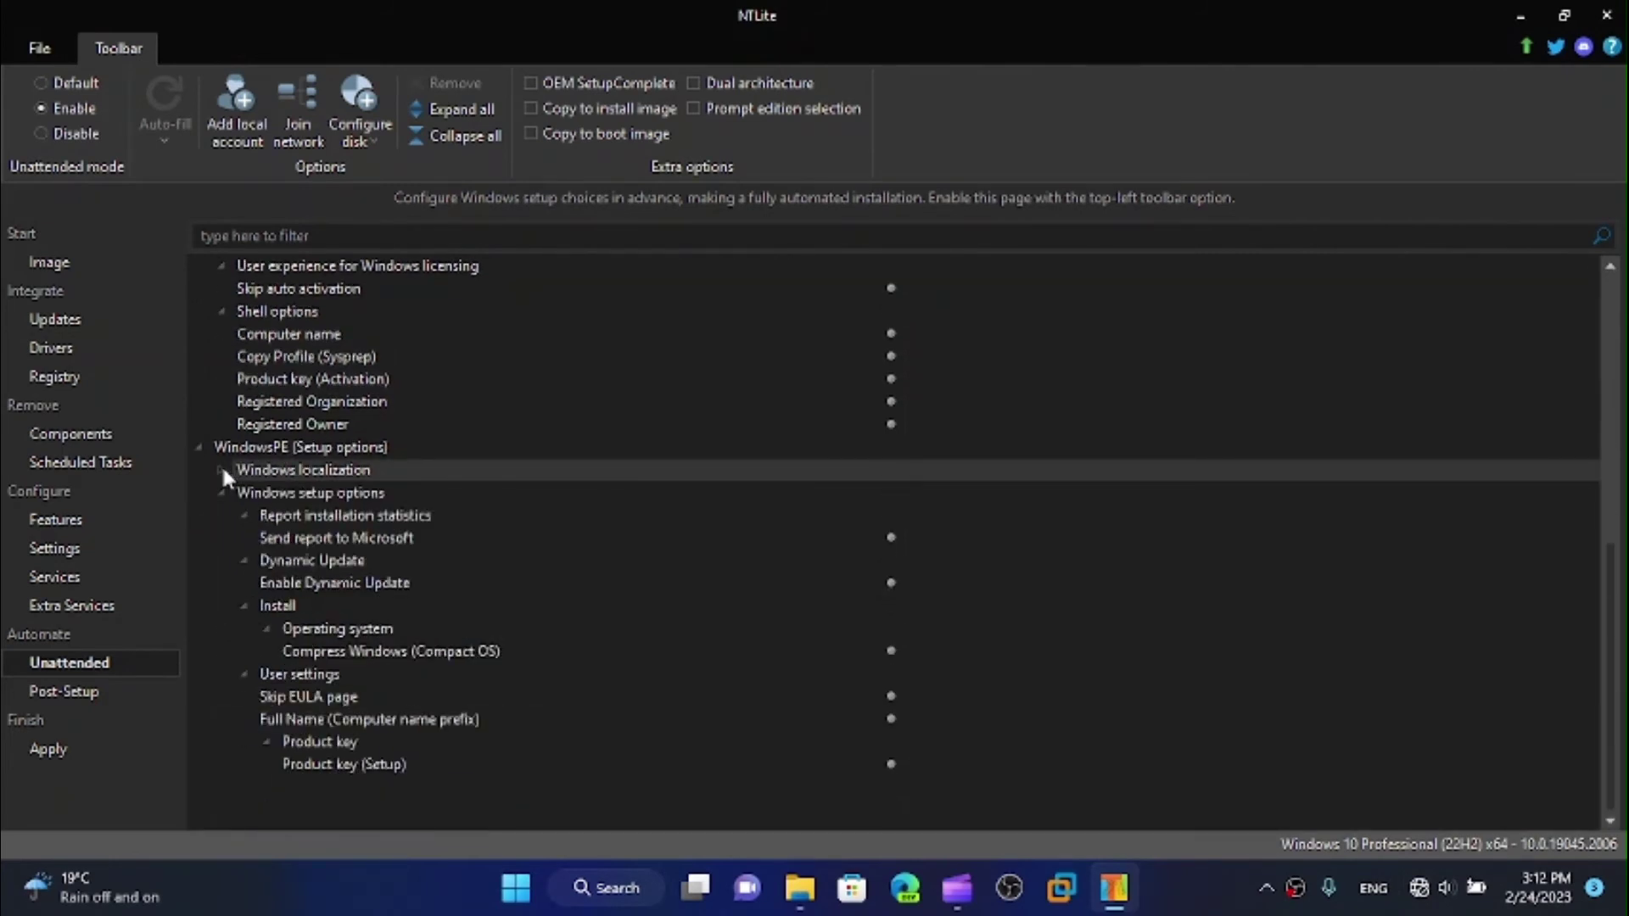
pyautogui.click(221, 468)
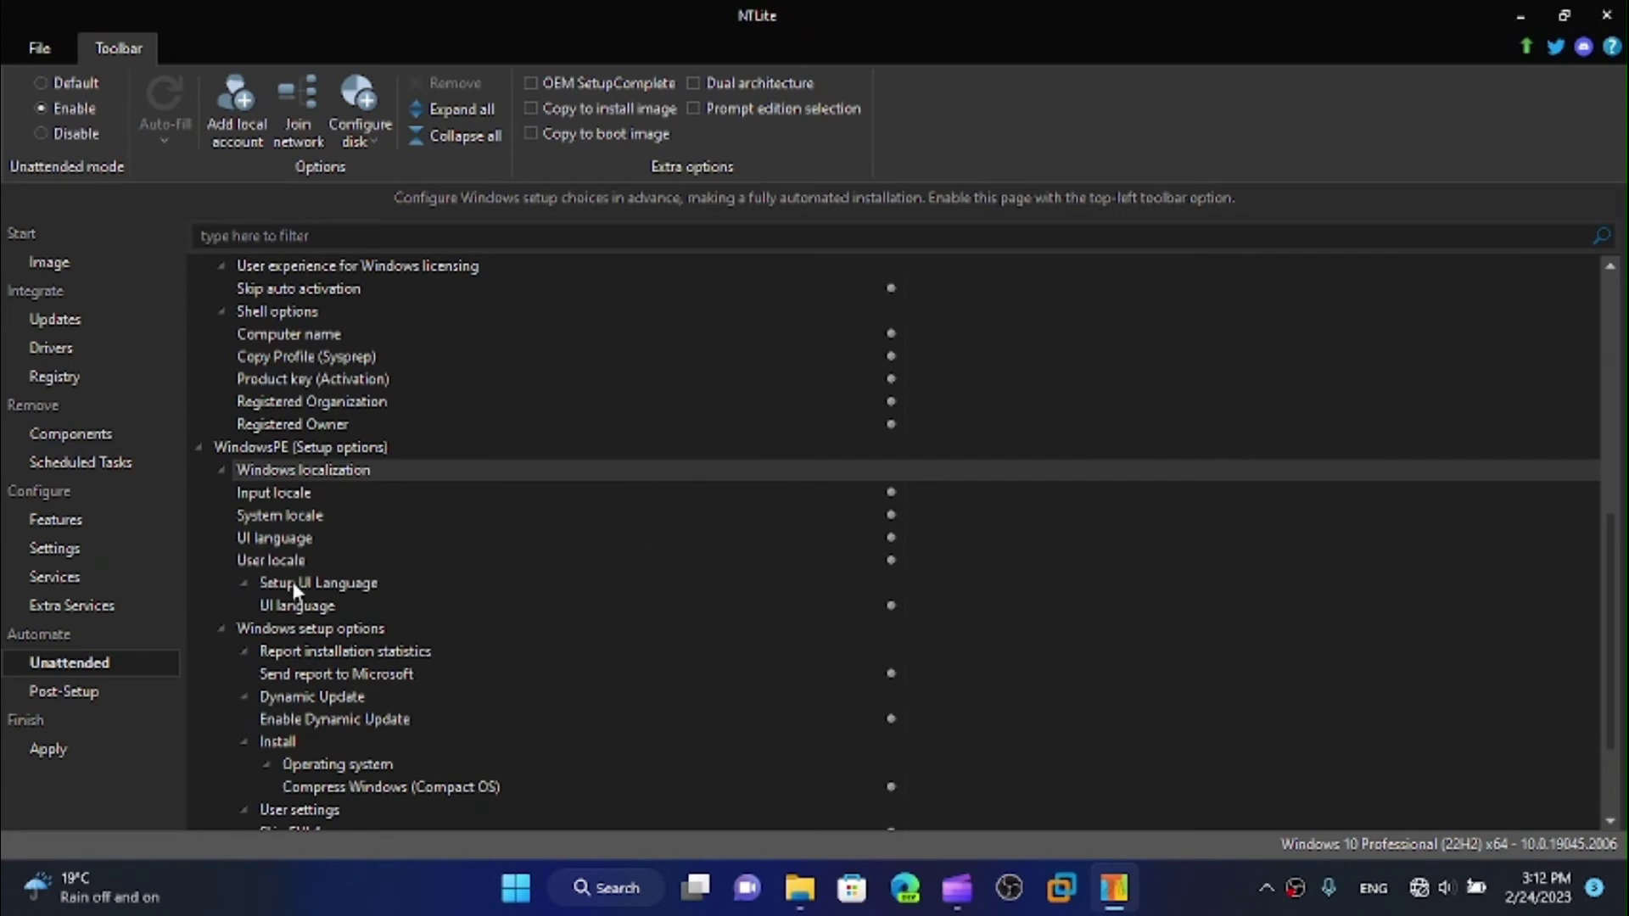
pyautogui.click(882, 507)
pyautogui.click(894, 499)
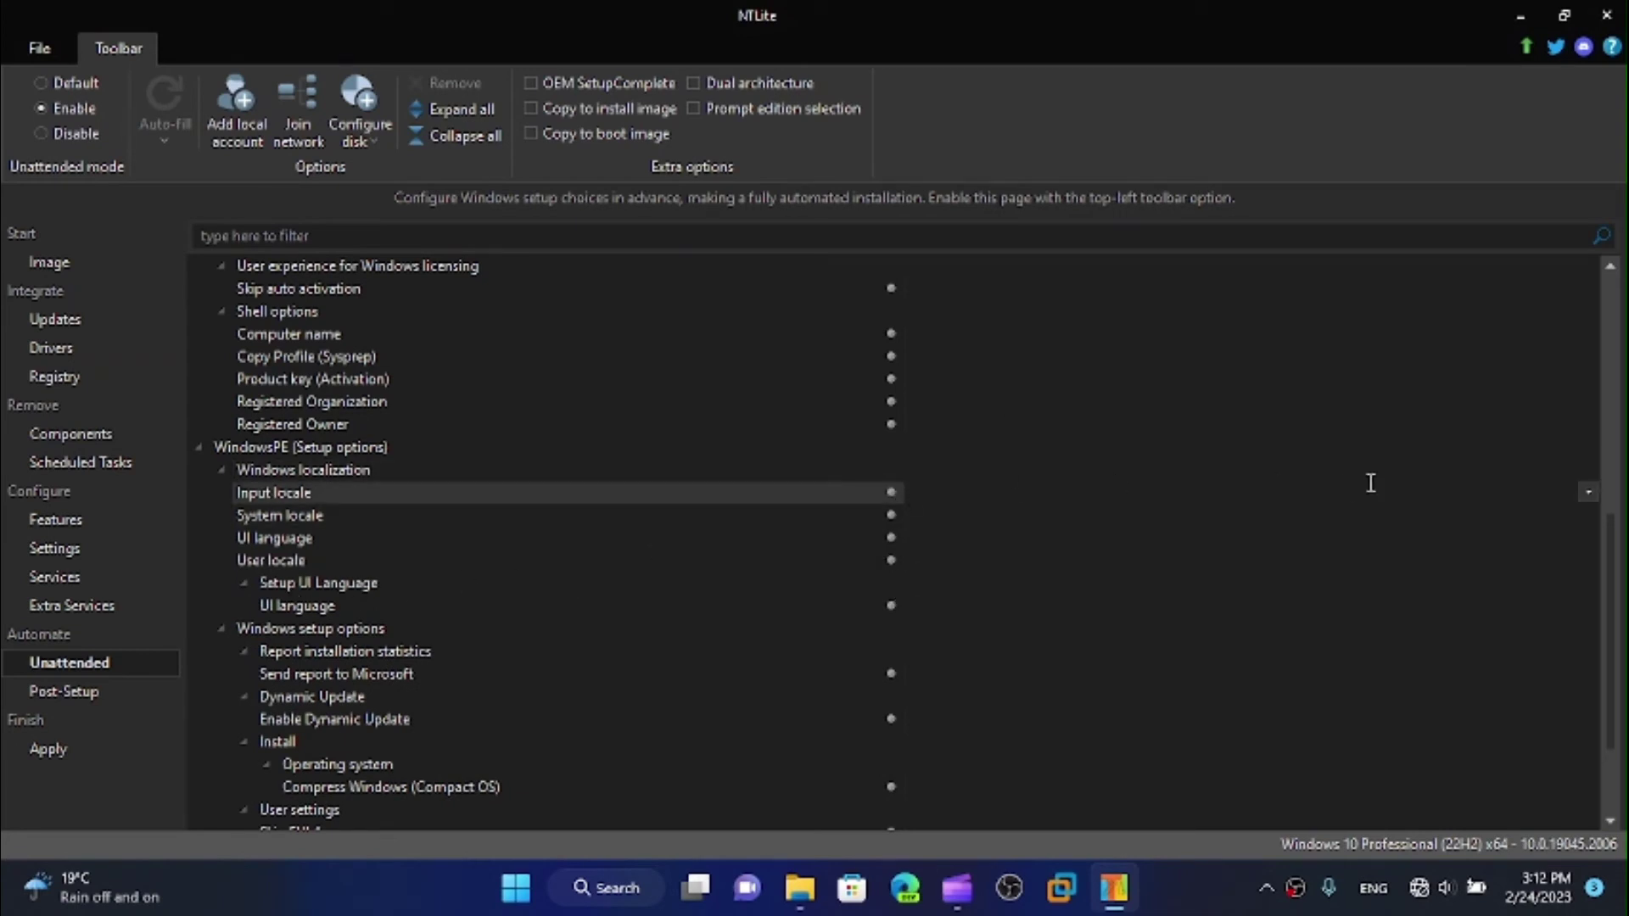
pyautogui.click(1586, 493)
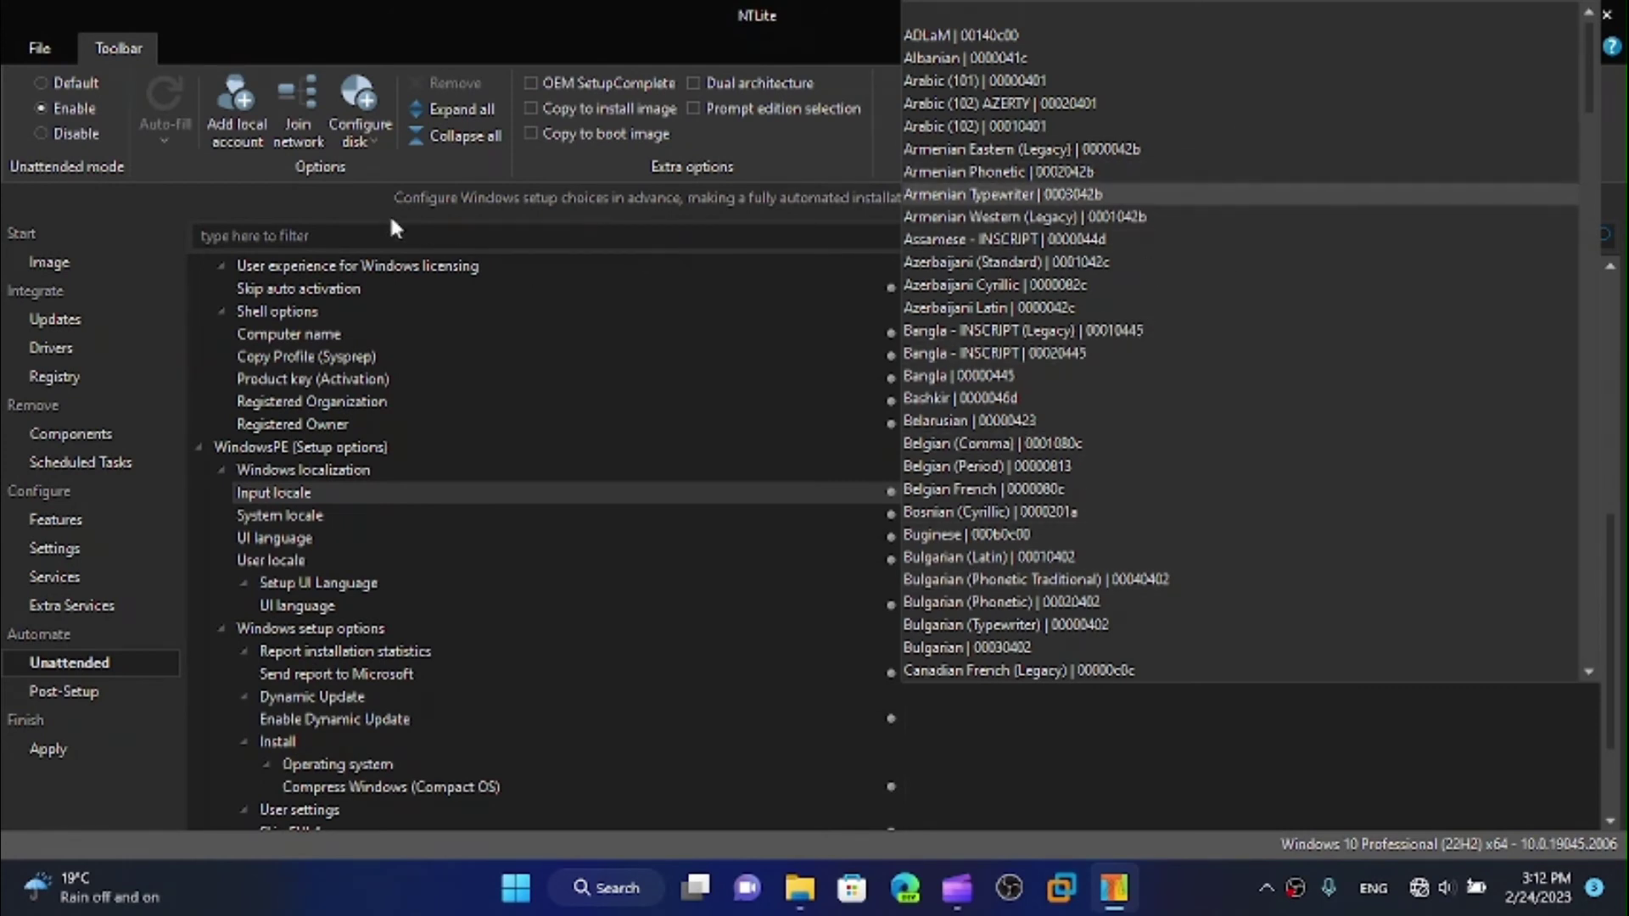
pyautogui.press('Down')
pyautogui.press('Down')
pyautogui.press('Down')
pyautogui.press('Down')
pyautogui.press('Down')
pyautogui.press('Down')
pyautogui.press('Down')
pyautogui.press('Down')
pyautogui.press('Down')
pyautogui.click(251, 204)
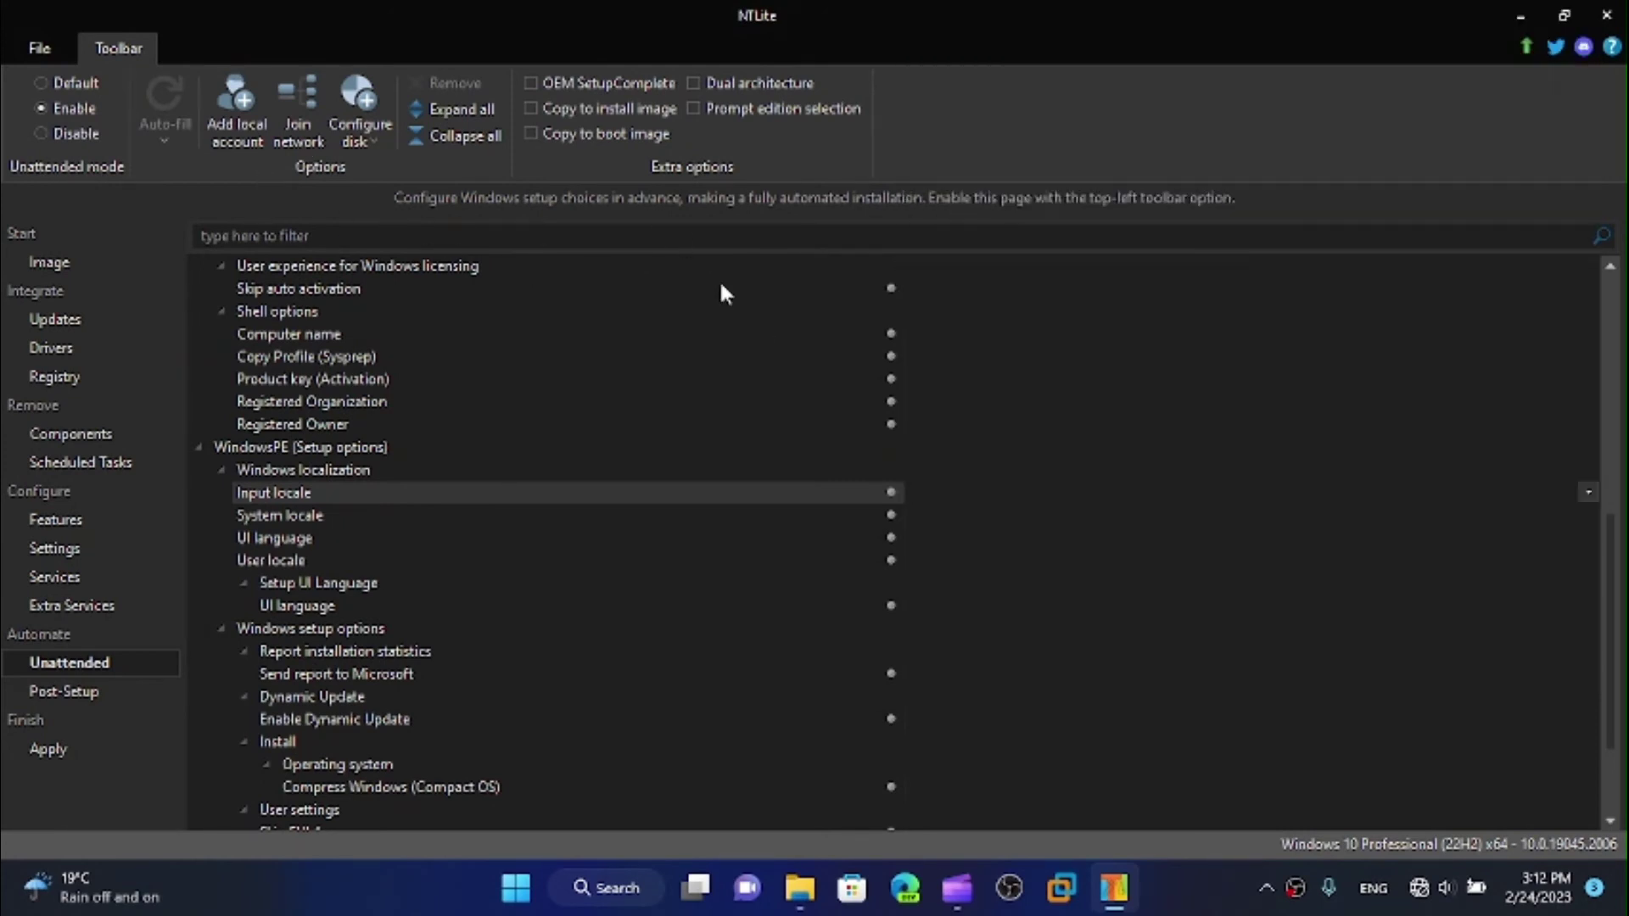
# Set Compress Windows (Compact OS) and the setup-stage Skip EULA page to true.
pyautogui.scroll(-2, 719, 278)
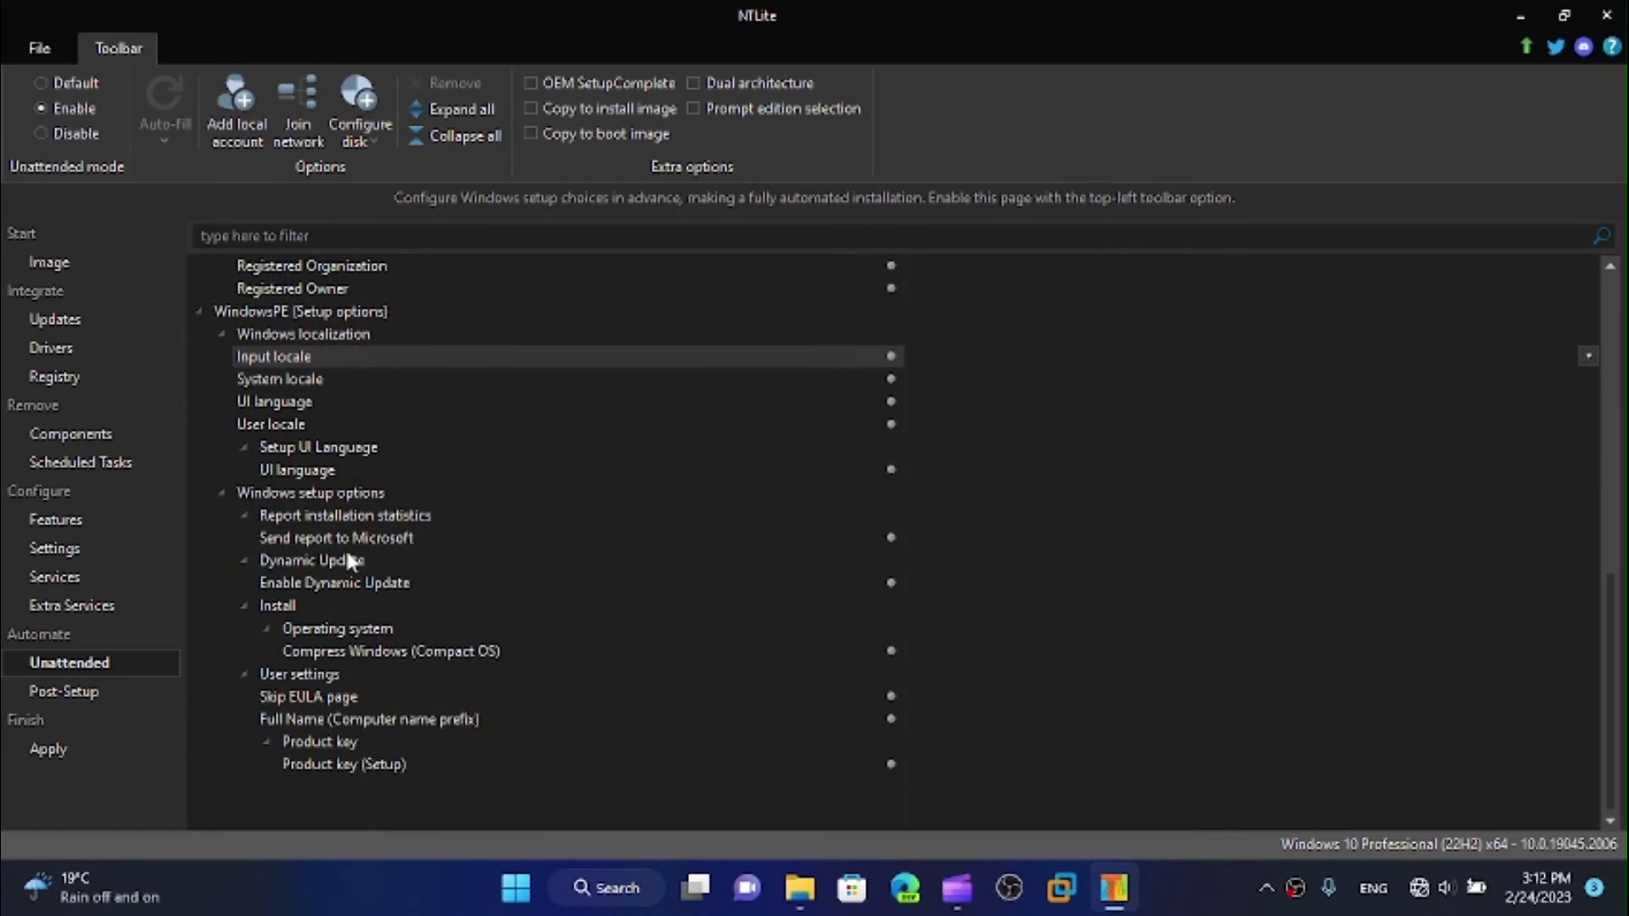
pyautogui.click(340, 629)
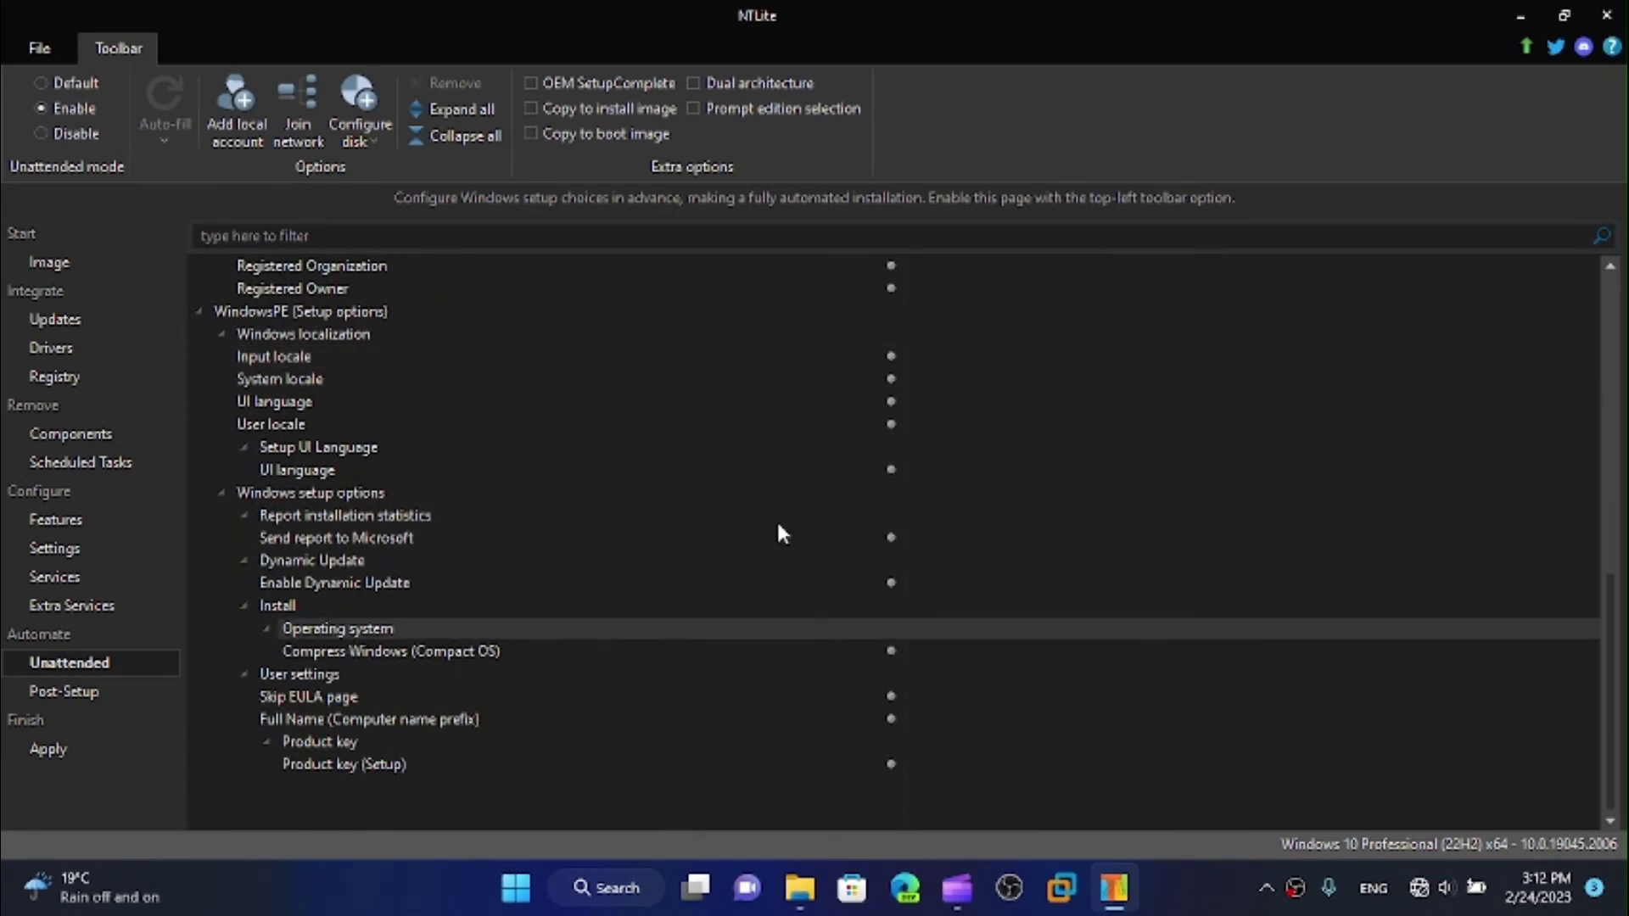
pyautogui.click(923, 650)
pyautogui.click(923, 650)
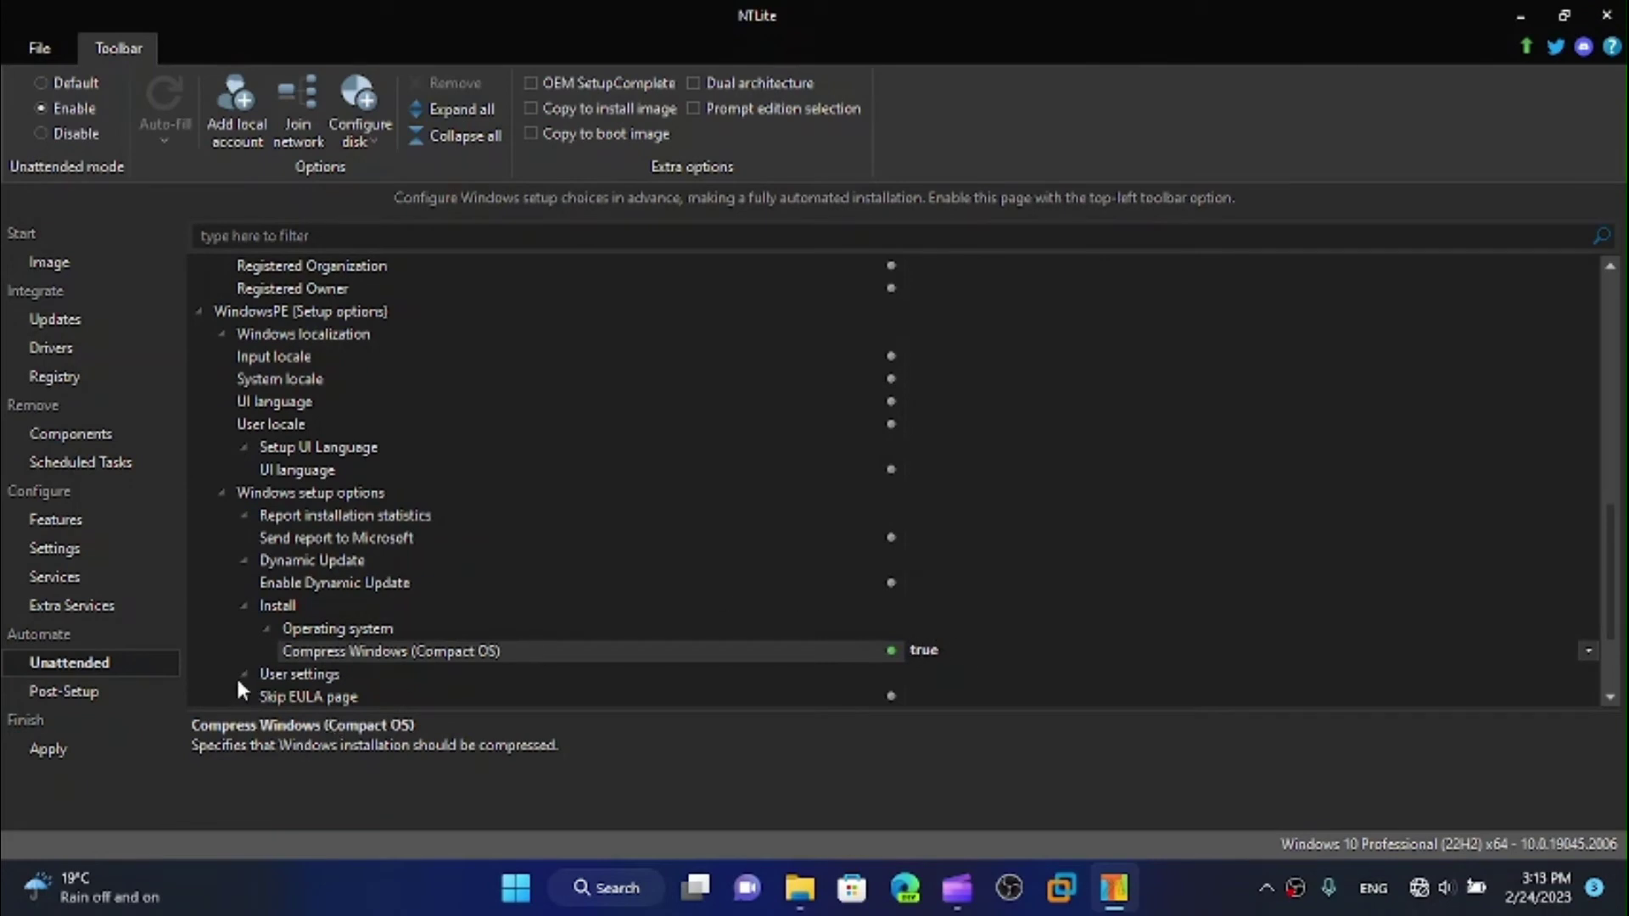
pyautogui.scroll(-2, 1285, 432)
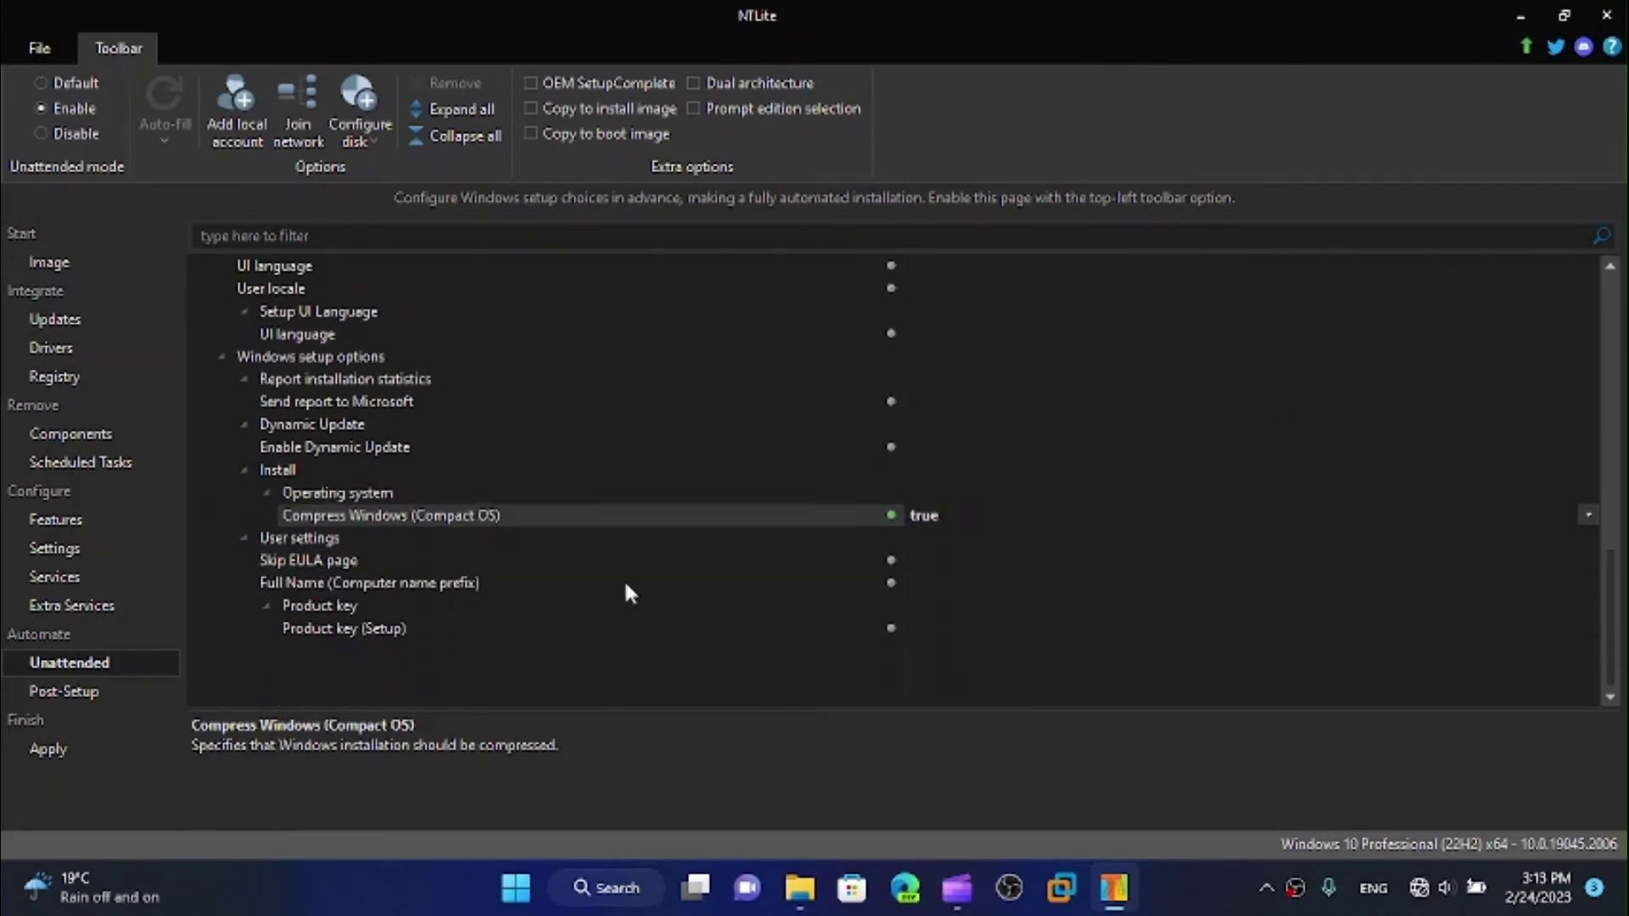
pyautogui.click(444, 560)
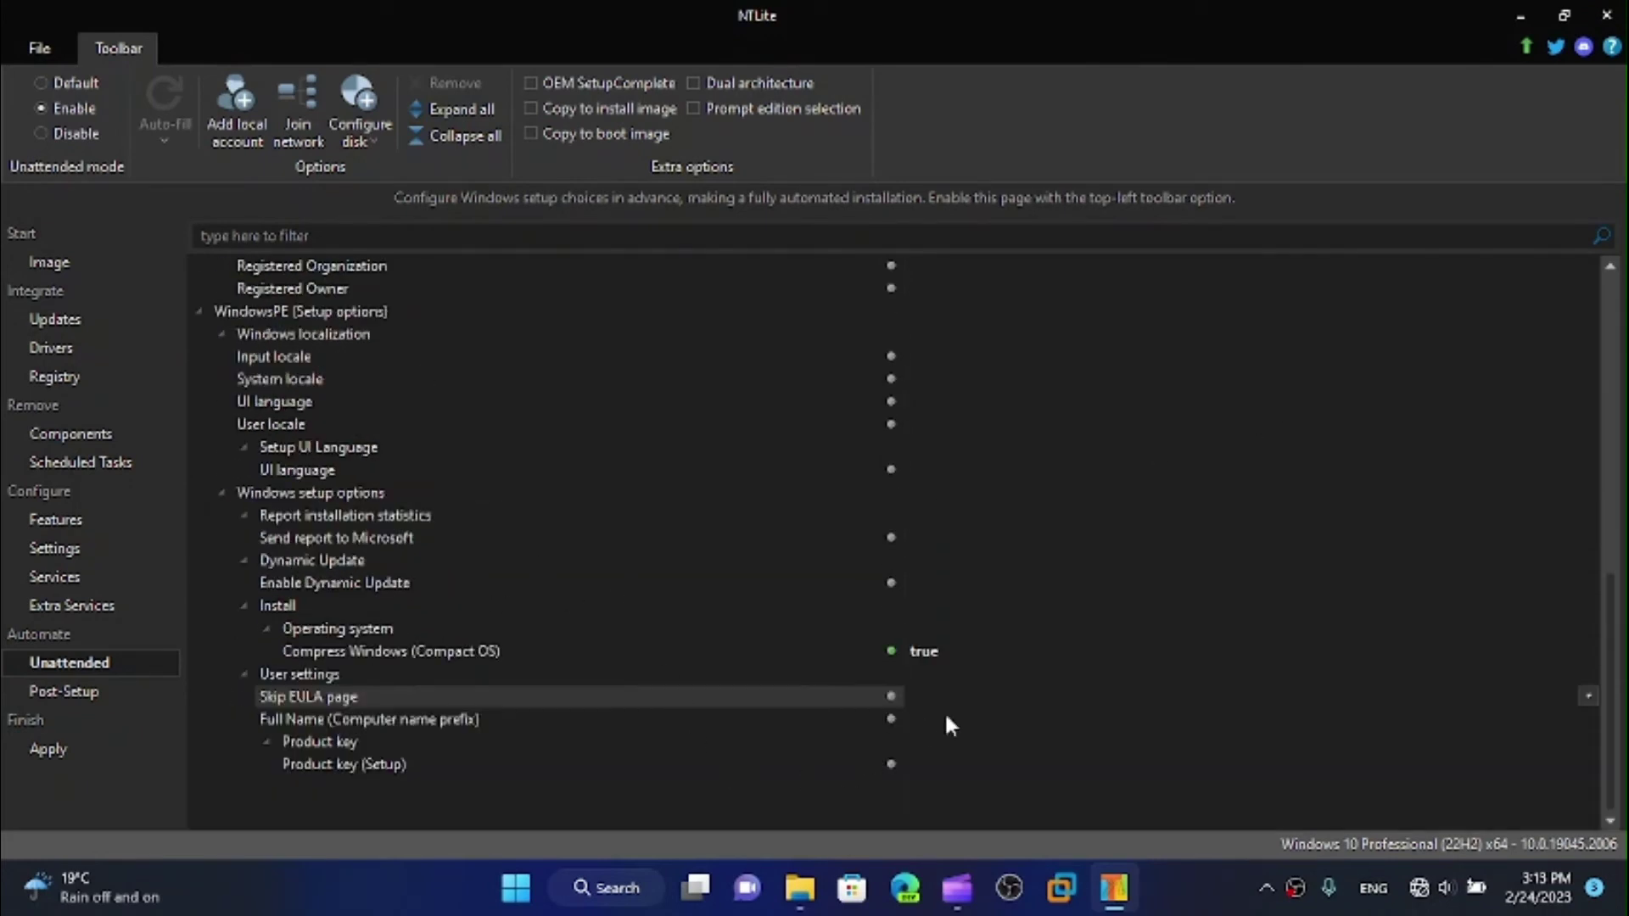
pyautogui.click(1587, 695)
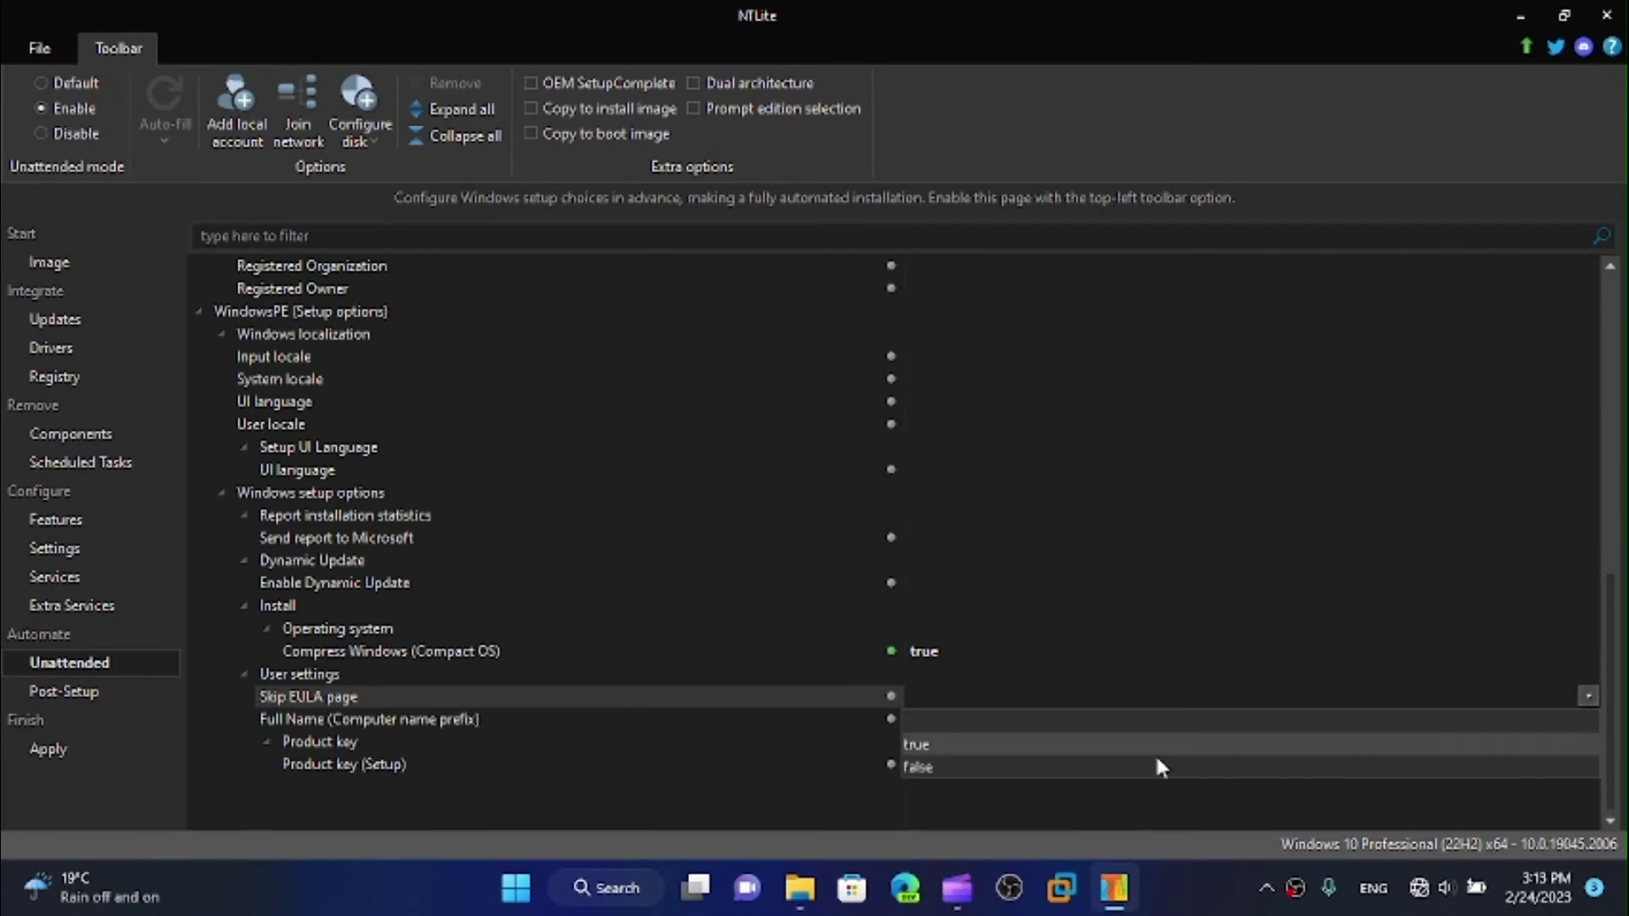
pyautogui.click(965, 753)
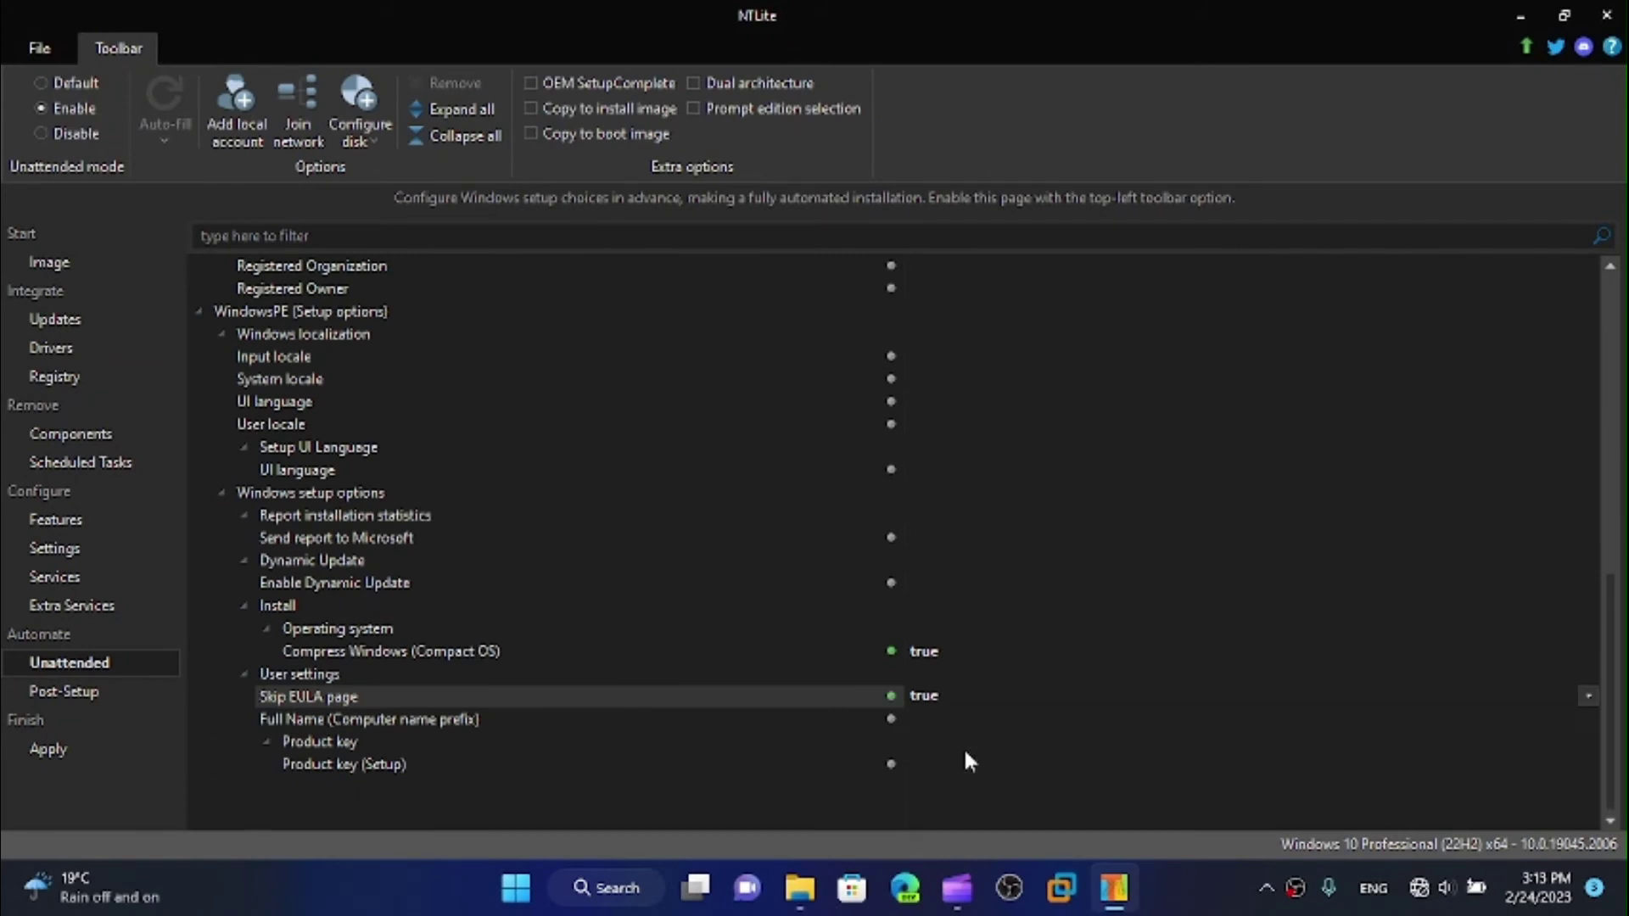
# Enter 'Lite' as the Full Name computer name prefix under Product key.
pyautogui.click(447, 741)
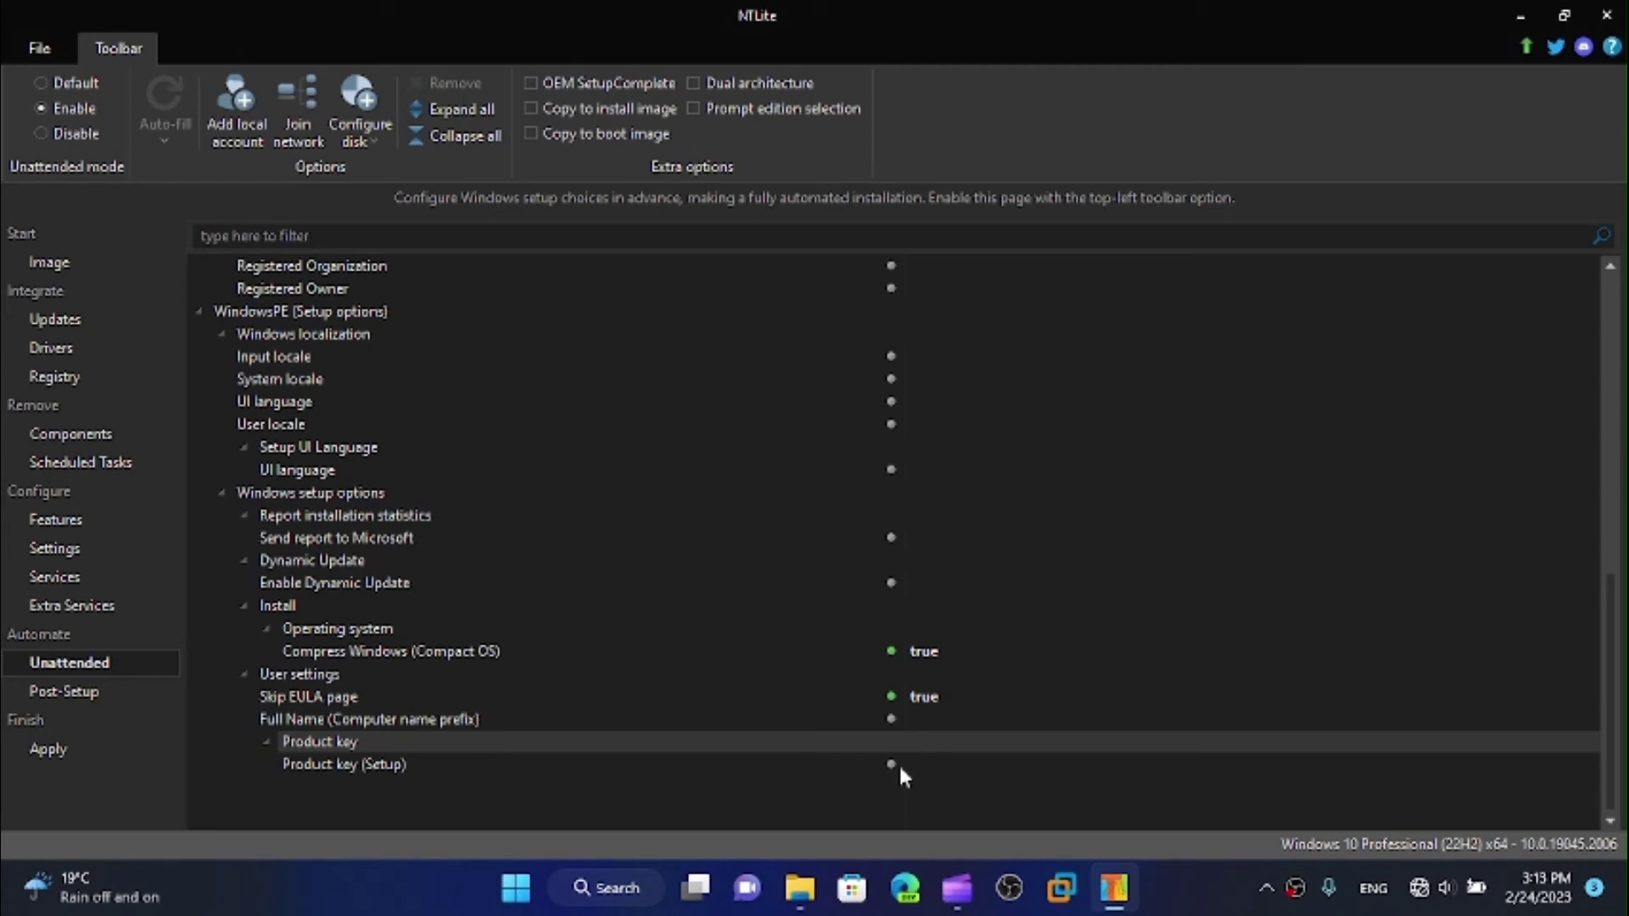
pyautogui.click(912, 724)
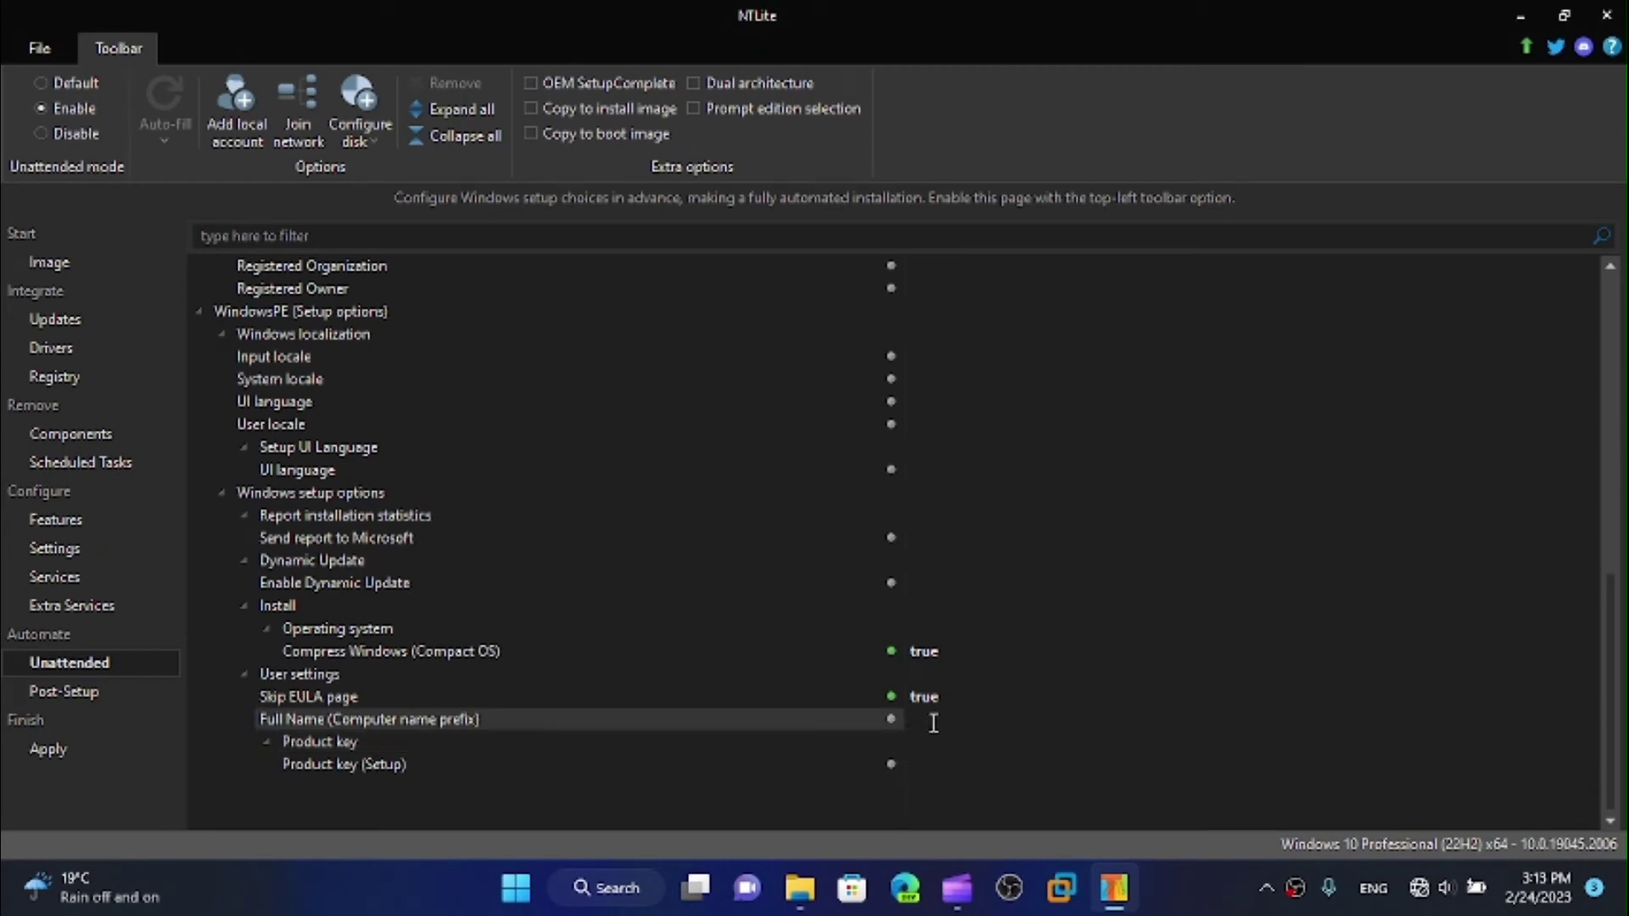
pyautogui.write('I')
pyautogui.press('BackSpace')
pyautogui.write('LITE')
pyautogui.press('BackSpace')
pyautogui.press('BackSpace')
pyautogui.press('BackSpace')
pyautogui.press('BackSpace')
pyautogui.write('Lite')
pyautogui.press('Return')
# On the Apply page, tick boot.wim 1 Microsoft Windows PE (x64) under Remove nonessential editions.
pyautogui.click(44, 696)
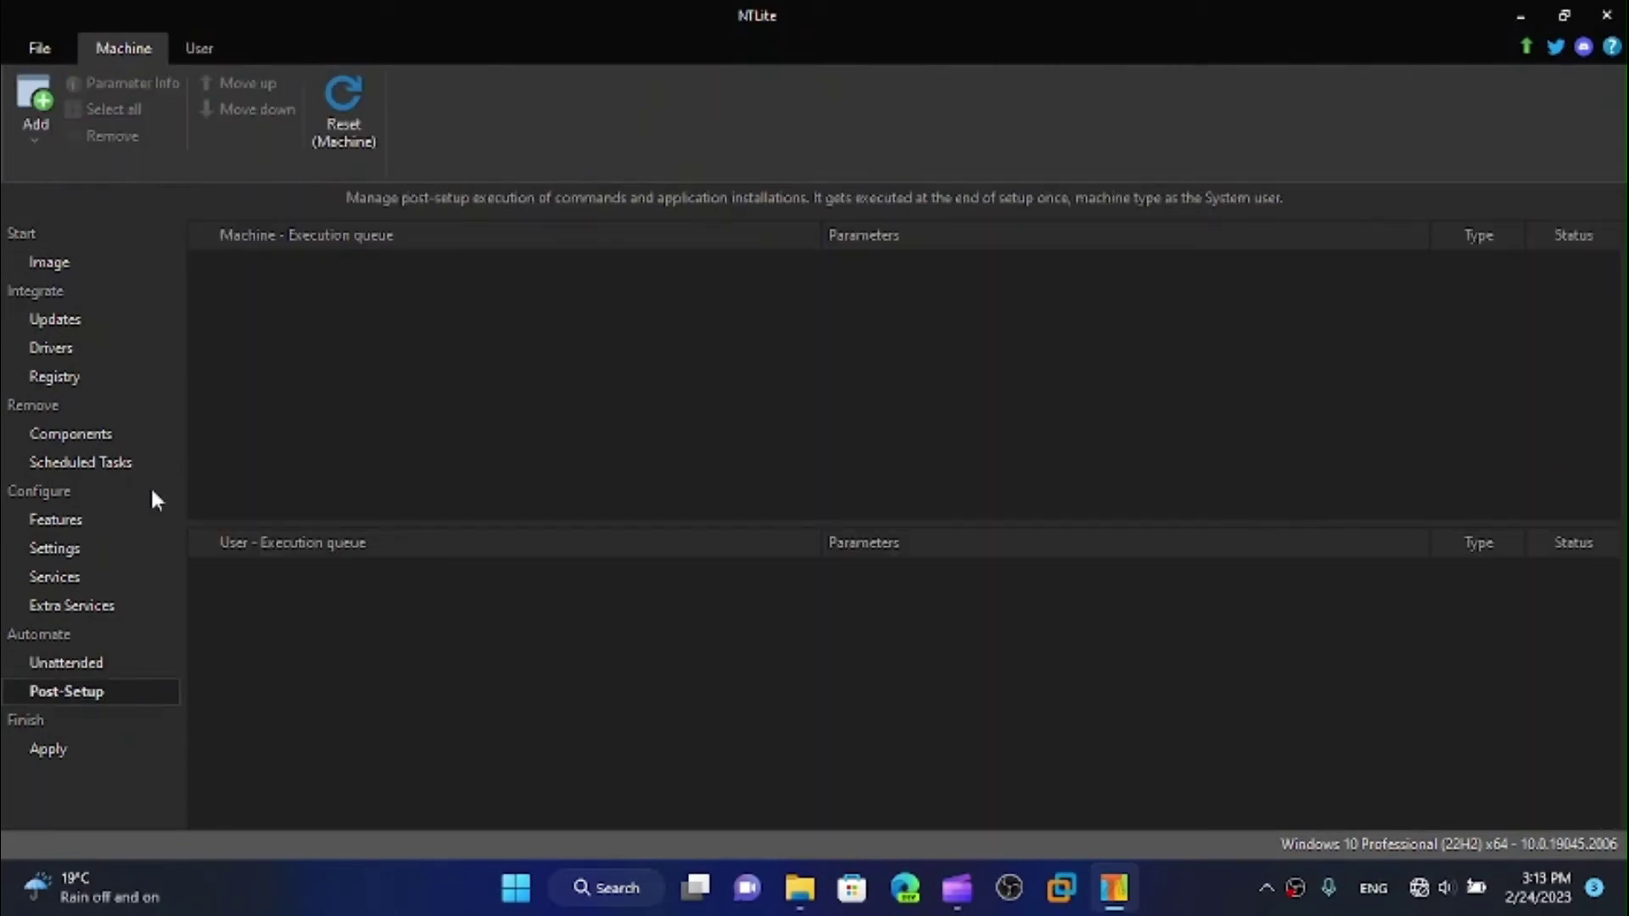
pyautogui.click(48, 749)
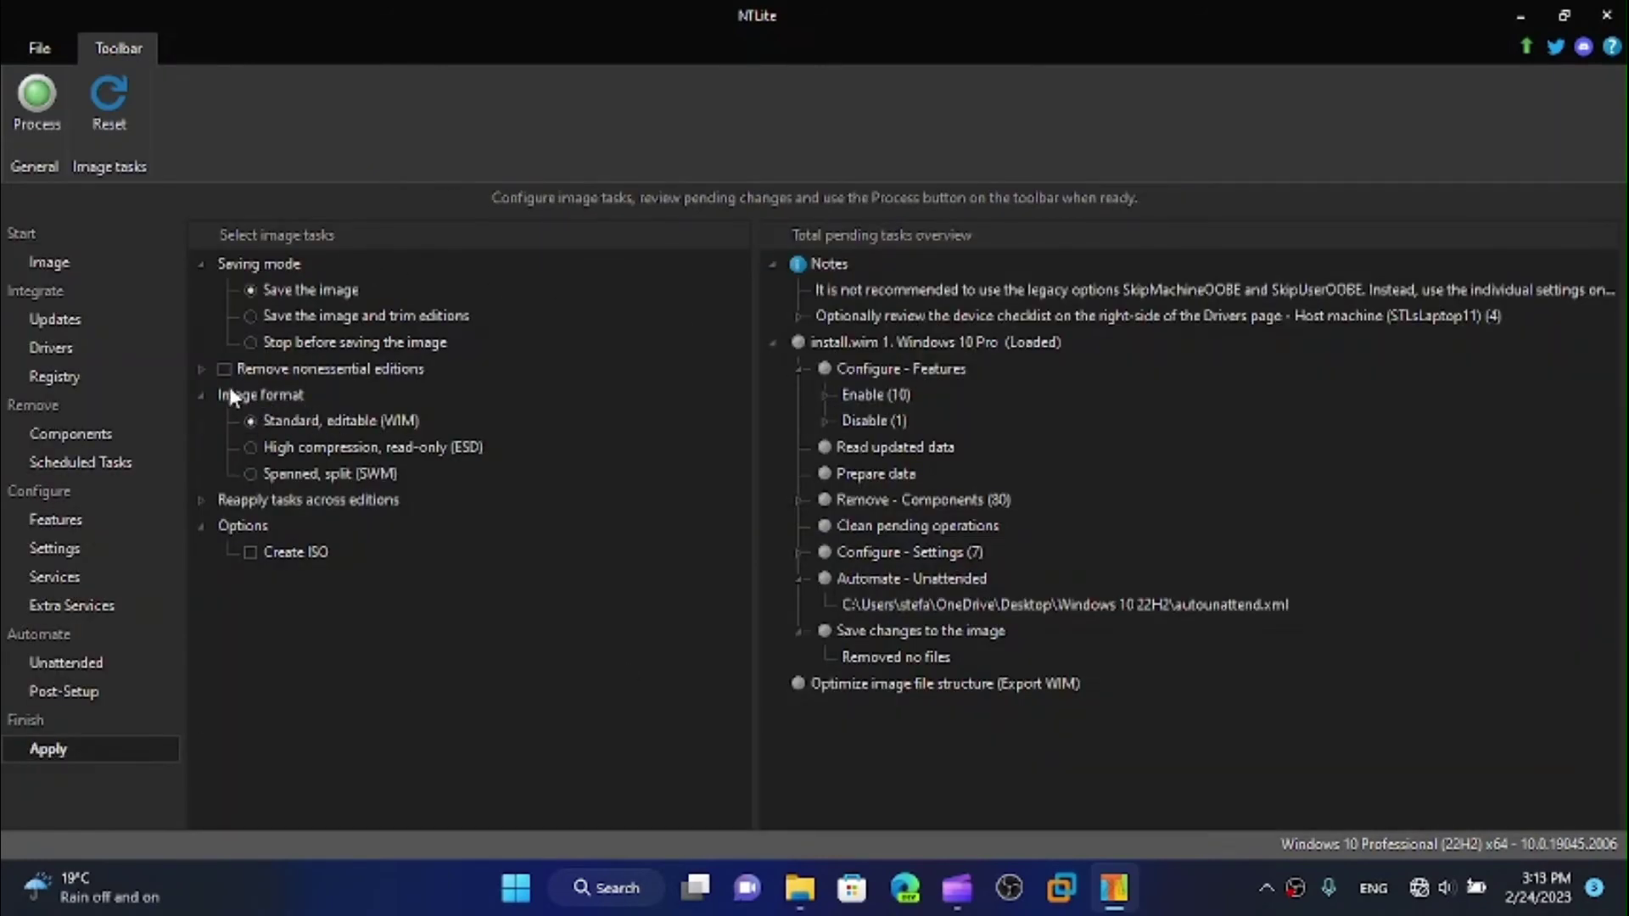
pyautogui.click(204, 368)
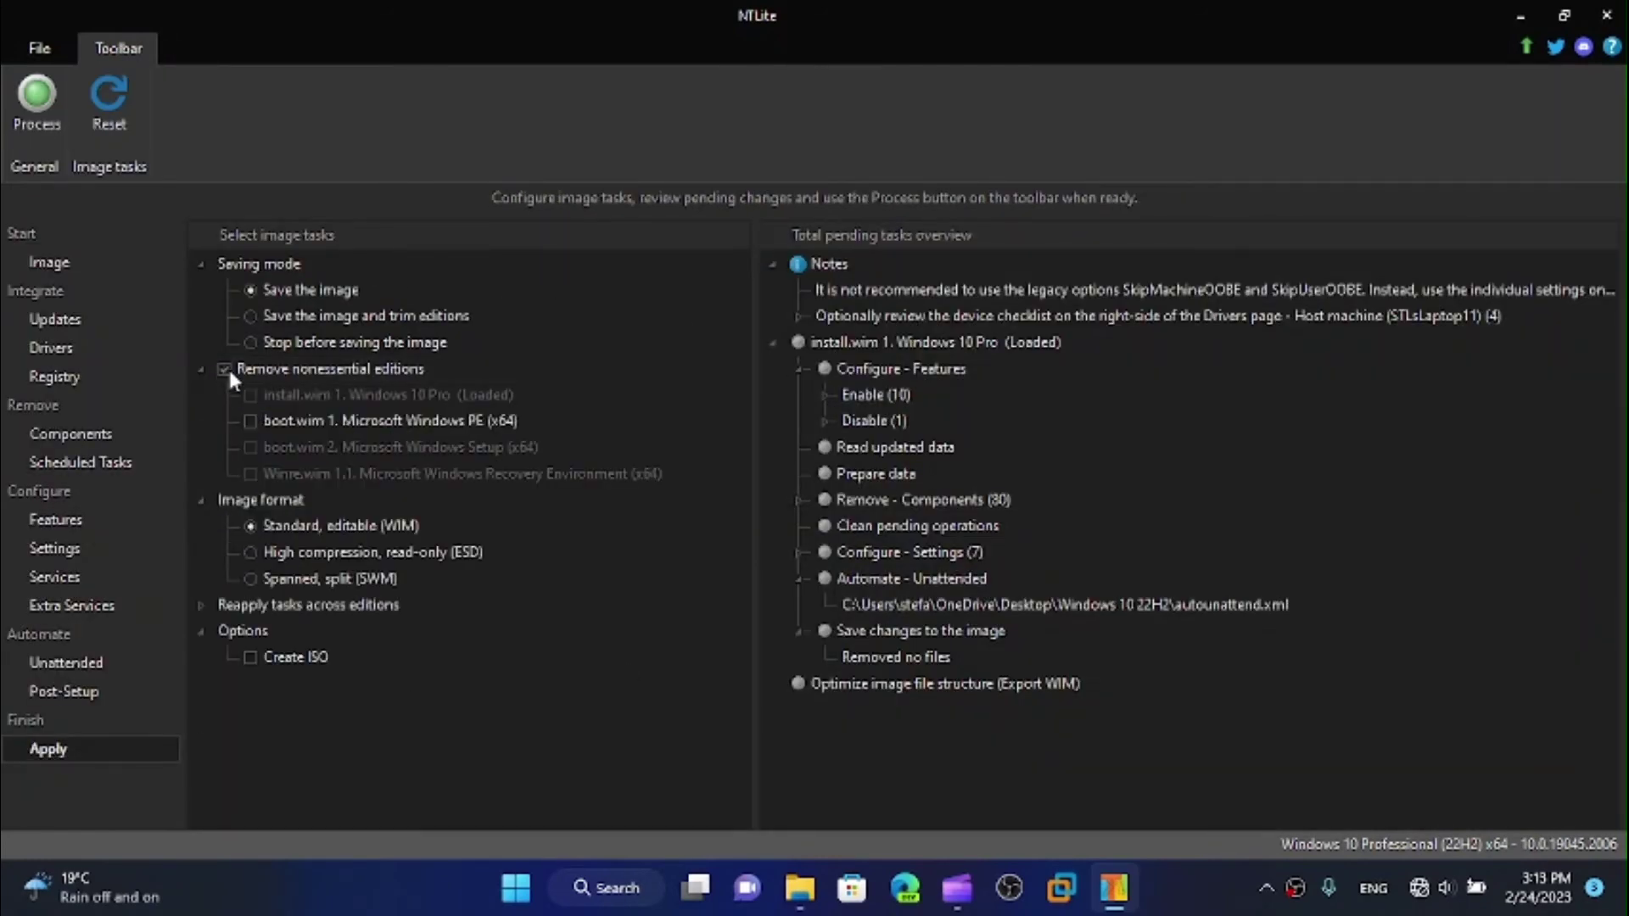
pyautogui.click(226, 368)
pyautogui.click(201, 368)
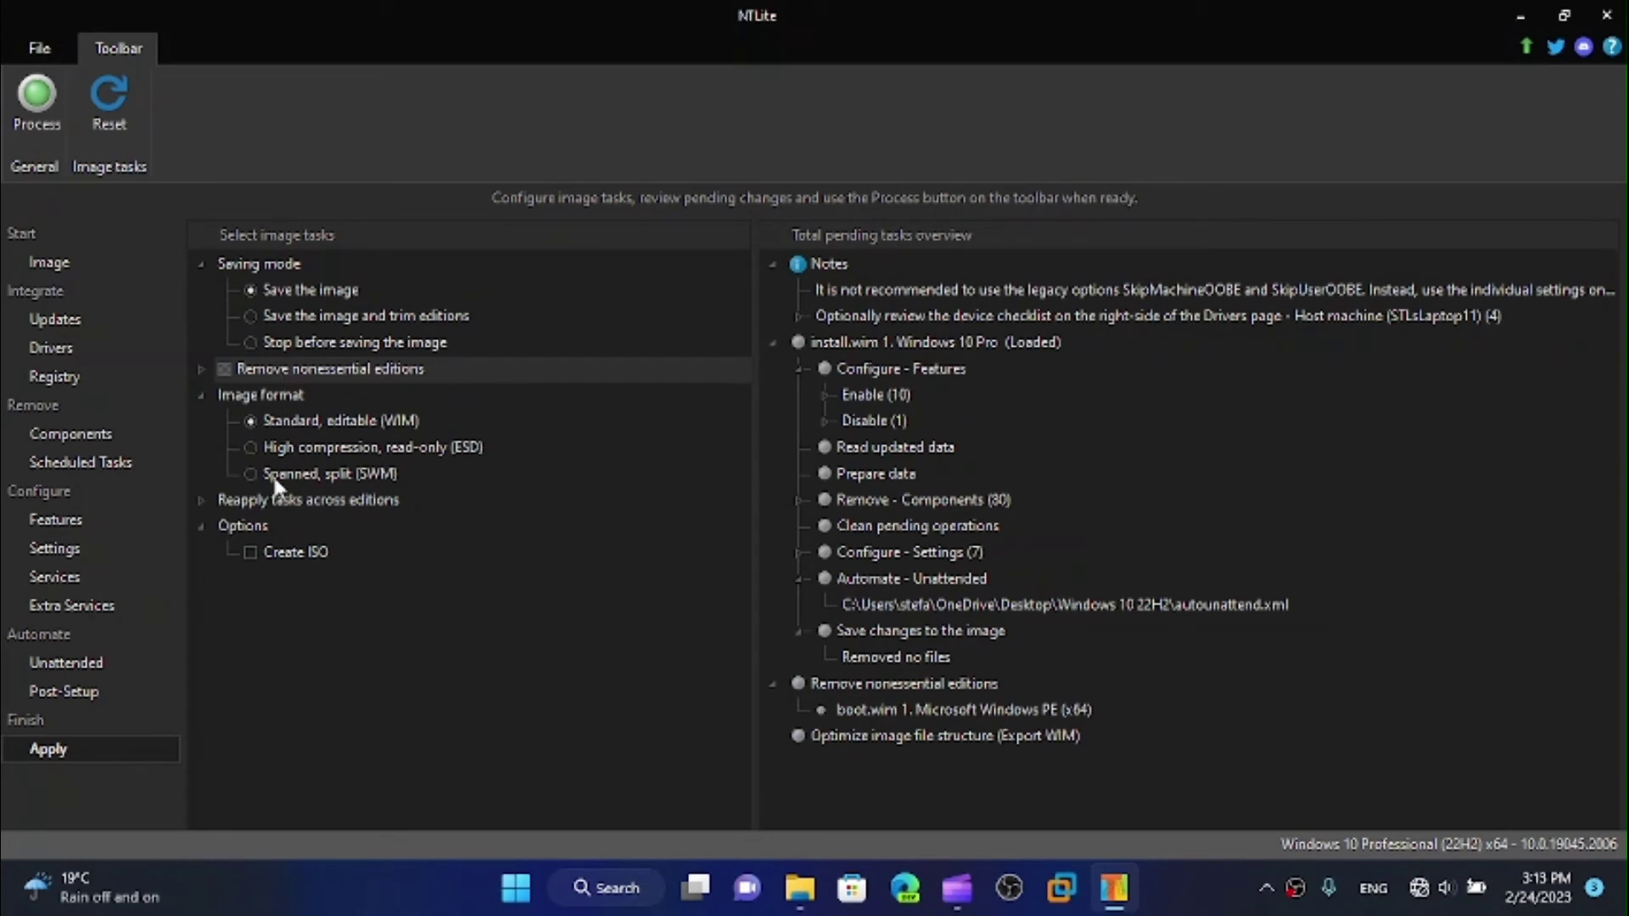
pyautogui.click(202, 502)
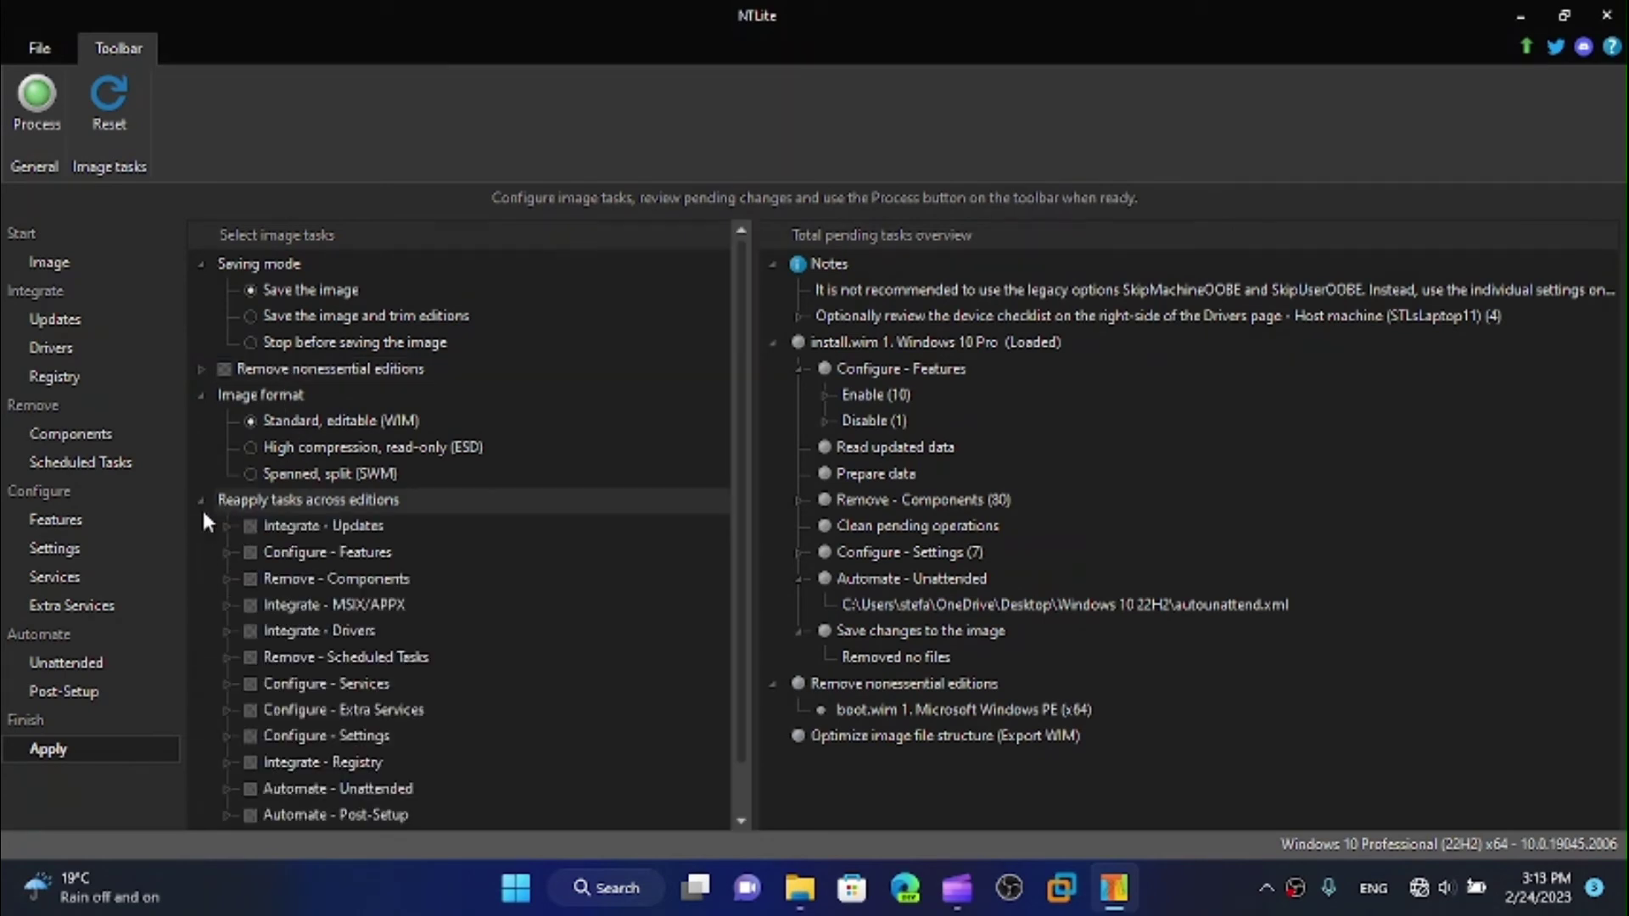
pyautogui.scroll(-1, 413, 553)
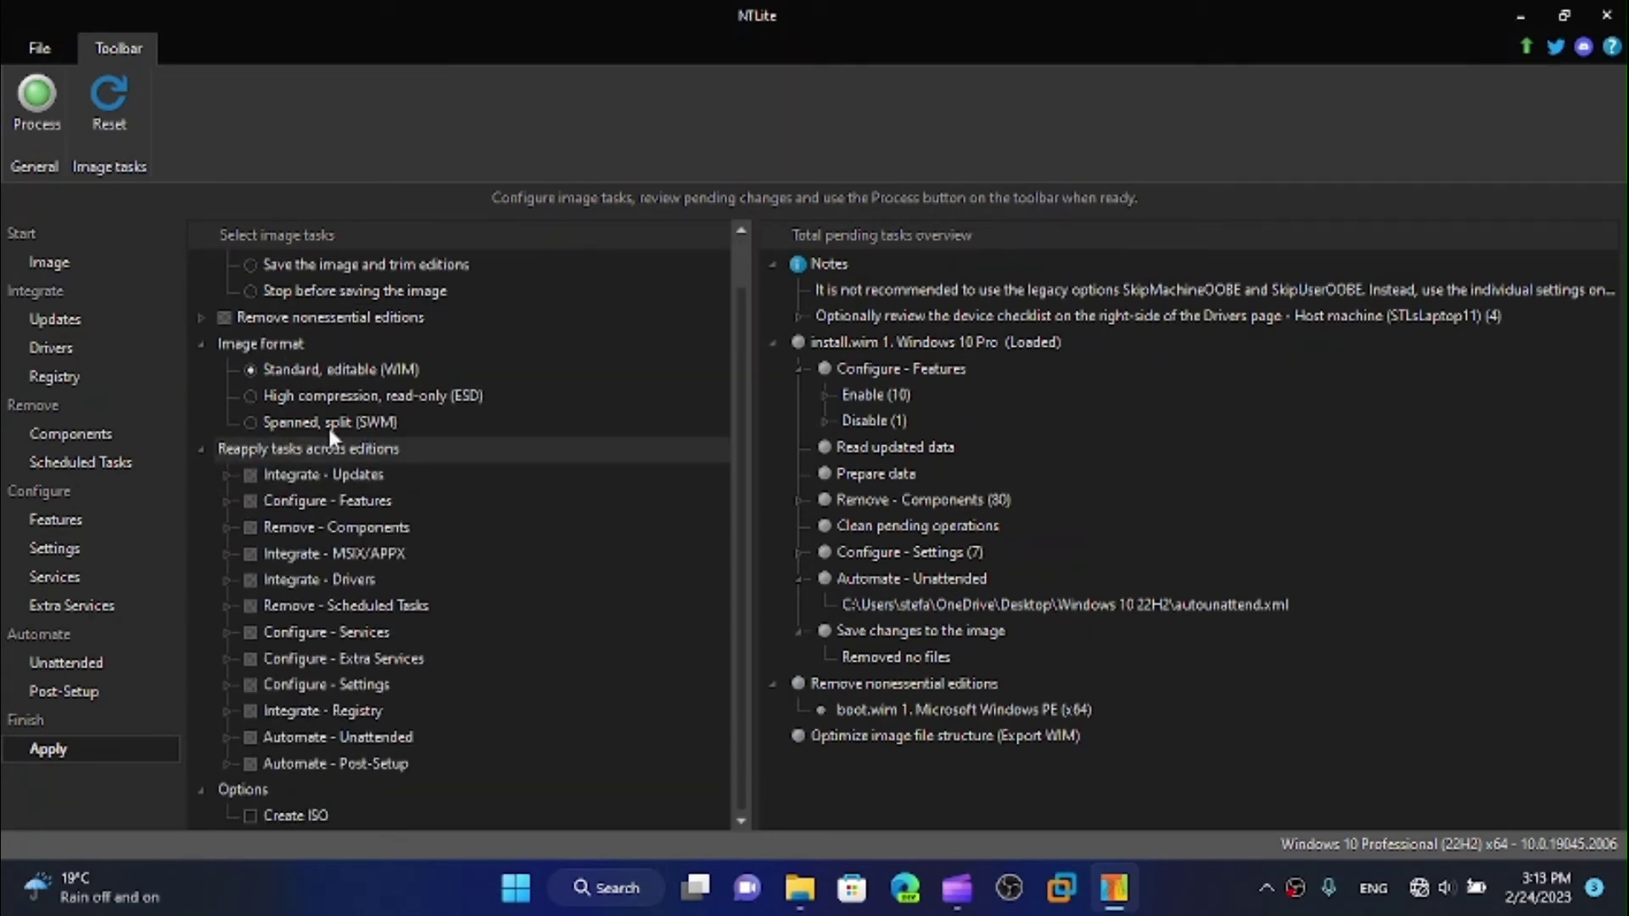
pyautogui.click(201, 448)
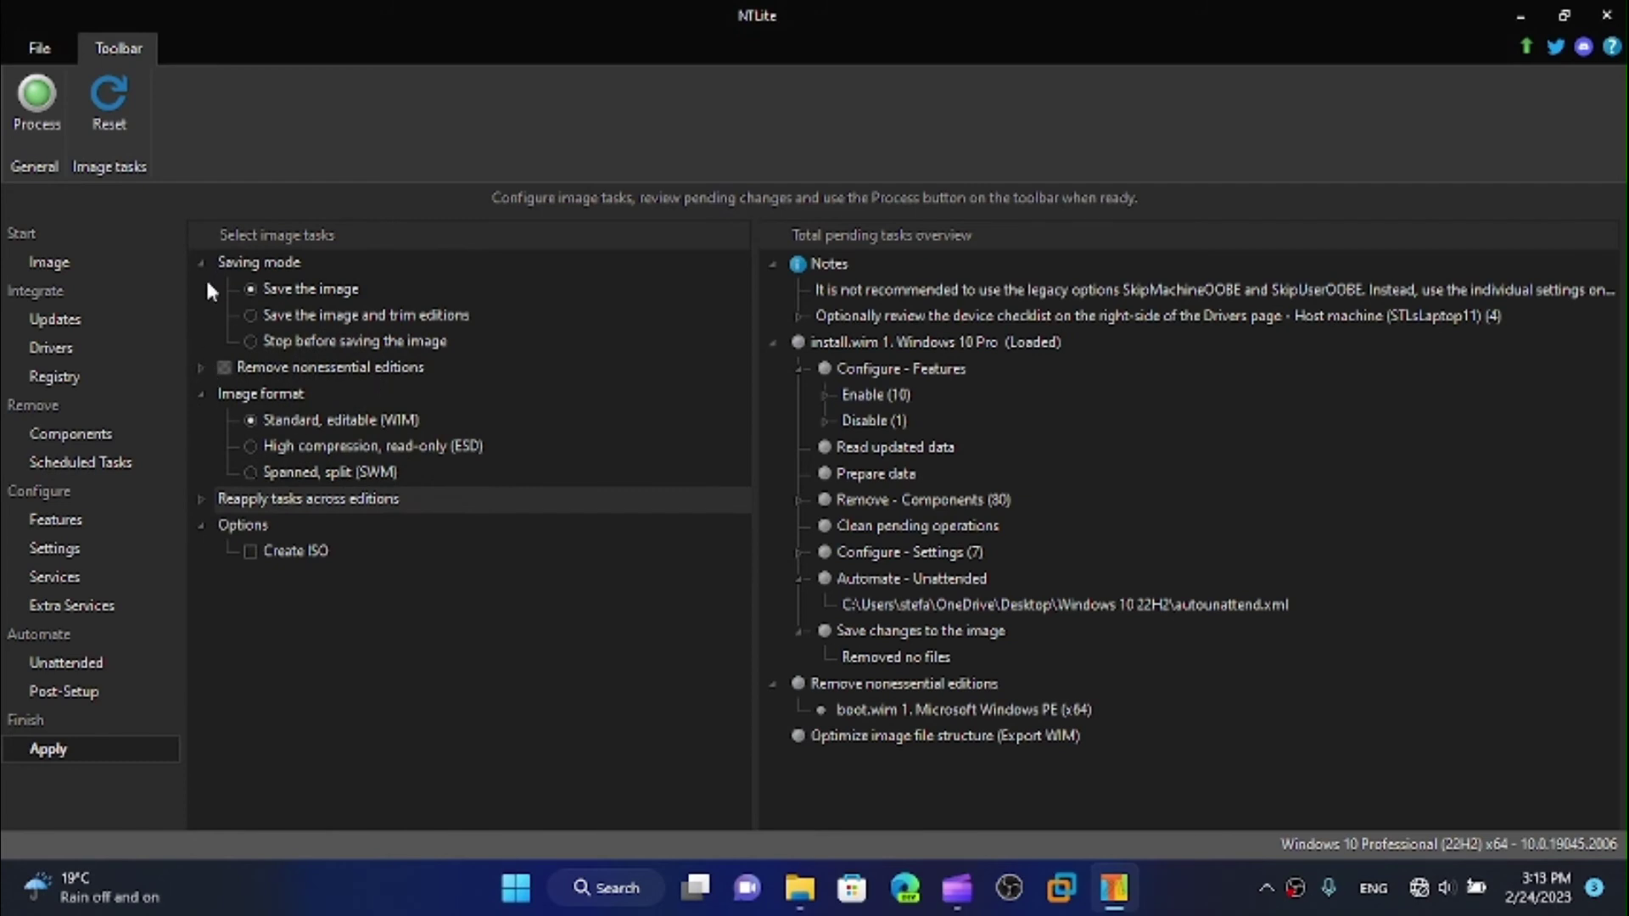
# Choose trimmed editions on save and create 'Windows 10 22H2 STDemo.iso' on the Desktop with label Win10STDemo.
pyautogui.click(251, 317)
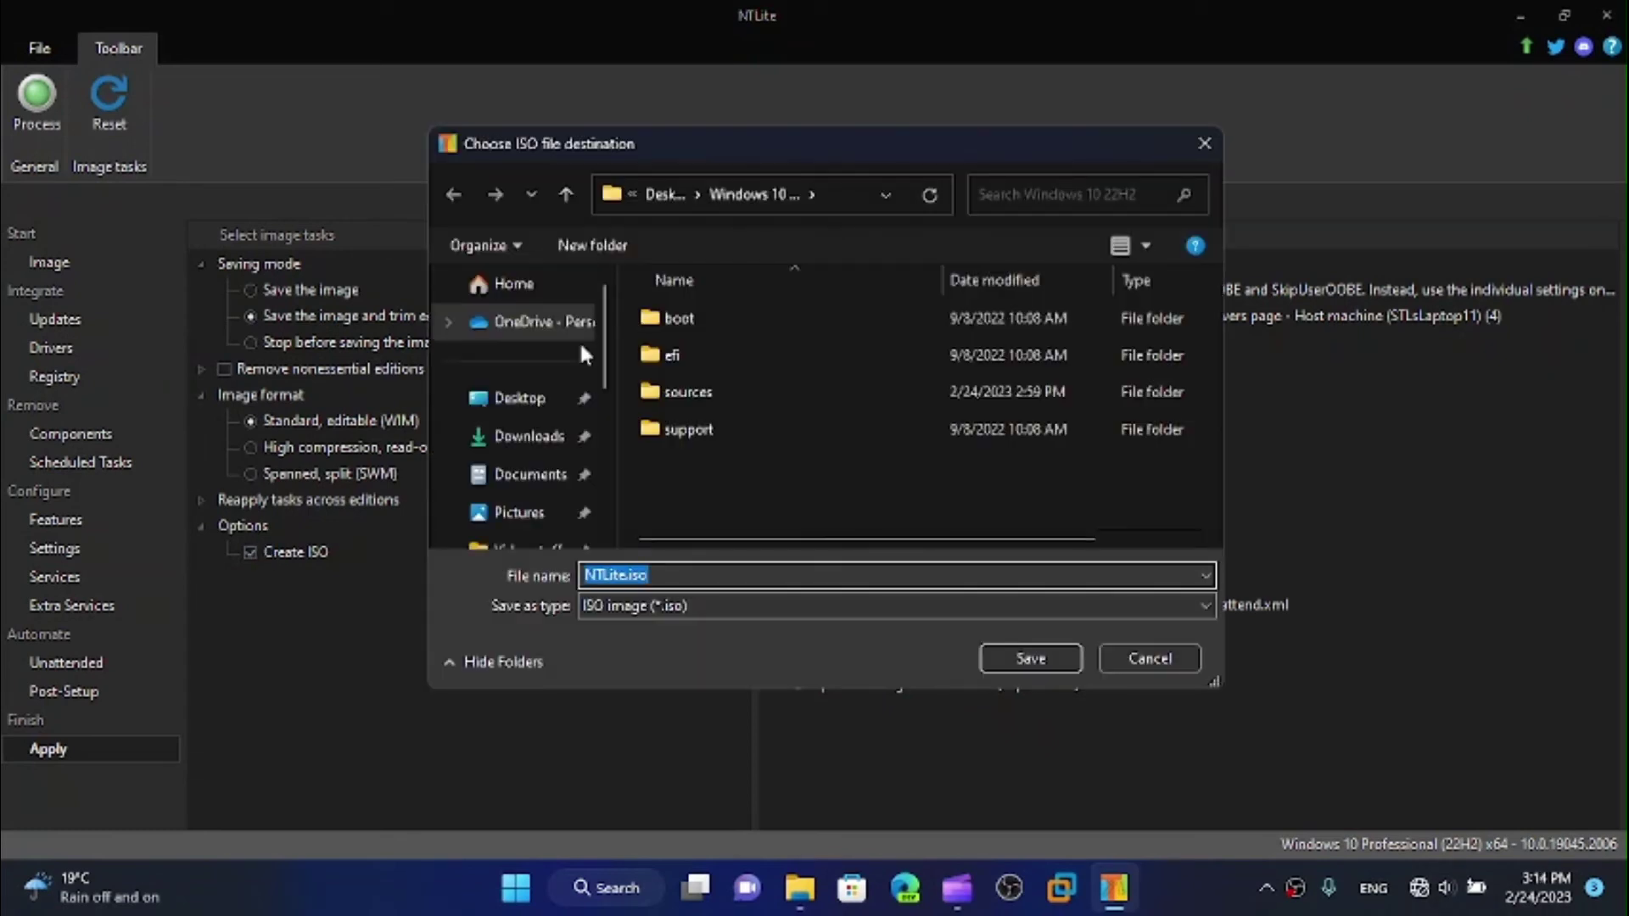
pyautogui.scroll(-1, 583, 354)
pyautogui.click(517, 363)
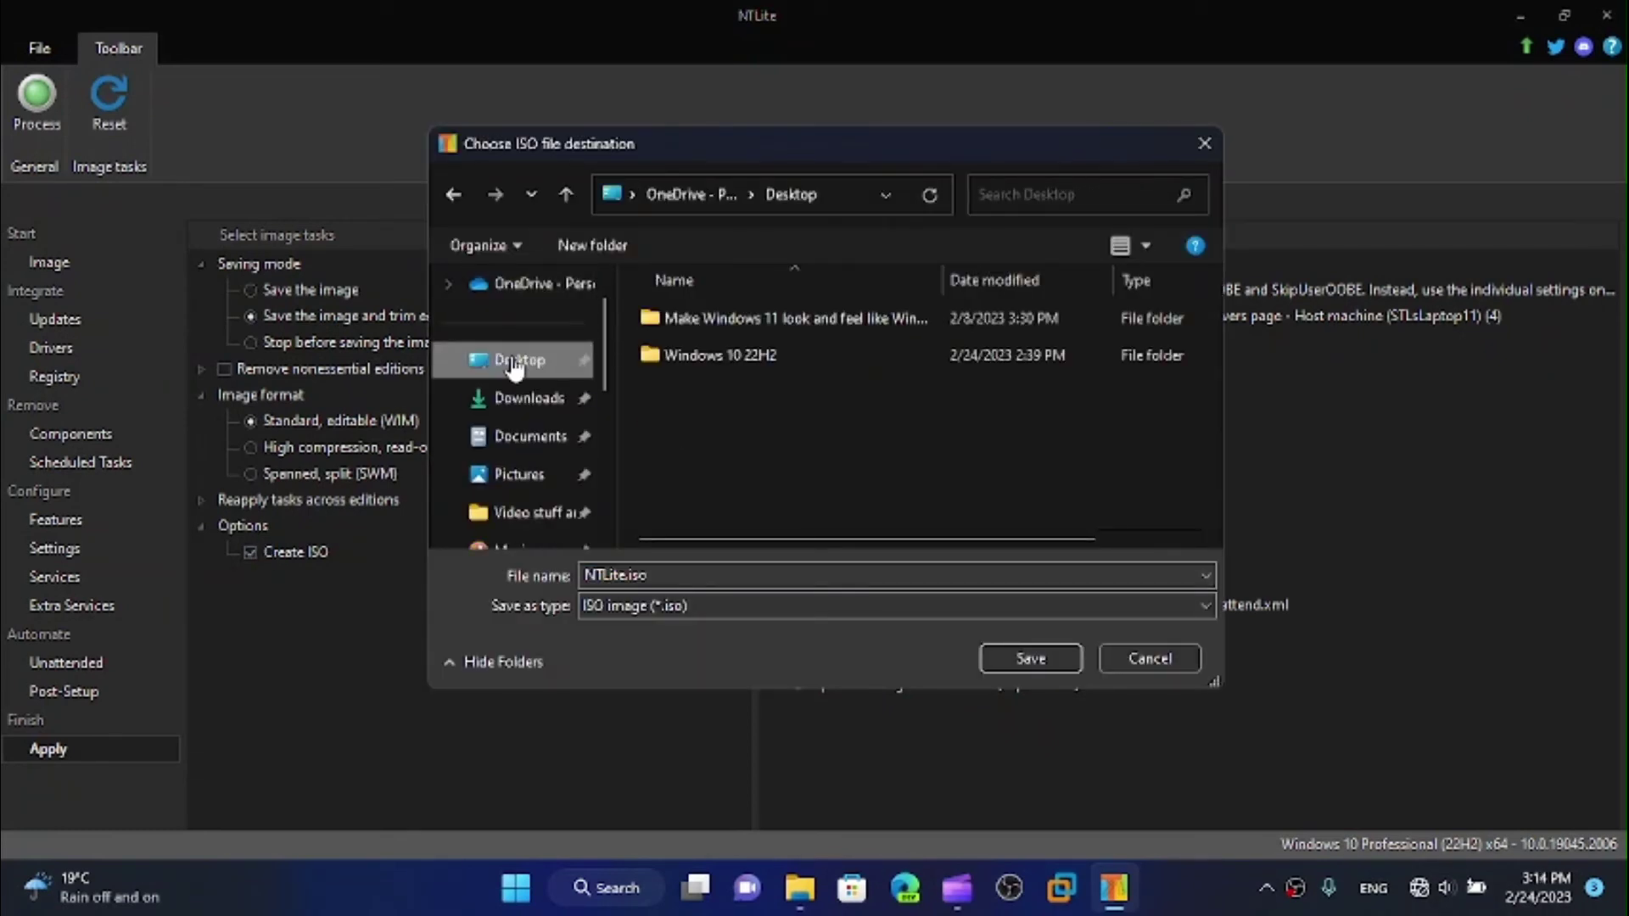
pyautogui.click(724, 571)
pyautogui.click(631, 577)
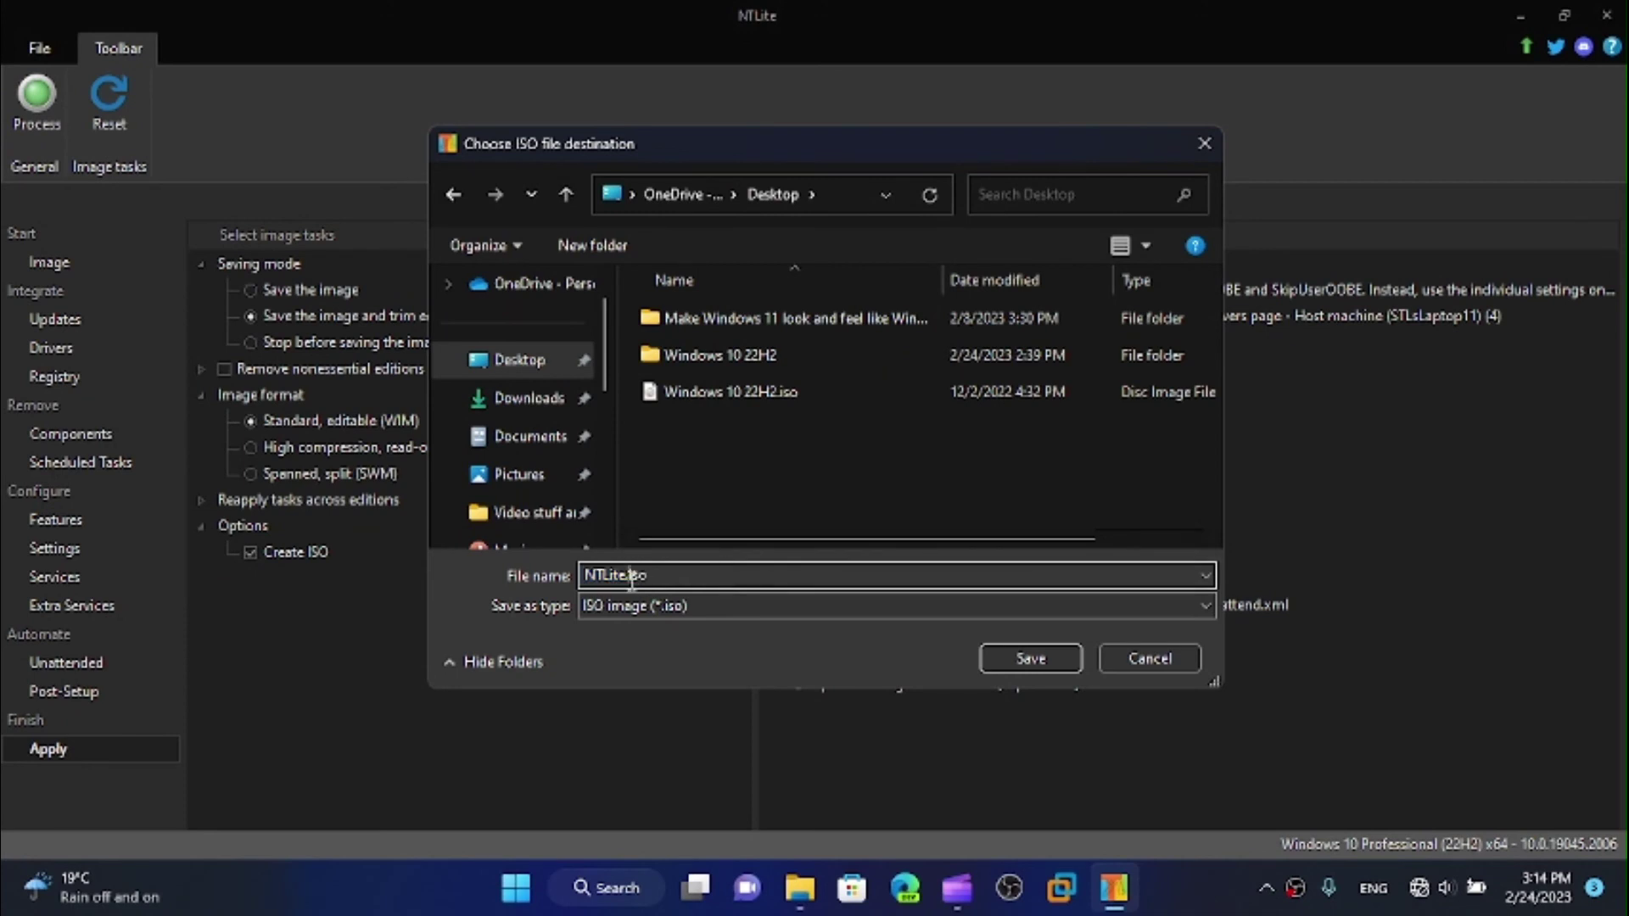
pyautogui.hotkey('shift', 'Home')
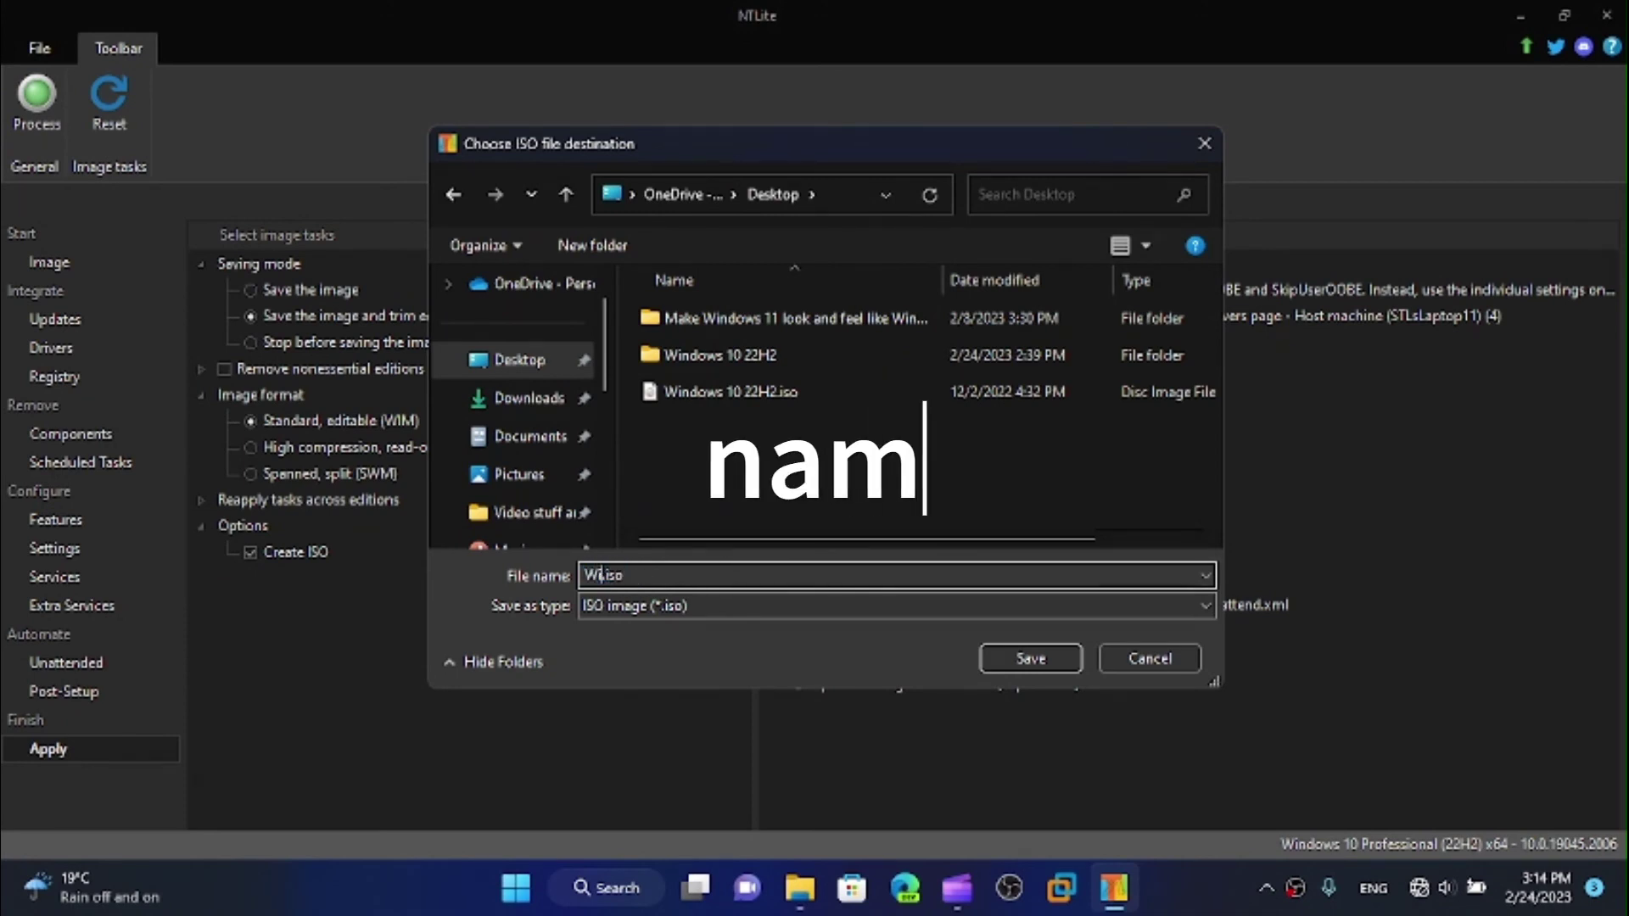
pyautogui.write('Windows 10')
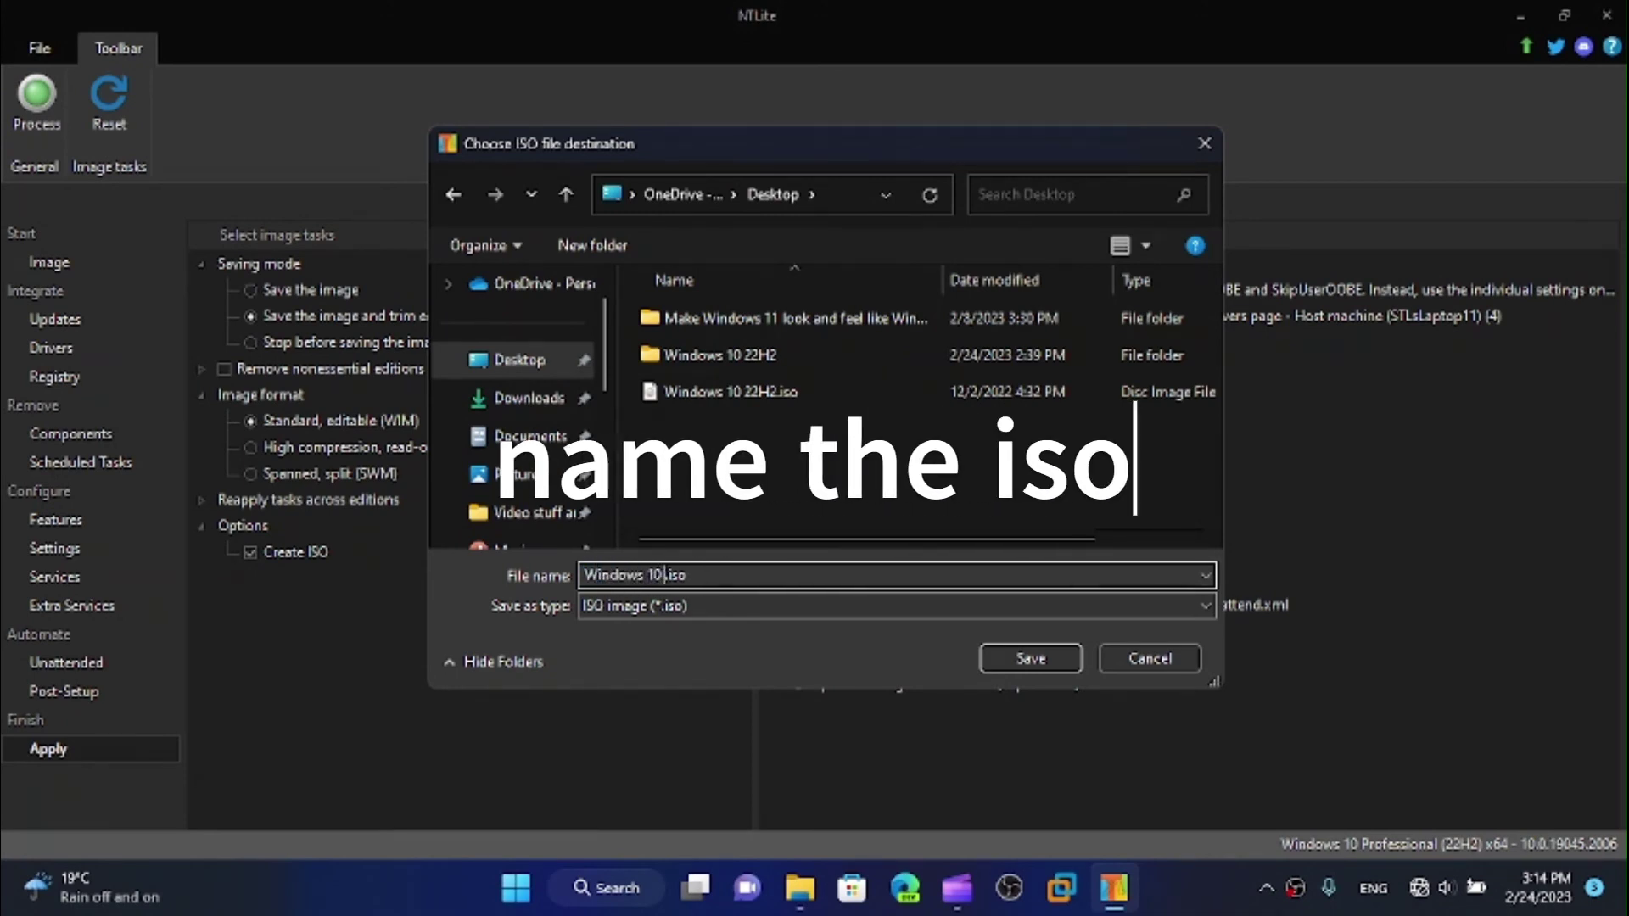
pyautogui.write(' 22H2 STDemo')
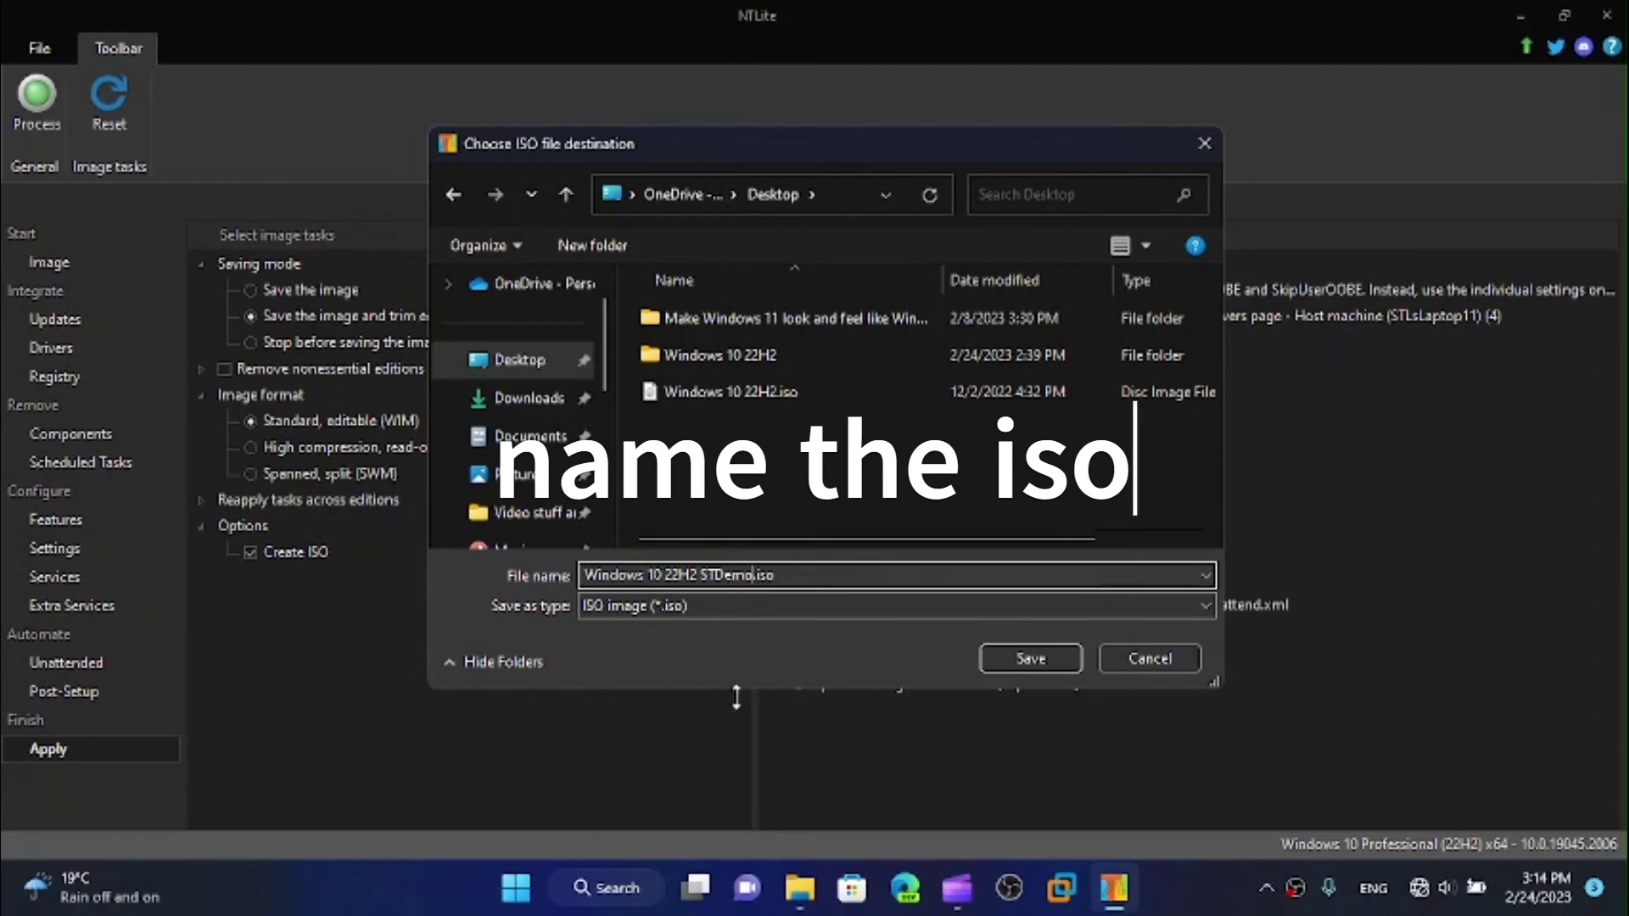
pyautogui.click(1029, 658)
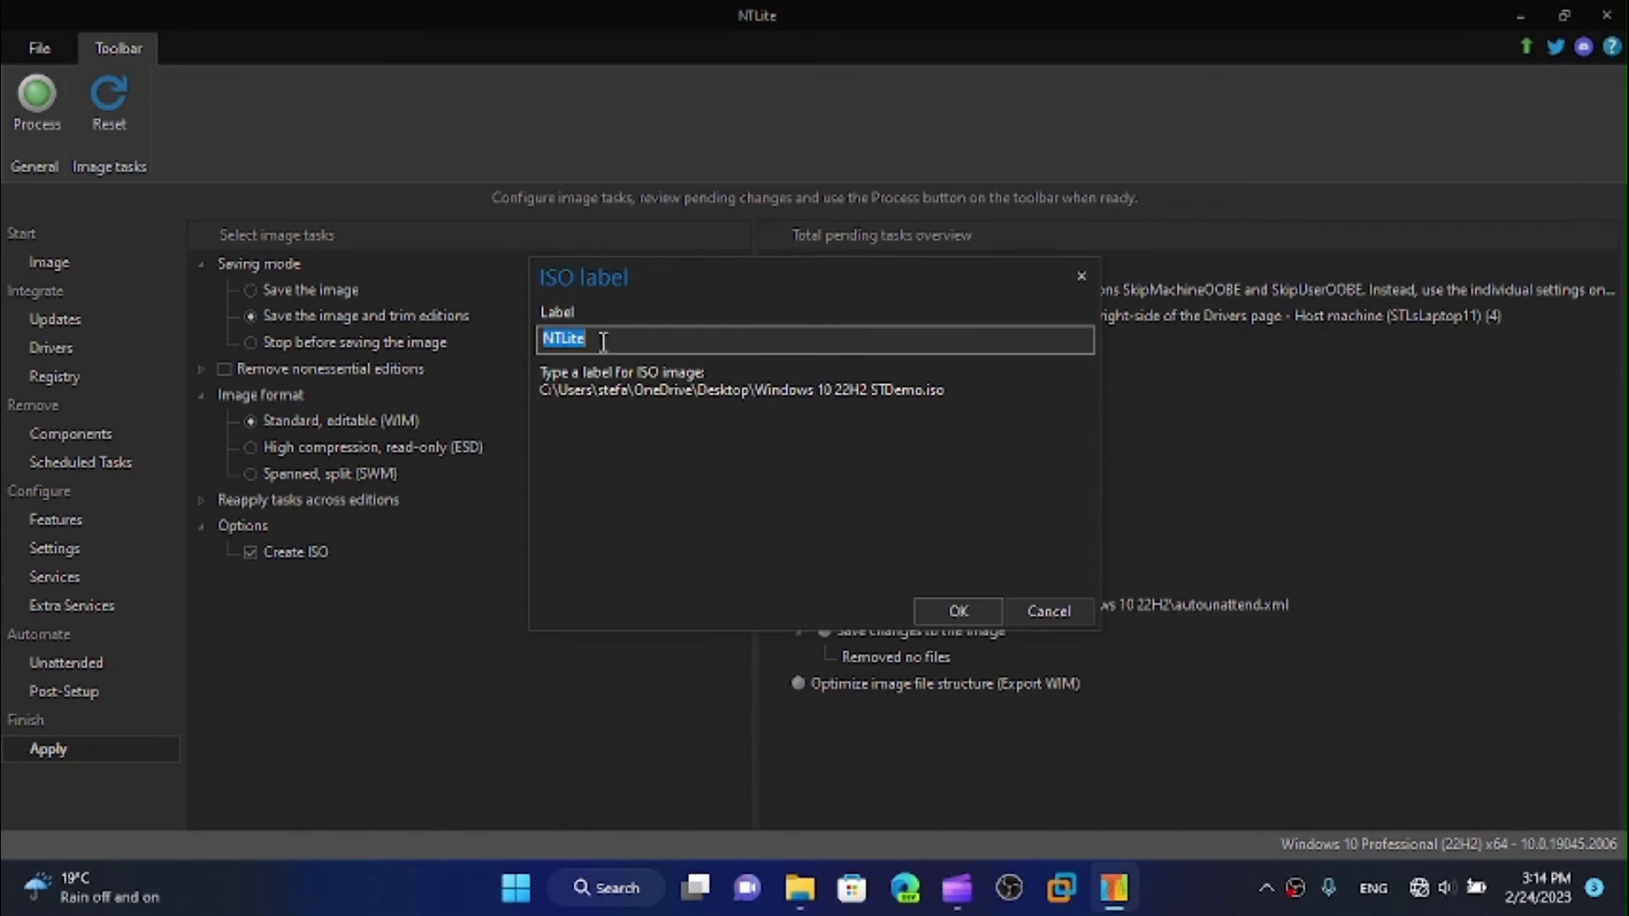
pyautogui.write('Win10STDemo')
# Confirm the ISO label Win10STDemo and review the tasks that can be reapplied across editions.
pyautogui.click(960, 606)
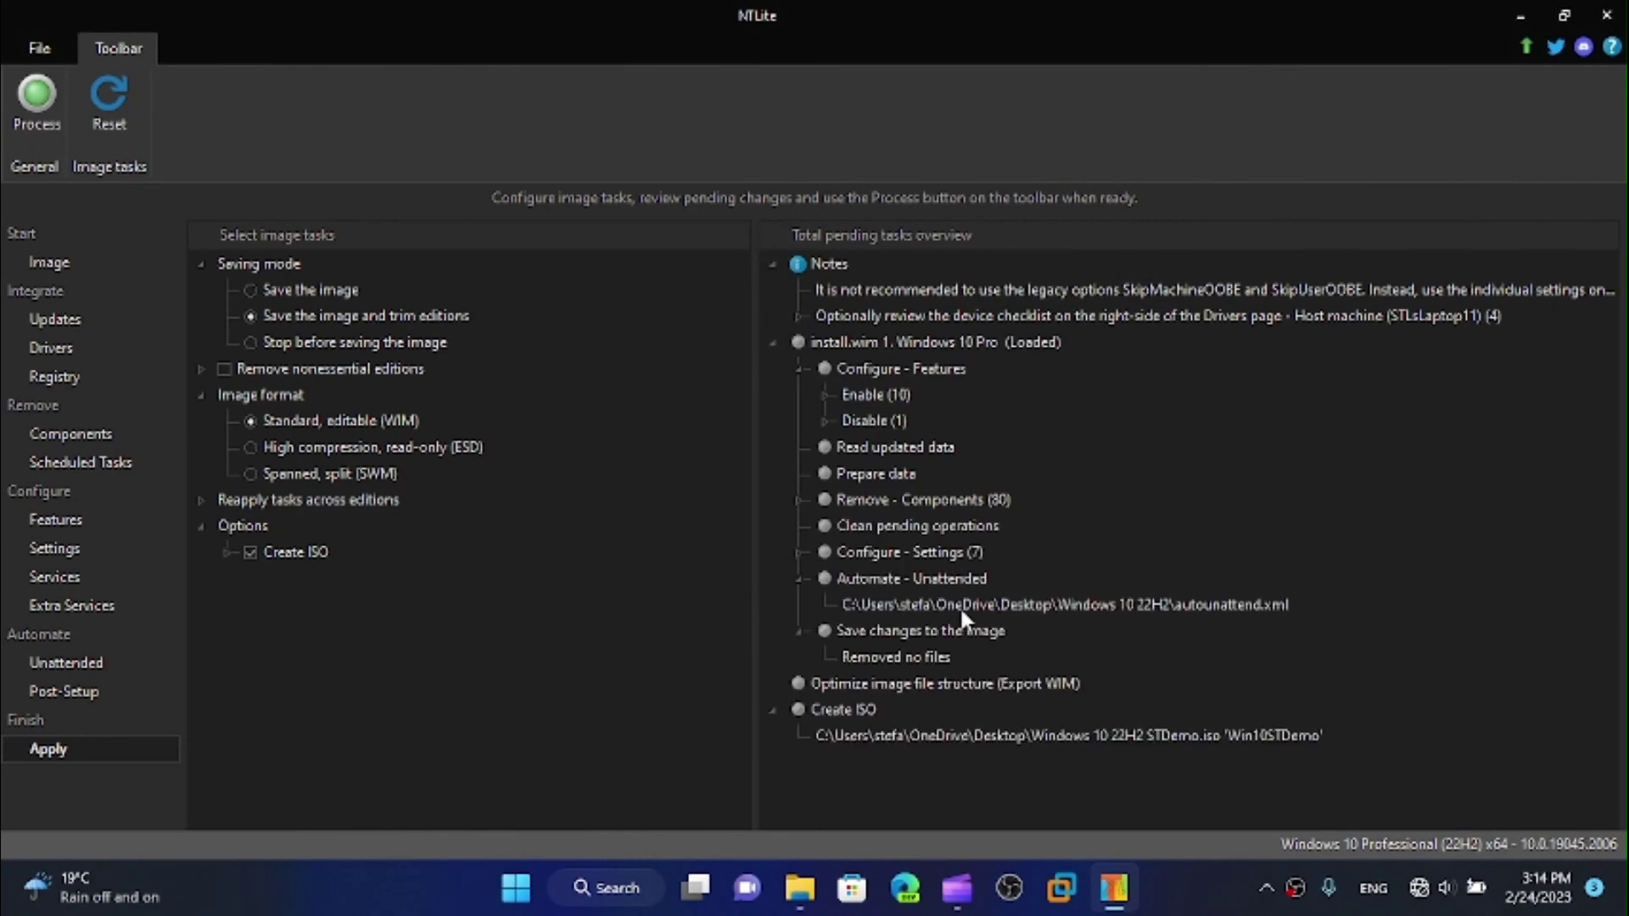
pyautogui.click(201, 500)
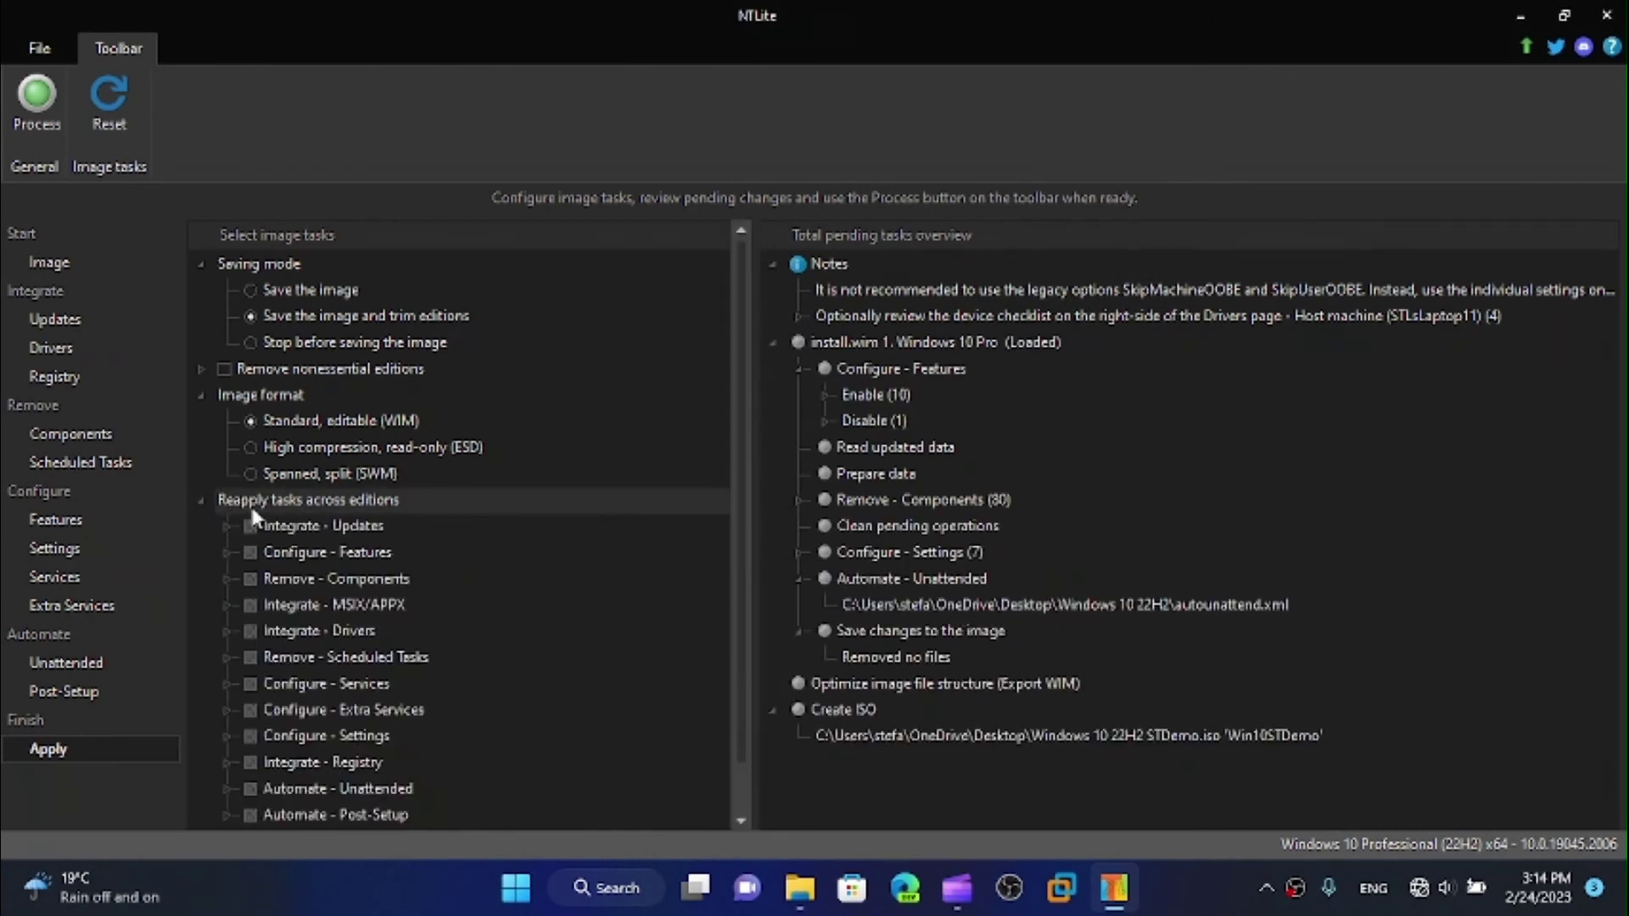
pyautogui.scroll(-2, 465, 607)
pyautogui.scroll(2, 370, 552)
pyautogui.click(201, 500)
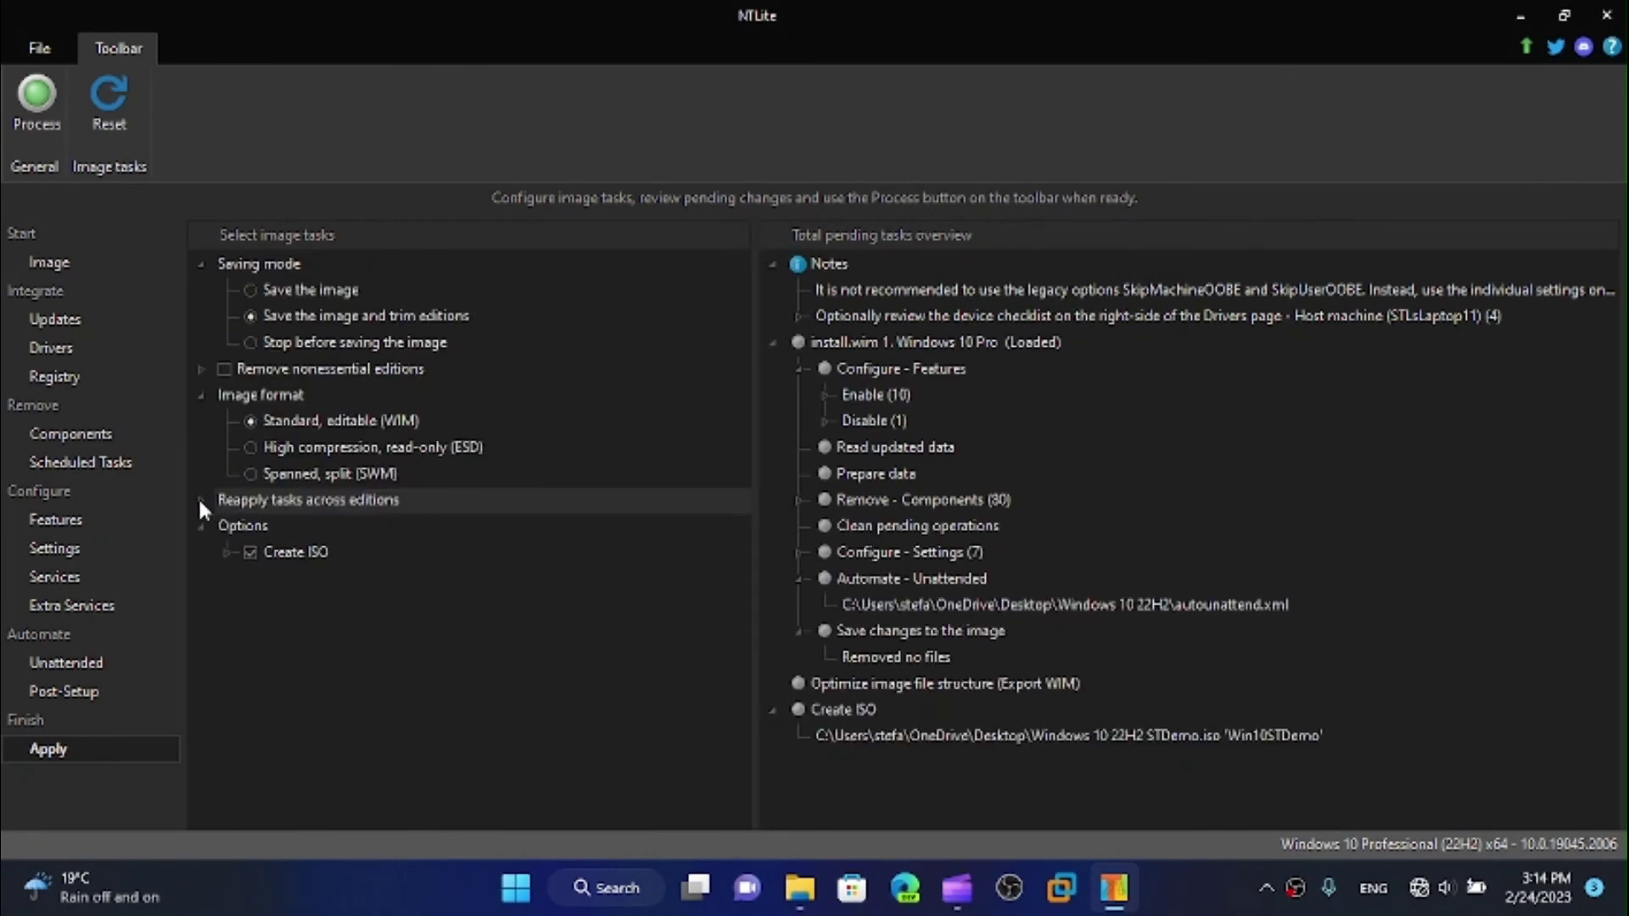
# Check the editions marked for removal, then start processing and accept the Windows Defender slowdown warning.
pyautogui.click(201, 369)
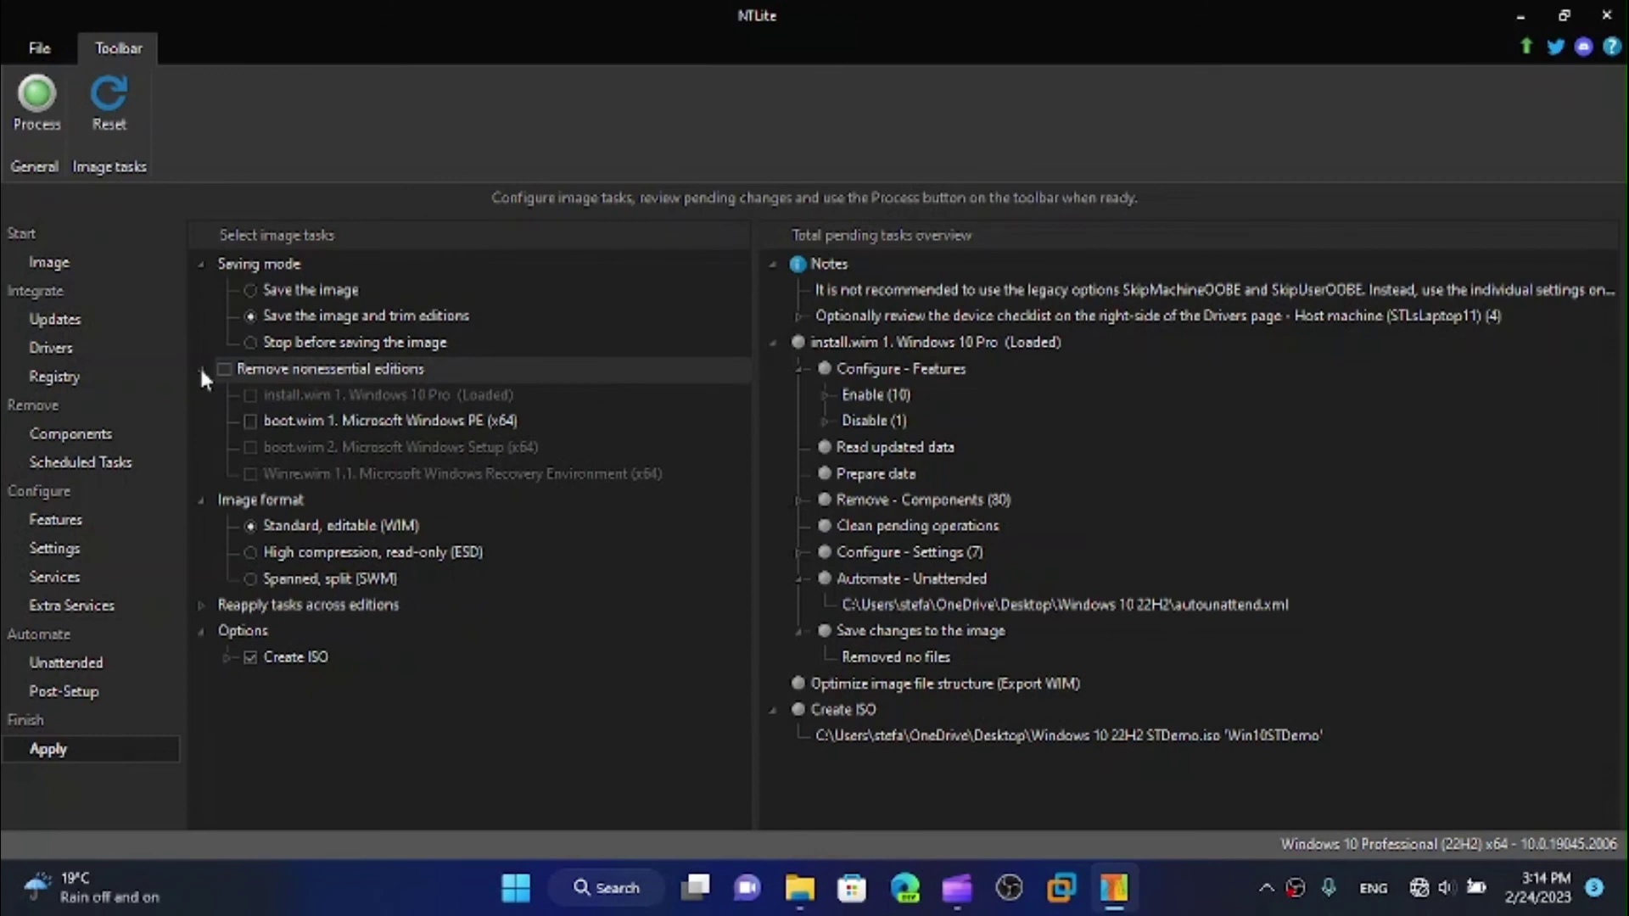
pyautogui.click(201, 368)
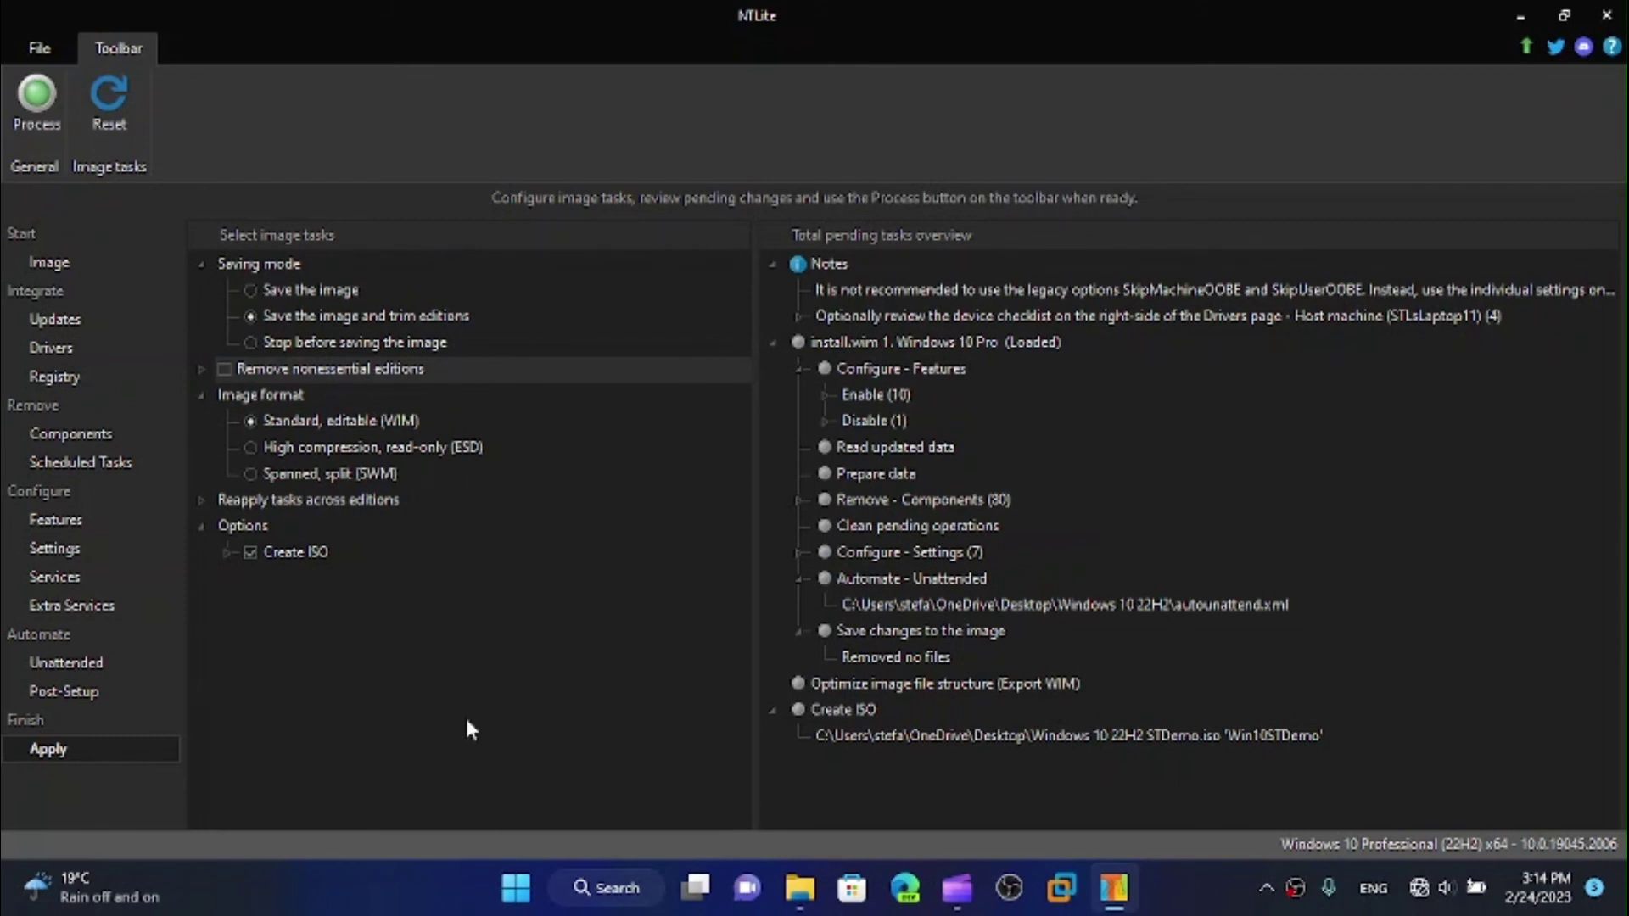
pyautogui.click(37, 114)
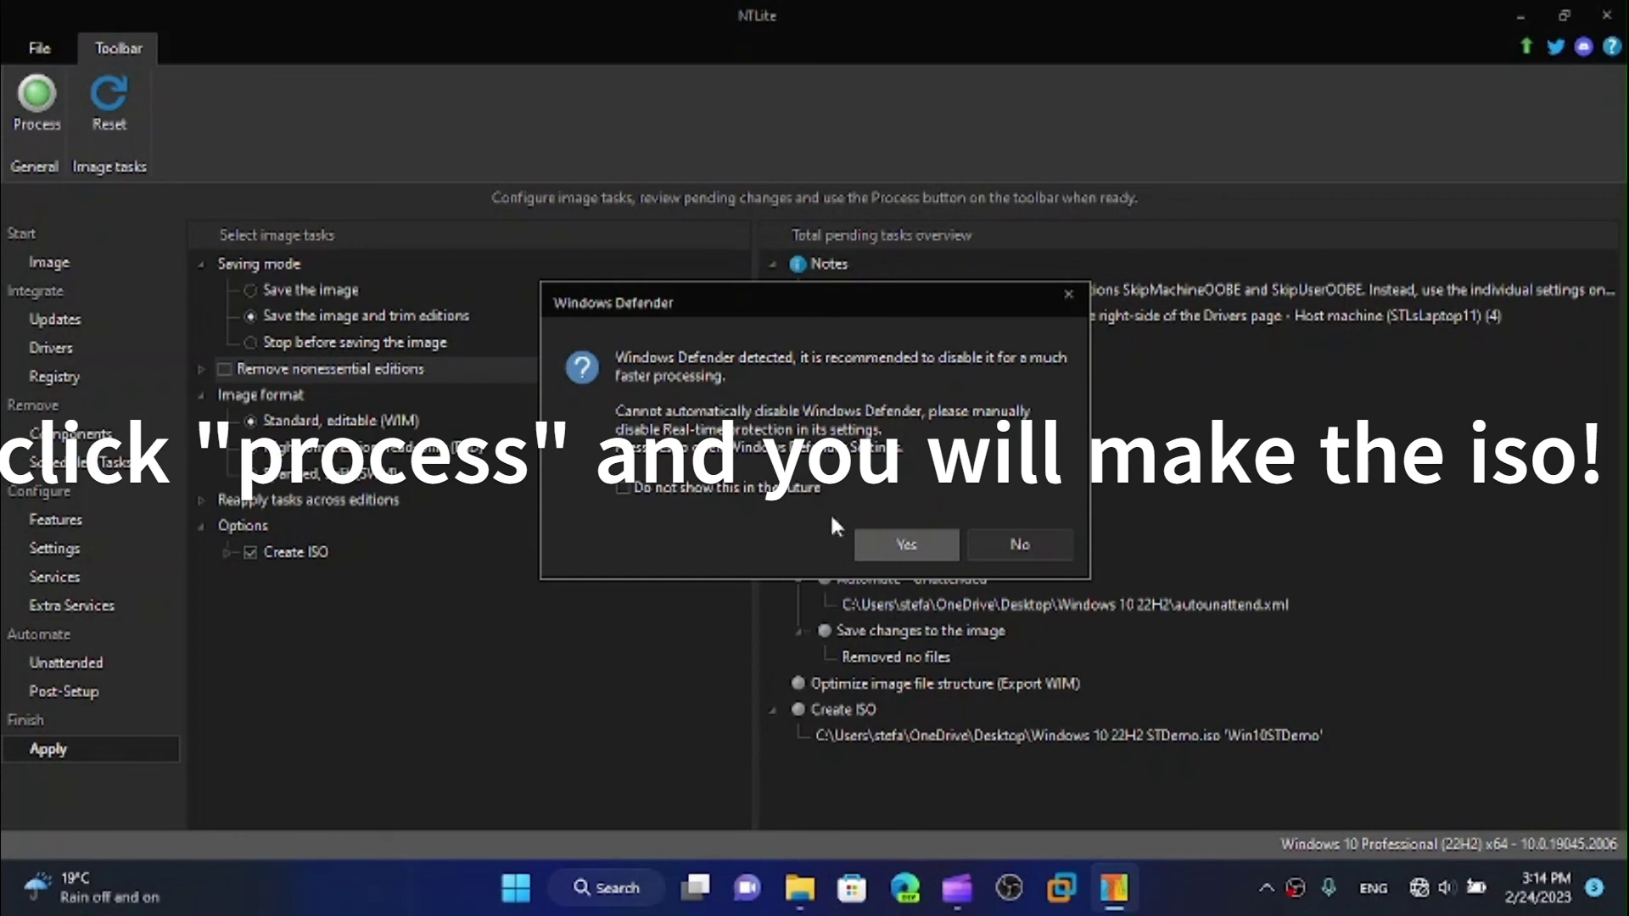
pyautogui.click(904, 547)
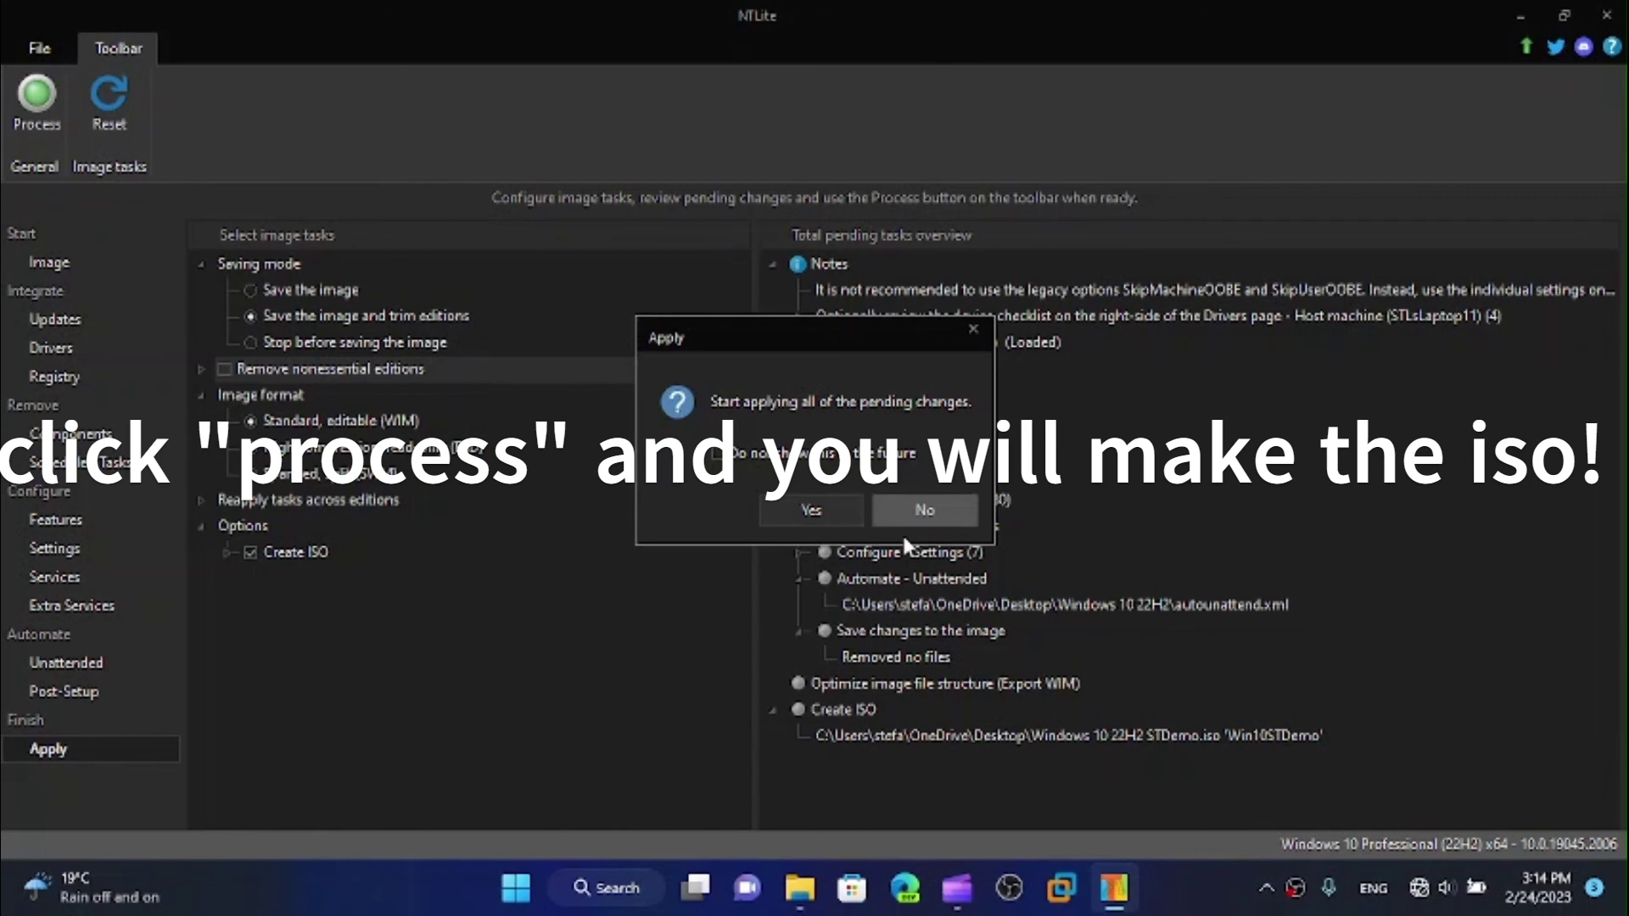
pyautogui.click(813, 512)
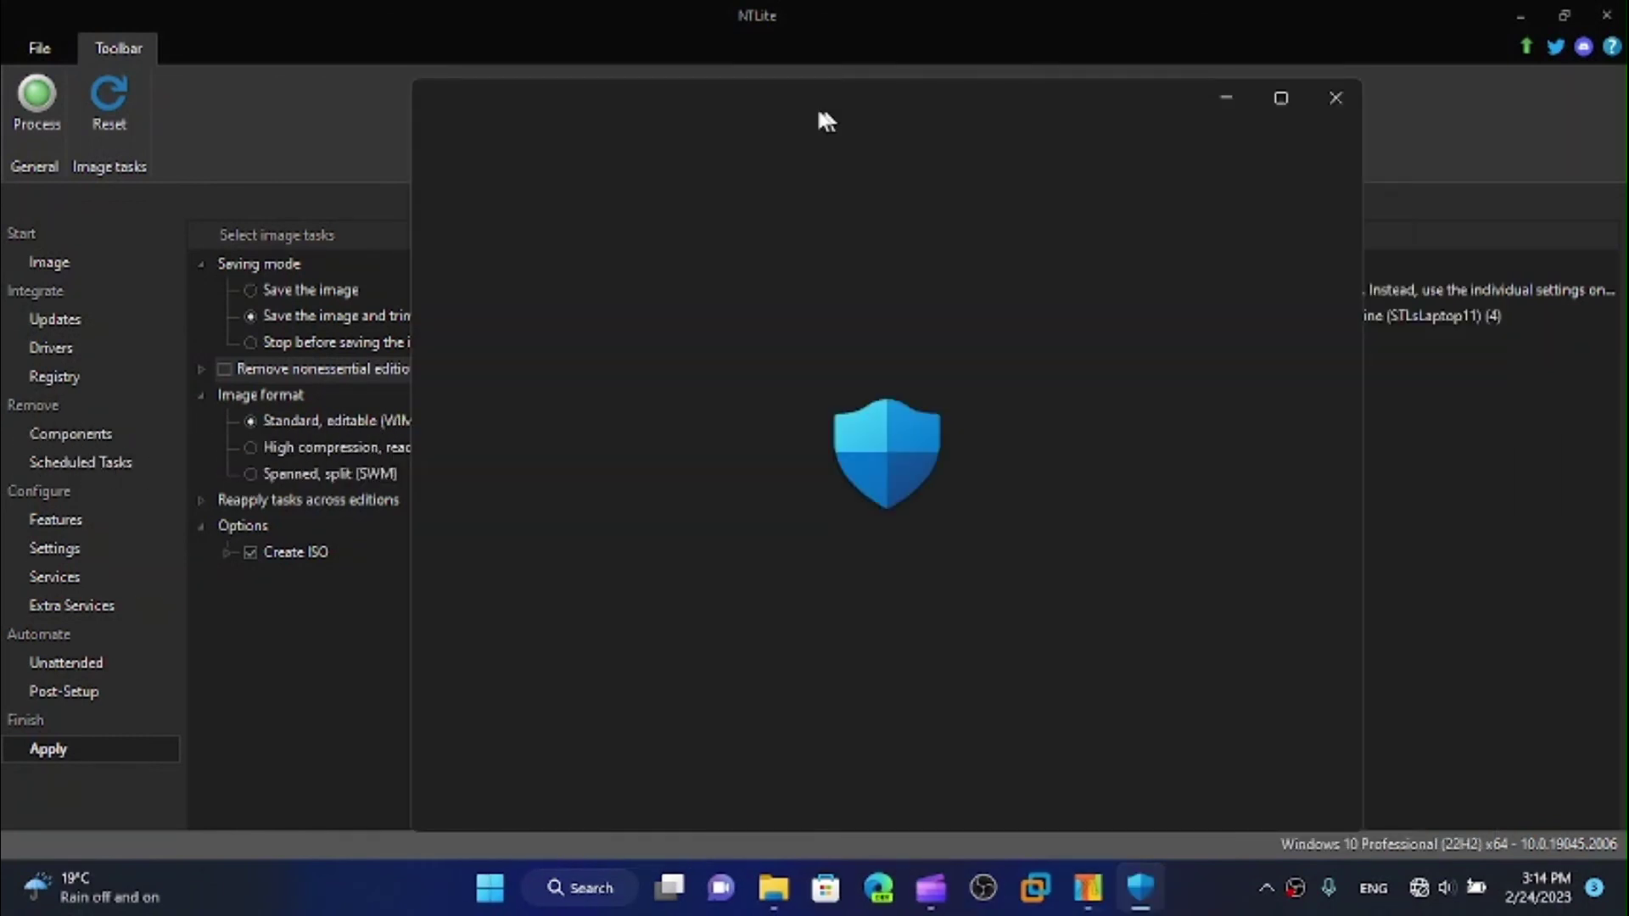
pyautogui.moveTo(826, 121); pyautogui.dragTo(804, 123)
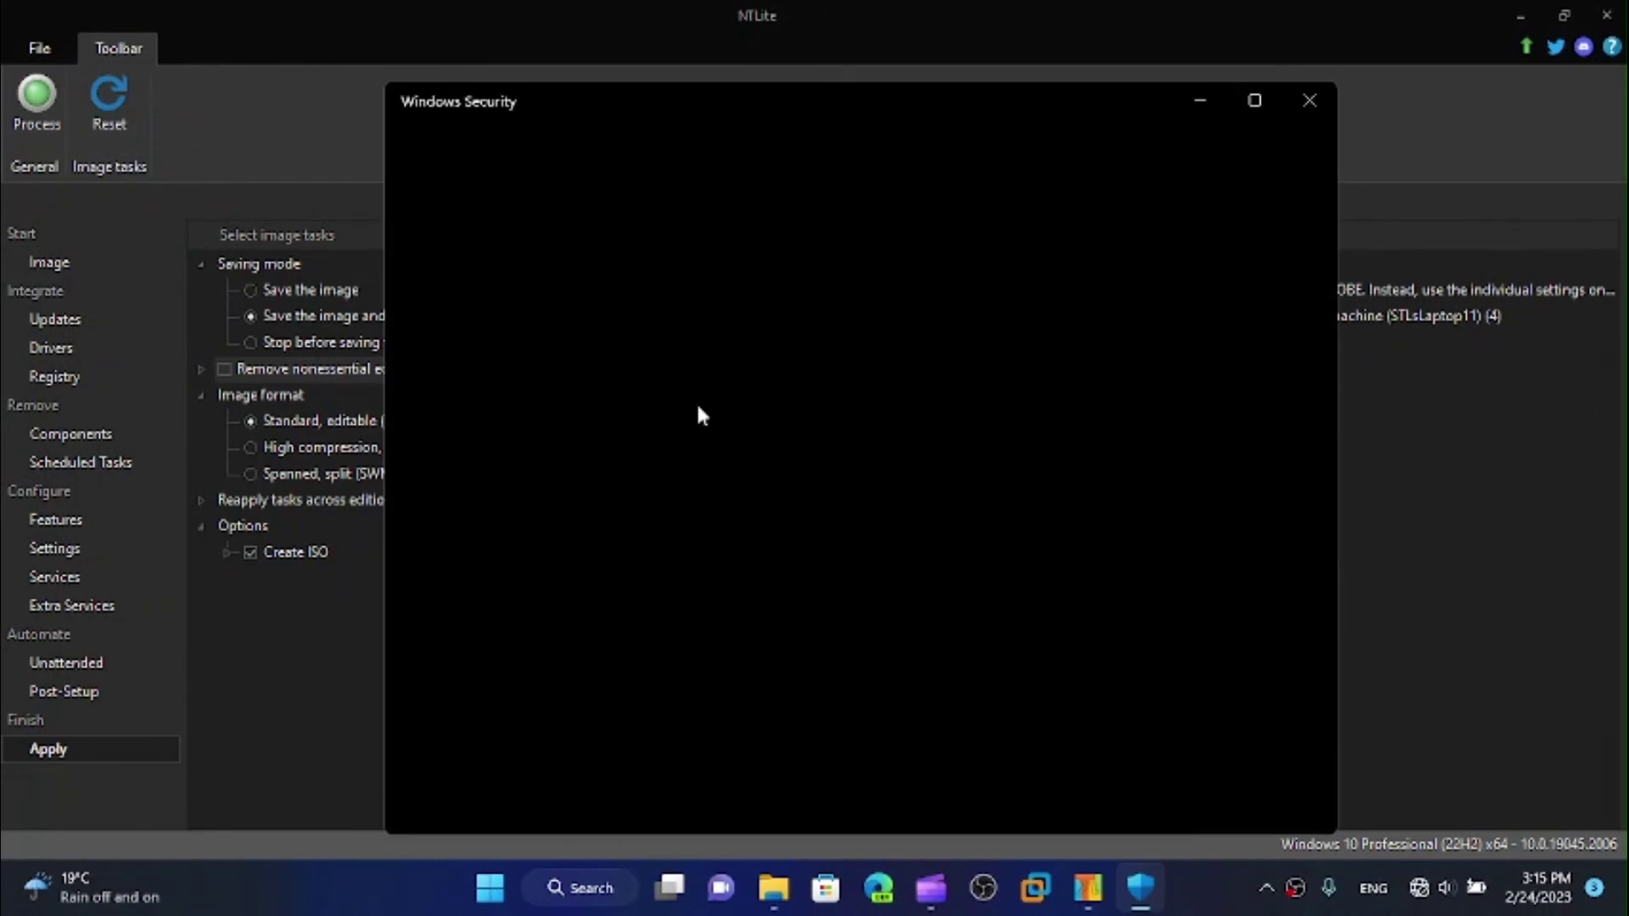
pyautogui.click(698, 414)
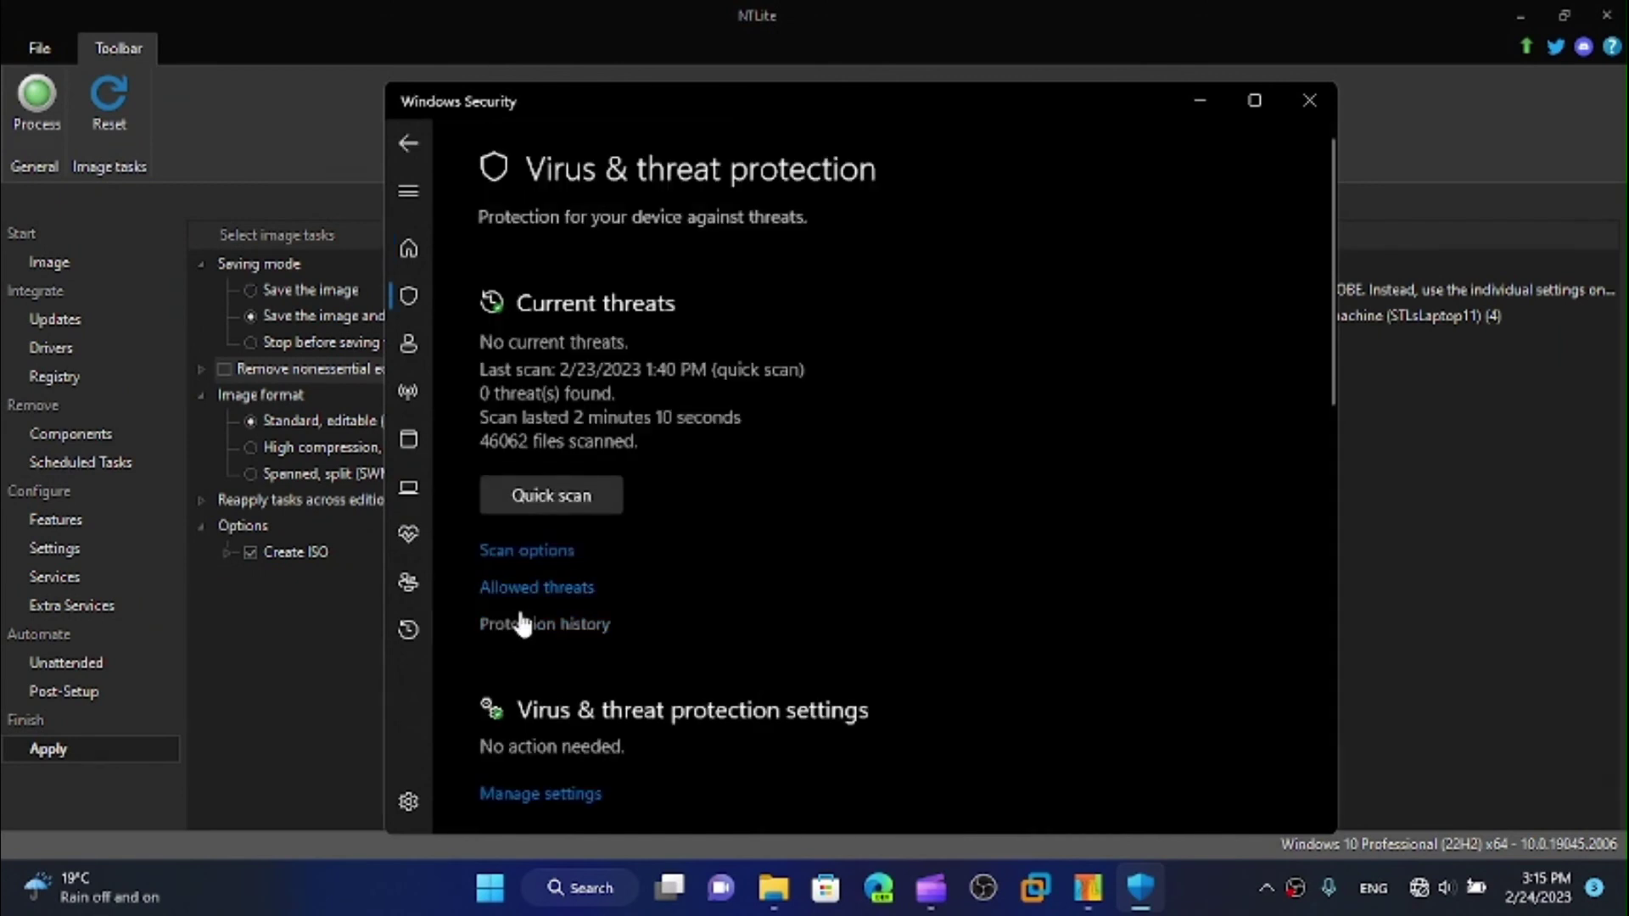
pyautogui.scroll(-2, 688, 591)
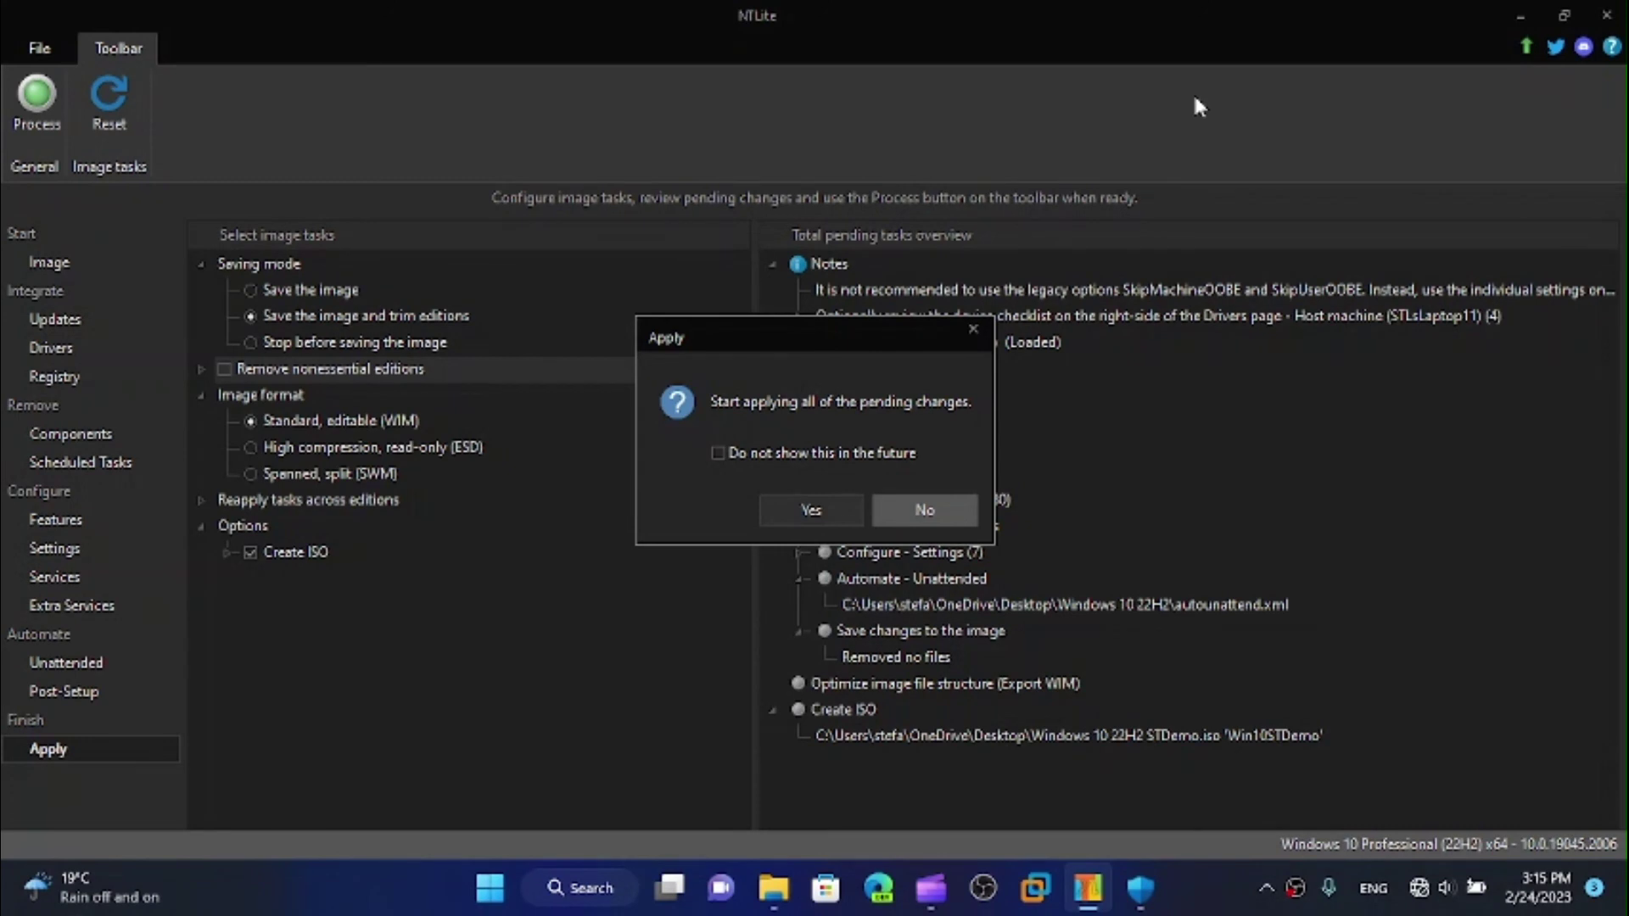
# Approve applying all pending changes so NTLite starts processing the image into the new ISO.
pyautogui.click(825, 514)
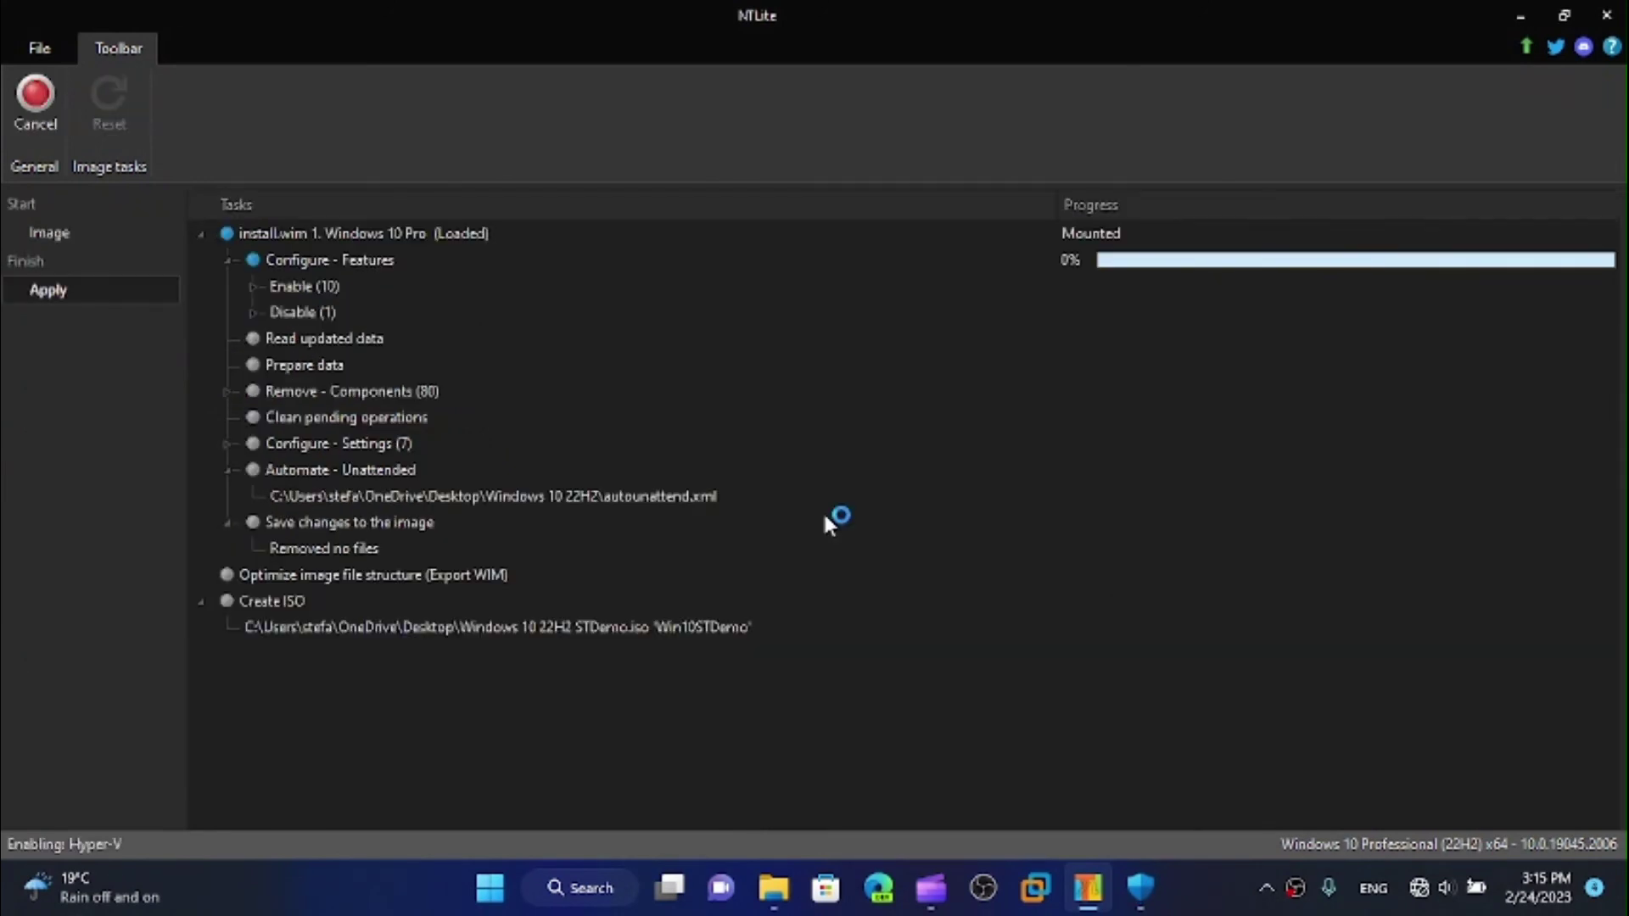